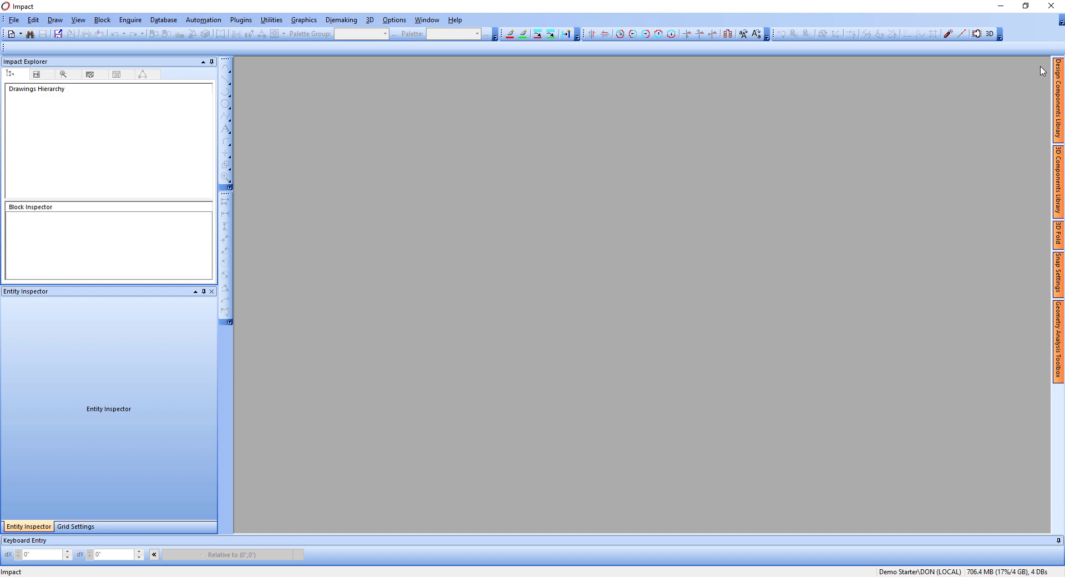
# - Import the Bazinga Candy FC.ipd file
pyautogui.click(58, 34)
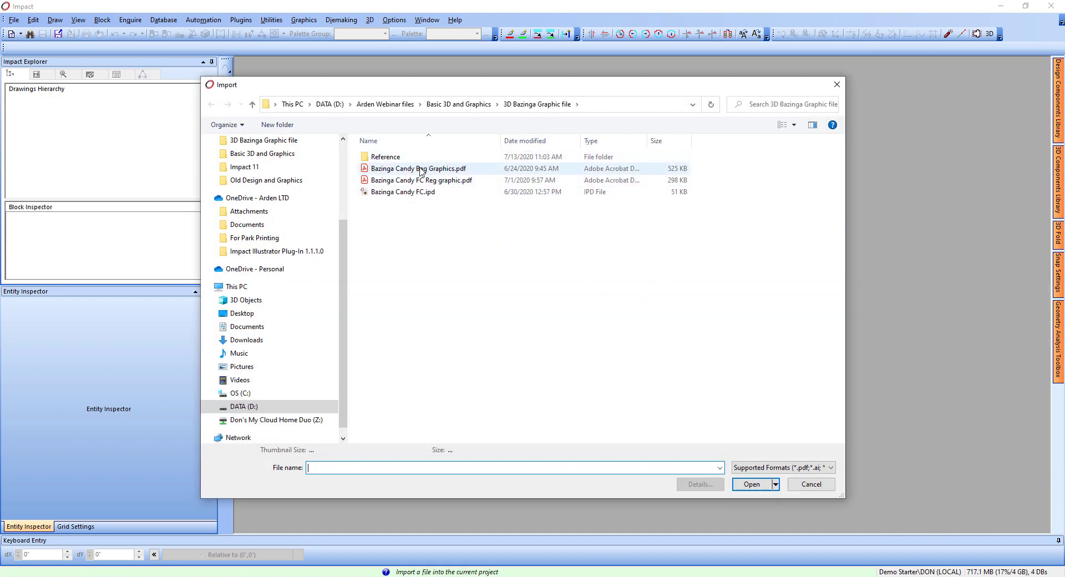
pyautogui.click(410, 192)
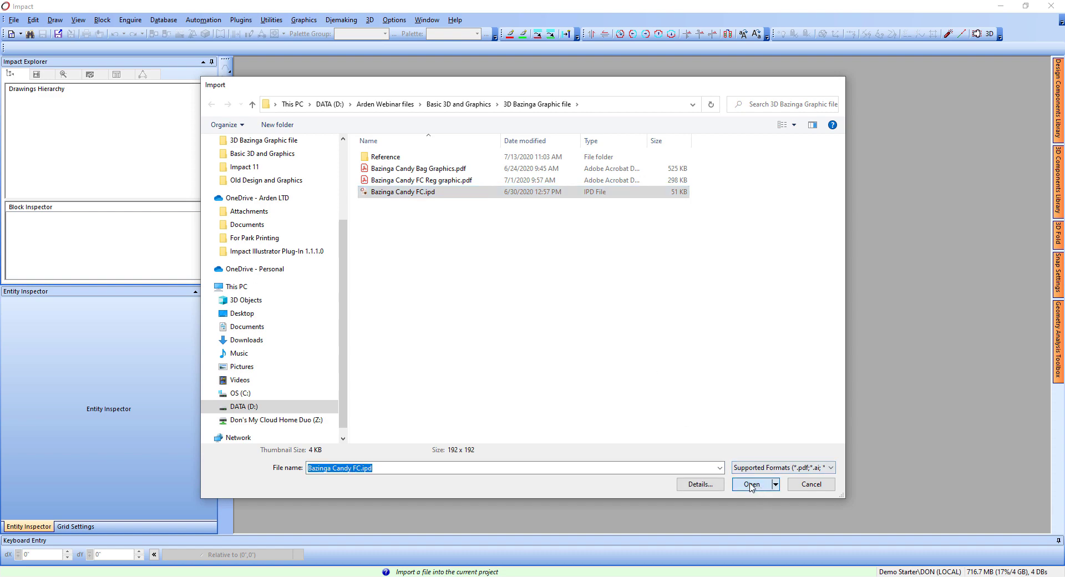
pyautogui.click(752, 485)
pyautogui.click(430, 281)
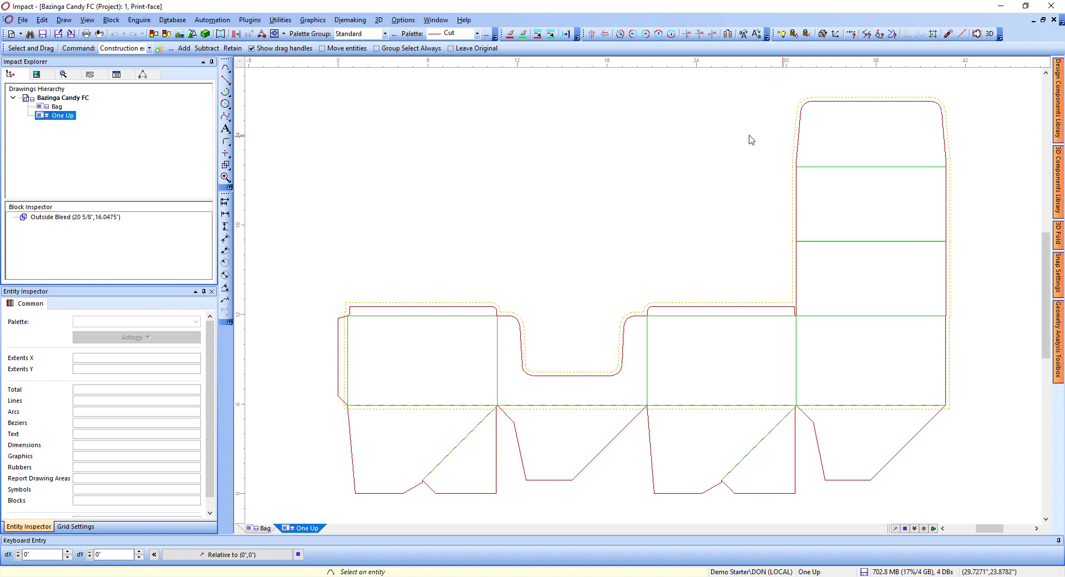
# - Create a 3D view of the One Up design with the 1 Single Wall WT/K board, placing the model origin on the leftmost bottom flap
pyautogui.click(378, 21)
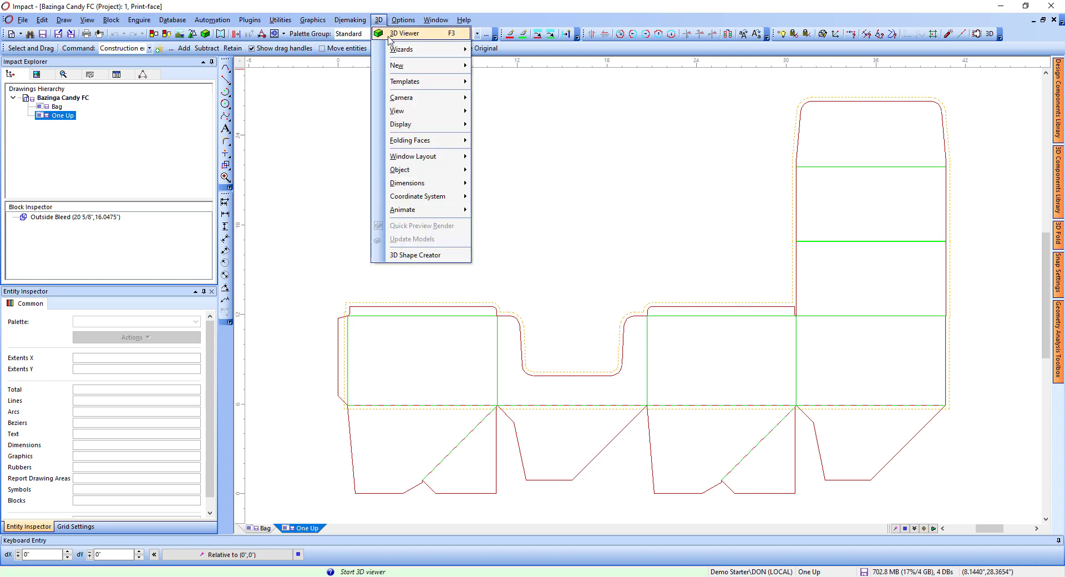
pyautogui.click(393, 37)
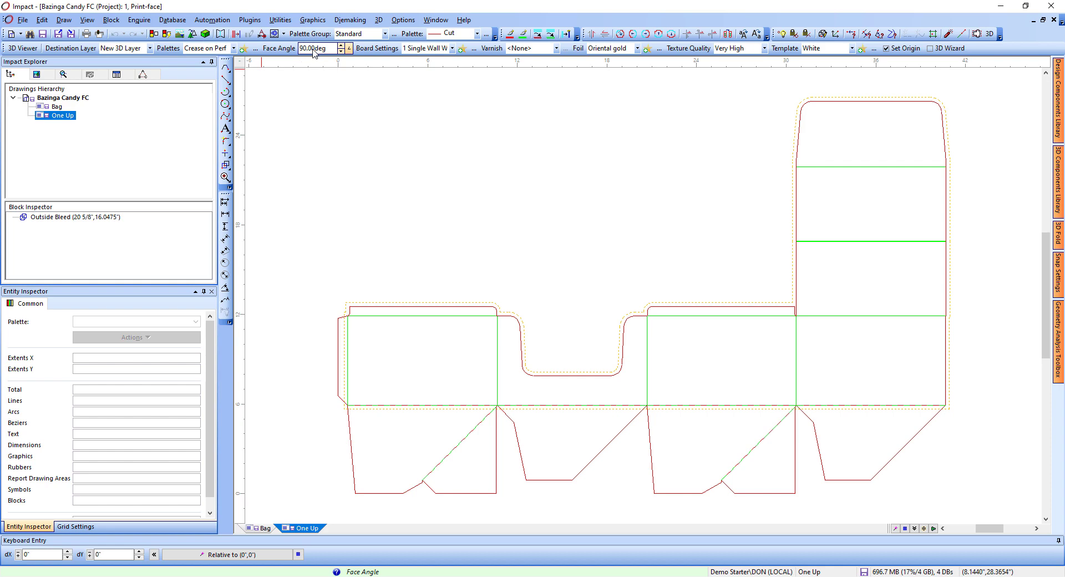
pyautogui.click(452, 49)
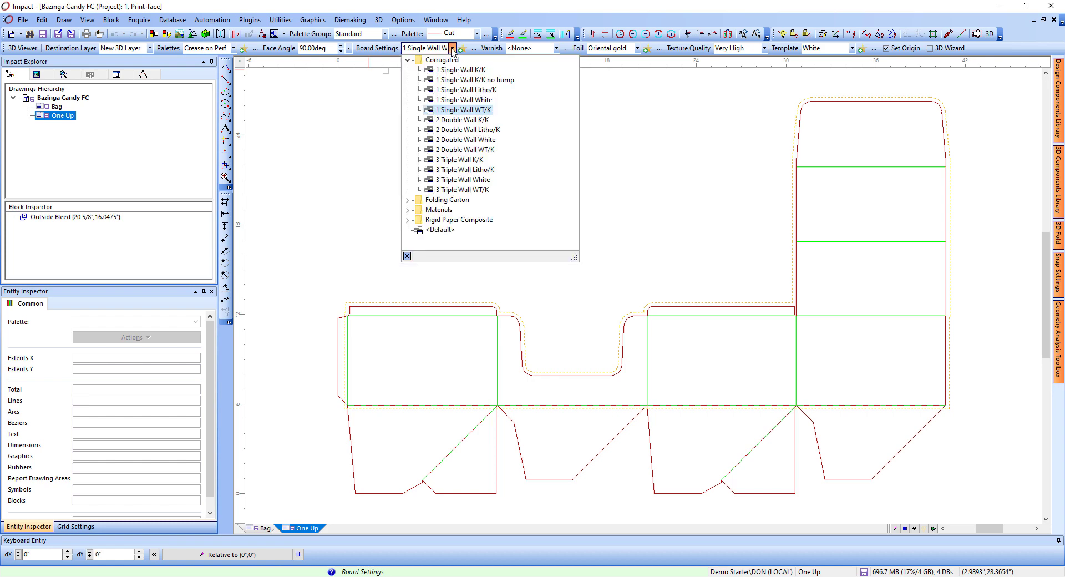
pyautogui.click(478, 110)
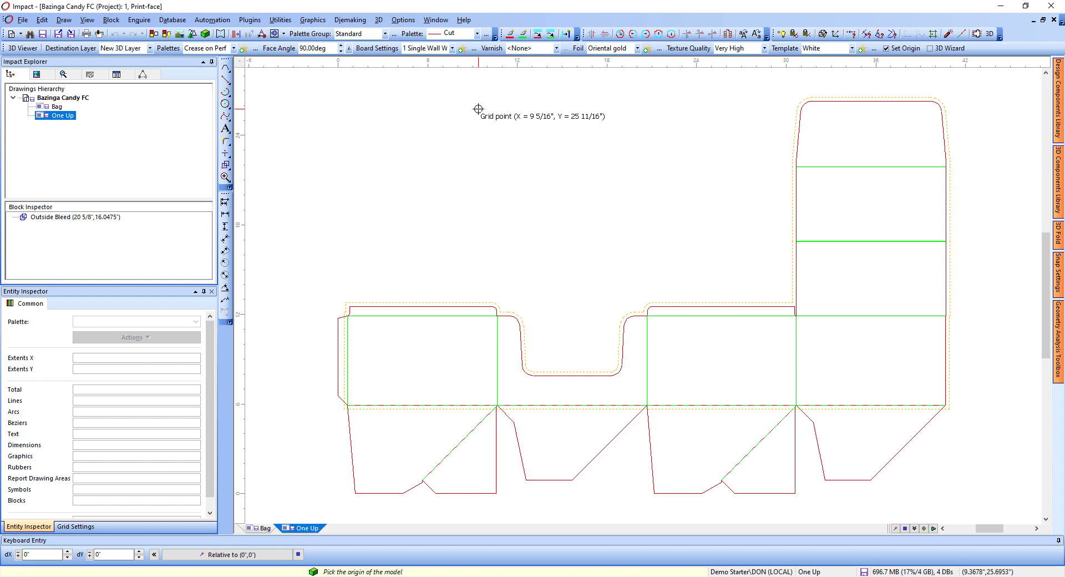
pyautogui.click(117, 74)
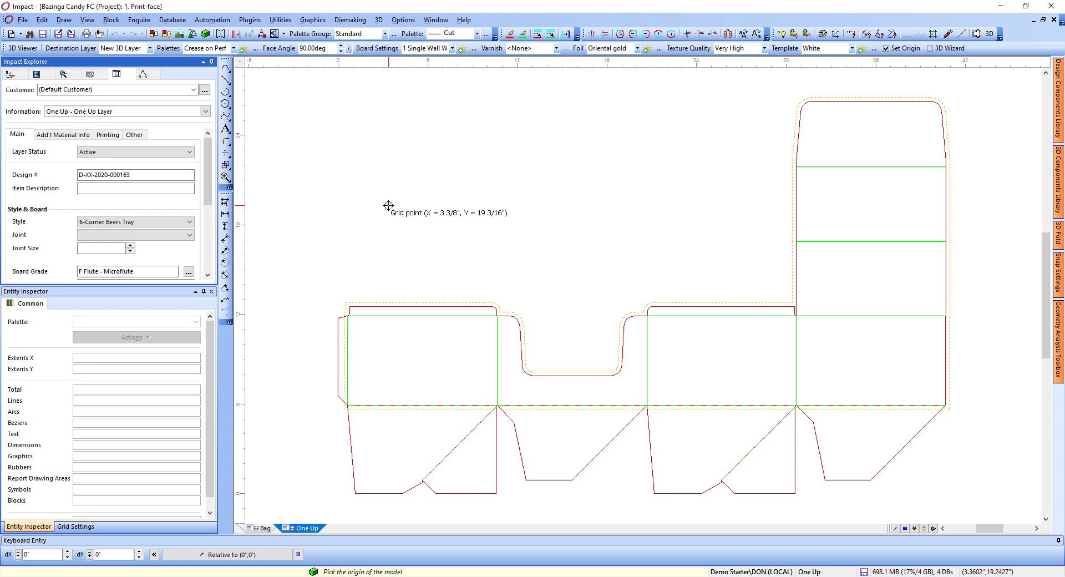
pyautogui.click(11, 75)
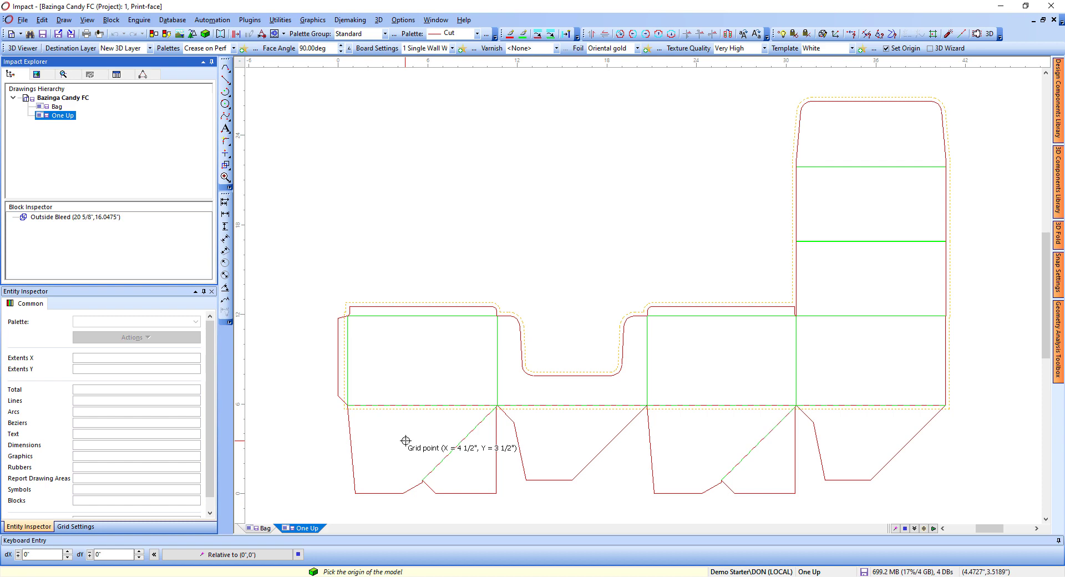
pyautogui.click(414, 440)
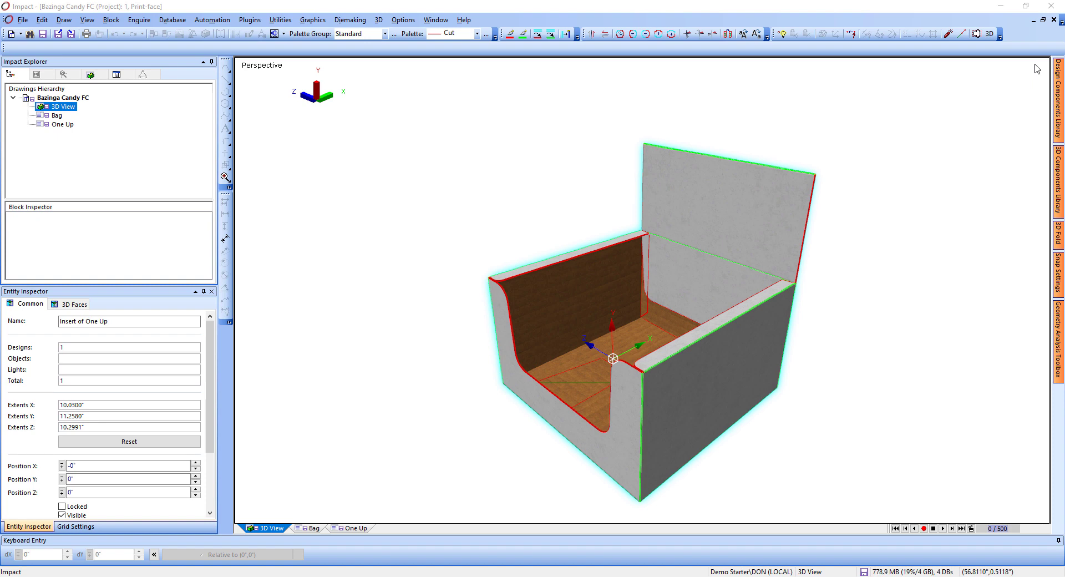
# - Export the One Up design with the Adobe Acrobat PDF Export for plug-in format as Bazinga Candy FC_One Up_0.pdf
pyautogui.click(363, 529)
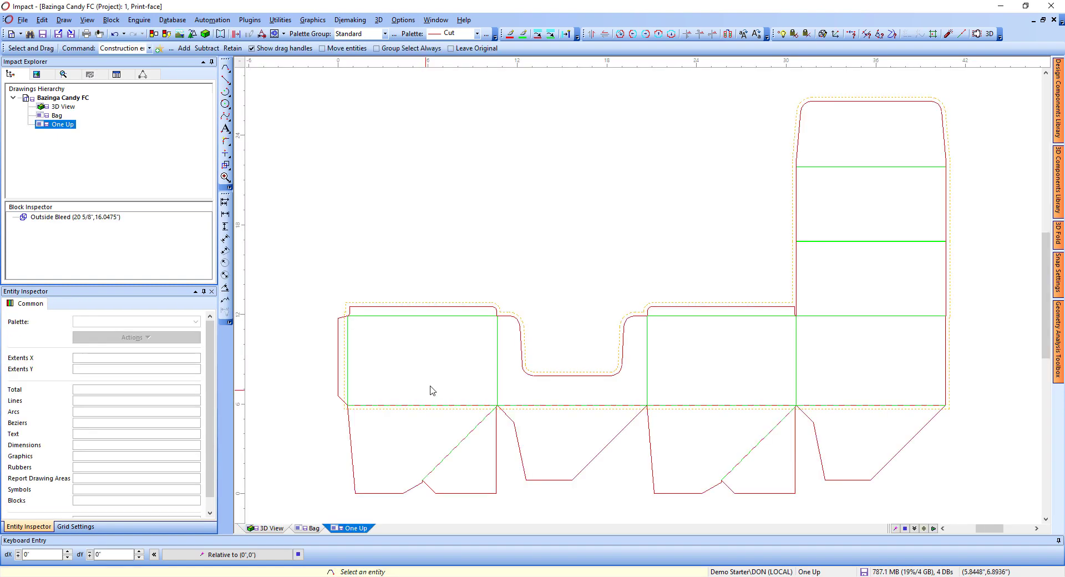
pyautogui.click(23, 20)
pyautogui.moveTo(64, 164)
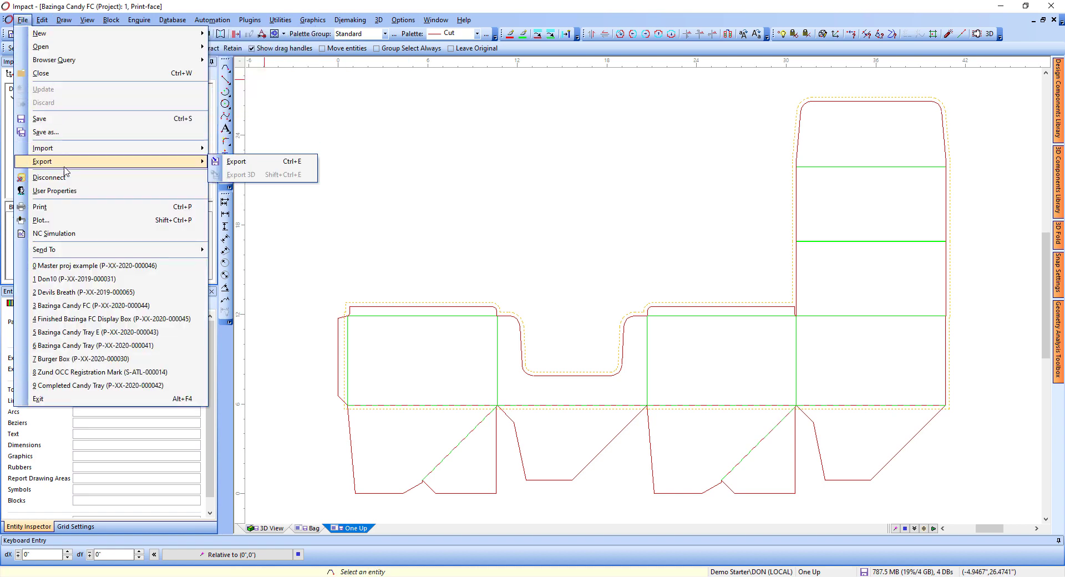
pyautogui.click(260, 164)
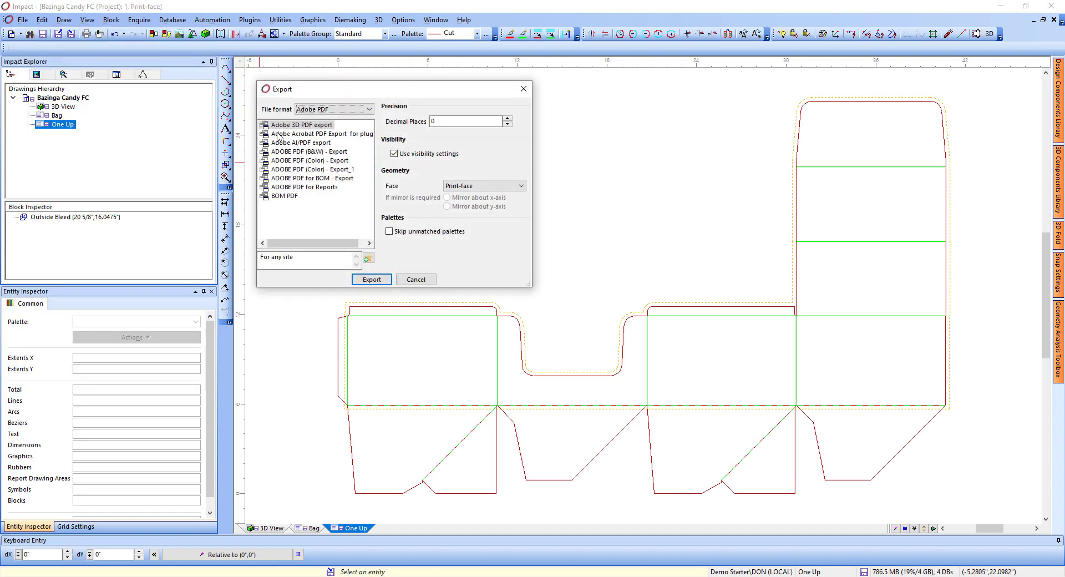
pyautogui.click(329, 136)
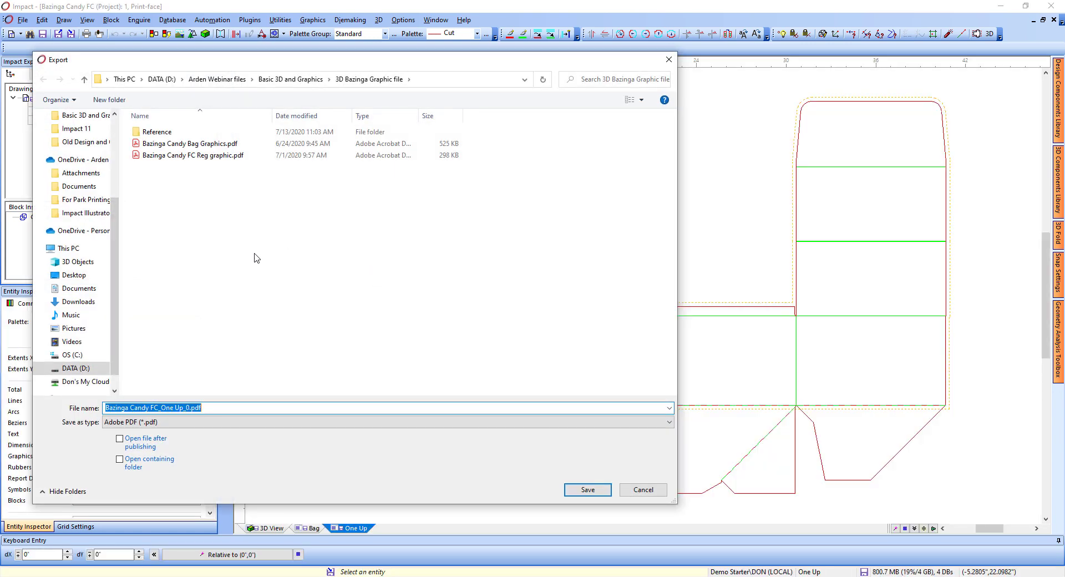
pyautogui.click(167, 409)
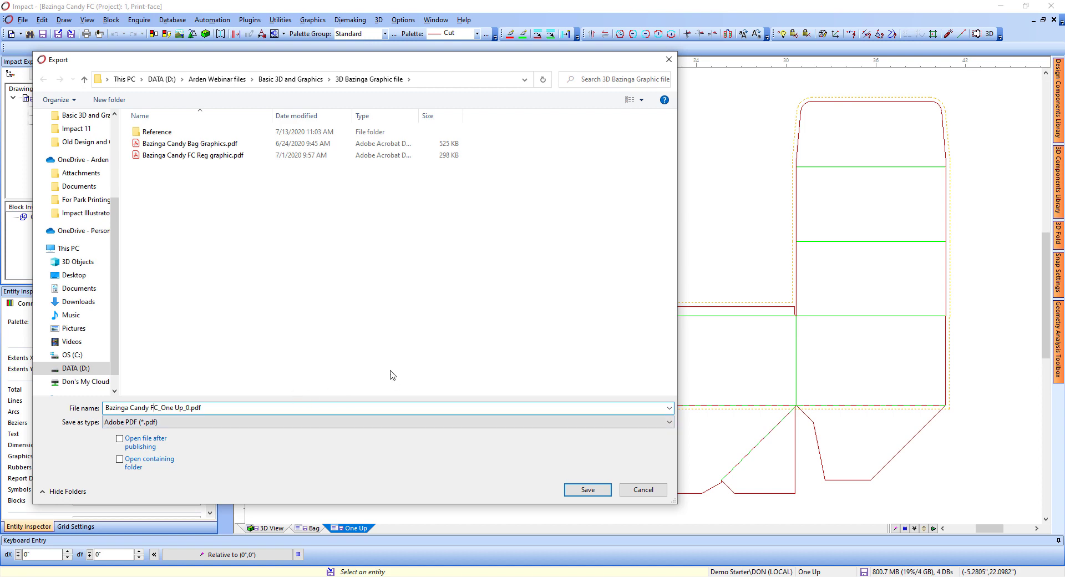
pyautogui.click(588, 491)
pyautogui.click(494, 458)
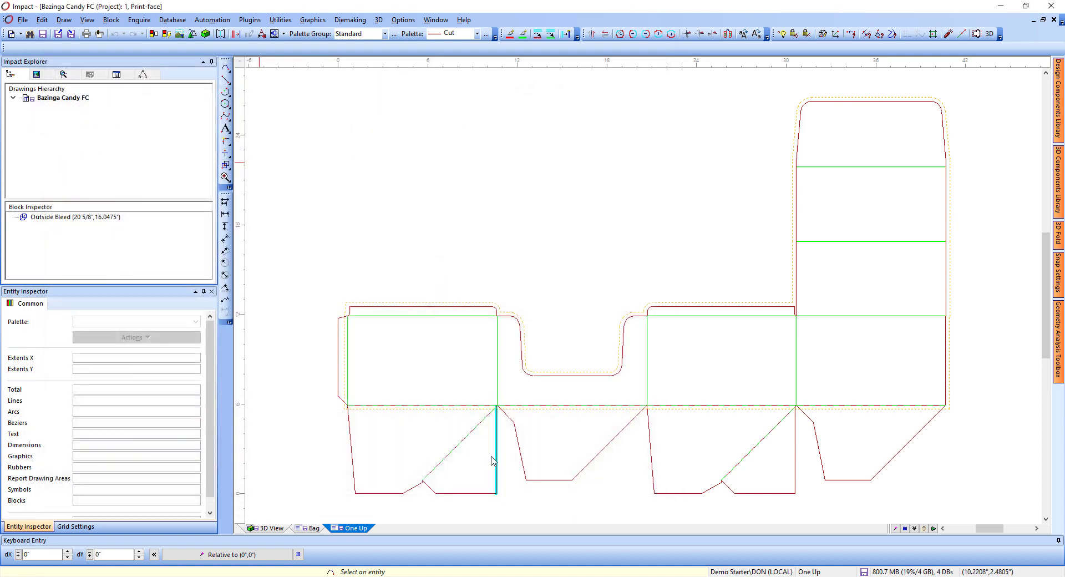
# - Switch to Illustrator and open Bazinga Candy FC_One Up_0.pdf so the whole dieline is in view
pyautogui.click(561, 311)
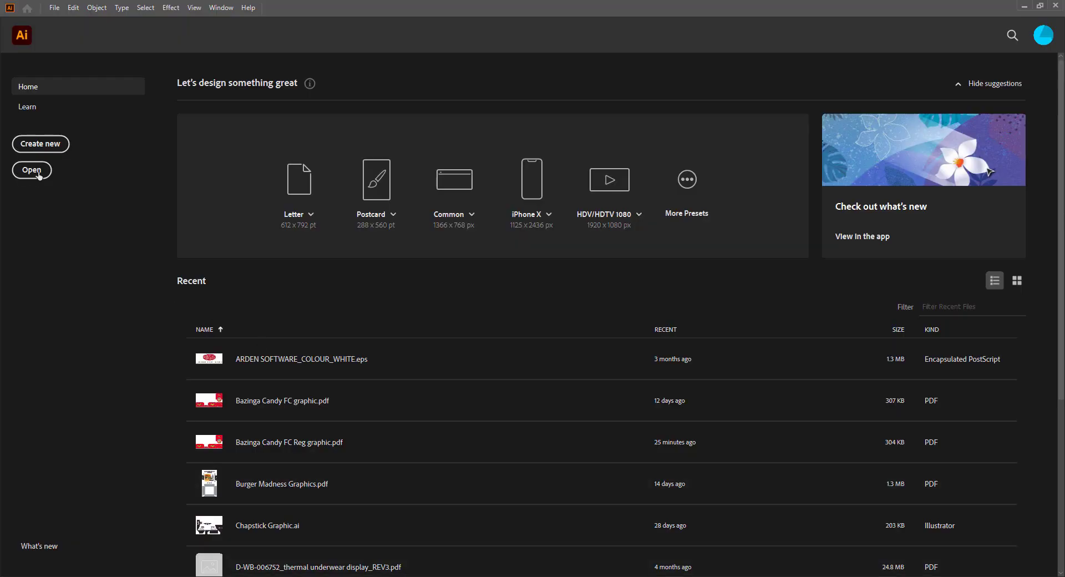
pyautogui.click(36, 170)
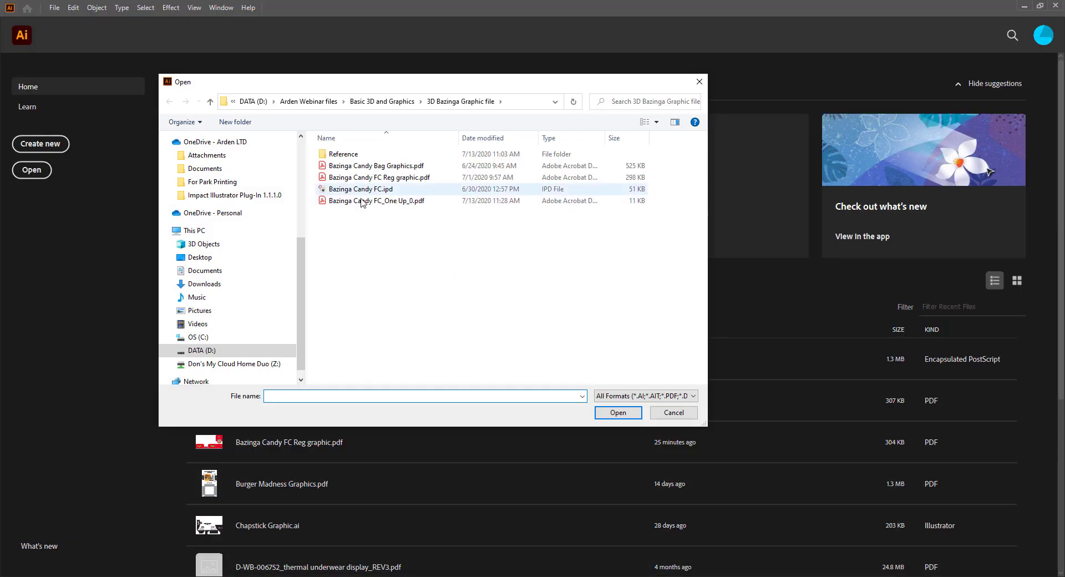
pyautogui.click(361, 201)
pyautogui.click(615, 415)
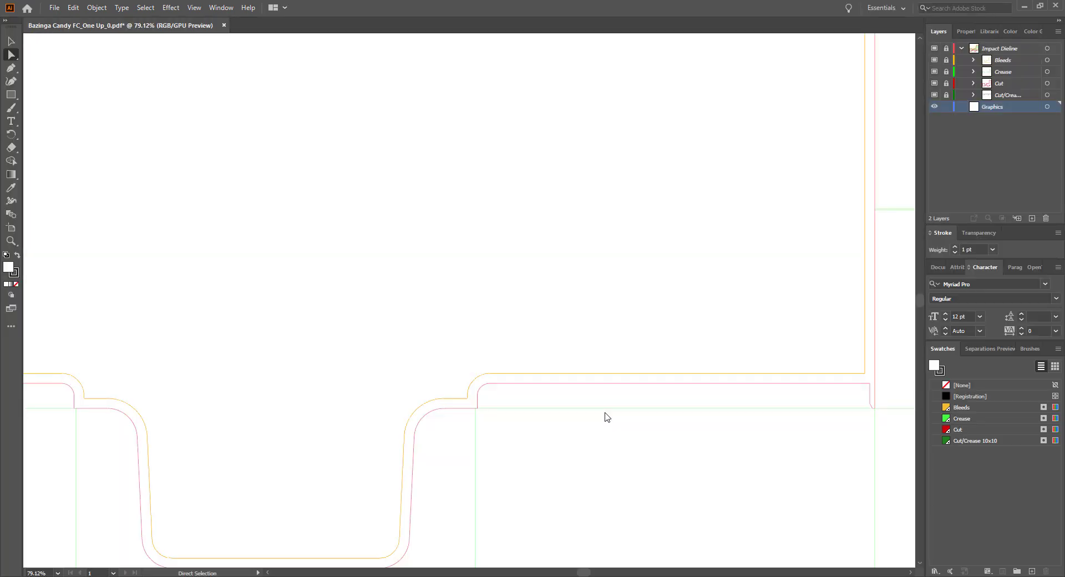
pyautogui.press('ctrl')
pyautogui.hotkey('ctrl', '-')
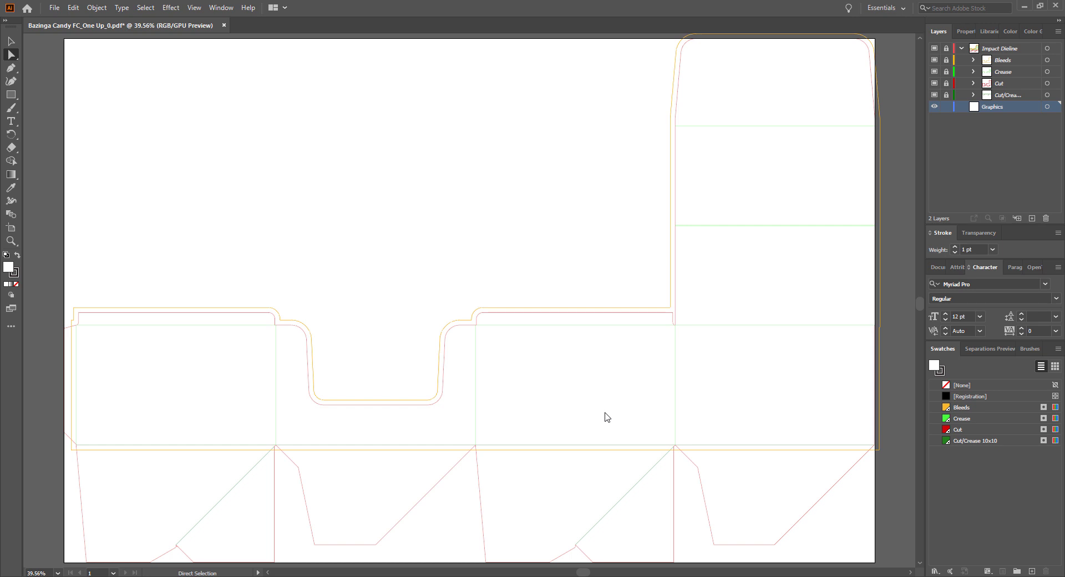
# - Look up the Impact CAD plug-in entry under Arden Software
pyautogui.click(225, 7)
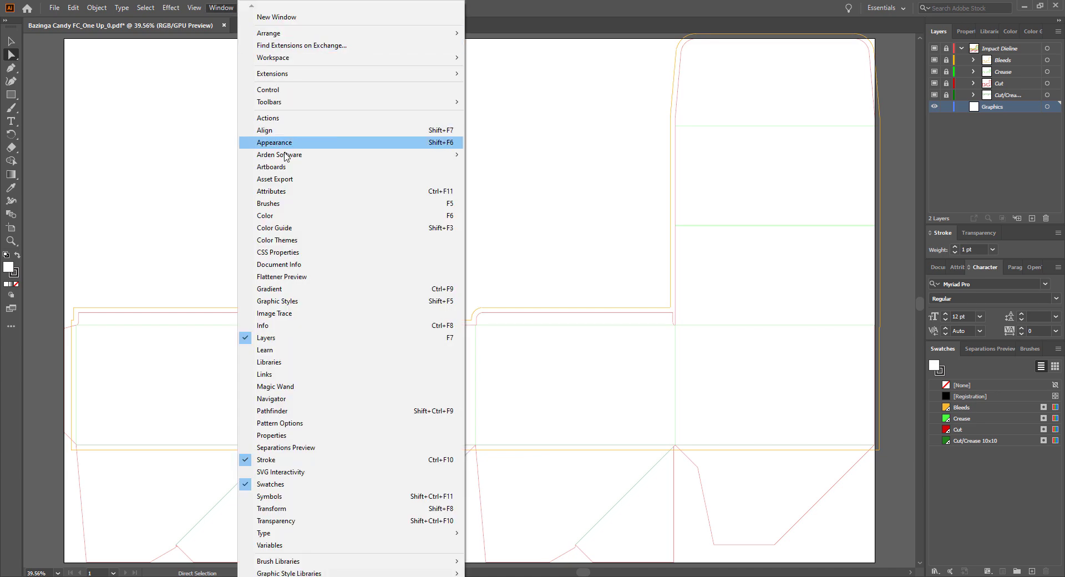
pyautogui.moveTo(284, 157)
pyautogui.moveTo(496, 160)
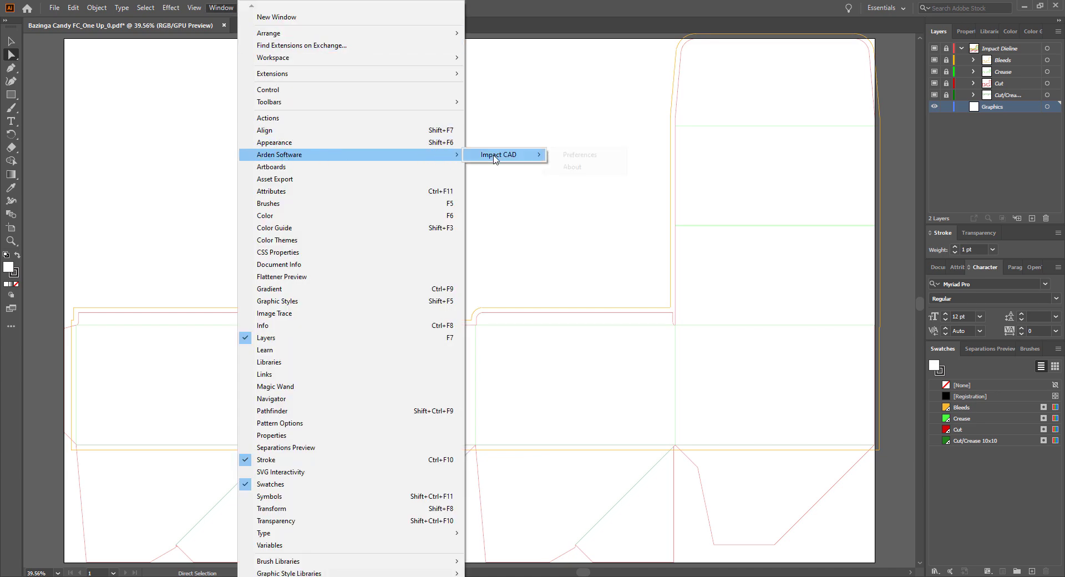
pyautogui.click(586, 4)
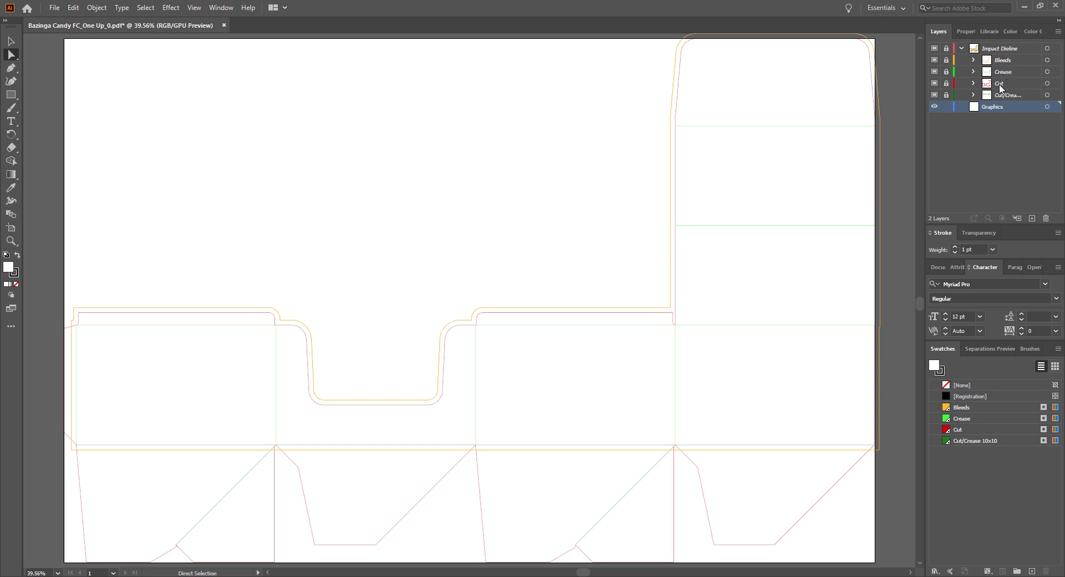
# - Inspect the dieline layers by toggling the Bleeds and Crease visibility and viewing the layer options of Impact Dieline
pyautogui.click(935, 60)
pyautogui.click(935, 60)
pyautogui.click(935, 71)
pyautogui.click(935, 73)
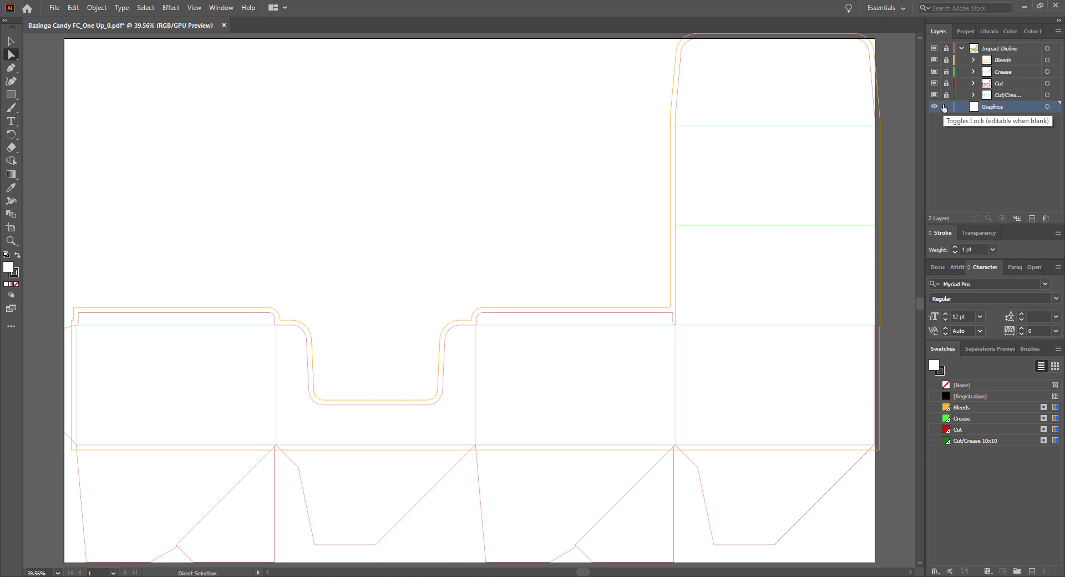
pyautogui.doubleClick(975, 51)
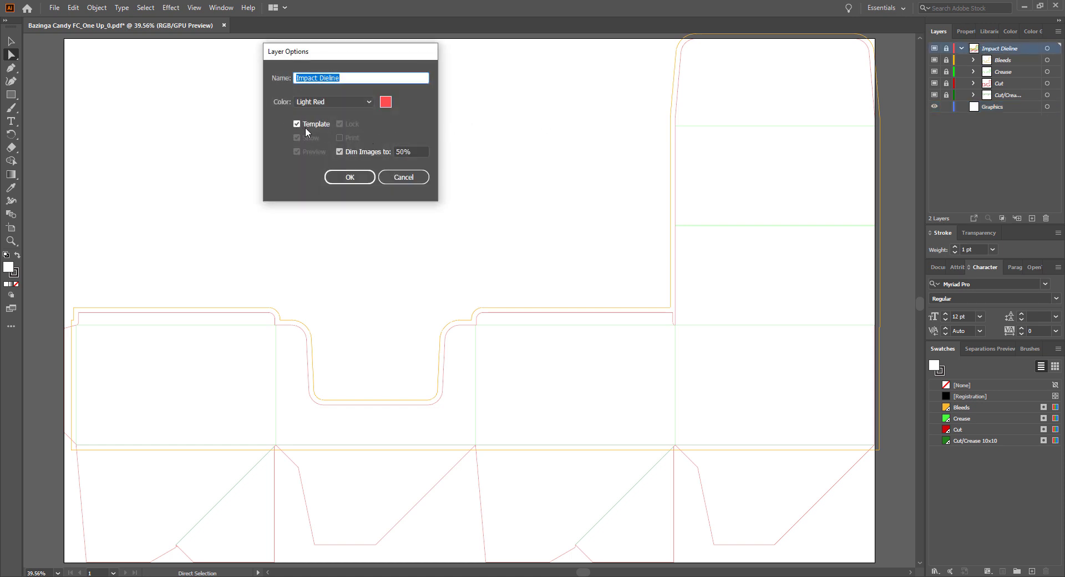
pyautogui.click(410, 178)
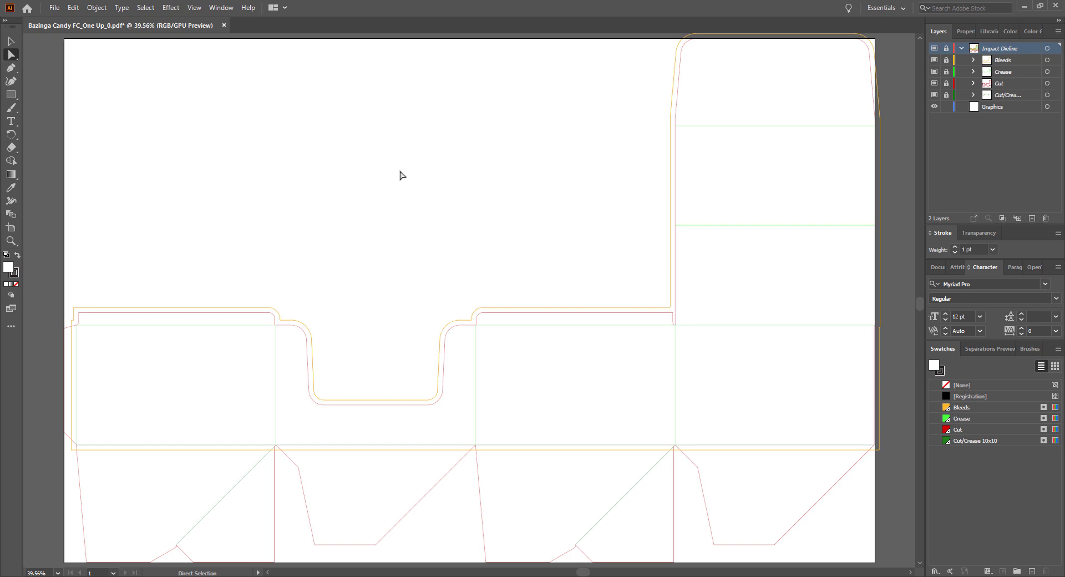
pyautogui.moveTo(611, 281); pyautogui.dragTo(673, 321)
# - Make Graphics the active layer in the dieline file and open Bazinga Candy FC Reg graphic.pdf
pyautogui.click(984, 108)
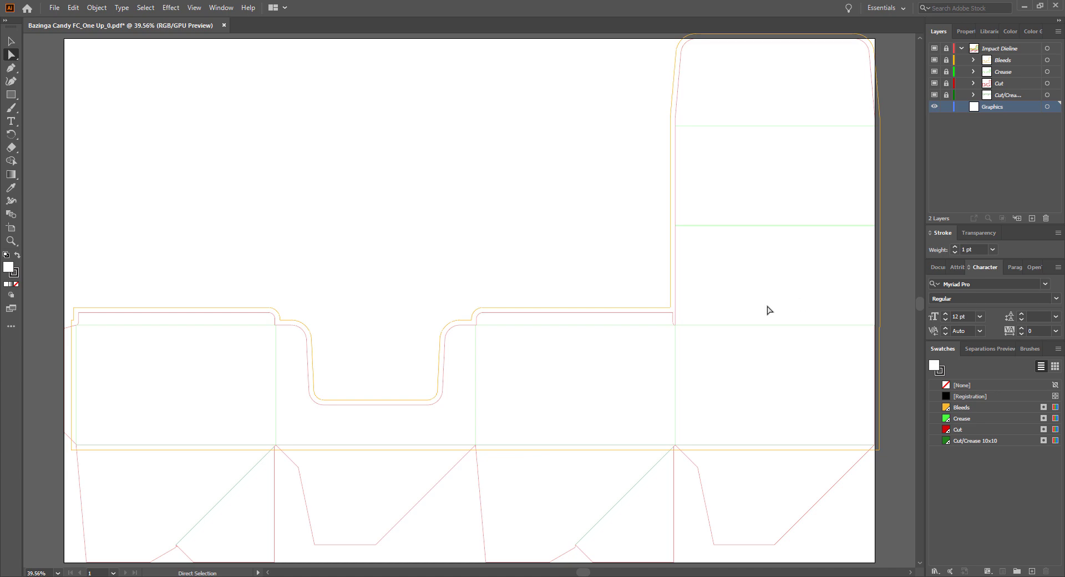
pyautogui.click(55, 8)
pyautogui.click(69, 43)
pyautogui.click(374, 178)
pyautogui.click(617, 412)
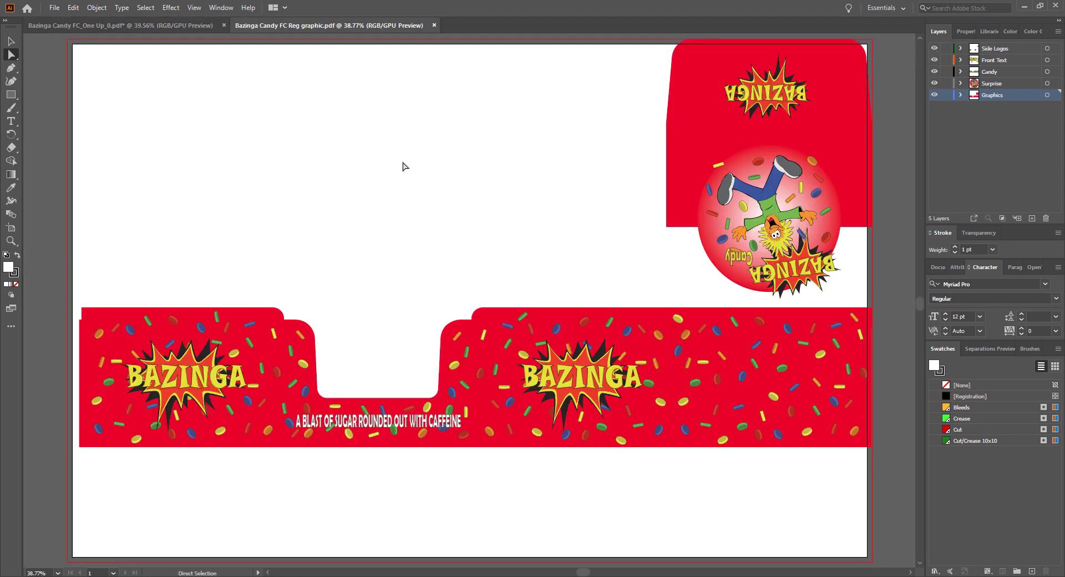
# - Copy all artwork from Bazinga Candy FC Reg graphic.pdf and paste it onto the Graphics layer of the One Up dieline
pyautogui.hotkey('ctrl', 'a')
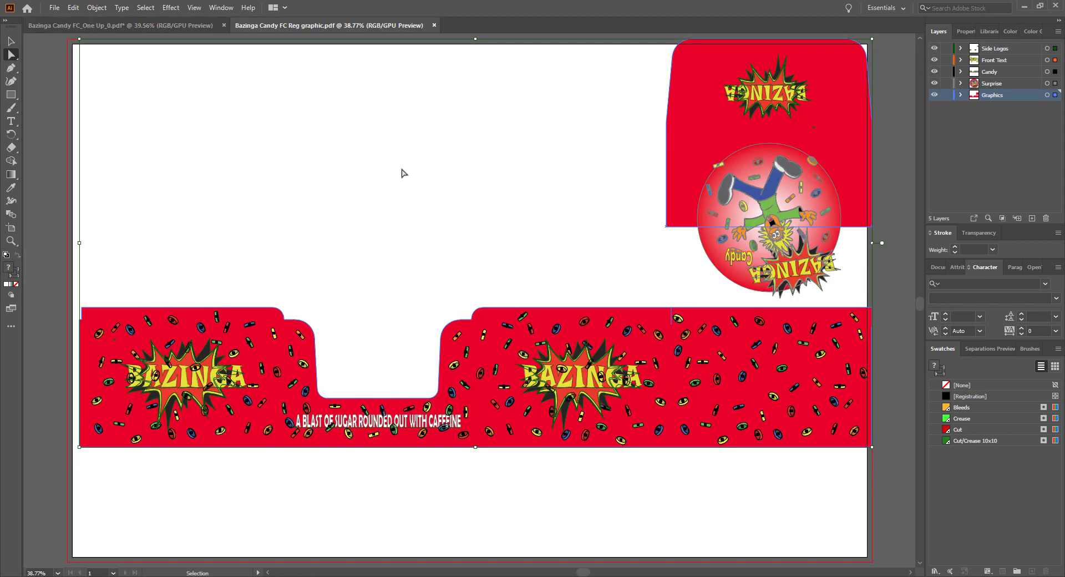
pyautogui.click(413, 162)
pyautogui.click(144, 24)
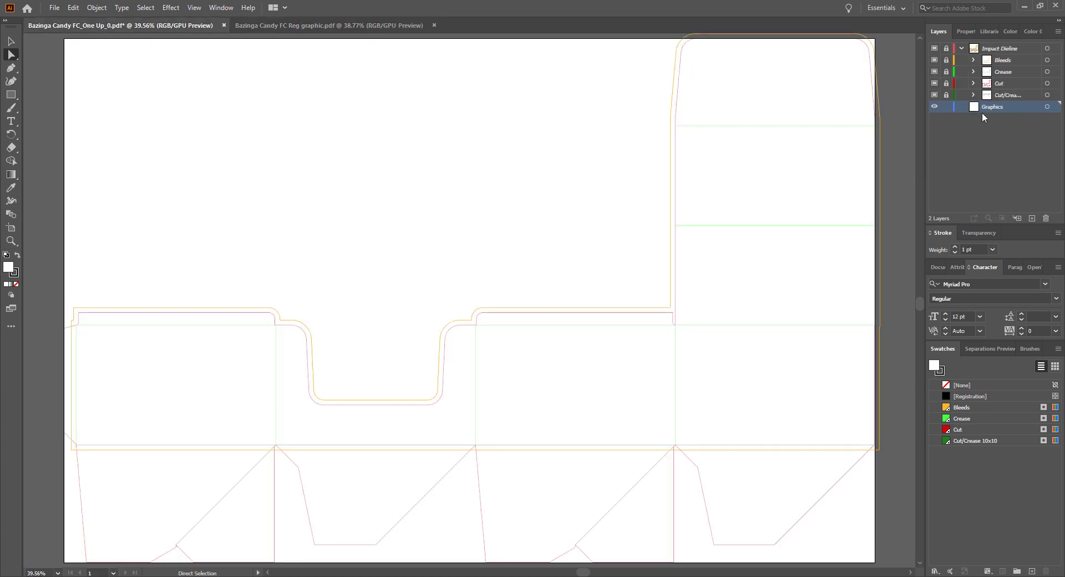
pyautogui.hotkey('ctrl', 'v')
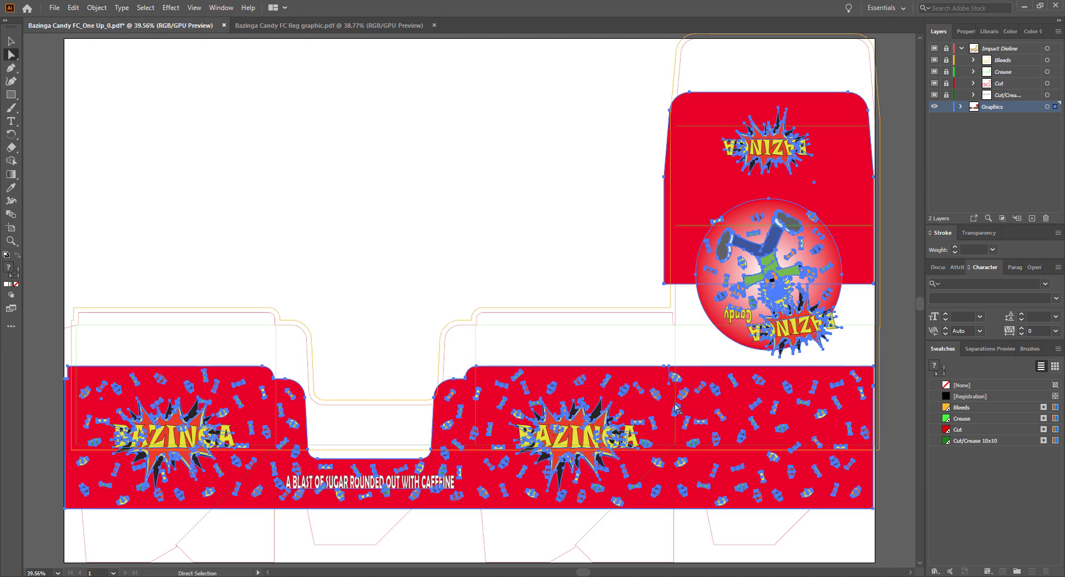
# - Move the pasted artwork up so its edges line up with the dieline's bleed outline, and deselect it
pyautogui.keyDown('alt'); pyautogui.scroll(5, 683, 357); pyautogui.keyUp('alt')
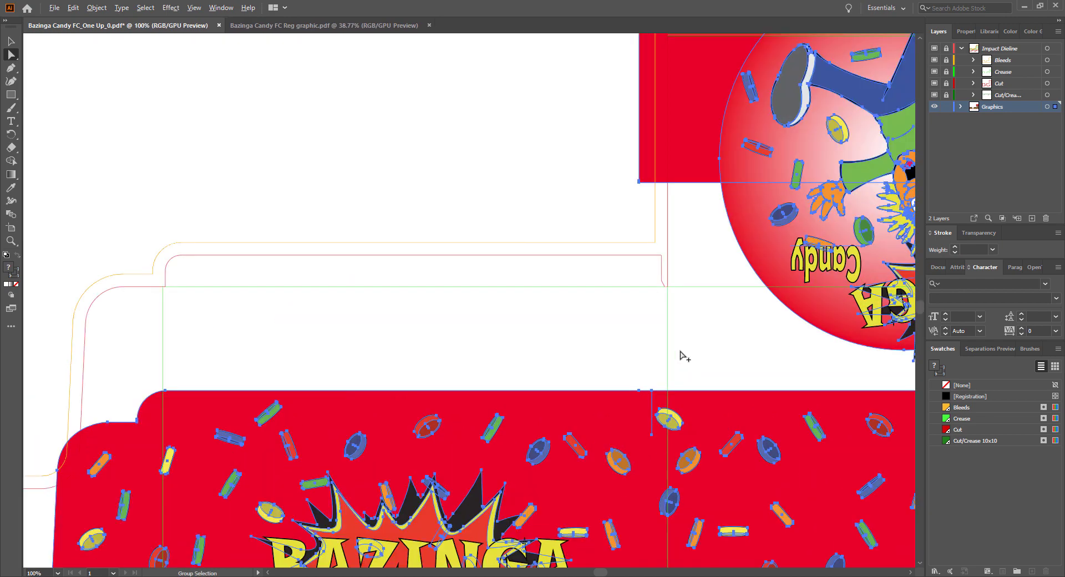
pyautogui.moveTo(655, 407); pyautogui.dragTo(669, 290)
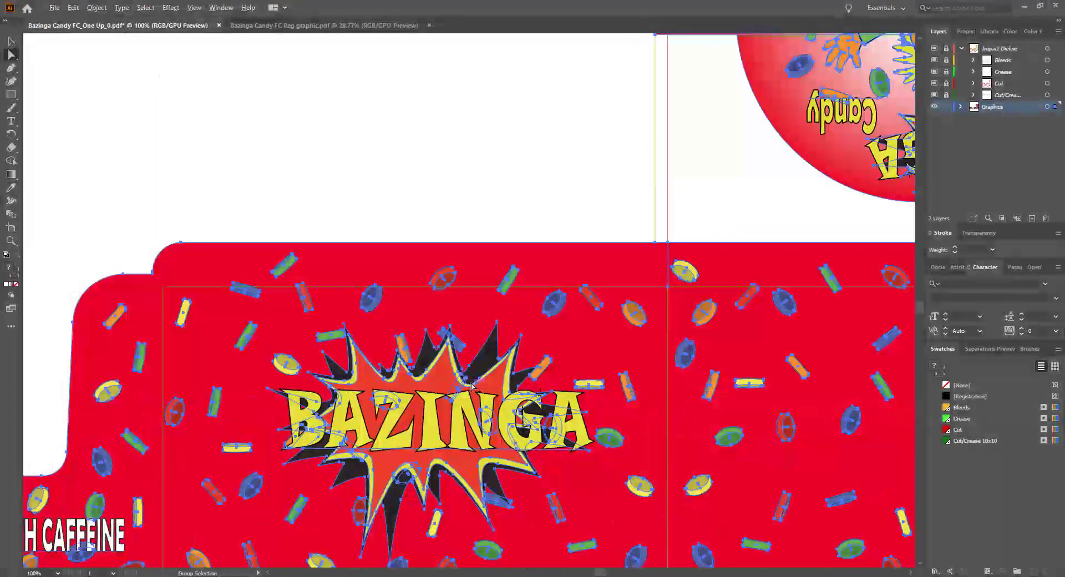
pyautogui.keyDown('alt'); pyautogui.scroll(-3, 472, 385); pyautogui.keyUp('alt')
pyautogui.keyDown('alt'); pyautogui.scroll(1, 472, 386); pyautogui.keyUp('alt')
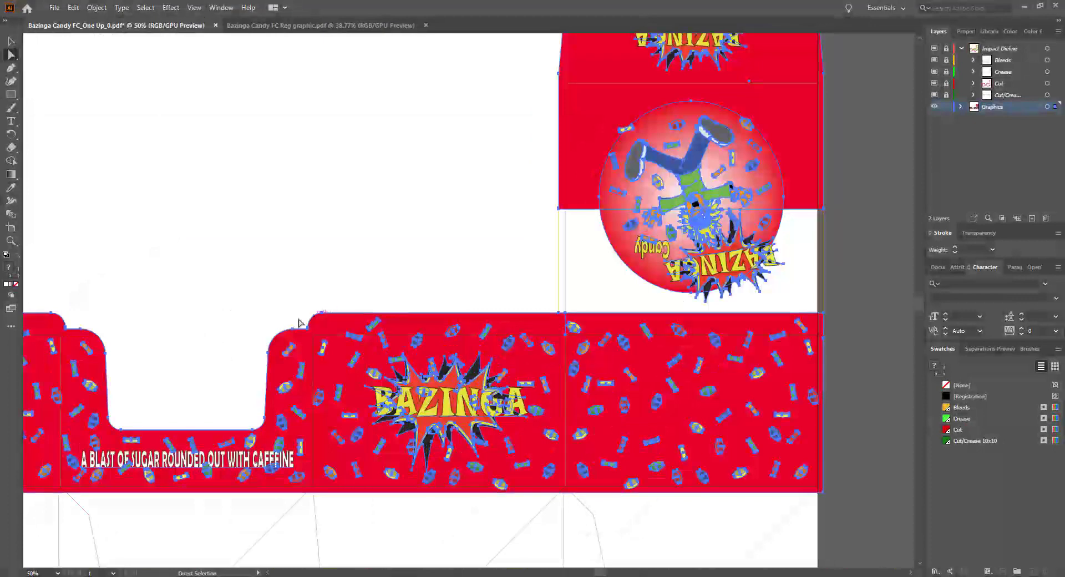
pyautogui.click(380, 238)
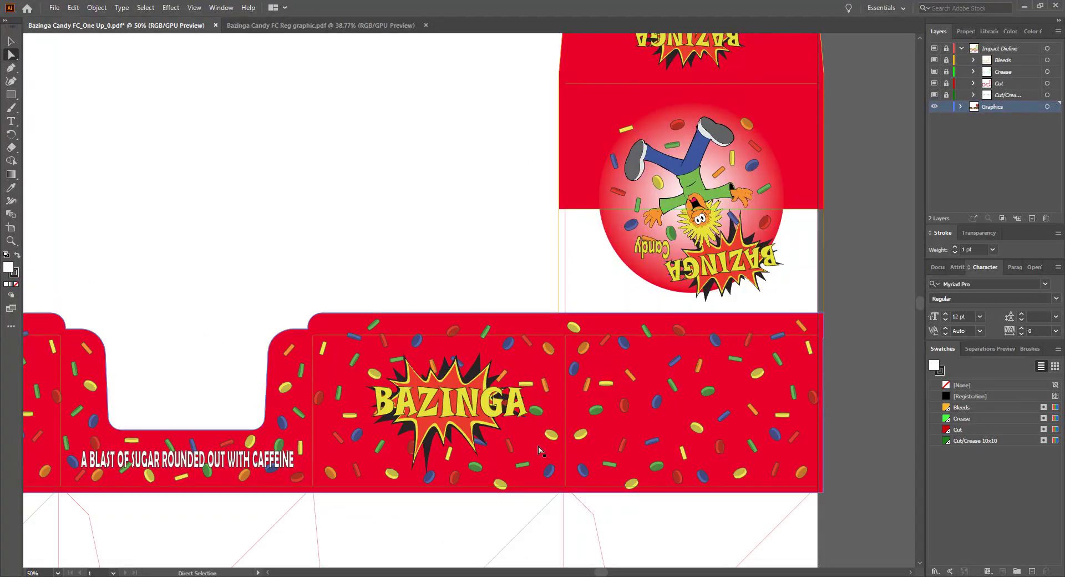
# - Save the One Up dieline file with the registered Bazinga artwork
pyautogui.keyDown('alt'); pyautogui.scroll(-1, 539, 450); pyautogui.keyUp('alt')
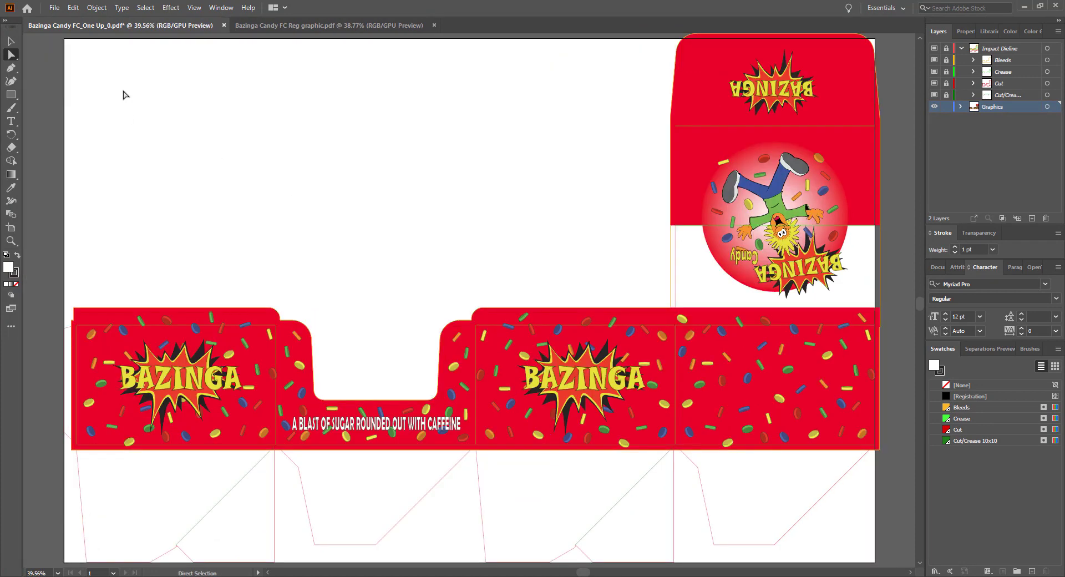
pyautogui.click(54, 9)
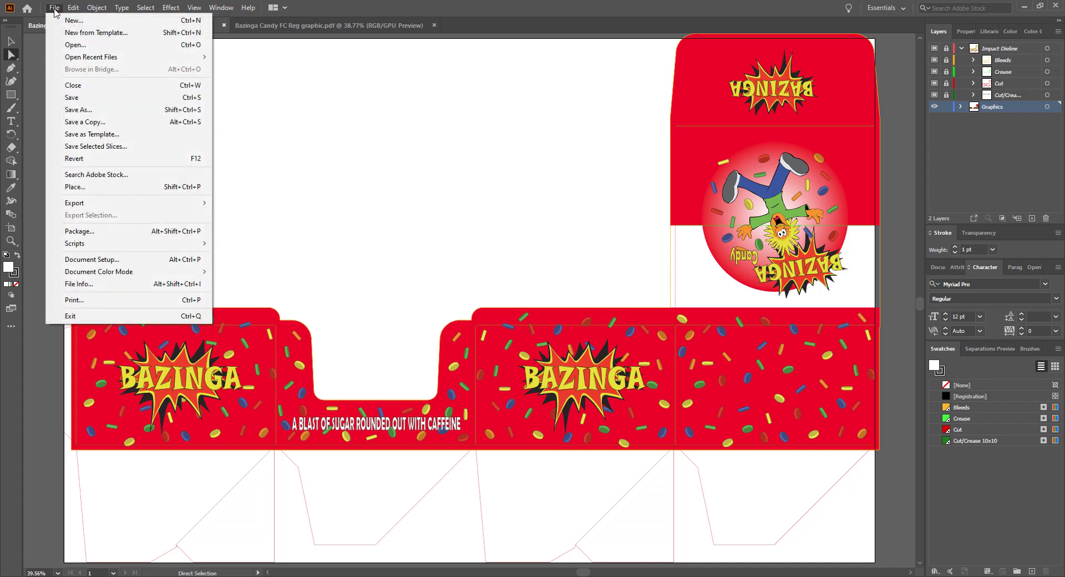
pyautogui.click(84, 98)
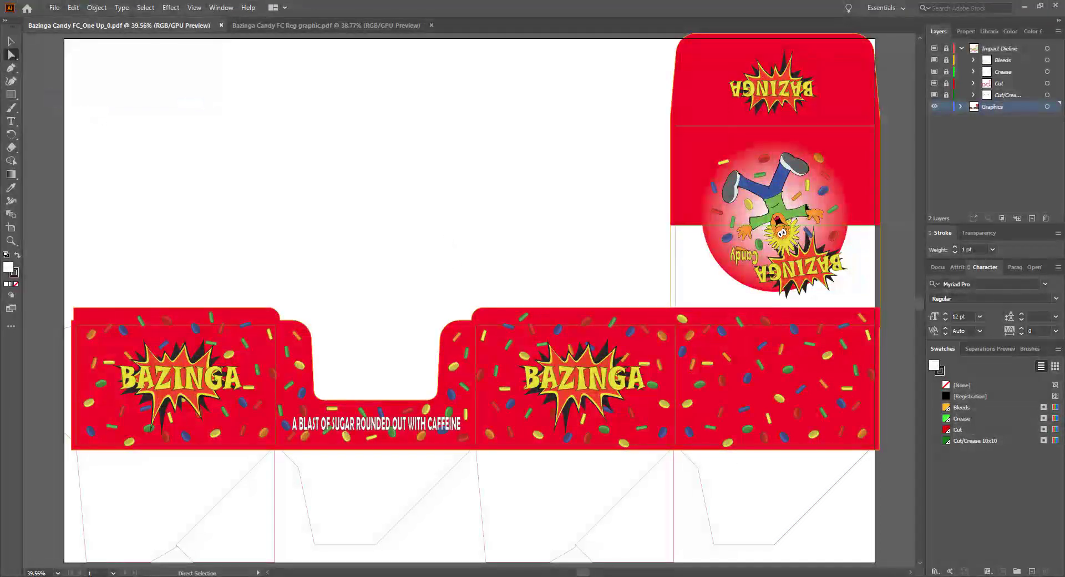
# - Open Bazinga Candy FC_One Up_0.pdf from the 3D Bazinga Graphic file folder, check its artwork in Acrobat Reader, and close it
pyautogui.moveTo(447, 576)
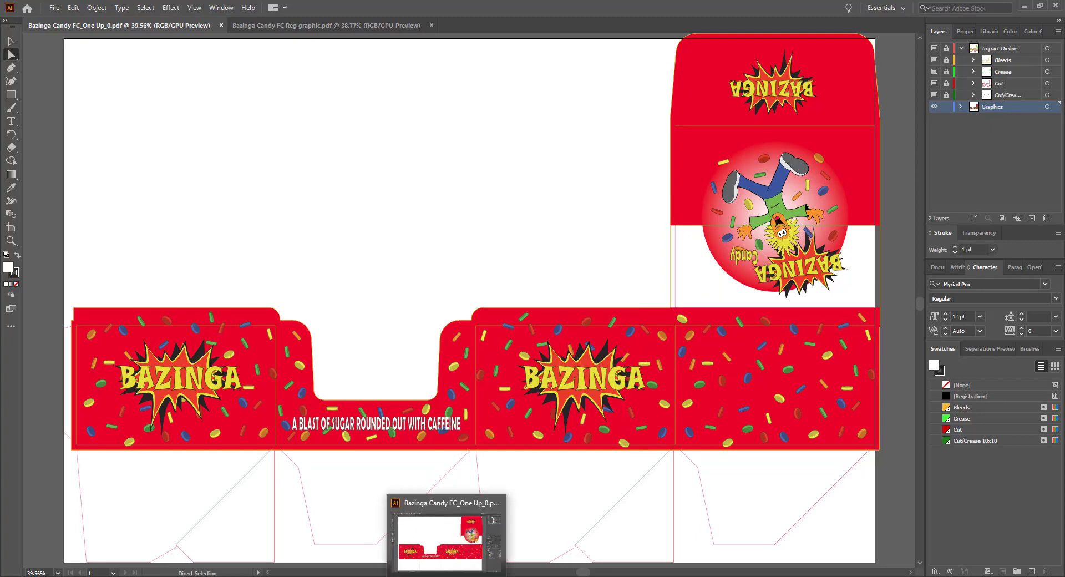
pyautogui.moveTo(331, 576)
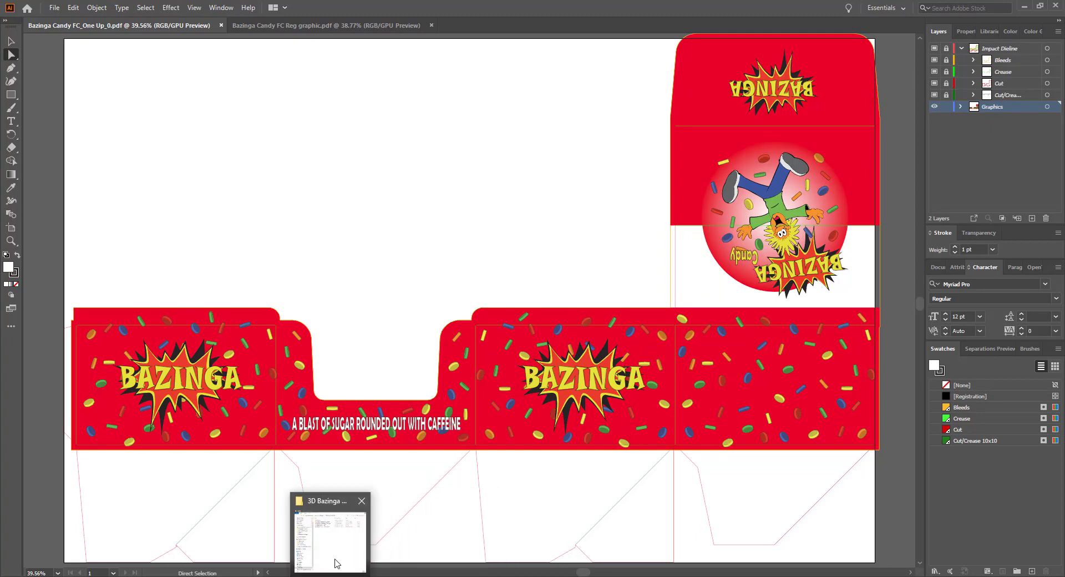
pyautogui.click(330, 533)
pyautogui.click(358, 147)
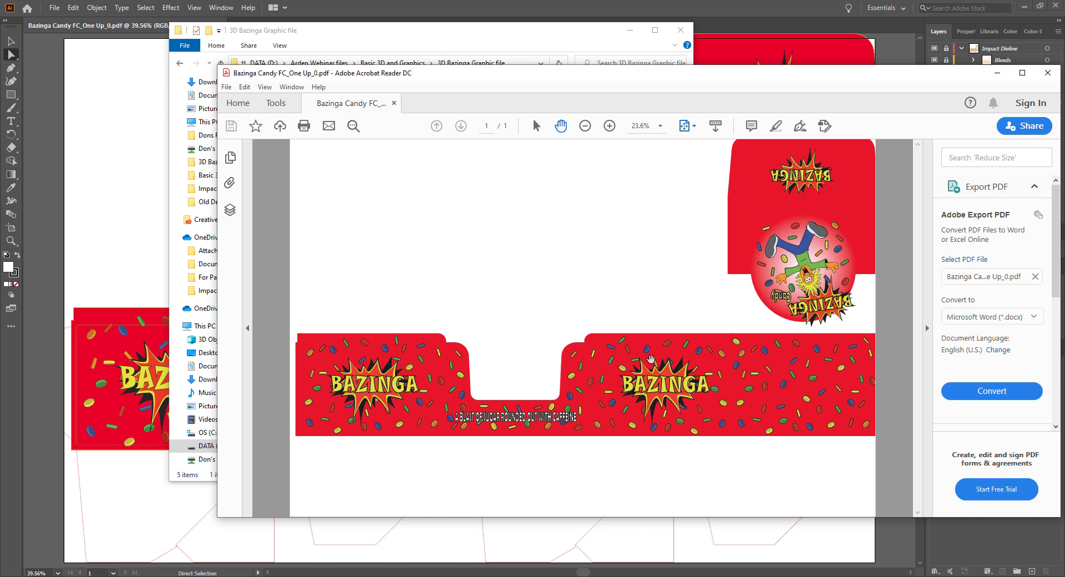
pyautogui.click(1049, 73)
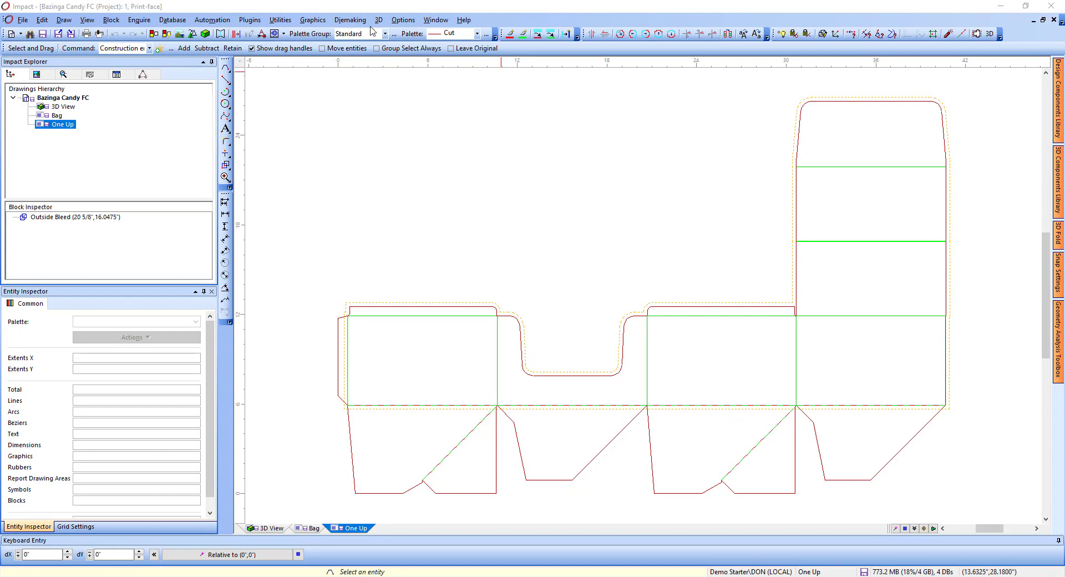
# - In Impact, start adding a graphic to the One Up design and browse for its print-face image file
pyautogui.click(312, 20)
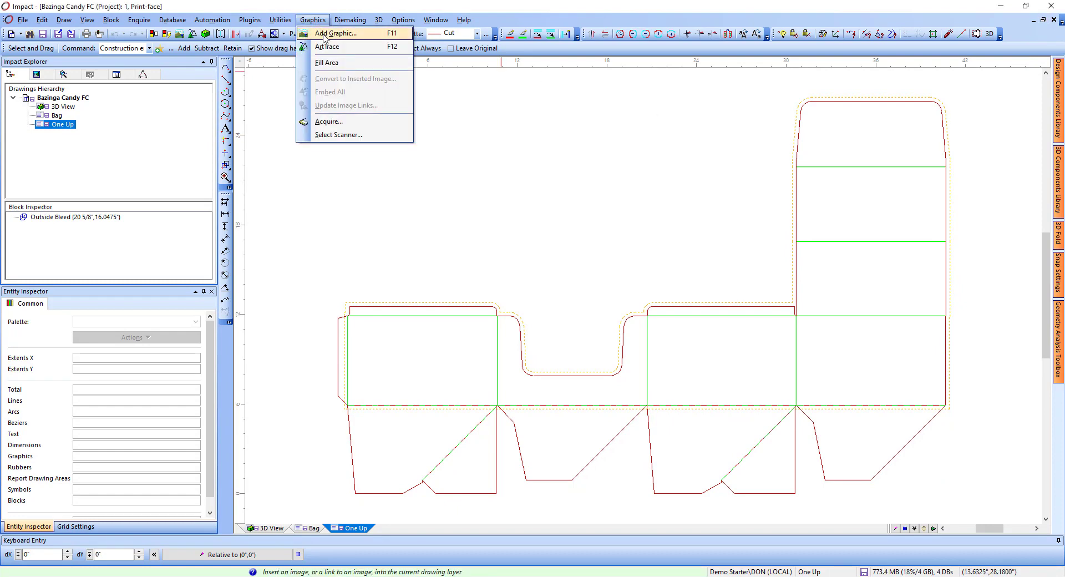
pyautogui.click(322, 34)
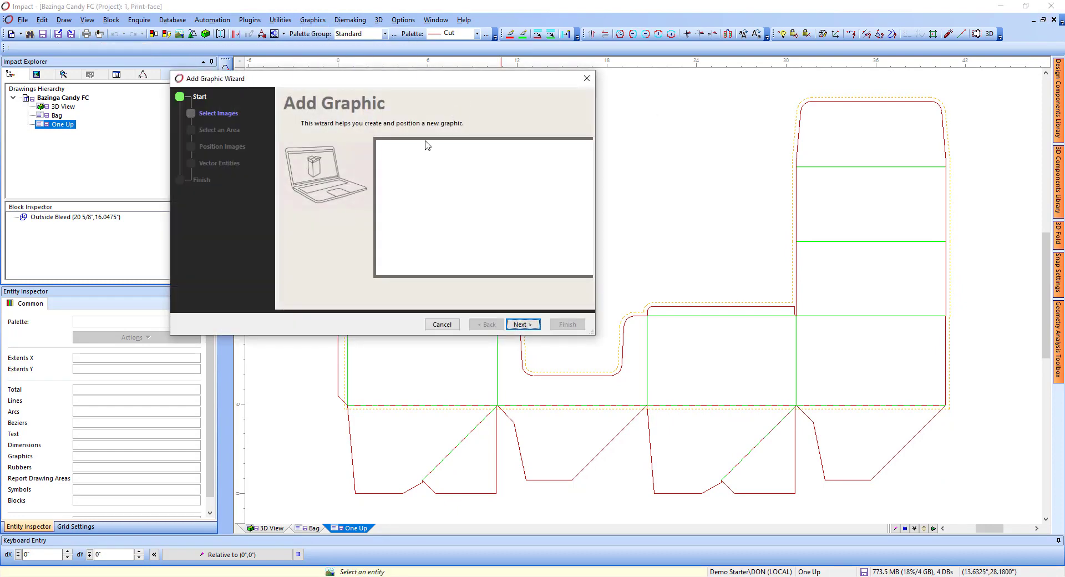
pyautogui.click(522, 324)
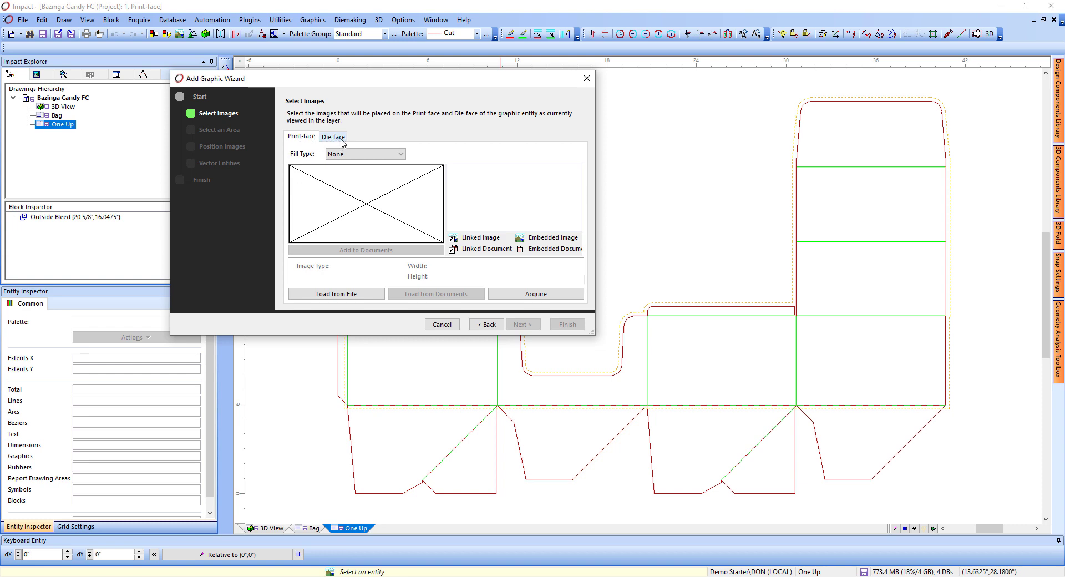
pyautogui.click(338, 297)
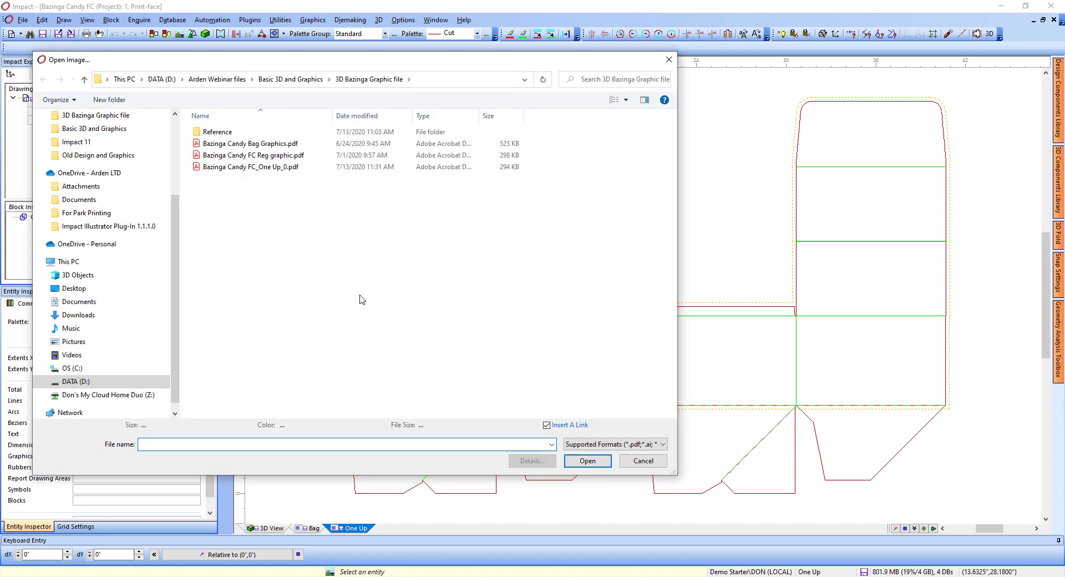
# - Review the importable file formats, keep Supported Formats, and open Bazinga Candy FC_One Up_0.pdf as a linked image
pyautogui.click(661, 445)
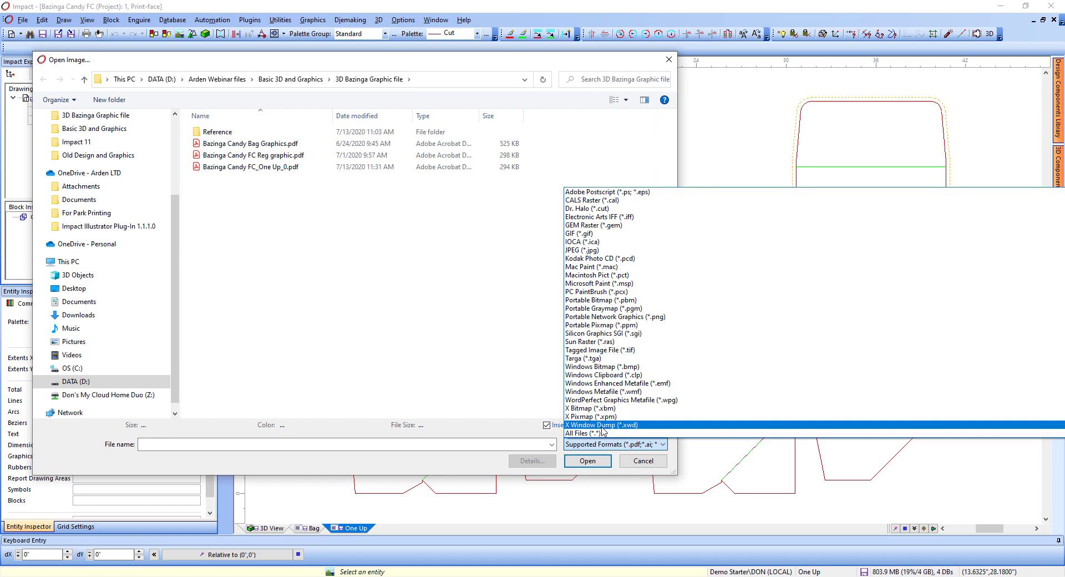
pyautogui.scroll(-1, 610, 392)
pyautogui.scroll(1, 610, 392)
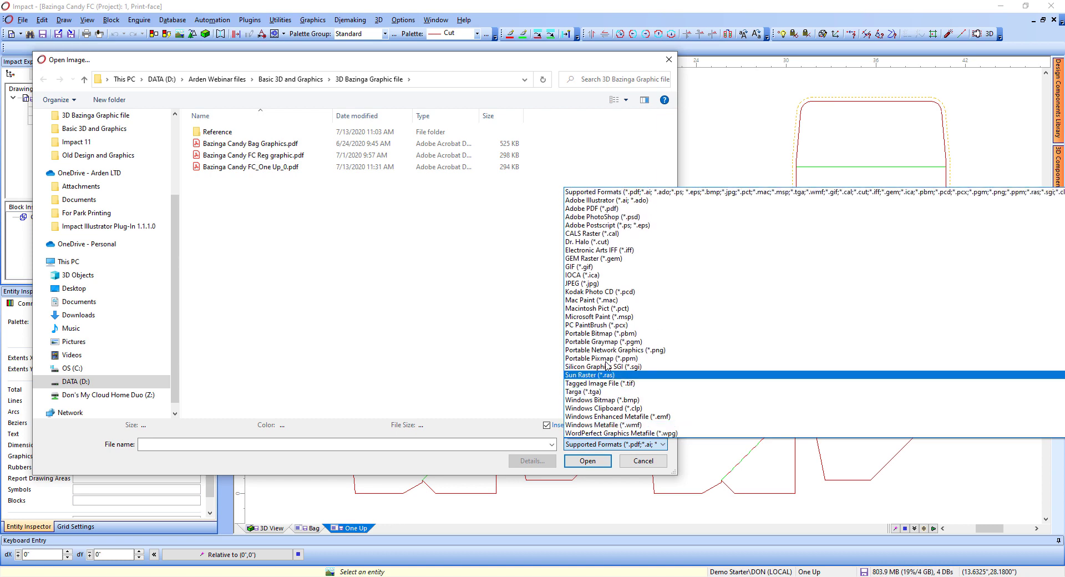
pyautogui.click(618, 195)
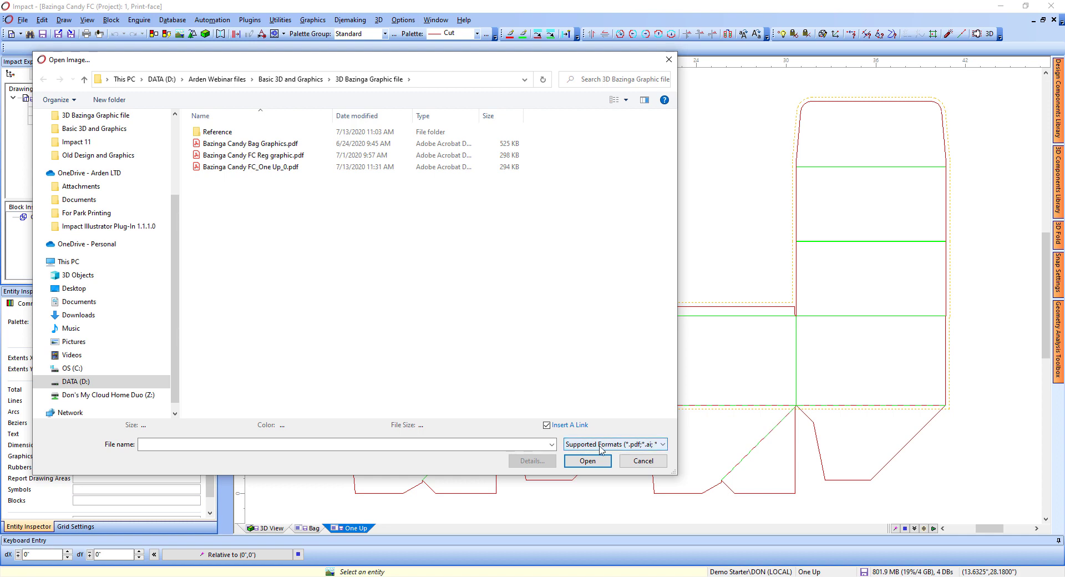
pyautogui.click(233, 168)
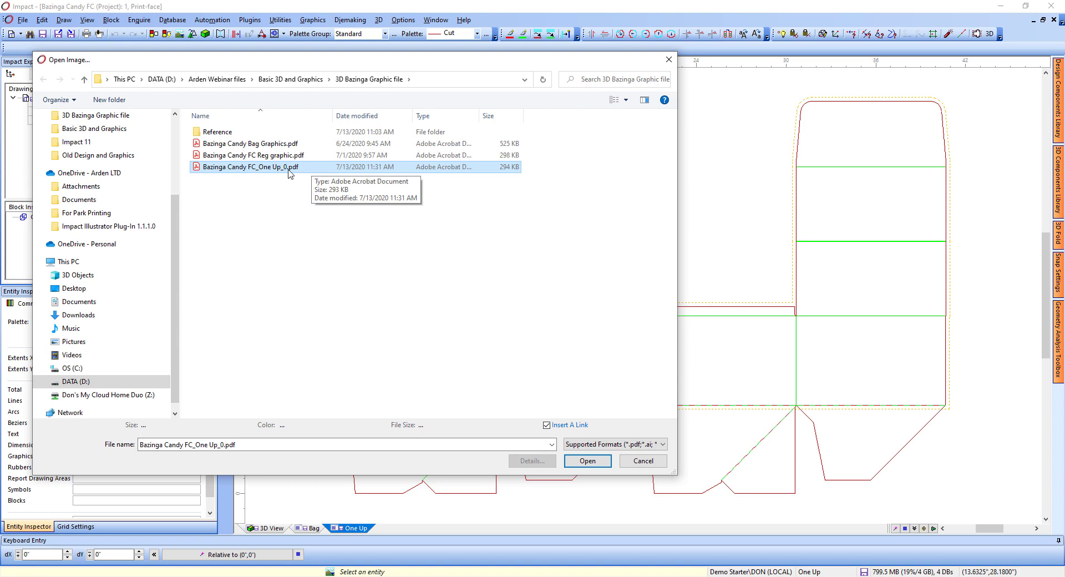
pyautogui.click(580, 461)
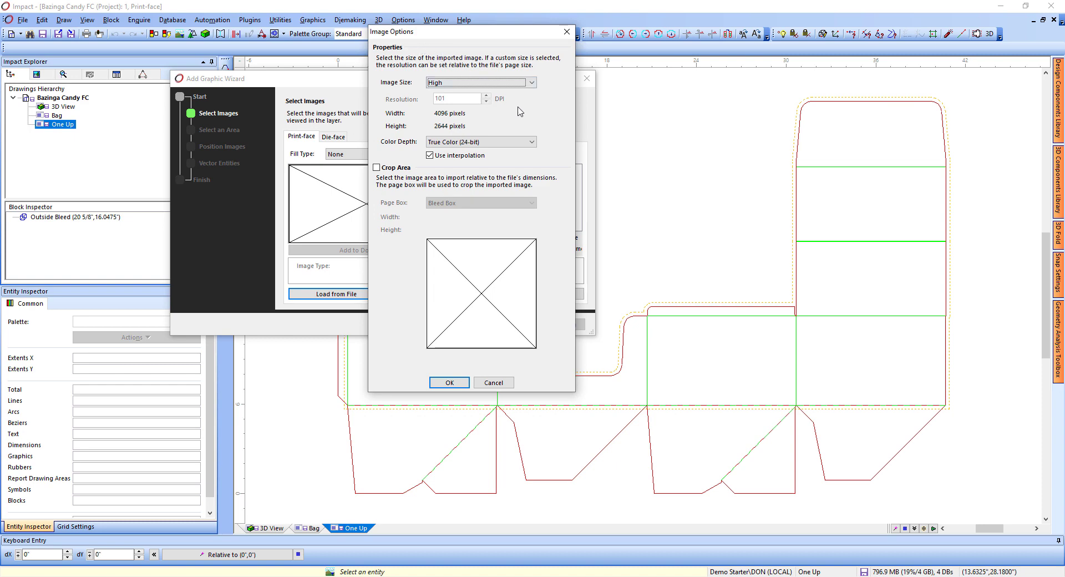
# - Try the Custom image size for the imported PDF, and return the image size to High
pyautogui.click(530, 83)
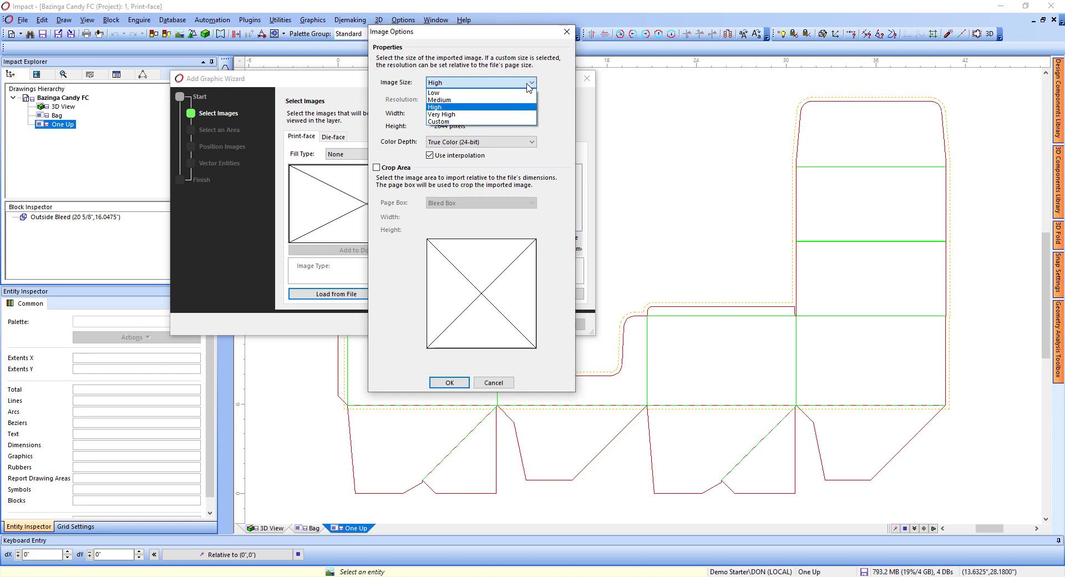
pyautogui.click(440, 107)
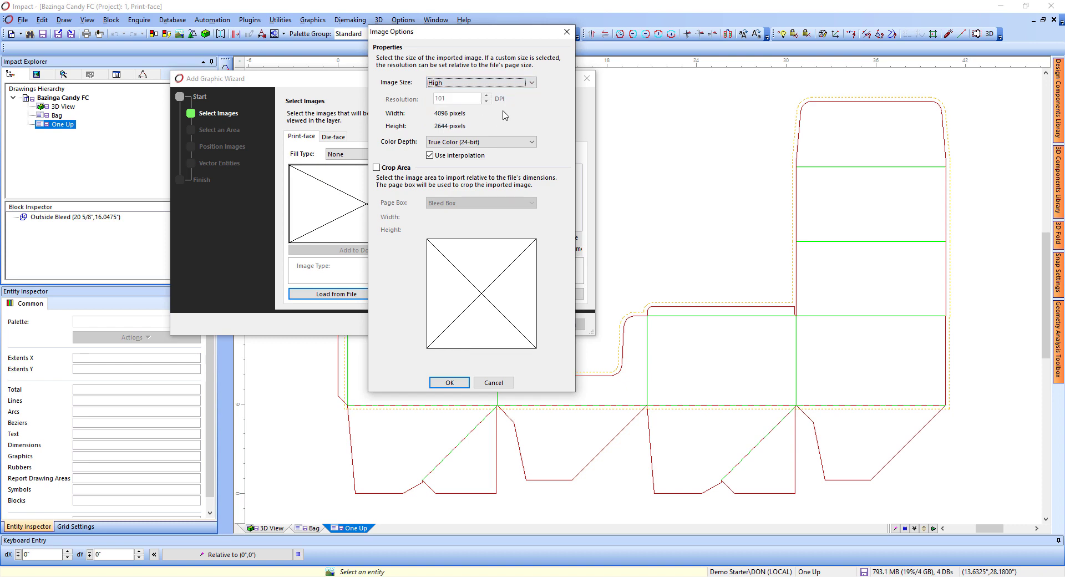
pyautogui.click(486, 83)
pyautogui.click(449, 122)
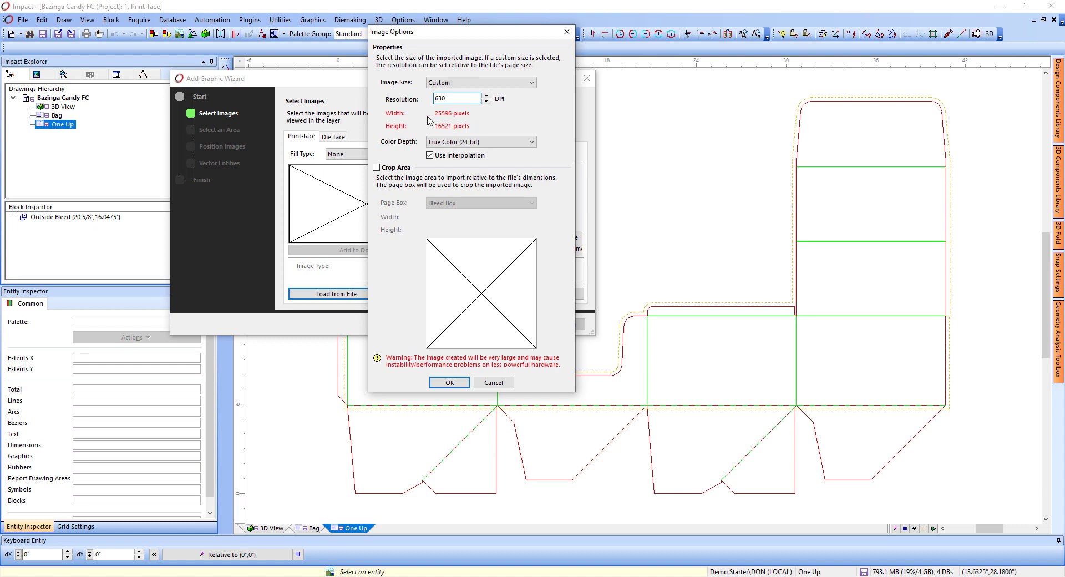
pyautogui.click(495, 83)
pyautogui.click(471, 102)
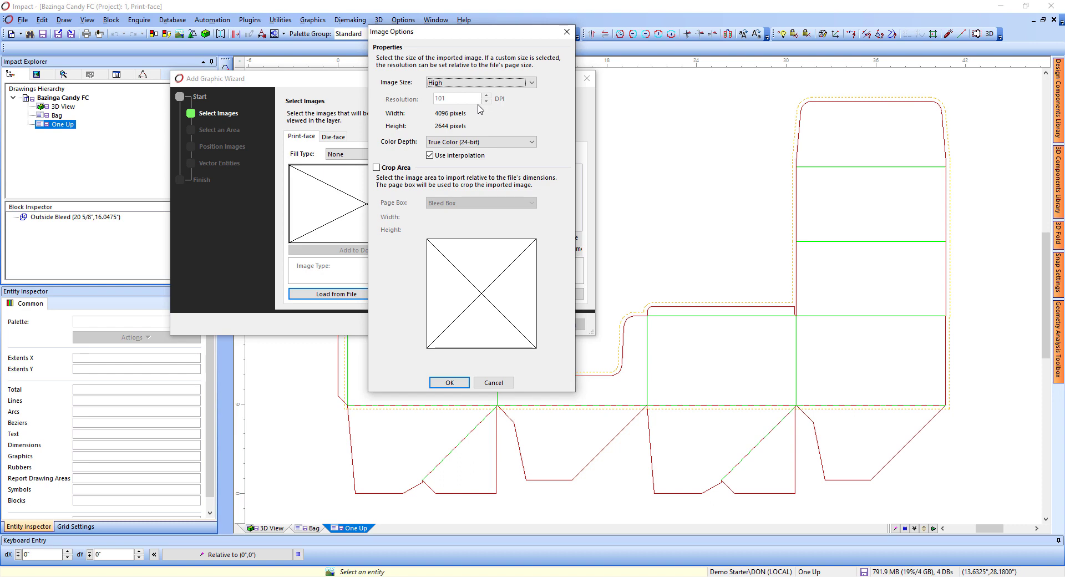
# - Enable cropping to the PDF's Crop Box and accept the image options
pyautogui.click(377, 167)
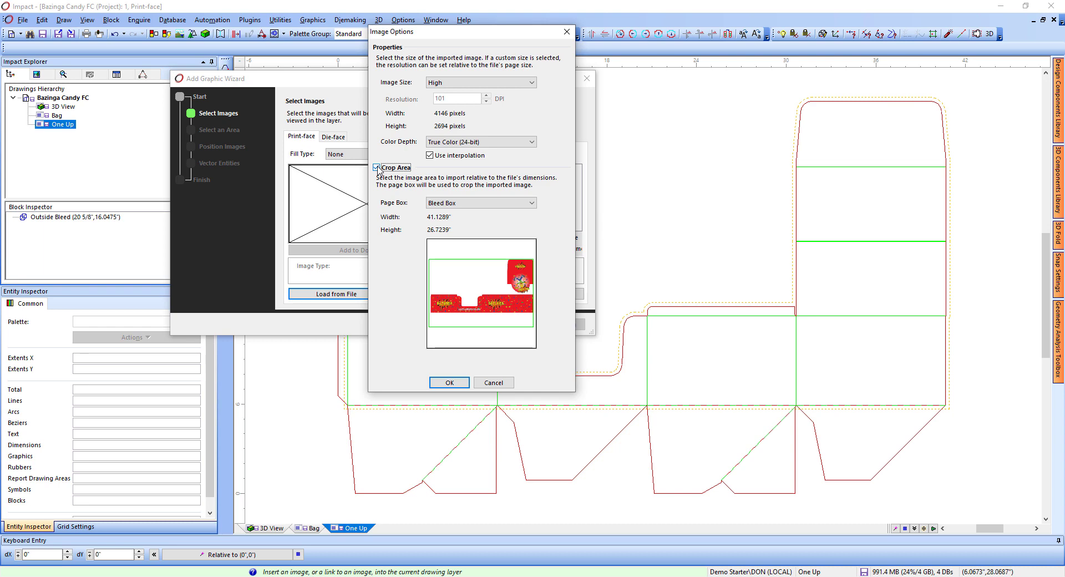
pyautogui.click(476, 203)
pyautogui.click(461, 234)
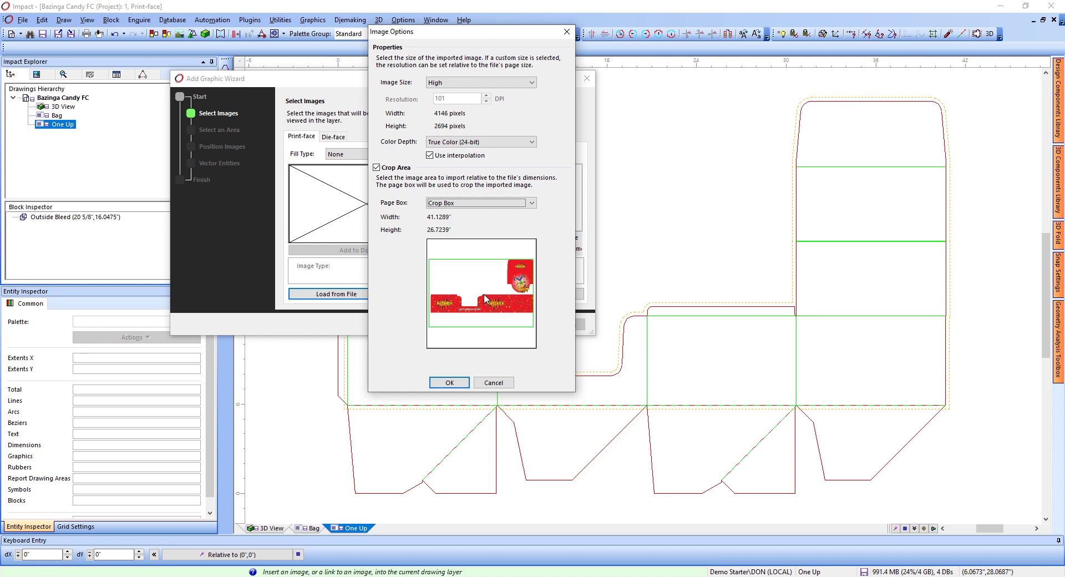
pyautogui.click(451, 383)
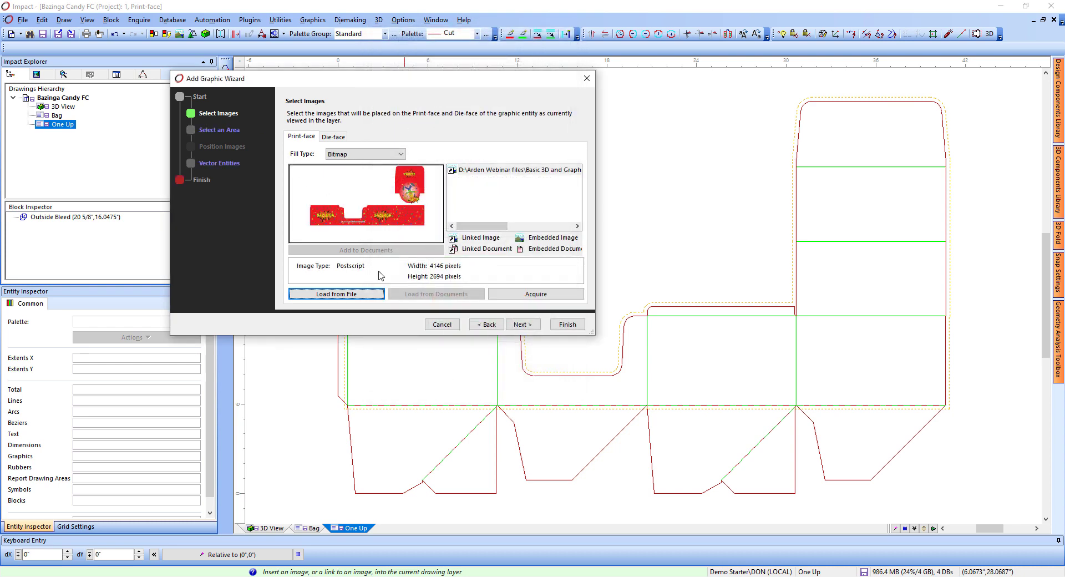
# - Place the graphic using the Automatic fill area, without creating vector entities, and finish the wizard
pyautogui.click(529, 326)
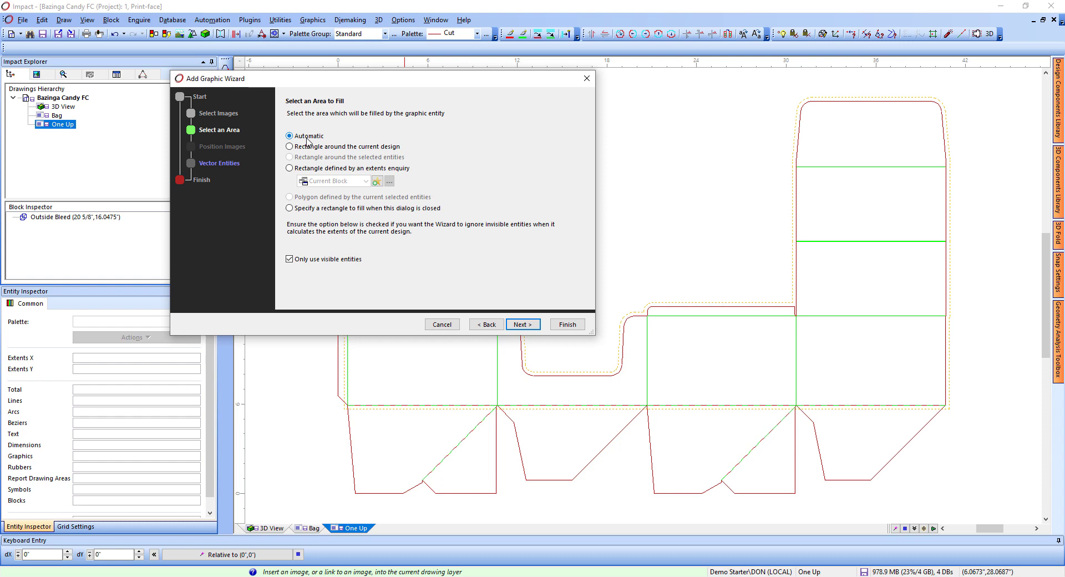
pyautogui.click(524, 326)
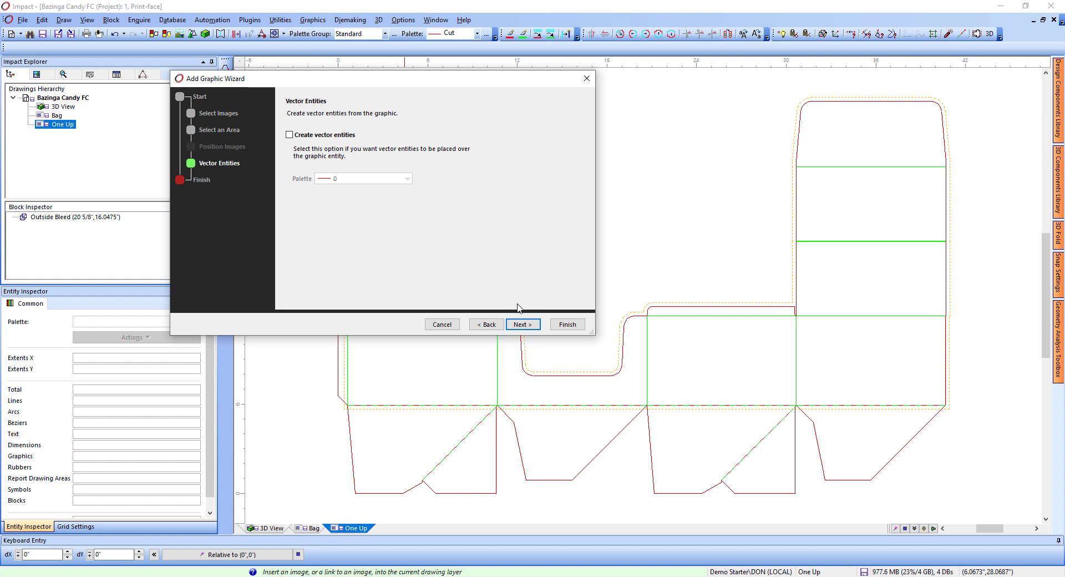
pyautogui.click(568, 325)
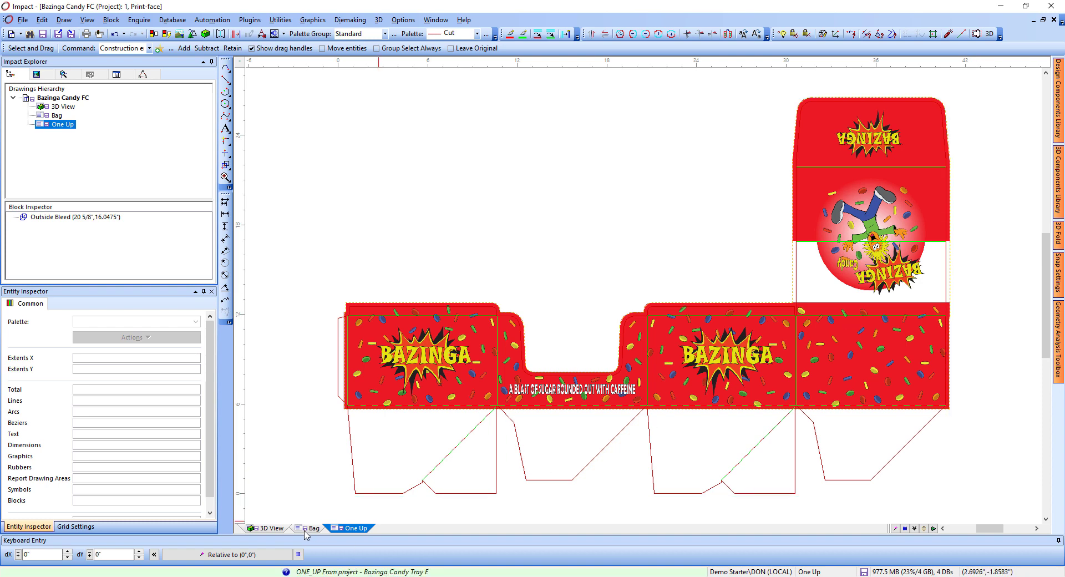
# - Update the models in the 3D View with the new graphic, and check the carton's front and back faces
pyautogui.click(267, 529)
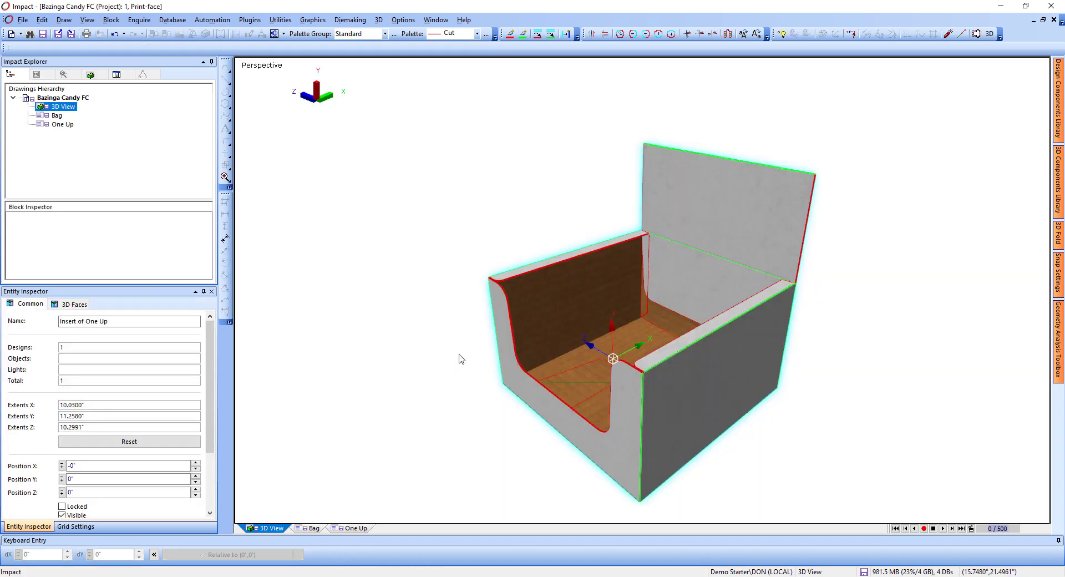
pyautogui.click(379, 19)
pyautogui.moveTo(411, 111)
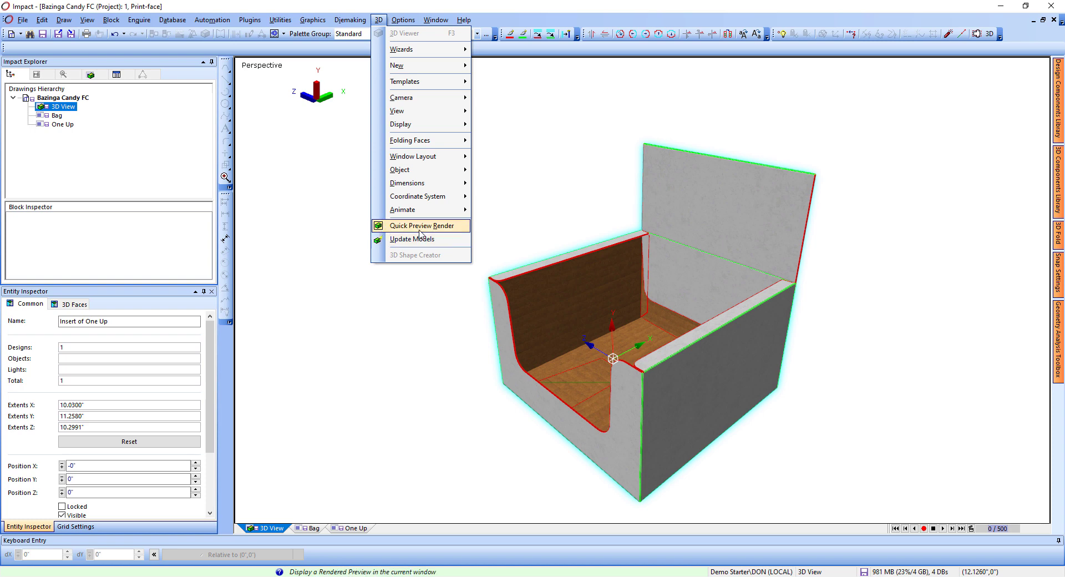
pyautogui.click(420, 239)
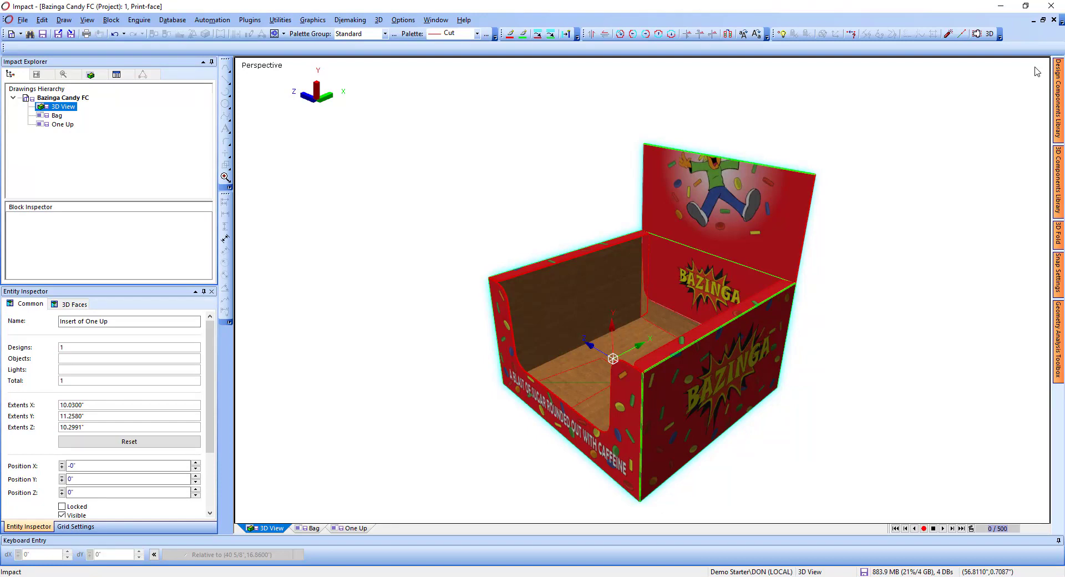
pyautogui.moveTo(1031, 70); pyautogui.dragTo(561, 153, button='middle')
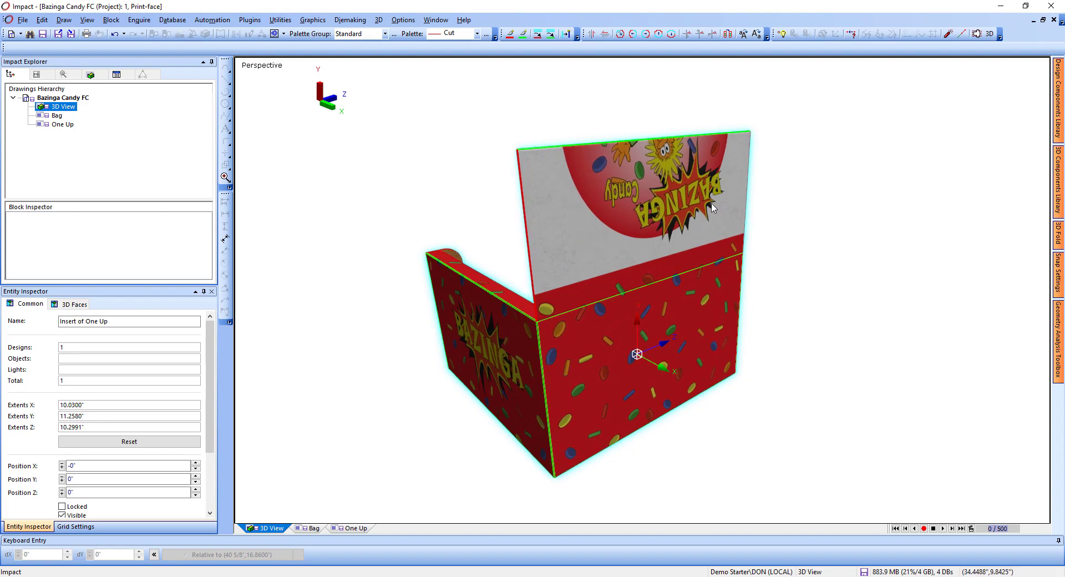
pyautogui.moveTo(528, 213); pyautogui.dragTo(561, 193, button='middle')
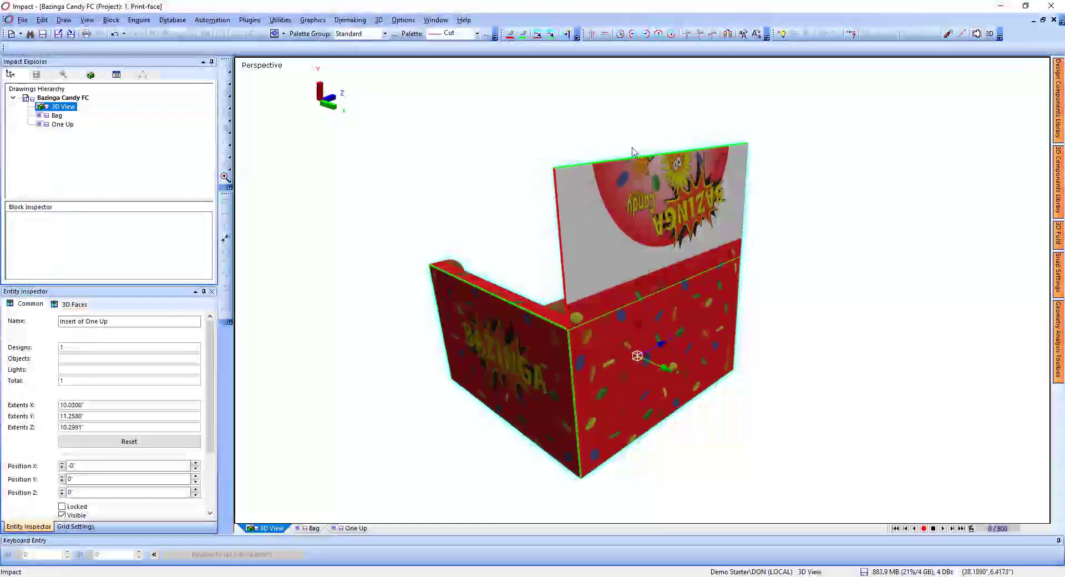
pyautogui.moveTo(635, 152); pyautogui.dragTo(734, 215, button='middle')
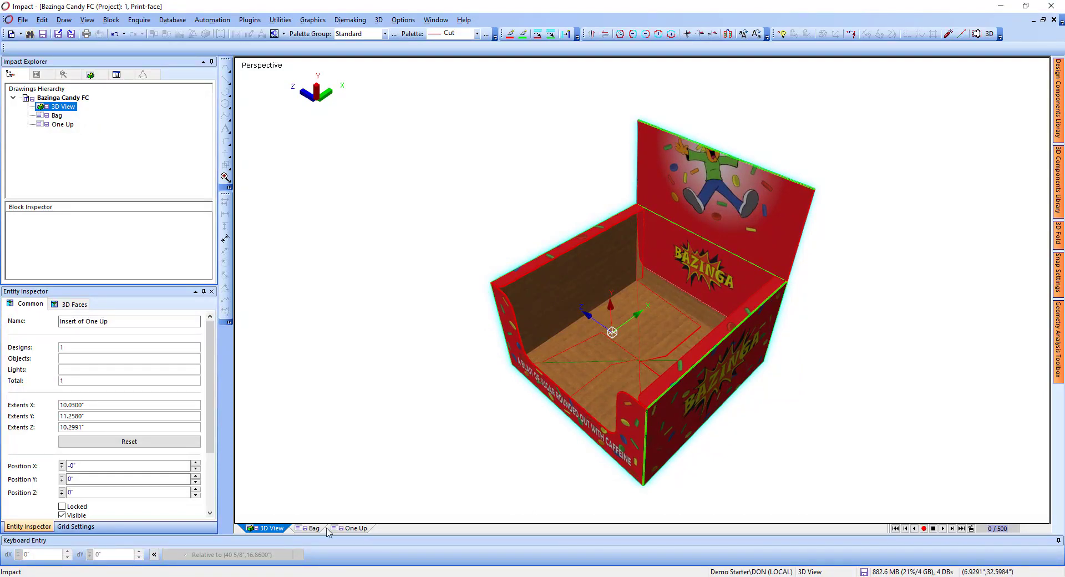
# - Start ArtTrace on the One Up design using the linked image from the current drawing, and continue to the monochrome conversion
pyautogui.click(356, 528)
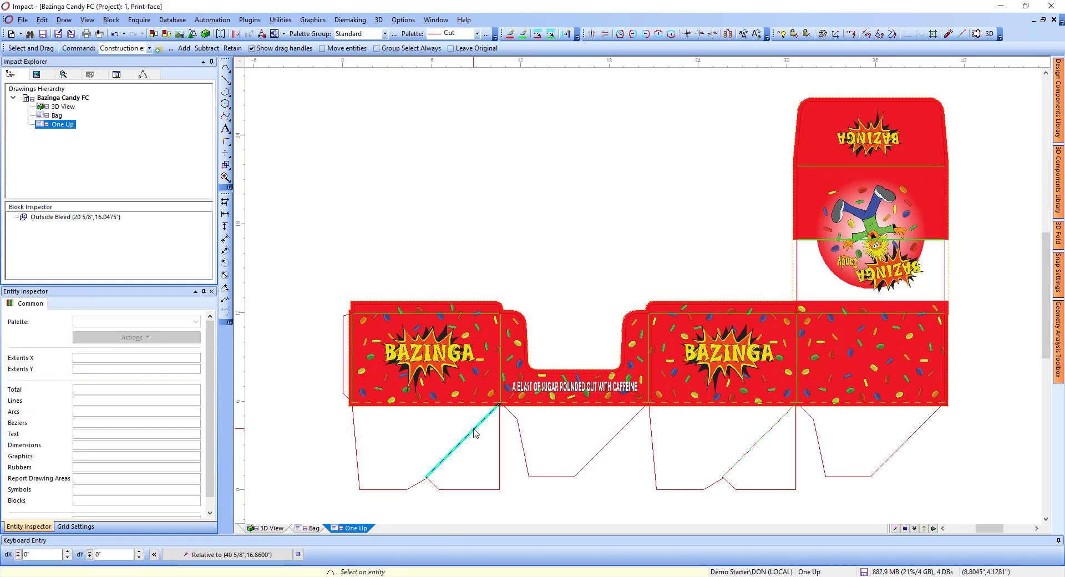
pyautogui.click(281, 21)
pyautogui.click(282, 21)
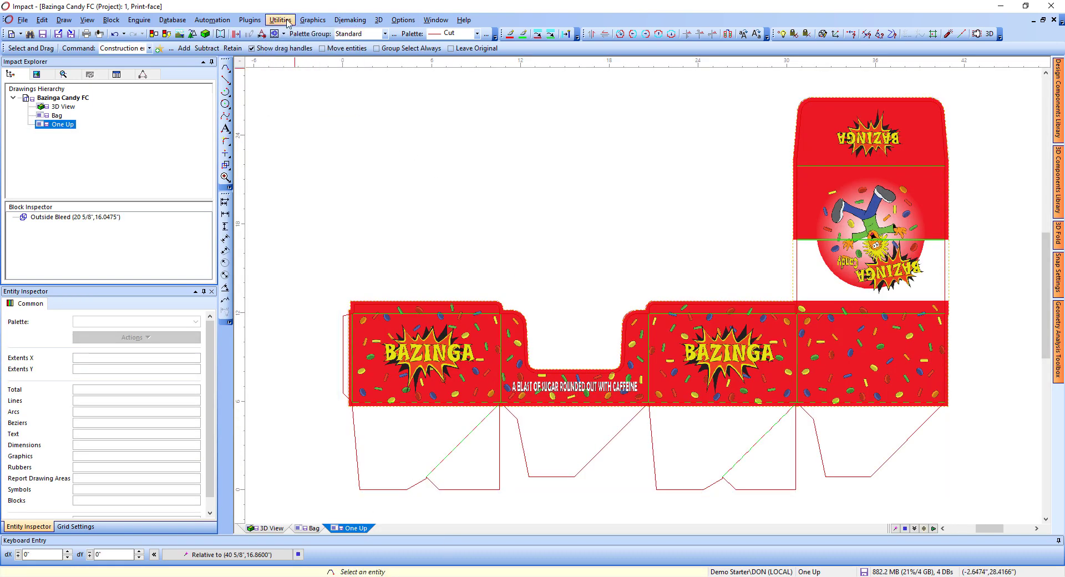
pyautogui.click(318, 22)
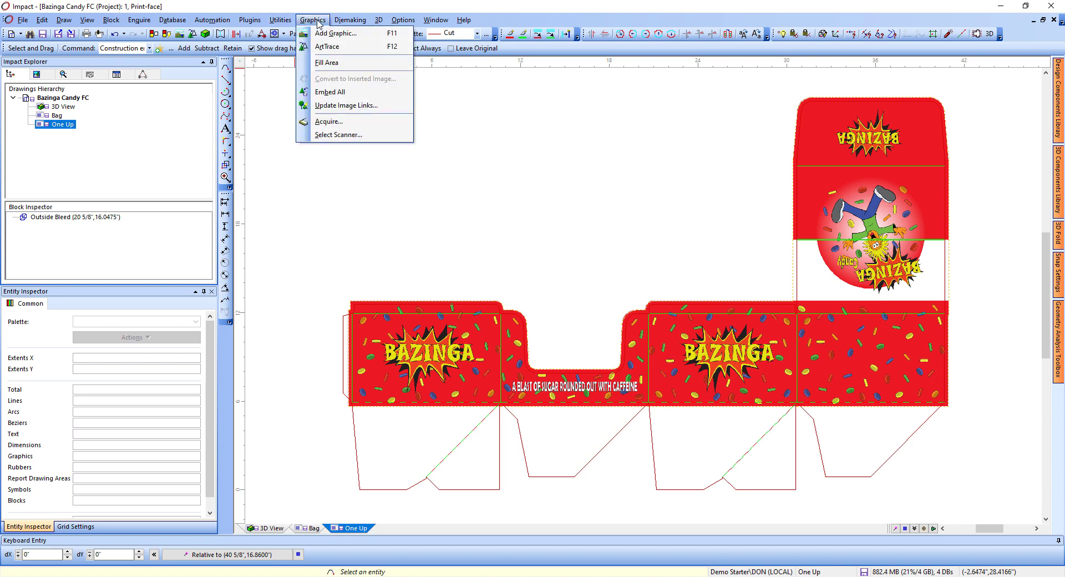
pyautogui.click(331, 48)
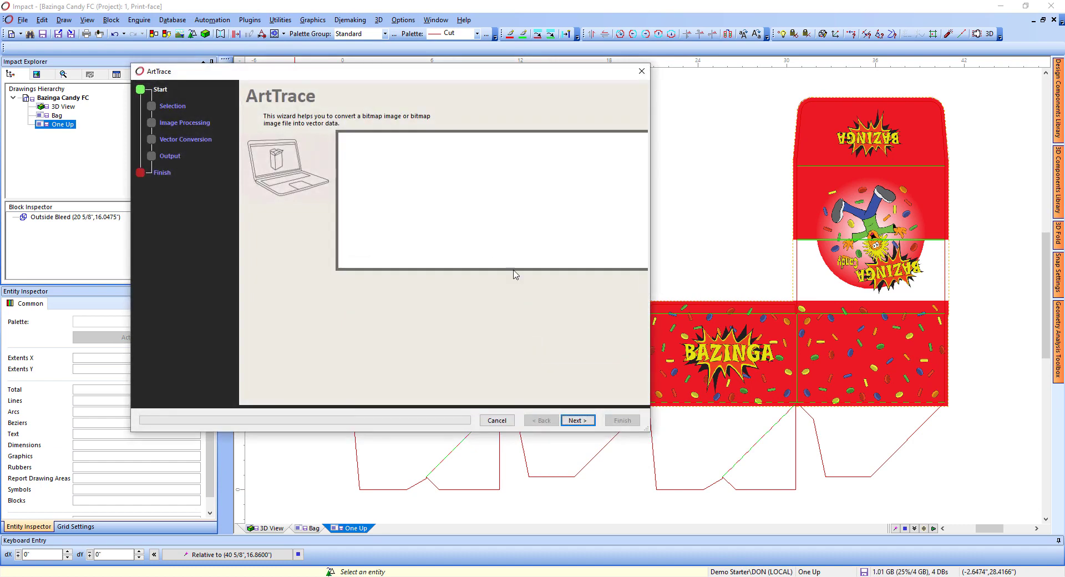
pyautogui.click(578, 420)
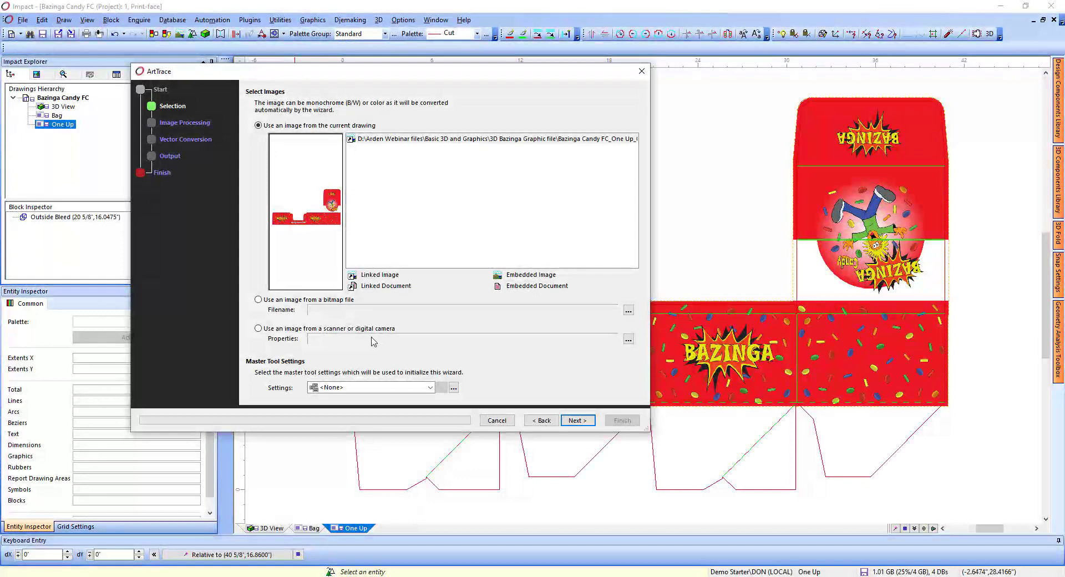
pyautogui.click(585, 422)
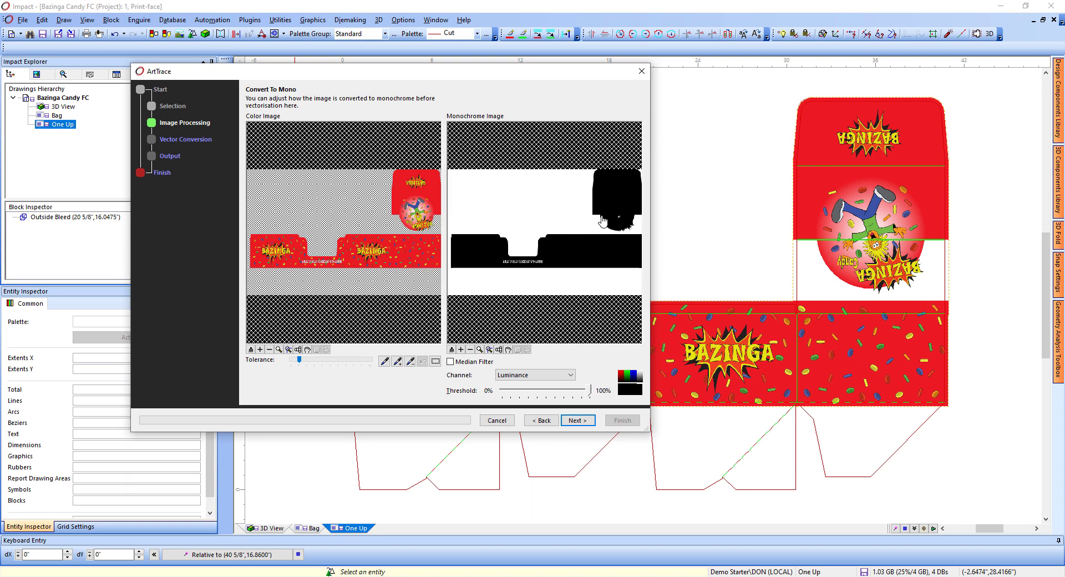
# - Try a lower threshold on the Luminance channel of the monochrome image, and return it to 100%
pyautogui.click(566, 376)
pyautogui.click(528, 385)
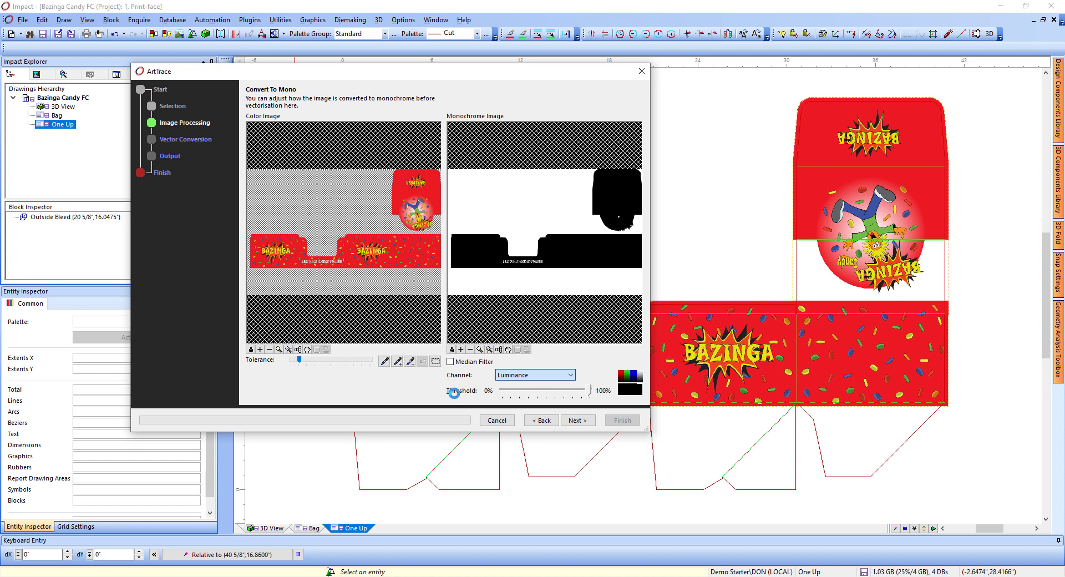
pyautogui.click(589, 393)
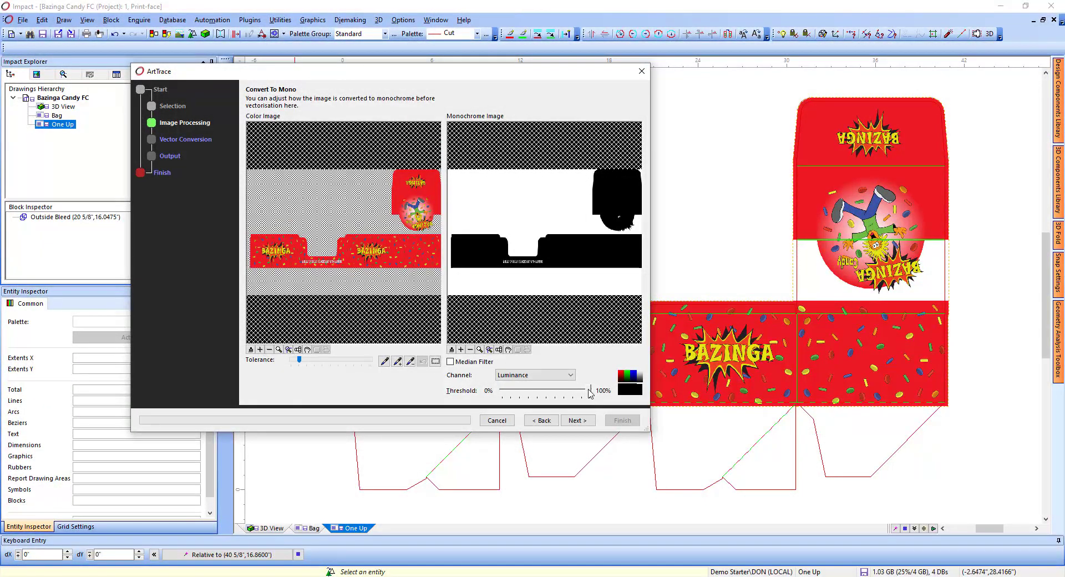
pyautogui.moveTo(591, 392); pyautogui.dragTo(555, 397)
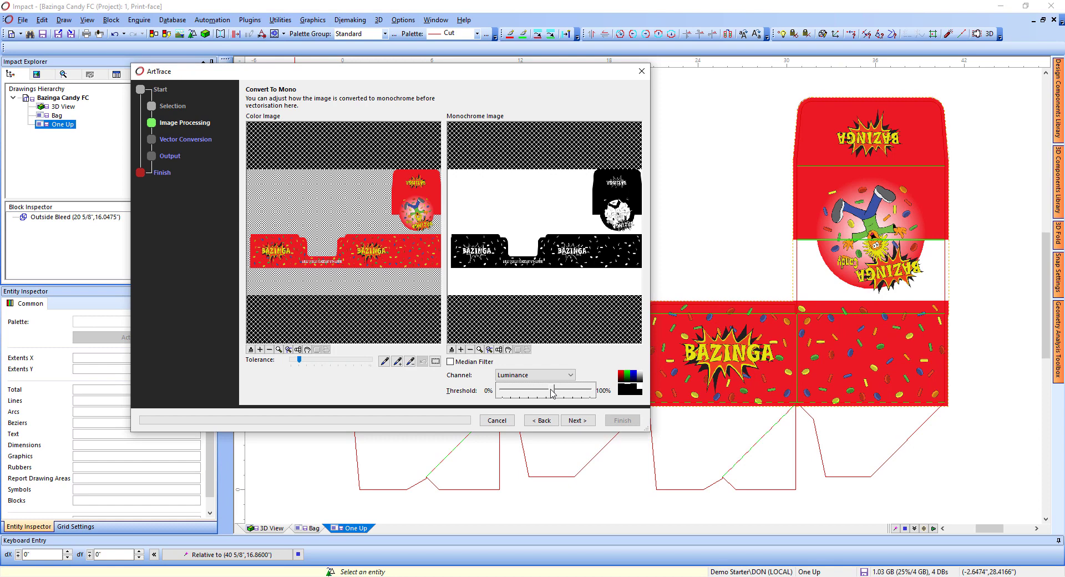
pyautogui.moveTo(553, 388); pyautogui.dragTo(609, 392)
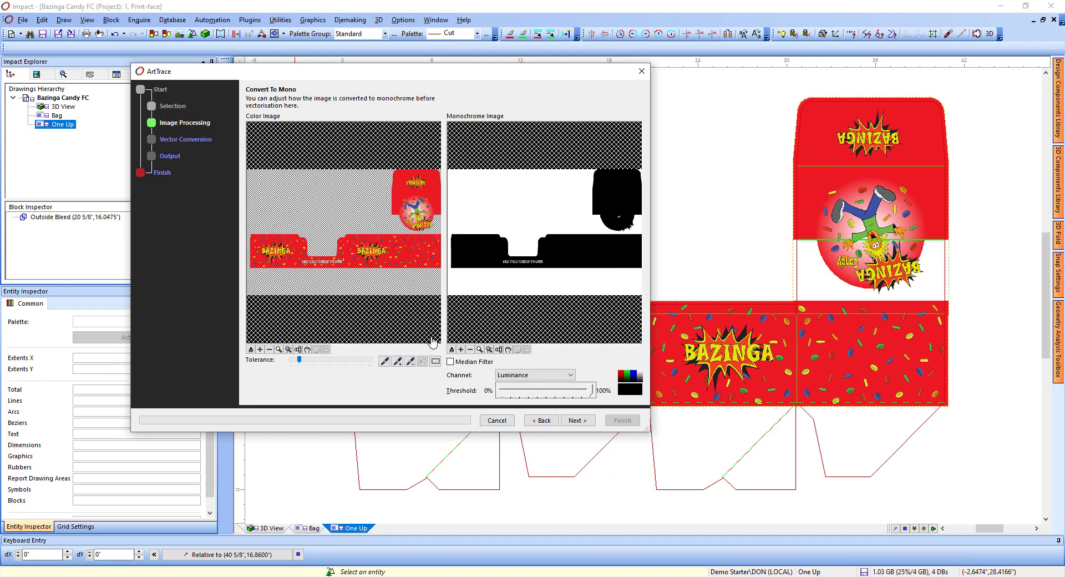
# - Limit the traced area to the lower part of the round character graphic, and continue to vector conversion
pyautogui.click(436, 361)
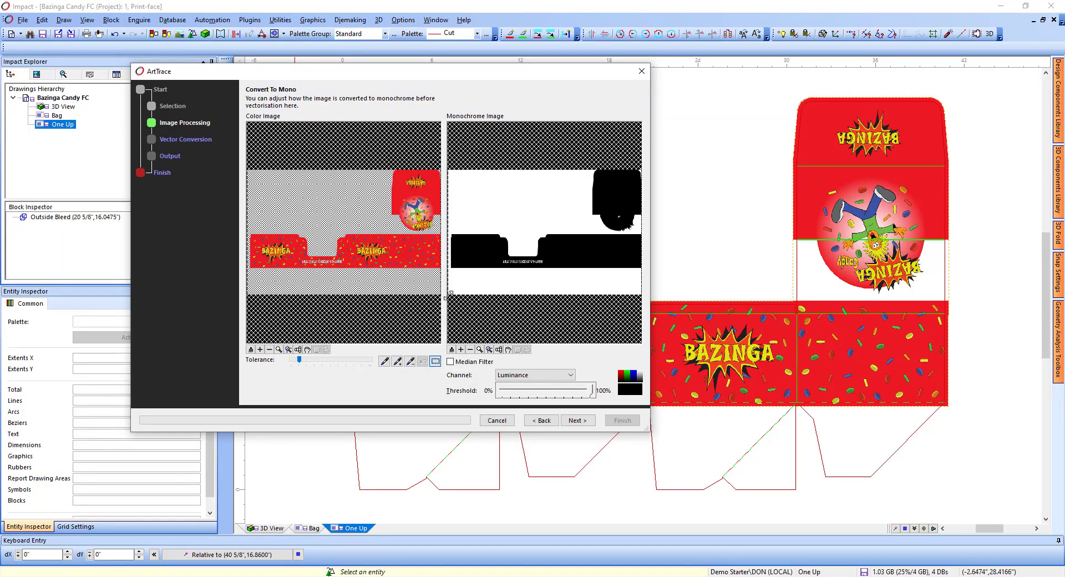
pyautogui.moveTo(450, 293); pyautogui.dragTo(597, 232)
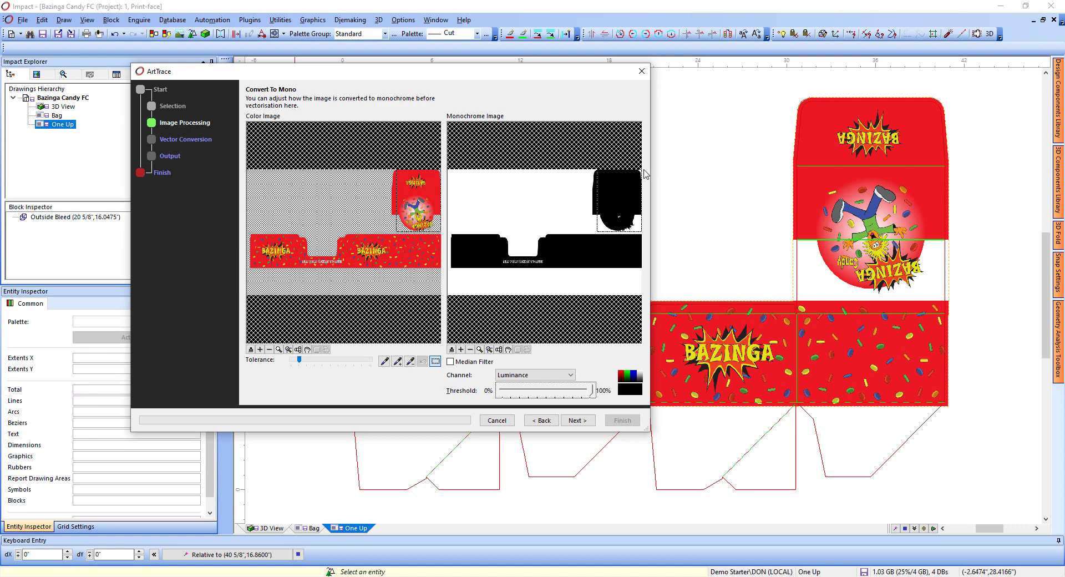
pyautogui.moveTo(641, 169); pyautogui.dragTo(636, 207)
pyautogui.click(577, 421)
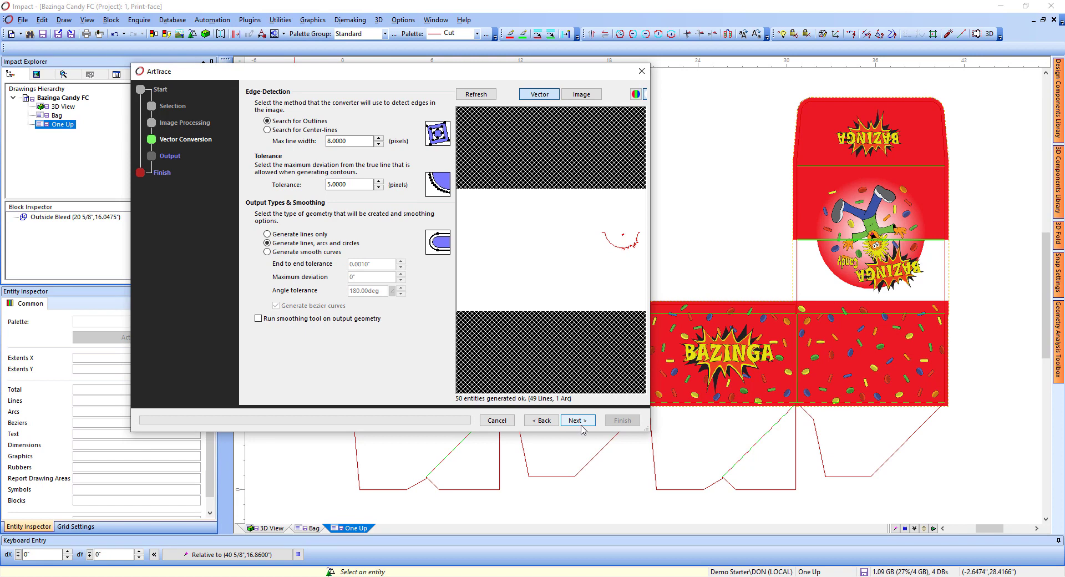
# - Keep the outline edge-detection settings with lines, arcs and circles, place the vectors over the graphic entity, and finish the trace
pyautogui.click(582, 425)
pyautogui.doubleClick(360, 140)
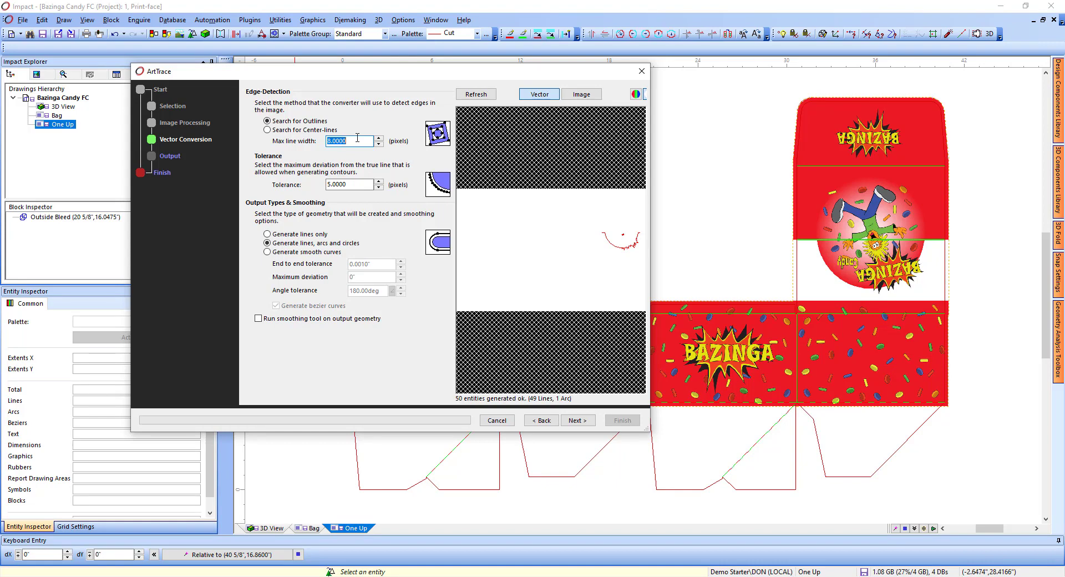
pyautogui.click(346, 142)
pyautogui.moveTo(350, 143); pyautogui.dragTo(312, 141)
pyautogui.click(352, 141)
pyautogui.click(577, 420)
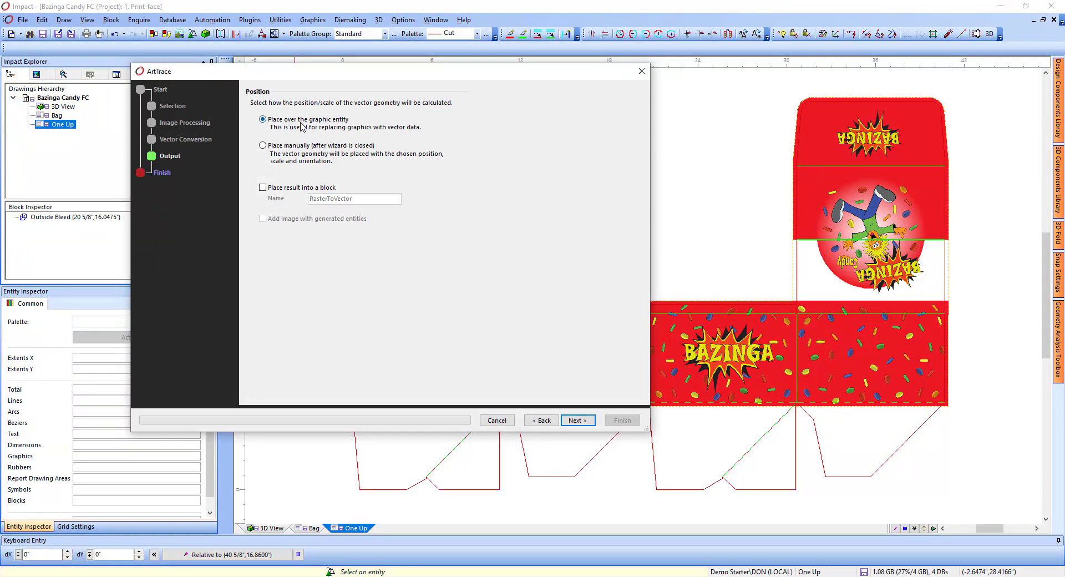
pyautogui.click(587, 422)
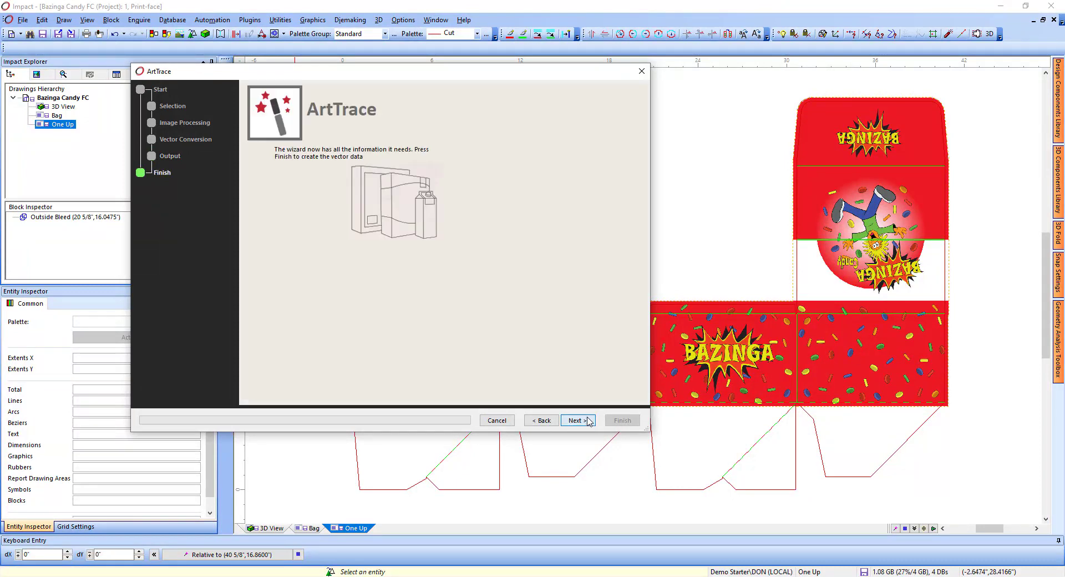
pyautogui.click(622, 420)
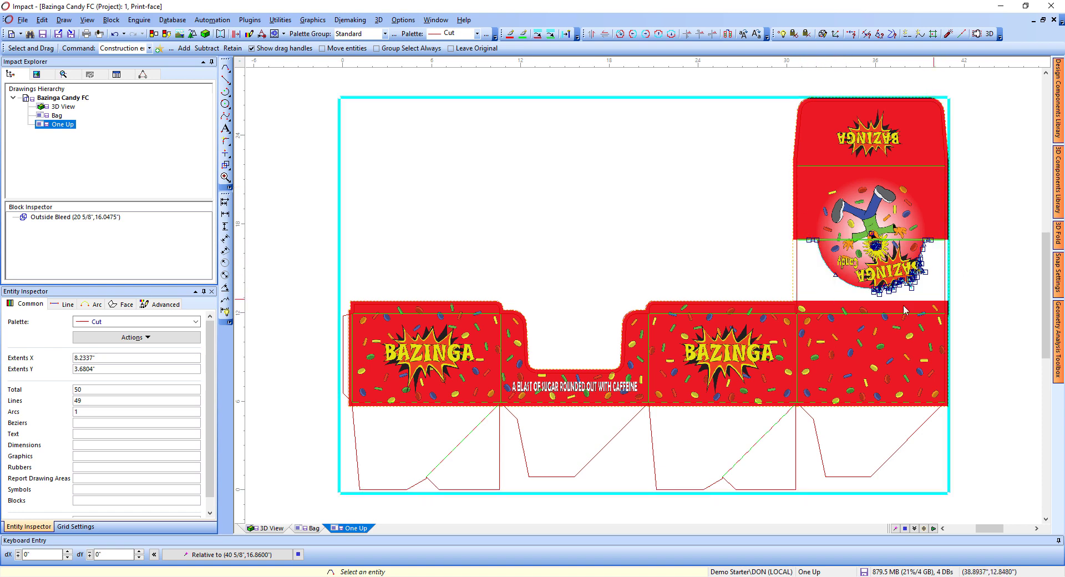
# - Hide the graphics so only the dieline and traced geometry are displayed
pyautogui.click(87, 20)
pyautogui.moveTo(106, 216)
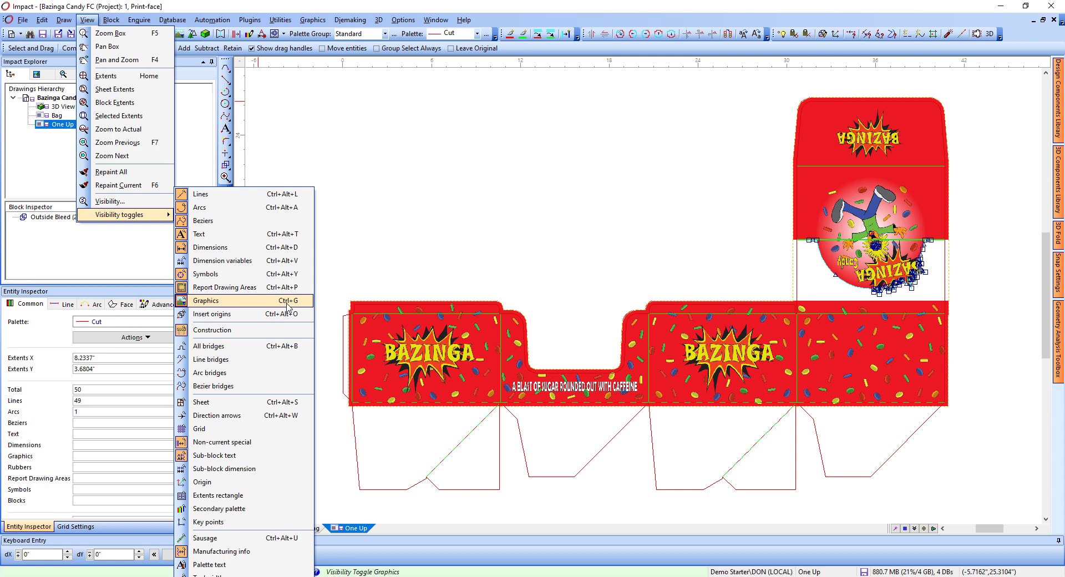
pyautogui.click(248, 303)
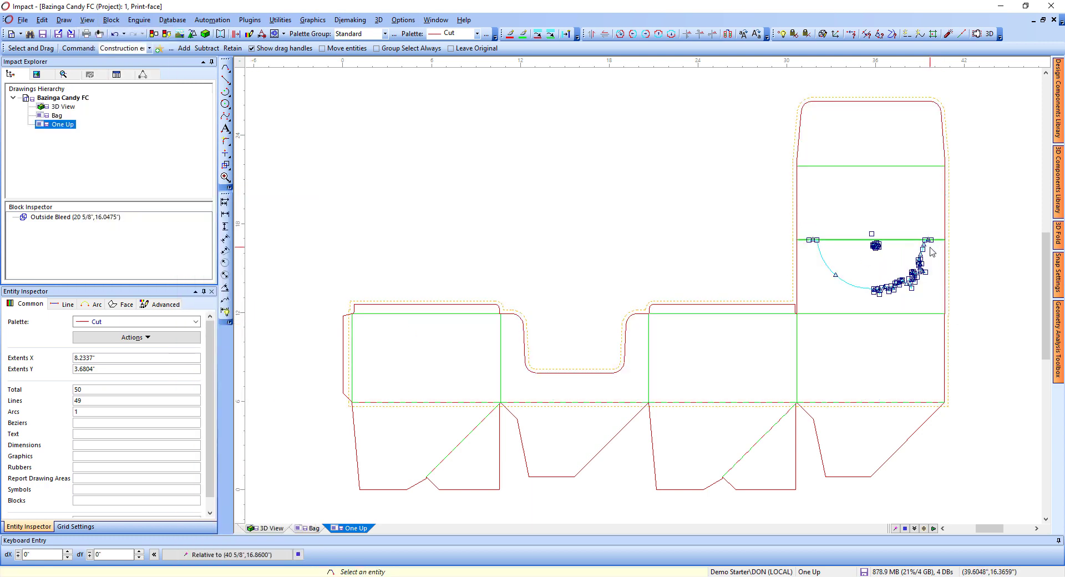
# - Delete the stray traced segments along the crease and the small closed shapes inside the traced outline
pyautogui.scroll(3, 933, 251)
pyautogui.click(956, 203)
pyautogui.click(917, 232)
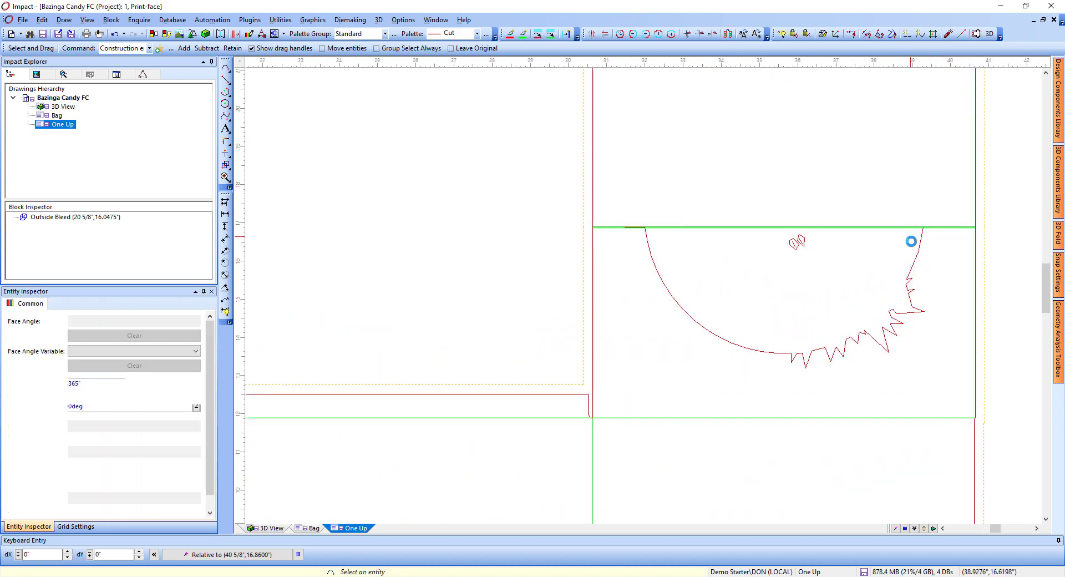
pyautogui.click(819, 265)
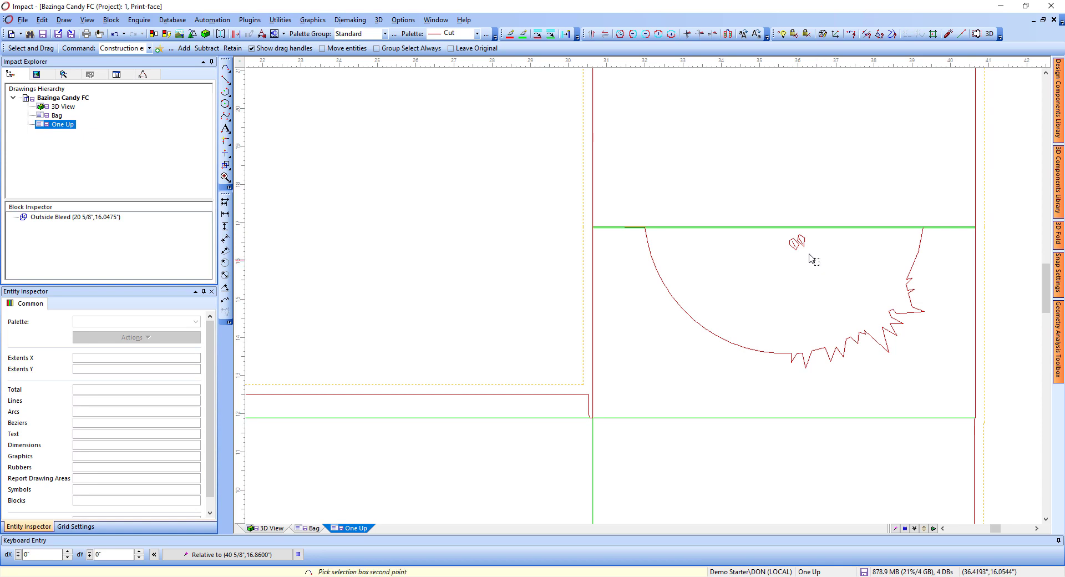
pyautogui.click(770, 232)
pyautogui.press('Delete')
pyautogui.click(668, 203)
pyautogui.click(613, 247)
pyautogui.press('Delete')
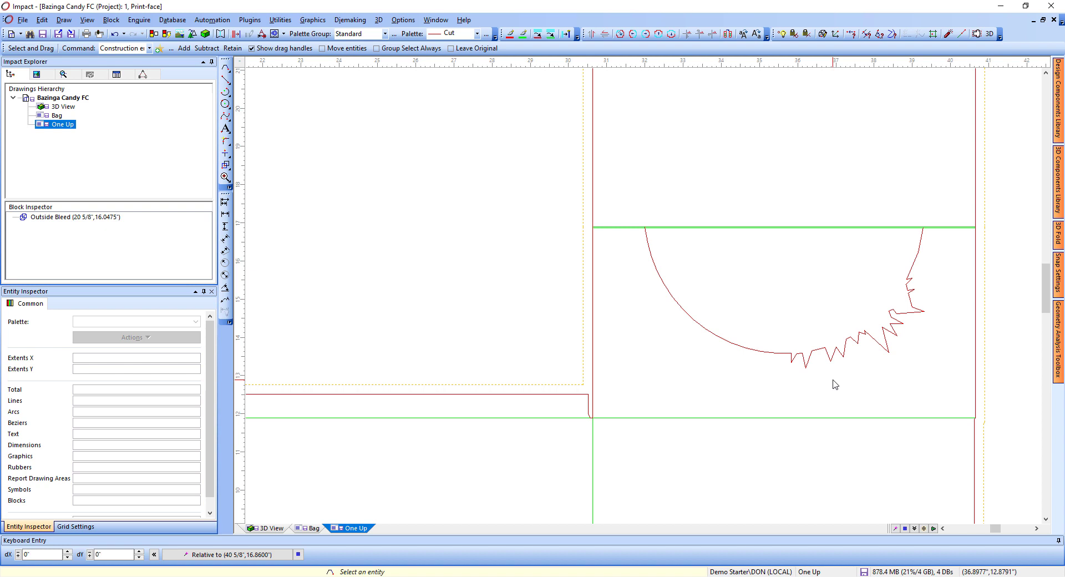
# - Offset the traced outline outward once by 1/16" with sharp corners, without keeping the original, and clear the selection
pyautogui.click(946, 178)
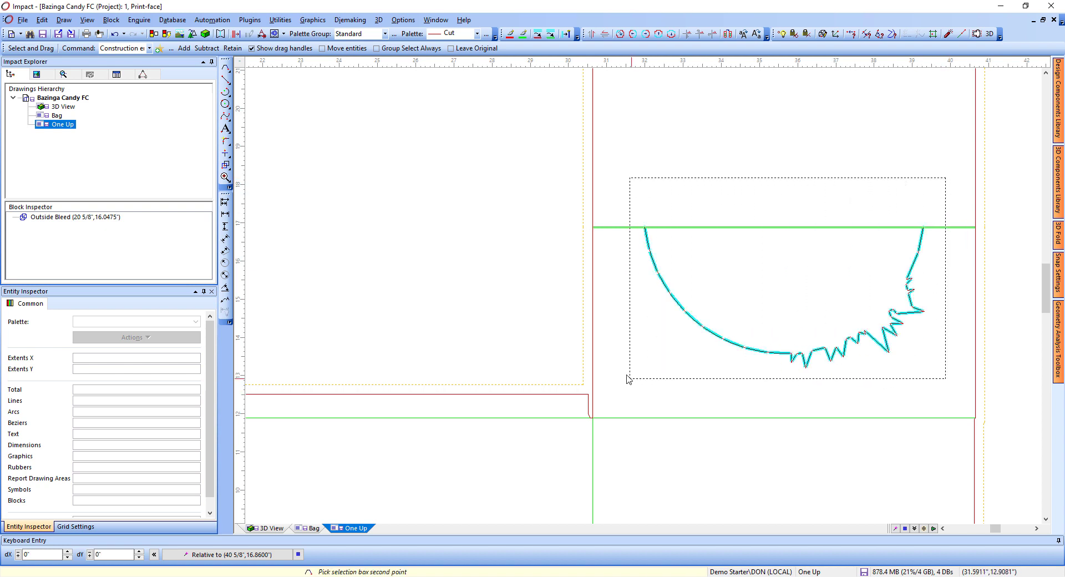
pyautogui.click(617, 392)
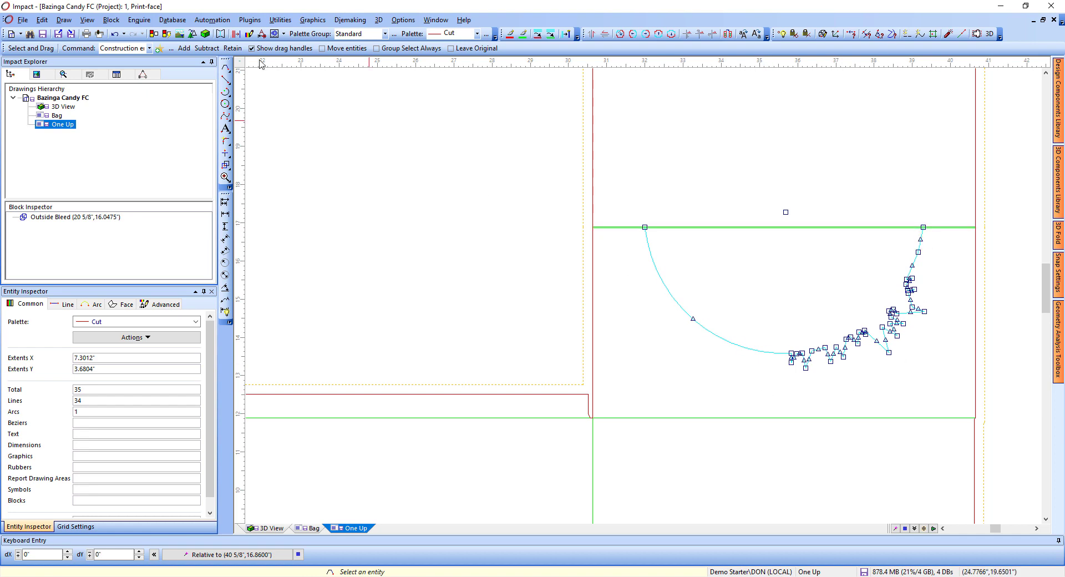
pyautogui.click(63, 21)
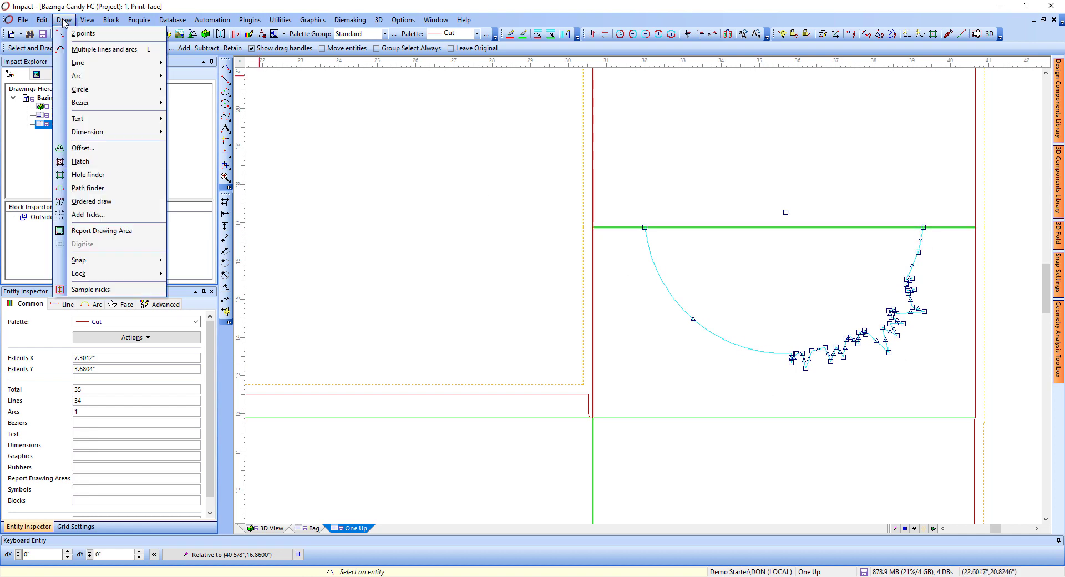
pyautogui.click(83, 147)
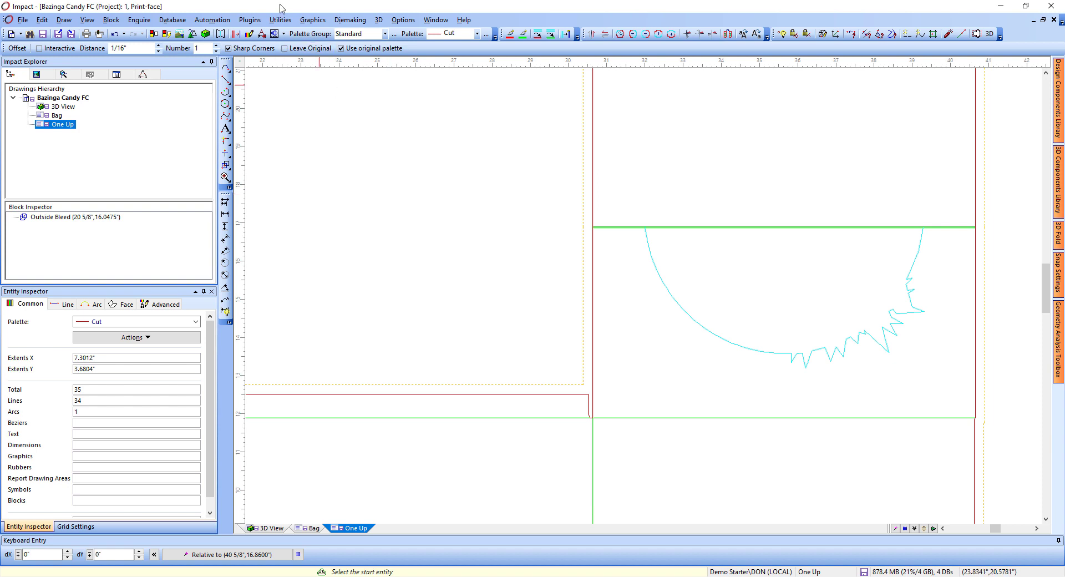
pyautogui.click(125, 52)
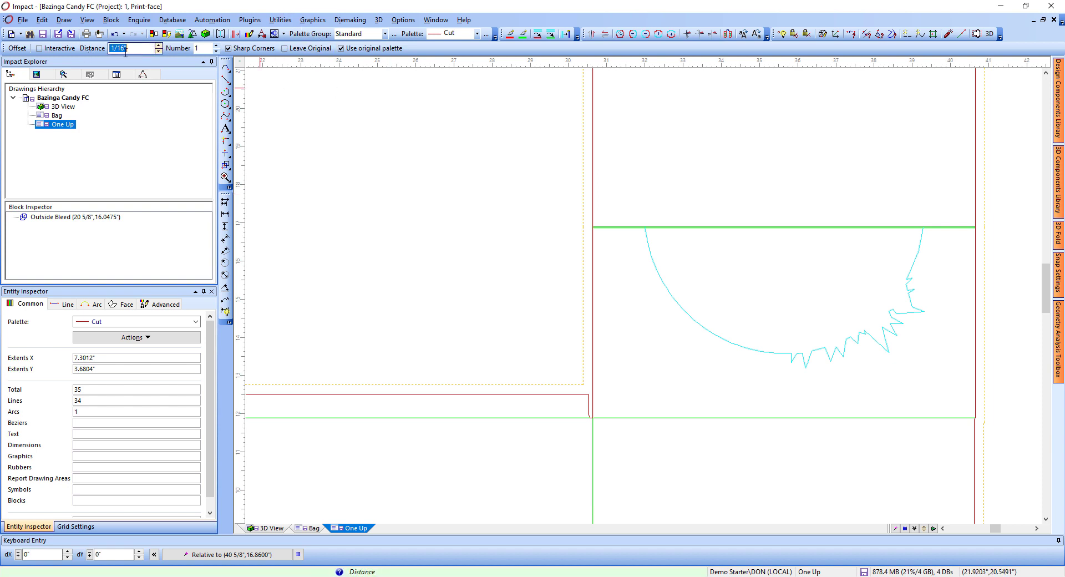
pyautogui.press('Return')
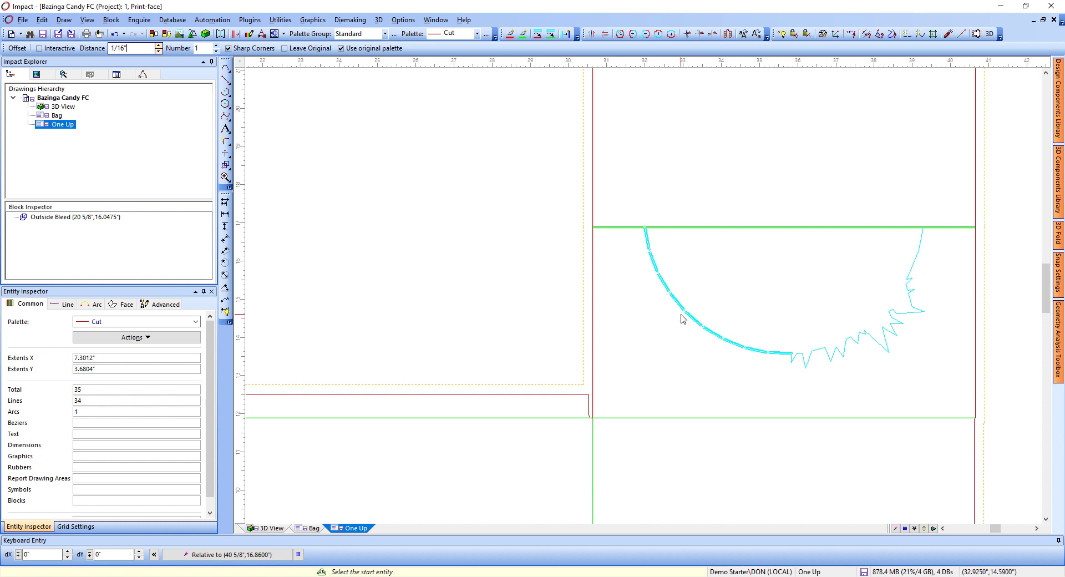
pyautogui.click(684, 318)
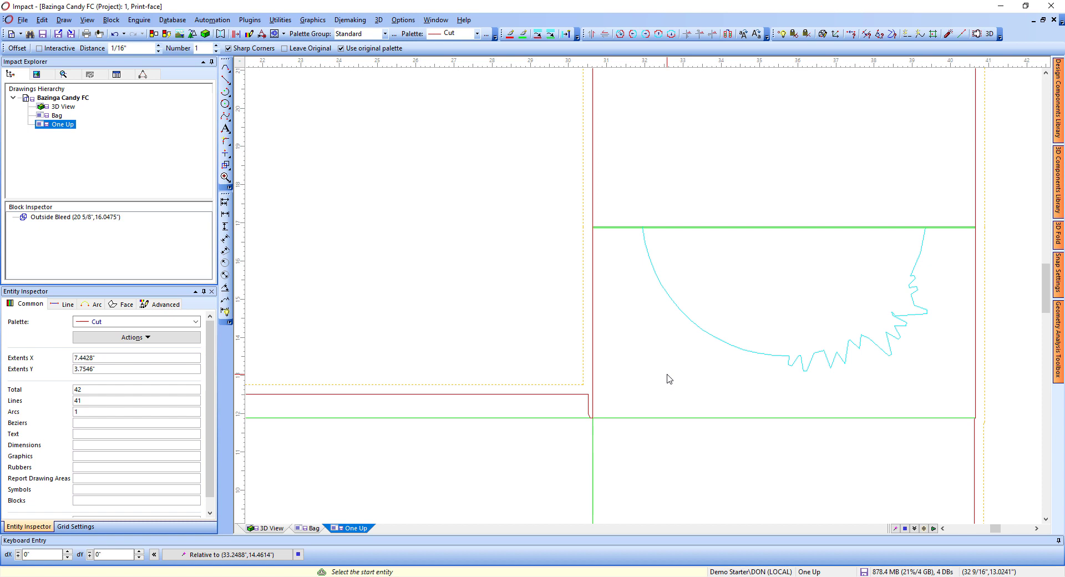
pyautogui.click(537, 35)
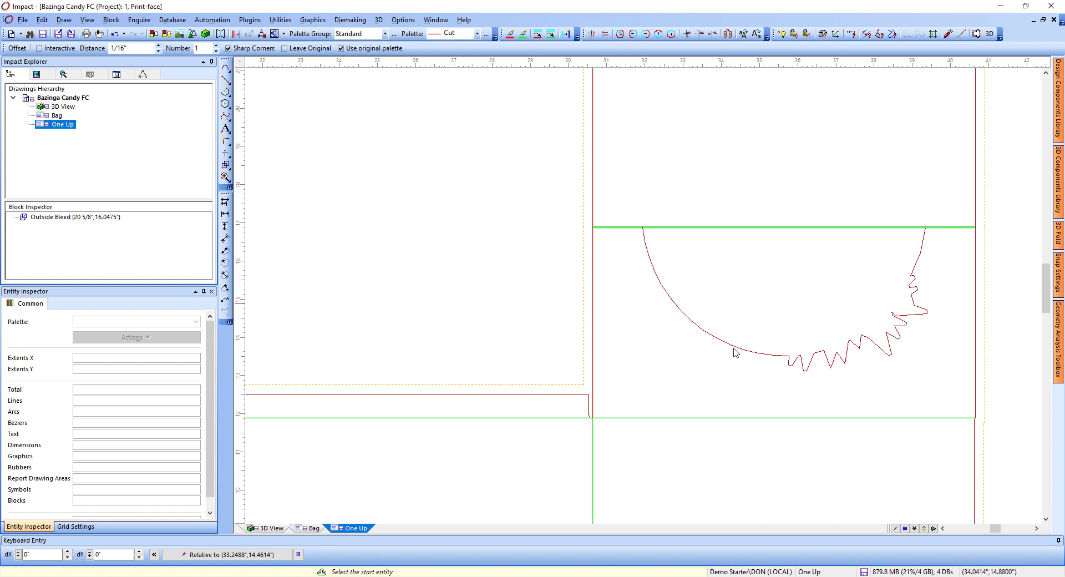
# - Use Intersect to trim both ends of the offset outline to the horizontal crease above it
pyautogui.rightClick(686, 135)
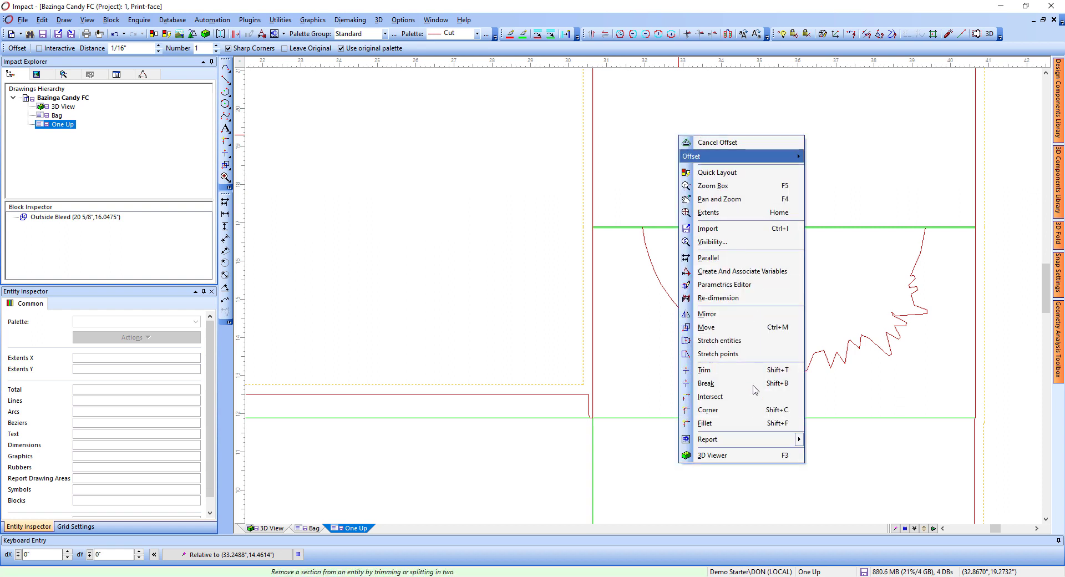
pyautogui.click(724, 399)
pyautogui.click(644, 239)
pyautogui.click(647, 228)
pyautogui.click(926, 237)
pyautogui.click(864, 228)
# - Trim away the crease section between the two ends of the offset outline
pyautogui.rightClick(791, 166)
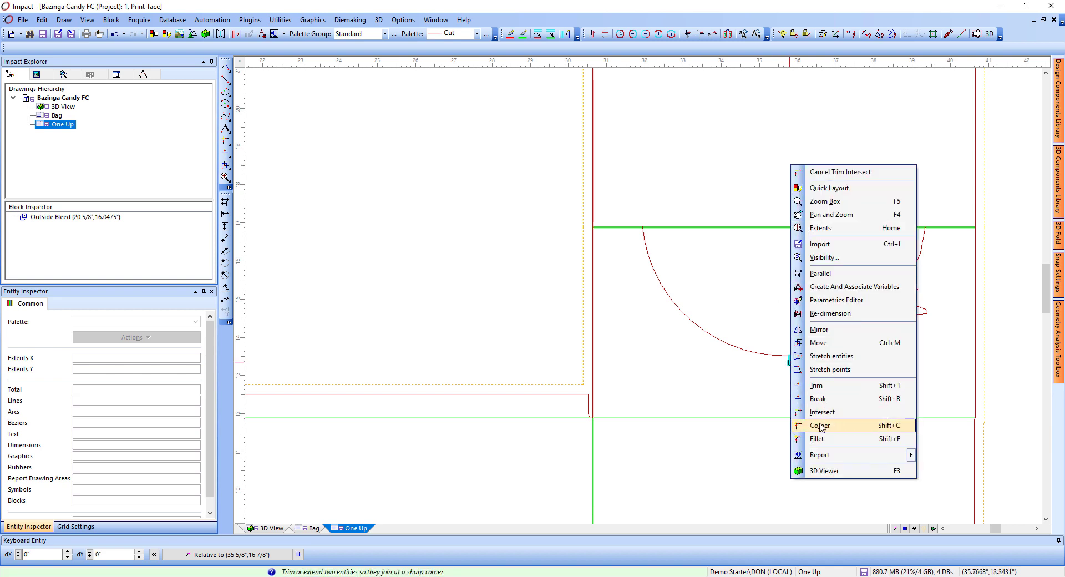
pyautogui.click(817, 386)
pyautogui.click(762, 228)
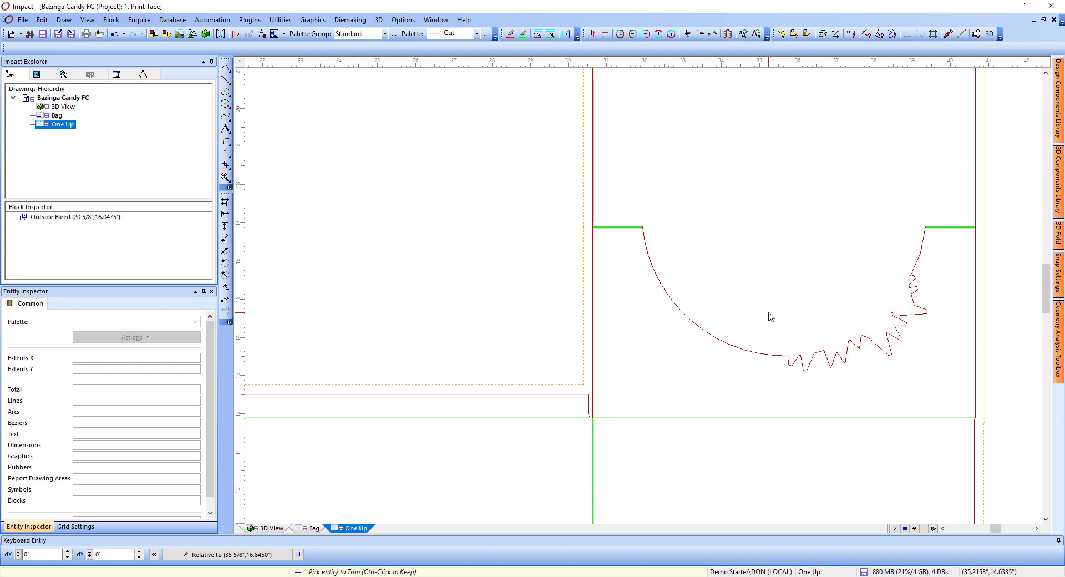
# - Leave the trim command, display the graphics again, and return to the 3D View of the carton
pyautogui.press('Escape')
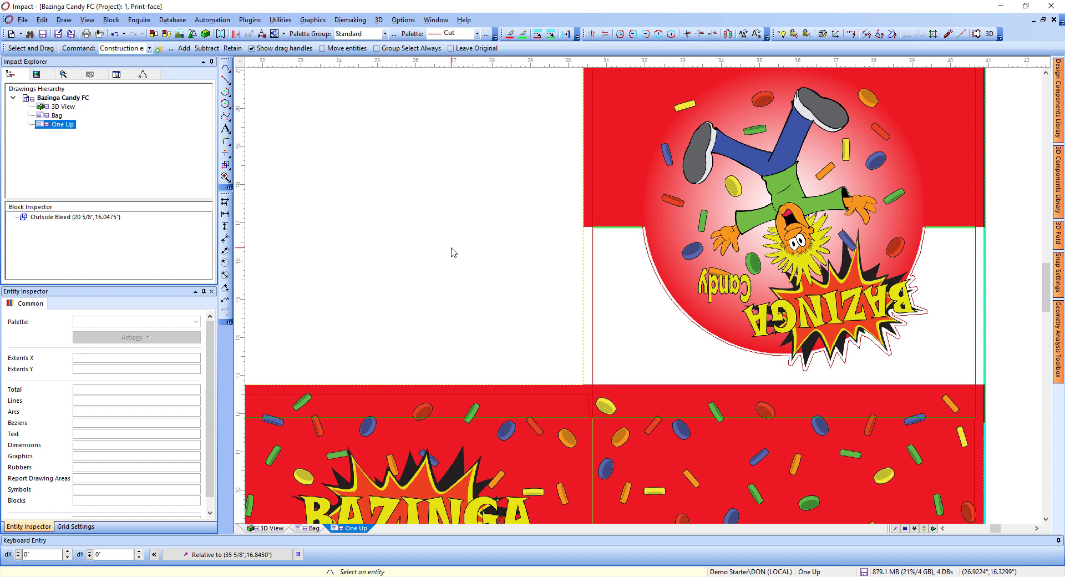
pyautogui.click(272, 529)
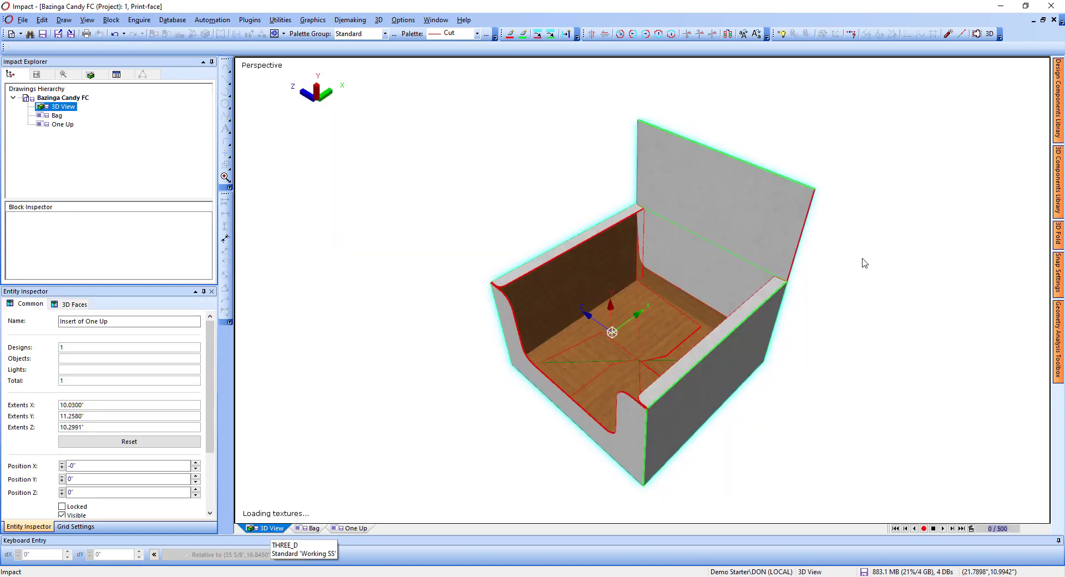
# - Update the carton's 3D models from their 2D source layers and view the die-cut header from behind
pyautogui.rightClick(863, 262)
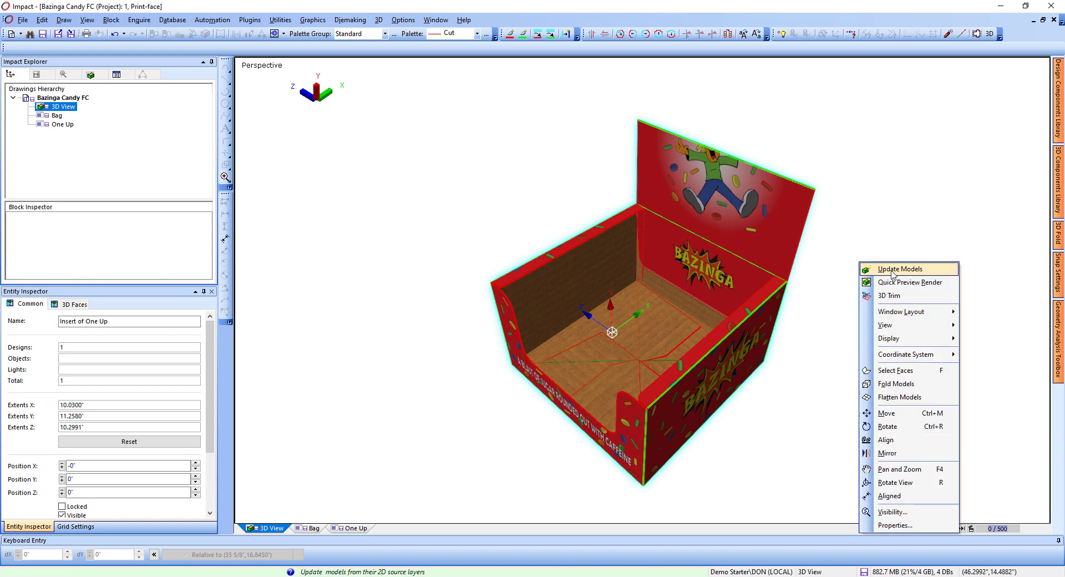
pyautogui.click(892, 271)
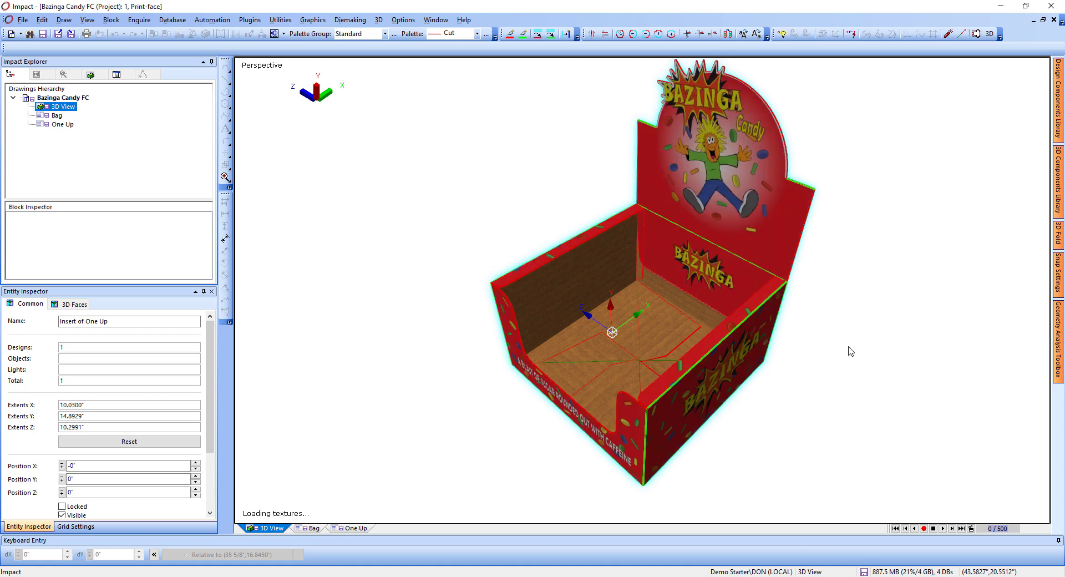
pyautogui.moveTo(845, 349); pyautogui.dragTo(508, 224, button='middle')
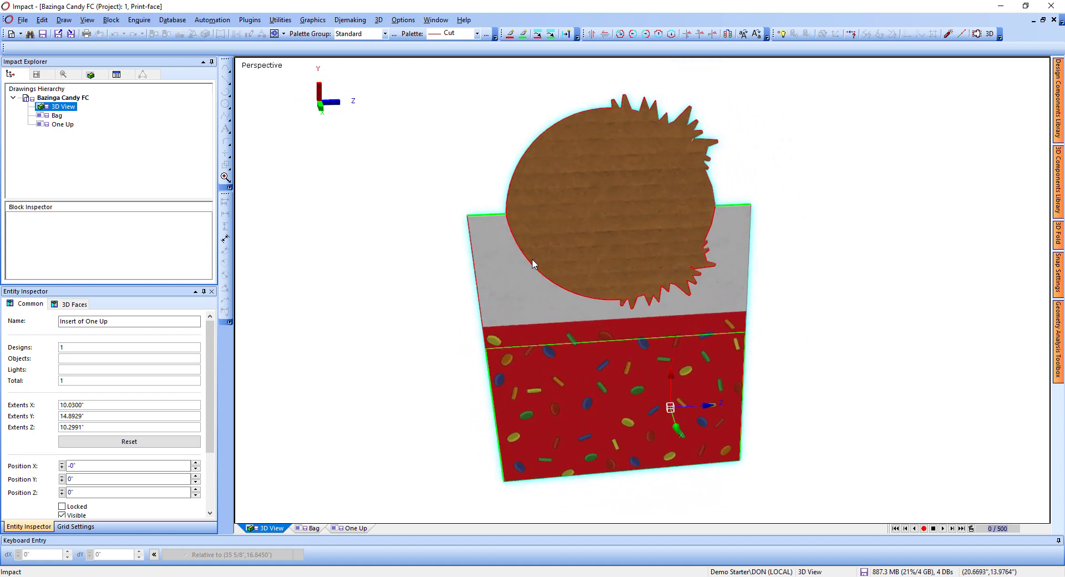
pyautogui.moveTo(673, 292); pyautogui.dragTo(887, 382, button='middle')
# - Swing the folded die-cut header panel open at its crease, fold it back upright against the back panel, and clear the selection
pyautogui.press('f')
pyautogui.moveTo(839, 327); pyautogui.dragTo(794, 240)
pyautogui.moveTo(799, 244)
pyautogui.mouseDown(button='middle')
pyautogui.moveTo(813, 282)
pyautogui.moveTo(813, 250)
pyautogui.mouseUp(button='middle')
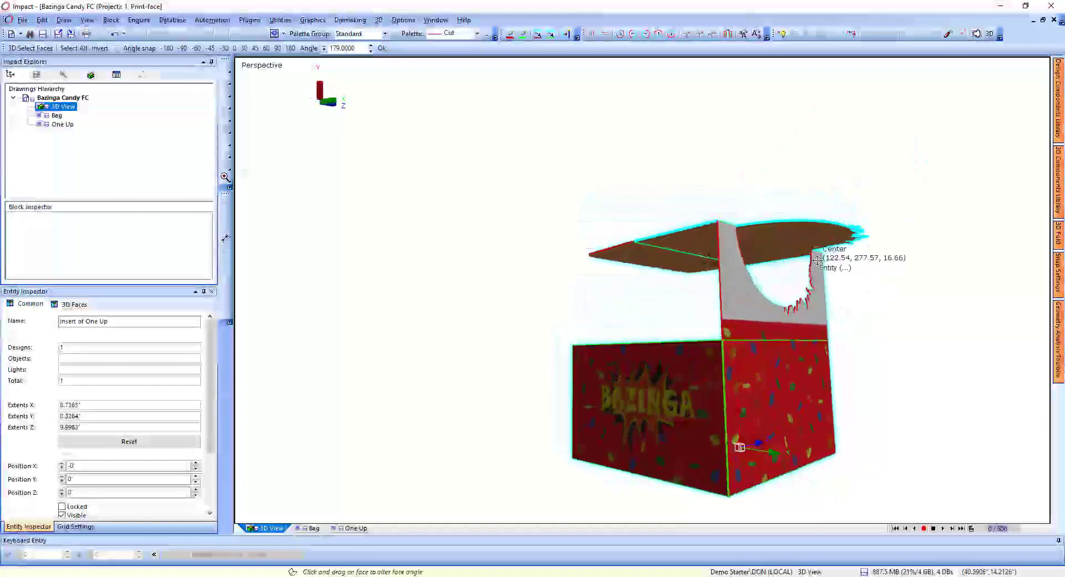
pyautogui.moveTo(903, 434); pyautogui.dragTo(849, 266, button='middle')
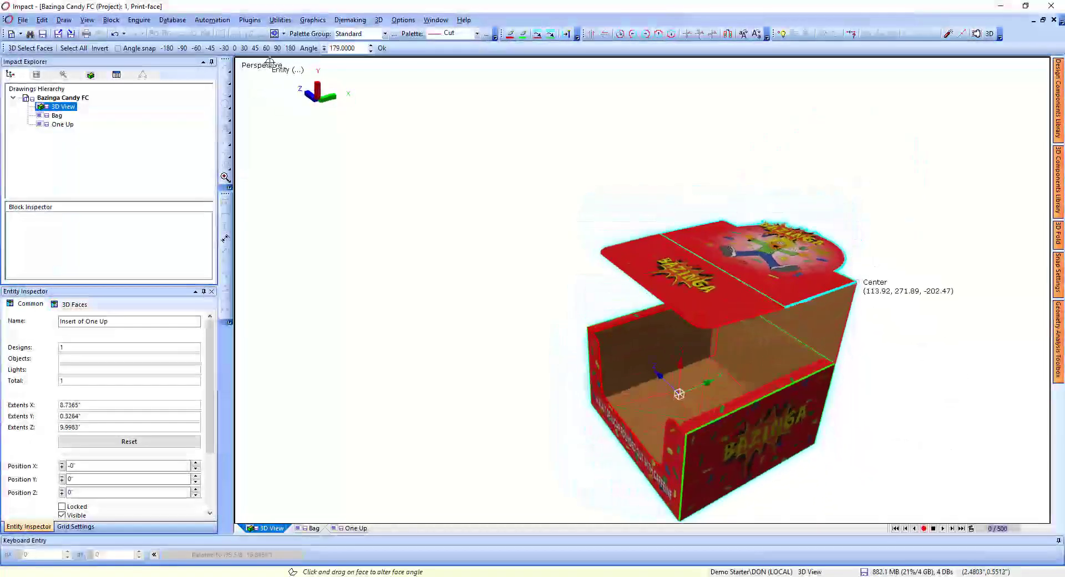
pyautogui.click(291, 48)
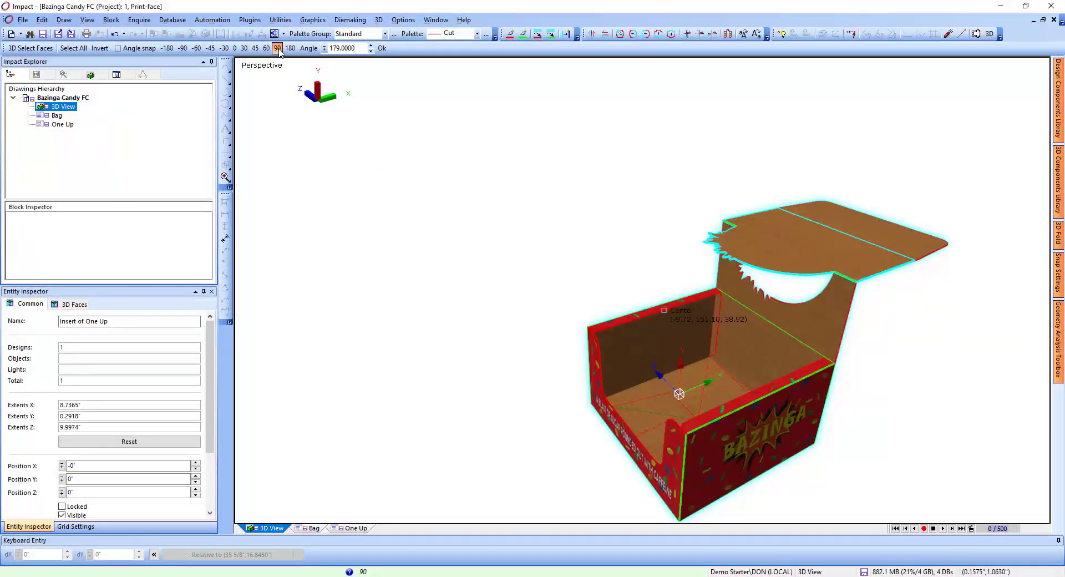
pyautogui.moveTo(478, 300); pyautogui.dragTo(500, 300, button='middle')
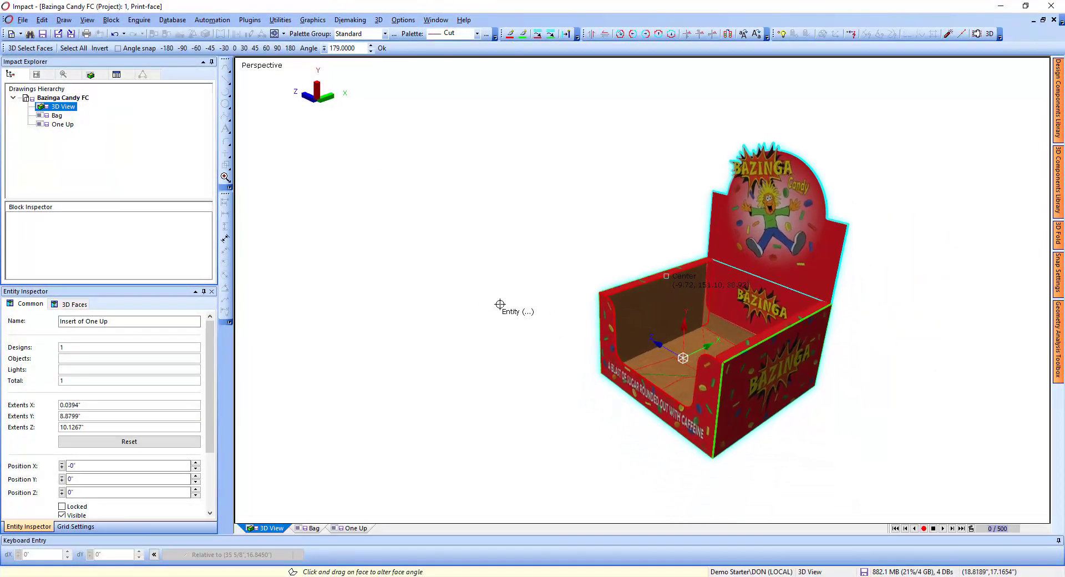
pyautogui.click(508, 394)
pyautogui.scroll(1, 508, 393)
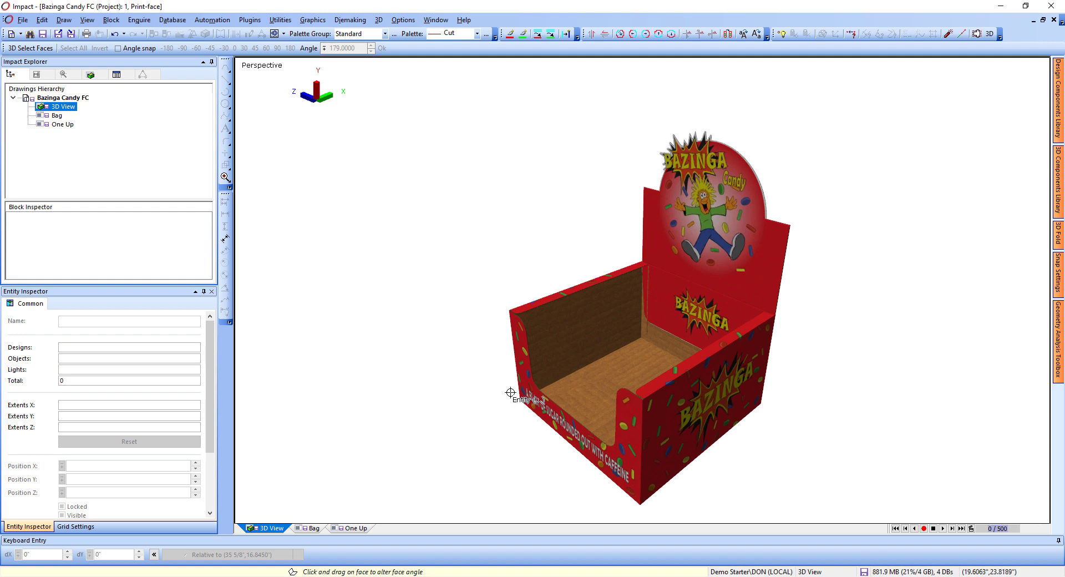
pyautogui.moveTo(506, 393); pyautogui.dragTo(506, 392, button='middle')
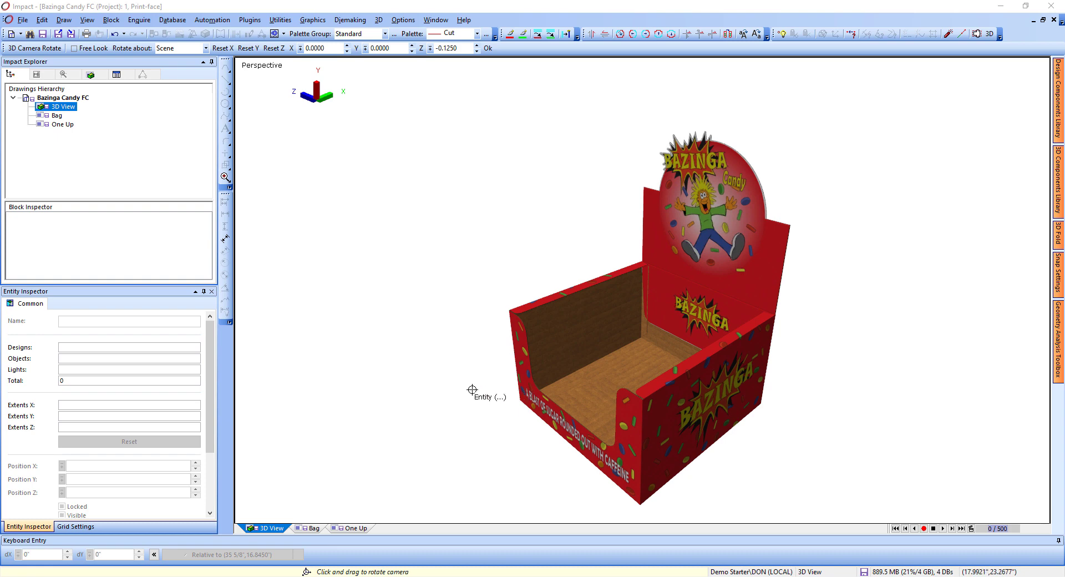
# - Switch to the Bag layer and start adding a graphic, going as far as the print-face image selection
pyautogui.click(314, 529)
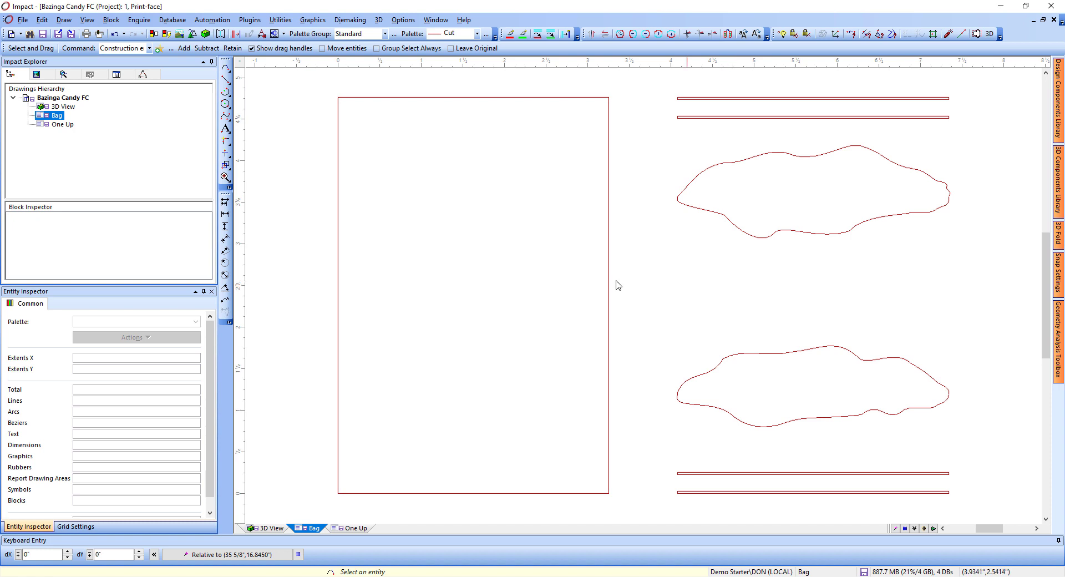
pyautogui.scroll(-3, 345, 268)
pyautogui.scroll(-2, 346, 268)
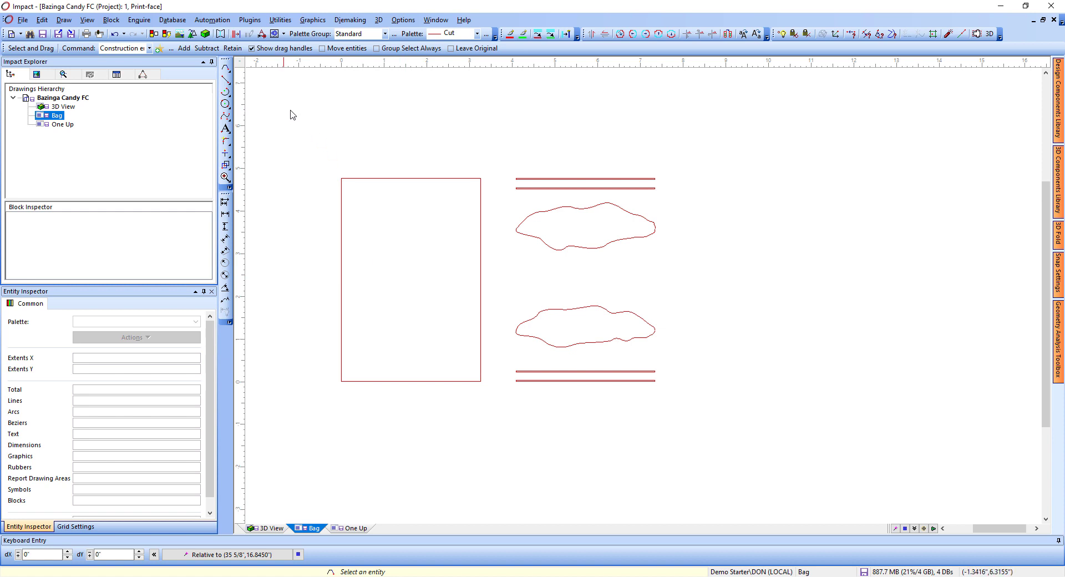
pyautogui.click(313, 20)
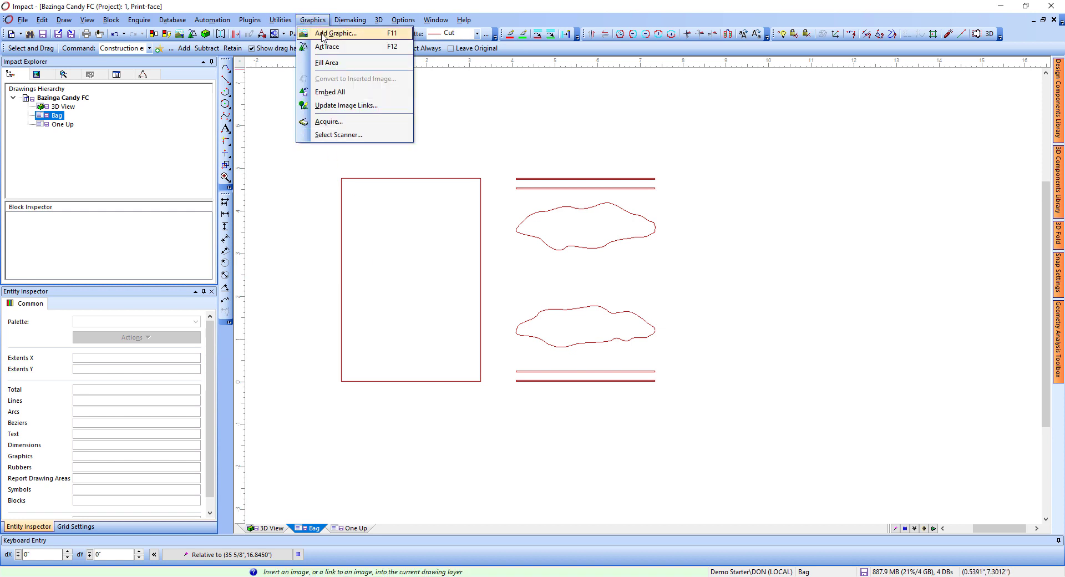
pyautogui.press('Escape')
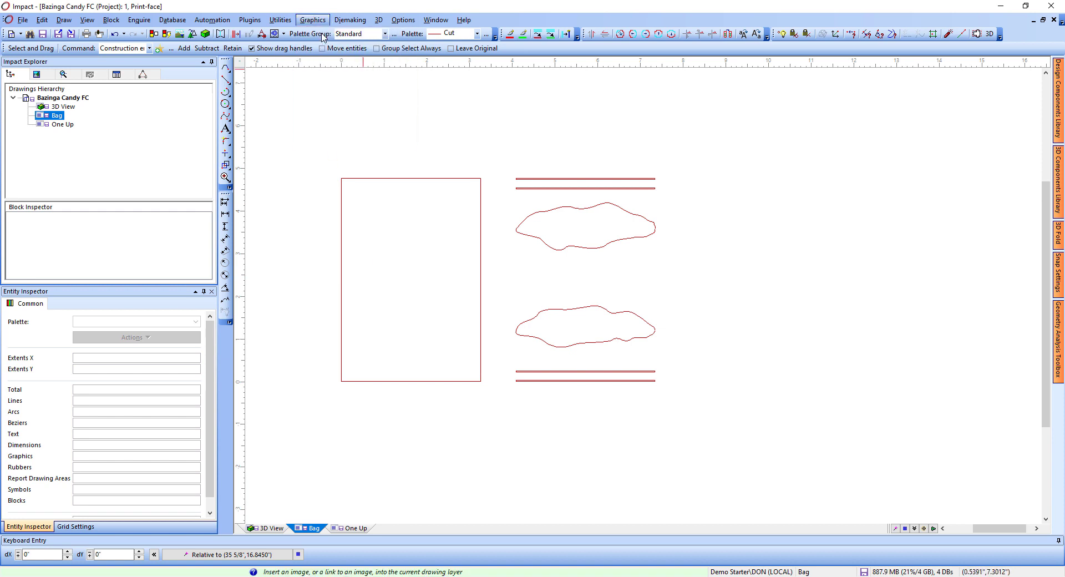
pyautogui.click(397, 276)
pyautogui.click(524, 325)
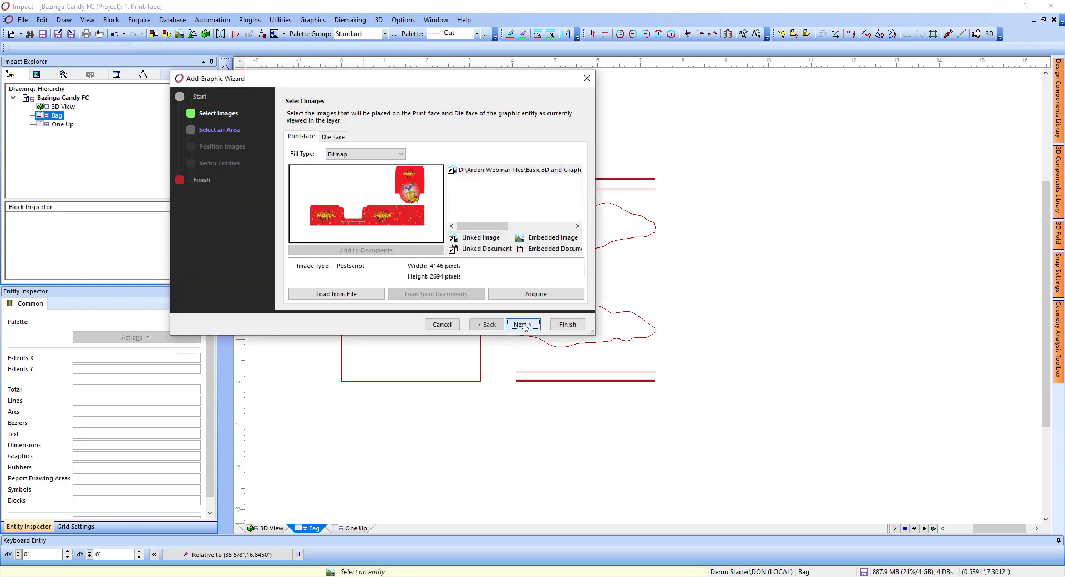
# - Load Bazinga Candy Bag Graphics.pdf as a linked image at High size, with the crop area enabled using the Bleed Box
pyautogui.click(340, 294)
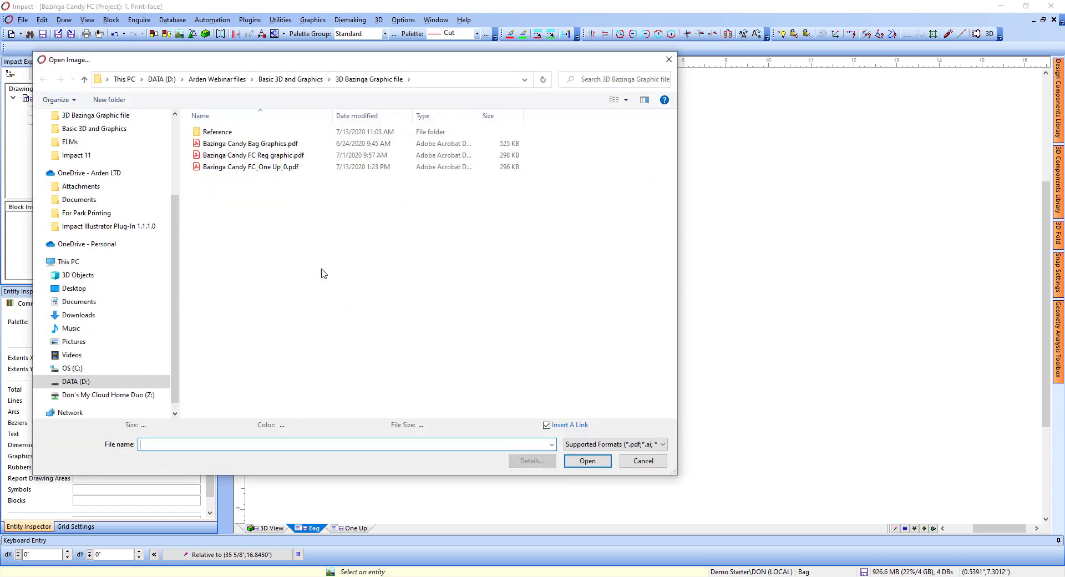
pyautogui.click(224, 147)
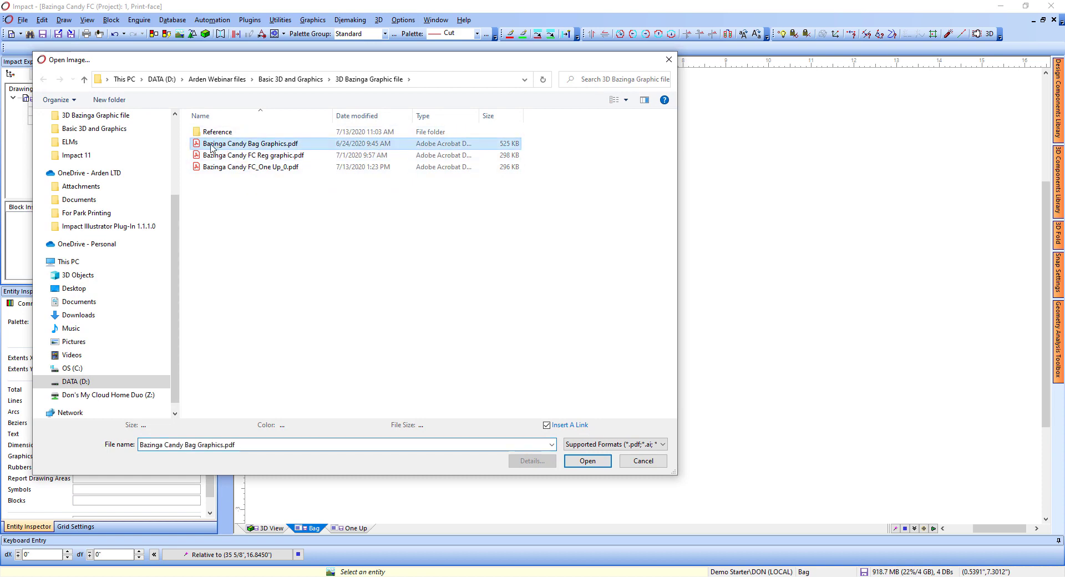
pyautogui.click(587, 462)
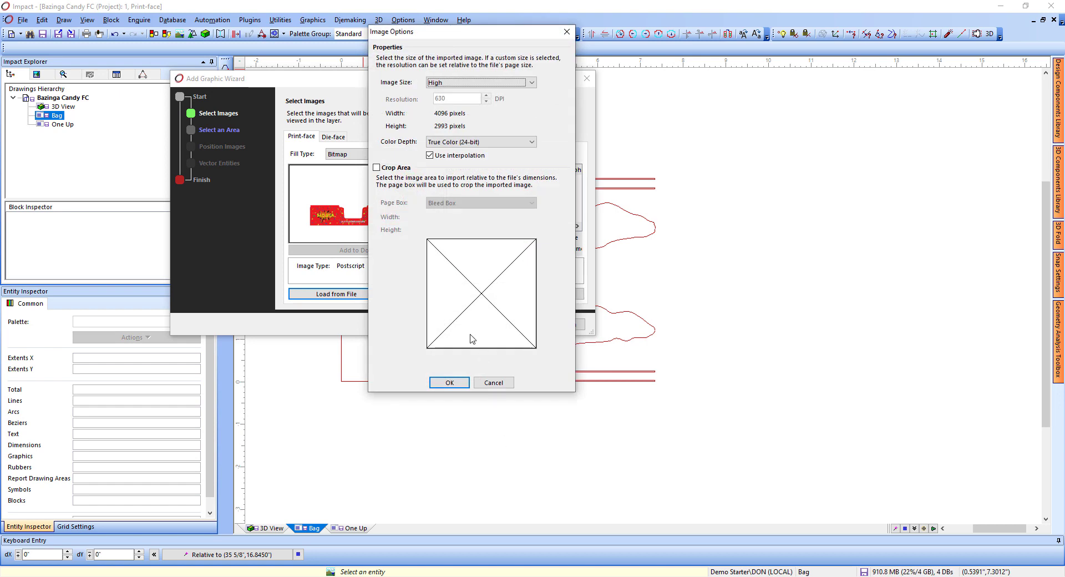
pyautogui.click(394, 168)
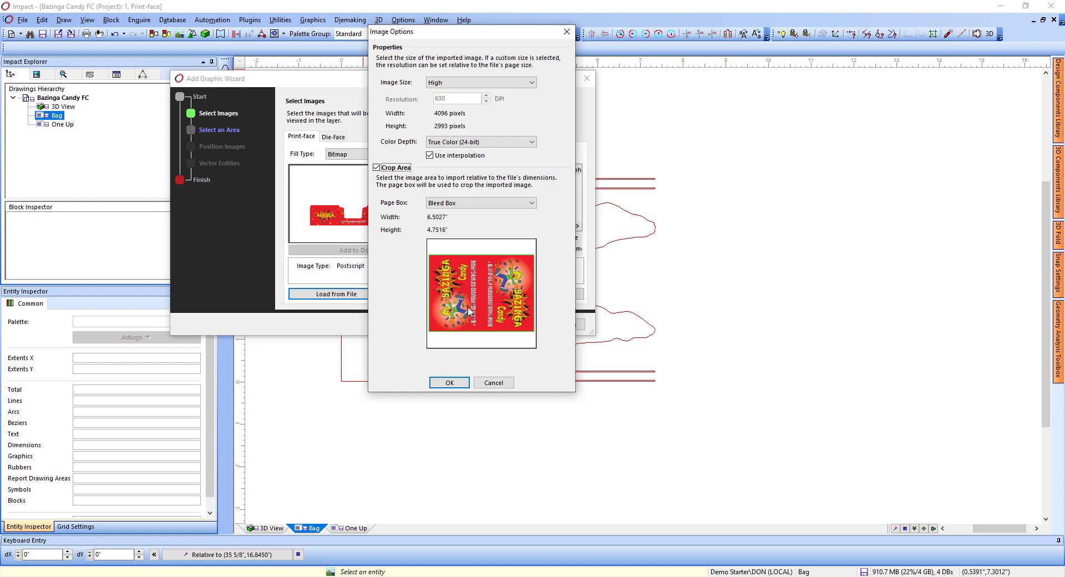
pyautogui.click(458, 383)
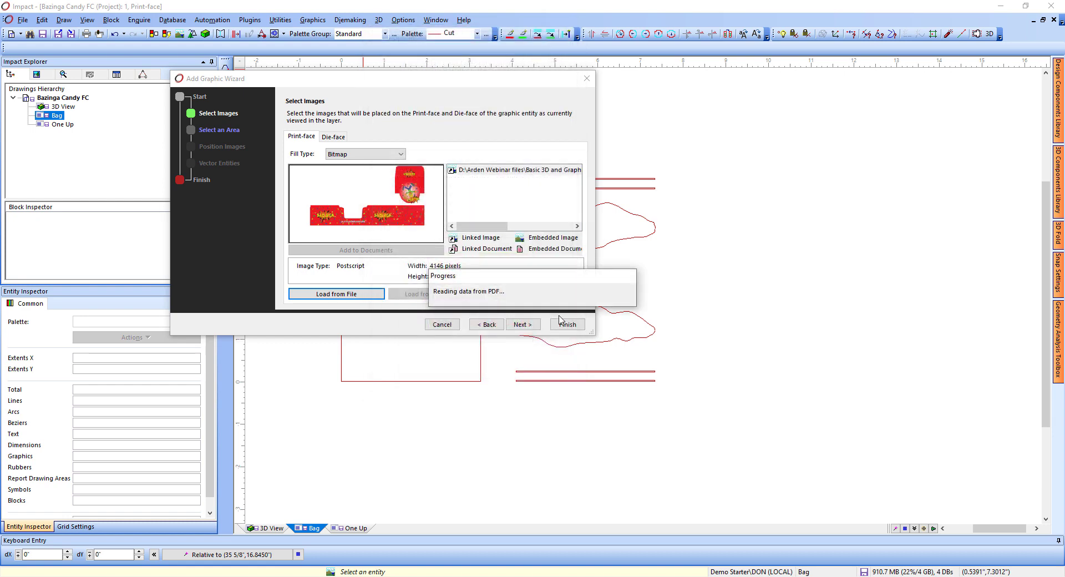
# - Place the bag graphic at fixed size beside the cross-sections by its Top/Left origin, choosing to specify the rectangle after the wizard closes
pyautogui.click(520, 324)
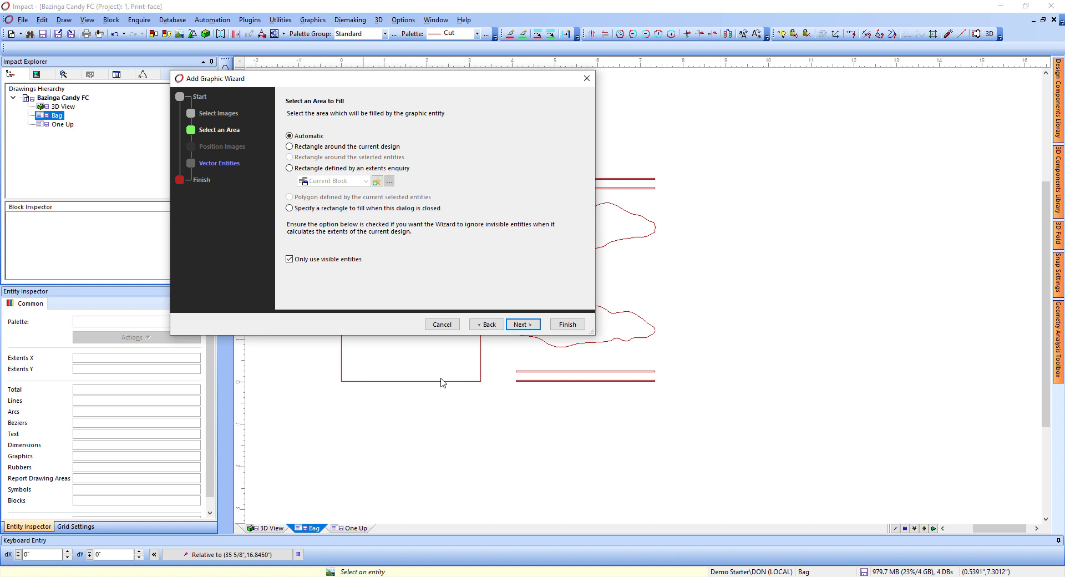
pyautogui.click(289, 208)
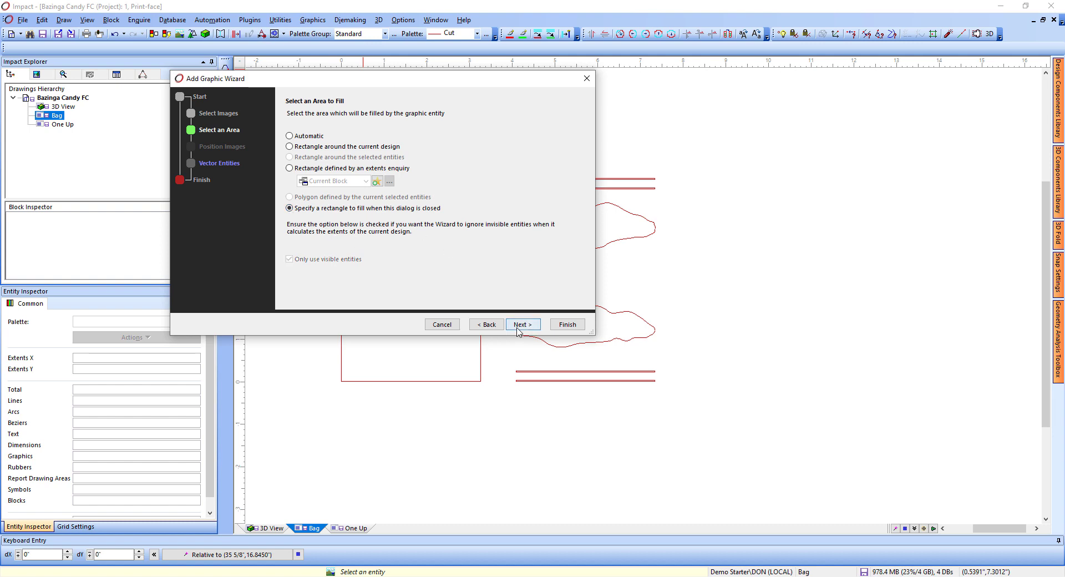
pyautogui.click(574, 325)
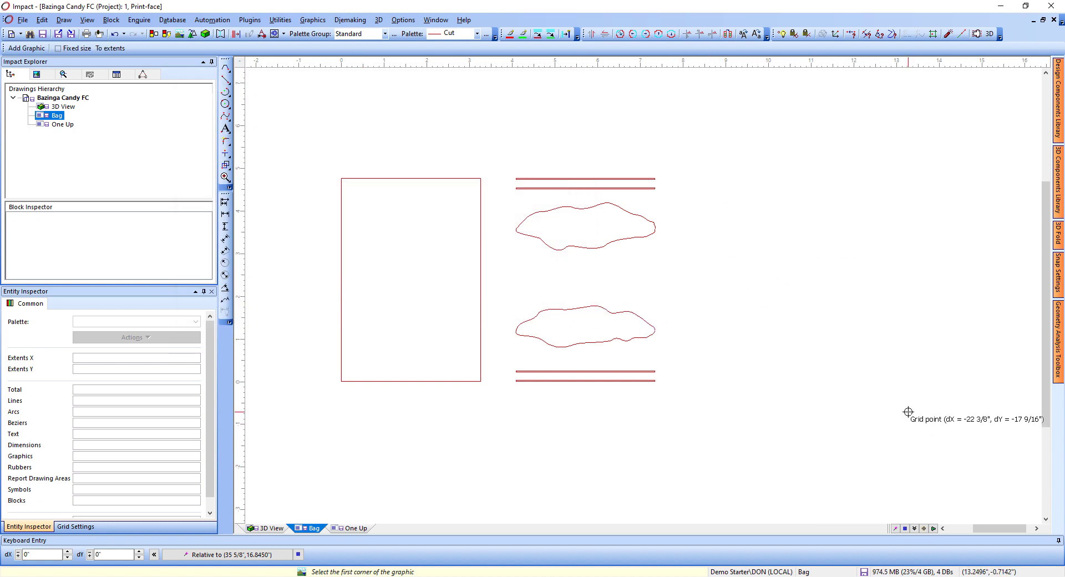
pyautogui.click(71, 48)
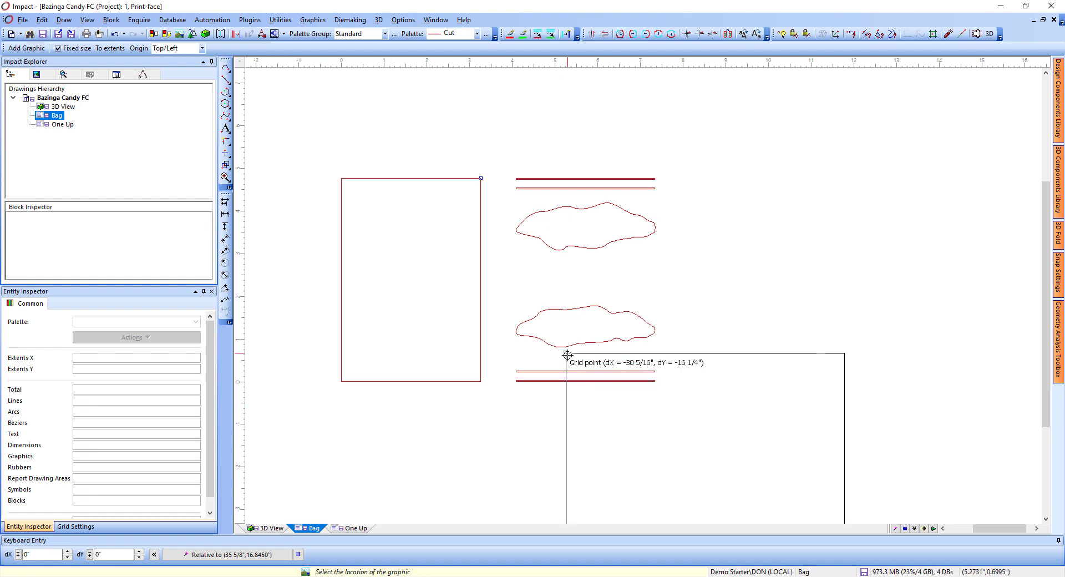
pyautogui.click(696, 178)
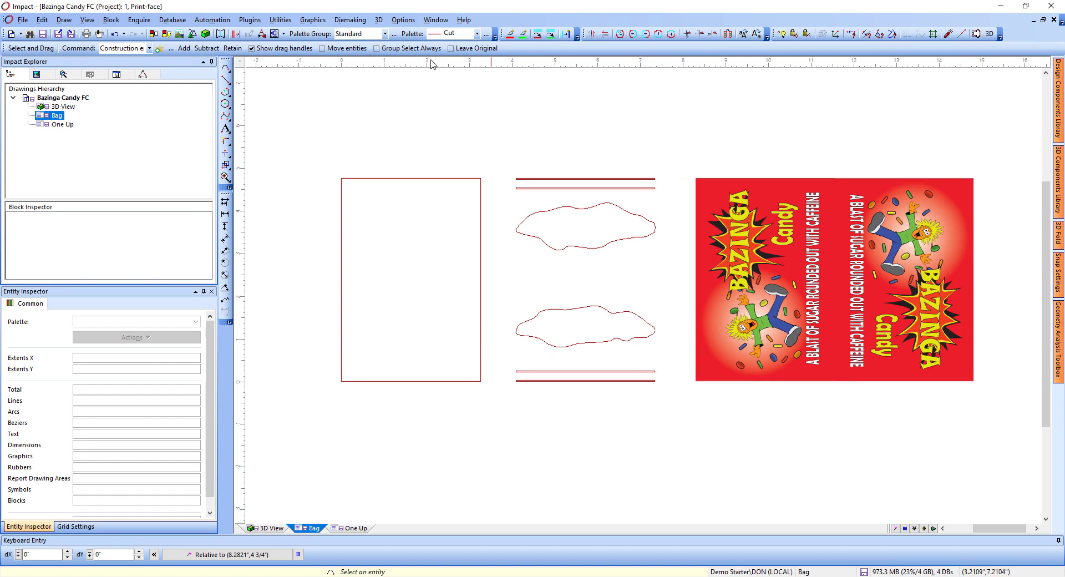
# - Start the 3D Shape Creator on the bag drawing and proceed to its material and preview settings
pyautogui.click(377, 20)
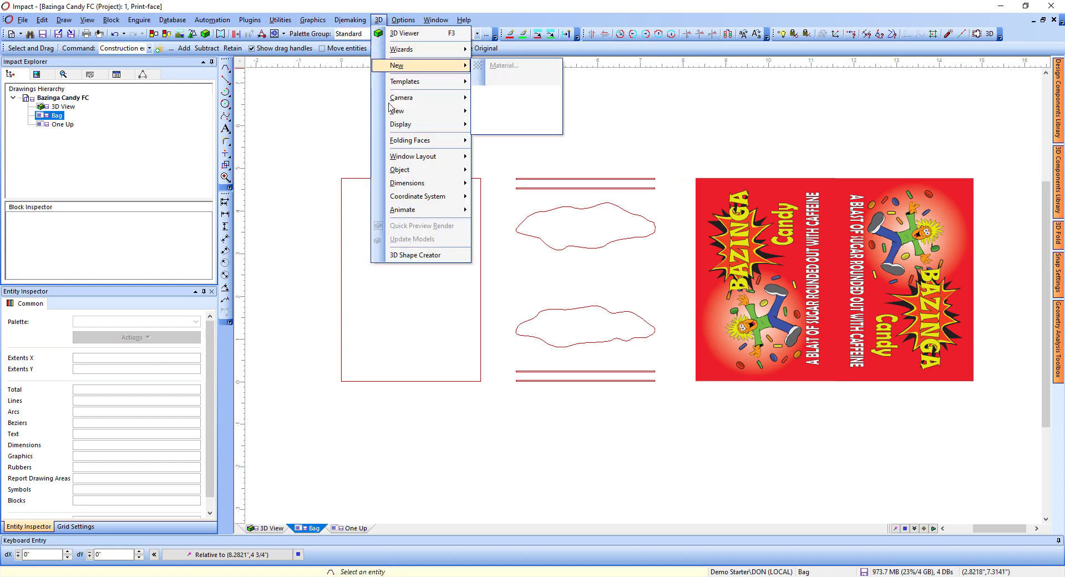
pyautogui.click(408, 256)
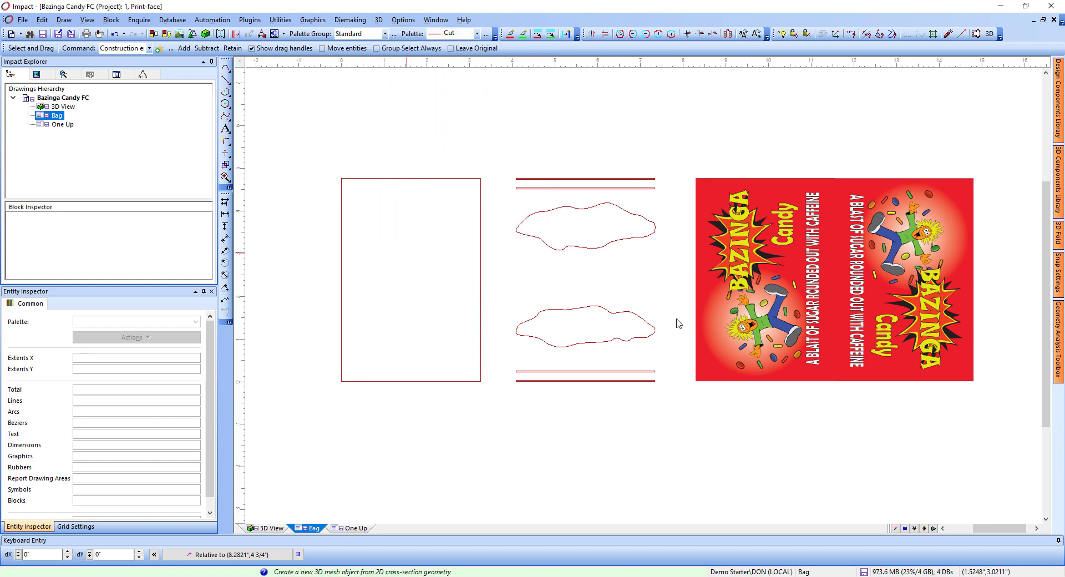
pyautogui.click(667, 324)
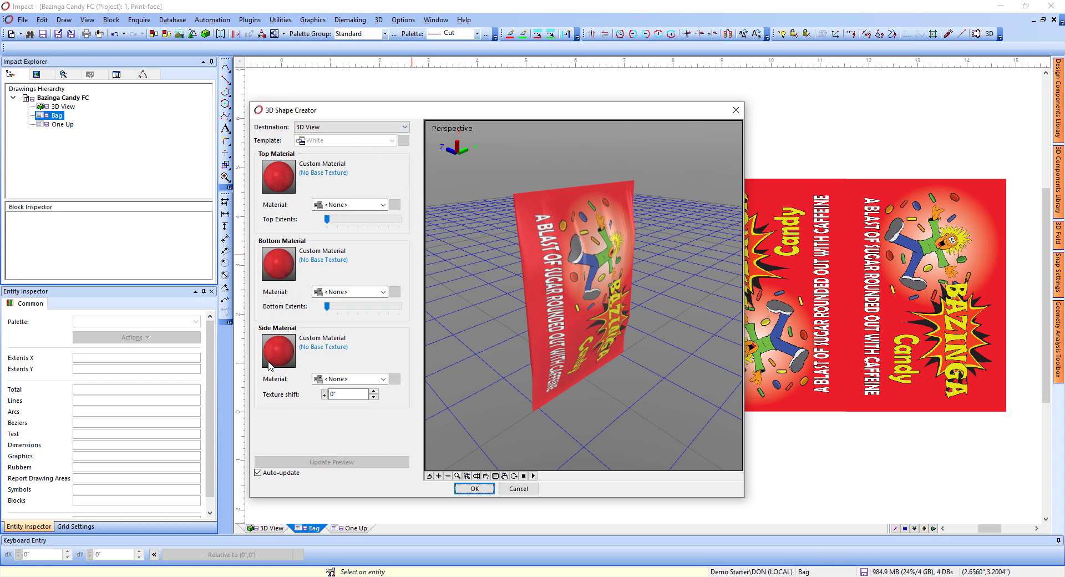
# - Inspect the custom diffuse color of the shape's top material in the color picker and close the material properties
pyautogui.doubleClick(286, 178)
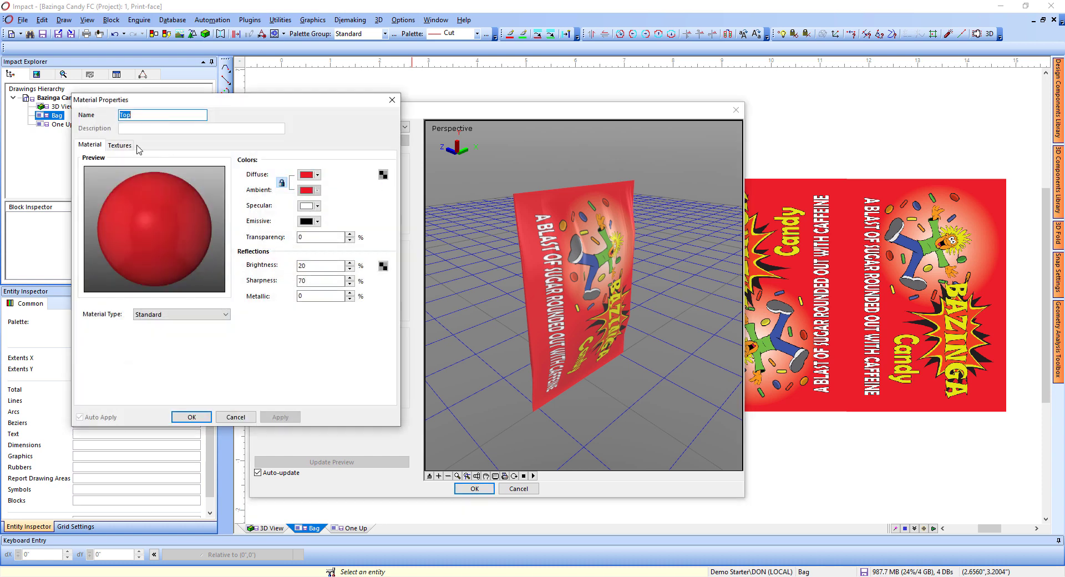
pyautogui.click(318, 175)
pyautogui.click(324, 234)
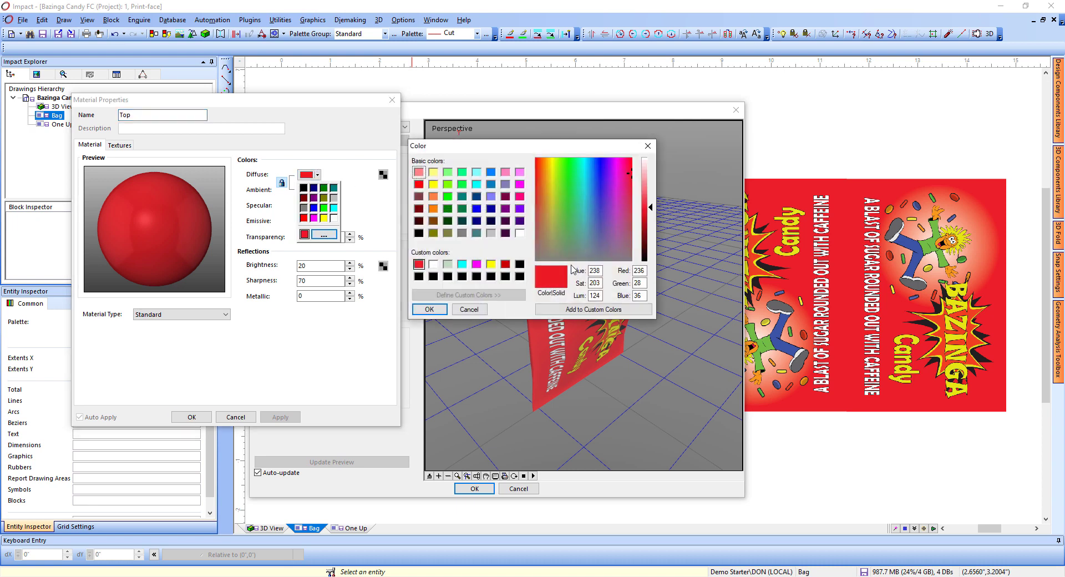
pyautogui.click(469, 309)
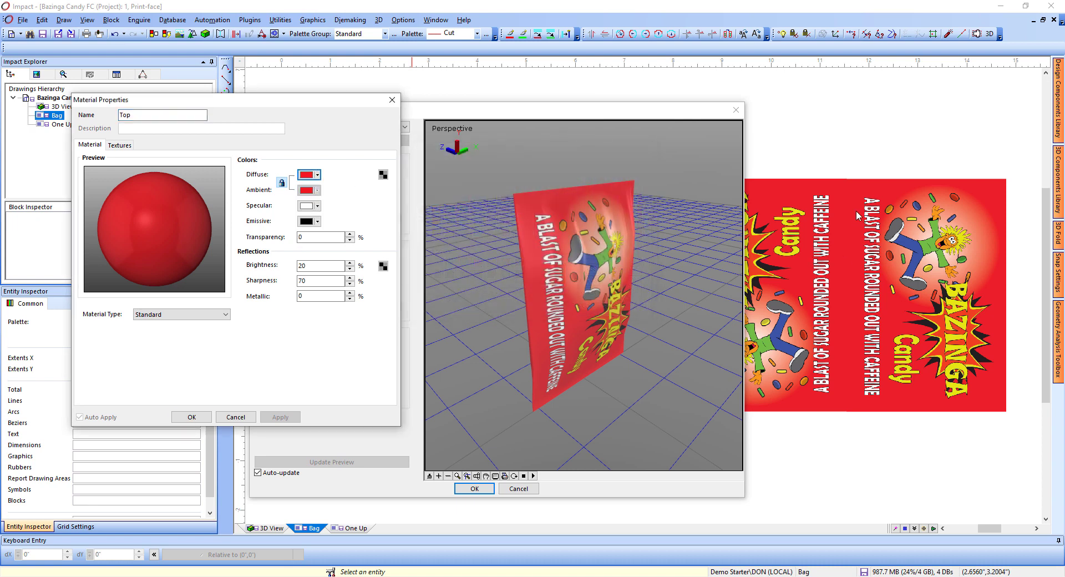
pyautogui.click(247, 417)
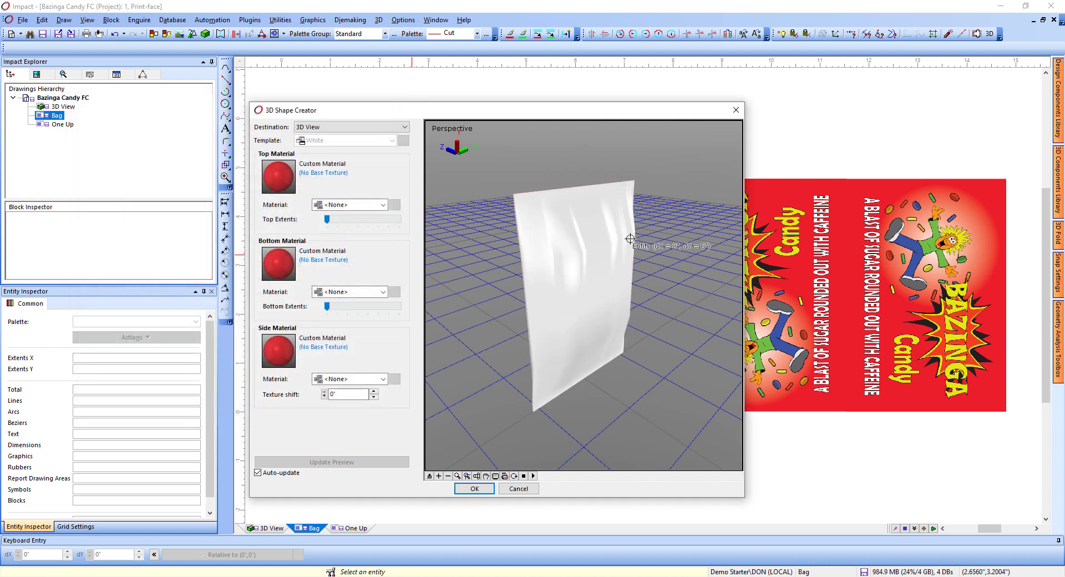
# - Increase the side material's texture shift to 1/4" and reduce it to 1/8" to position the artwork on the bag
pyautogui.moveTo(625, 236); pyautogui.dragTo(599, 225)
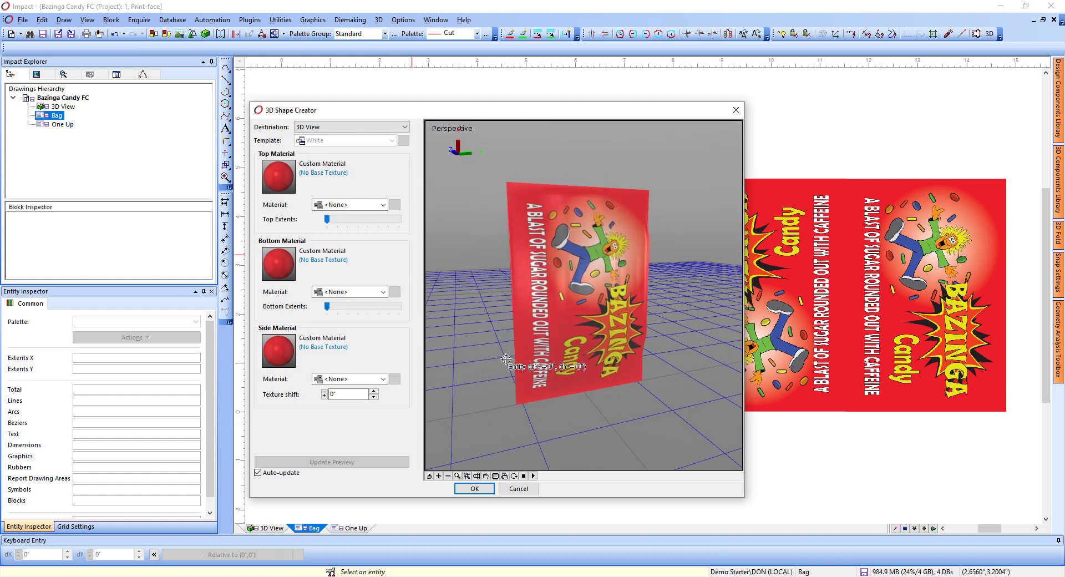
pyautogui.click(374, 391)
pyautogui.click(374, 391)
pyautogui.click(373, 391)
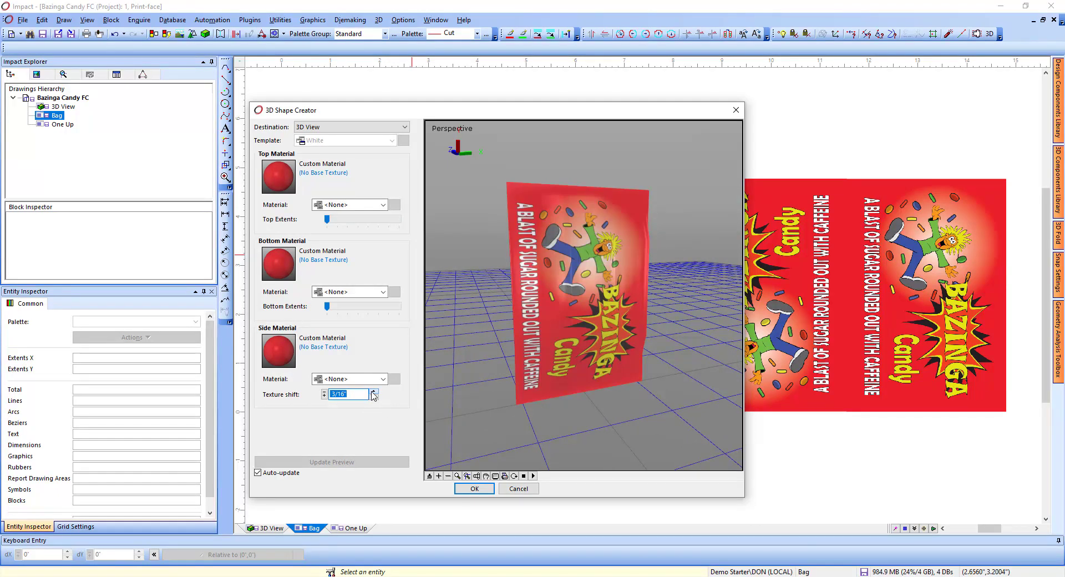
pyautogui.click(373, 392)
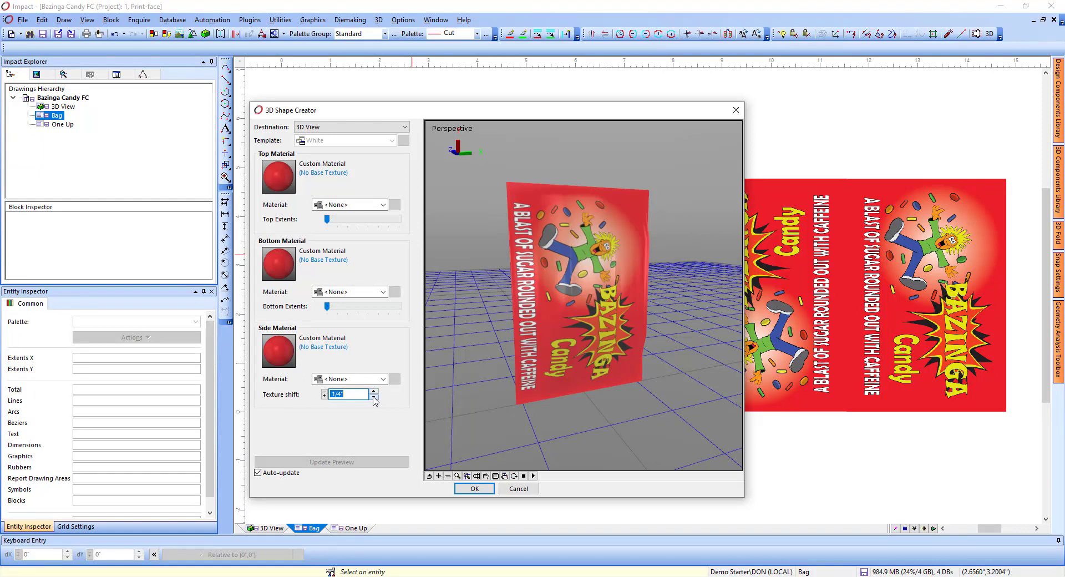
pyautogui.click(374, 398)
pyautogui.click(374, 398)
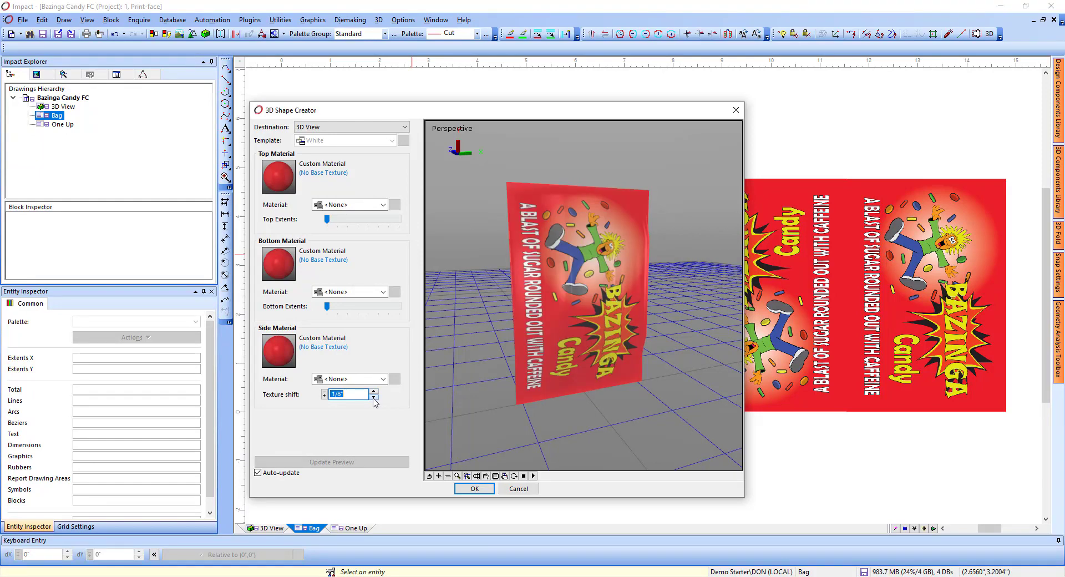
# - Reduce the side material's texture shift to 0 and create the bag shape in the 3D View
pyautogui.click(374, 398)
pyautogui.click(374, 398)
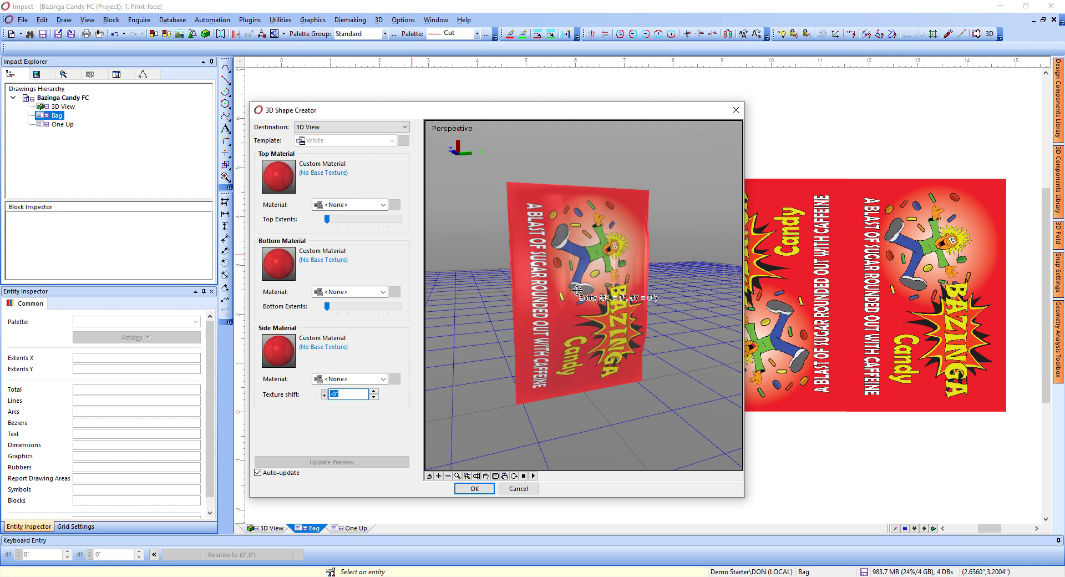
pyautogui.click(475, 490)
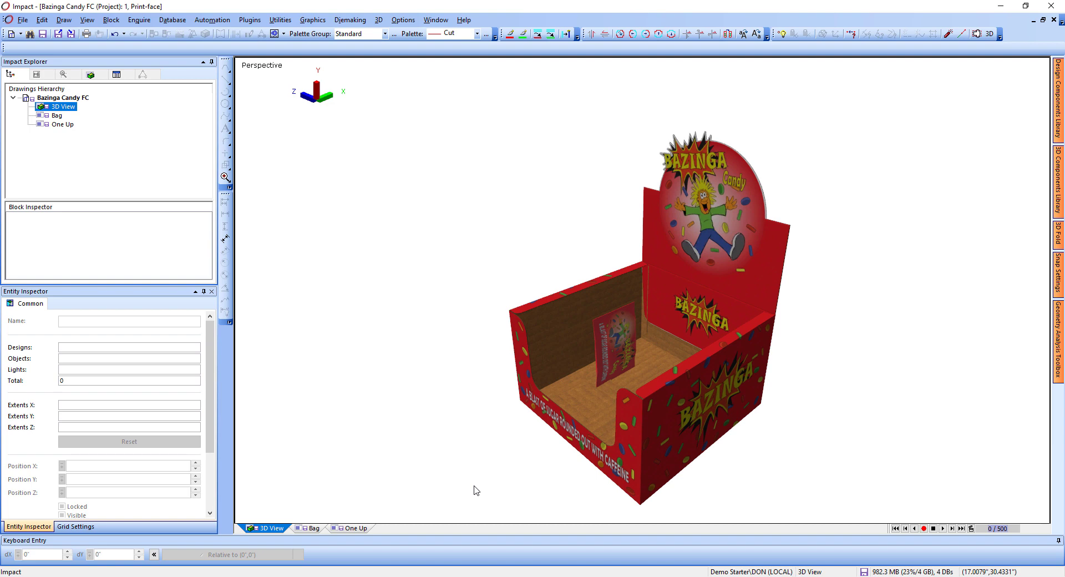
# - Select the bag mesh in the 3D scene and rotate it 90° about X to lay it flat
pyautogui.click(91, 76)
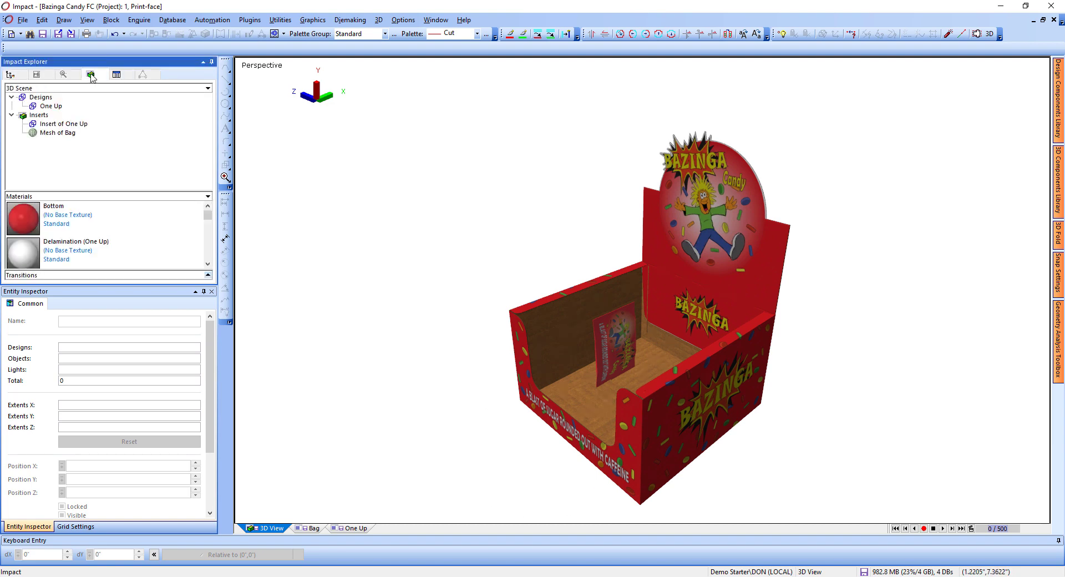
pyautogui.click(57, 133)
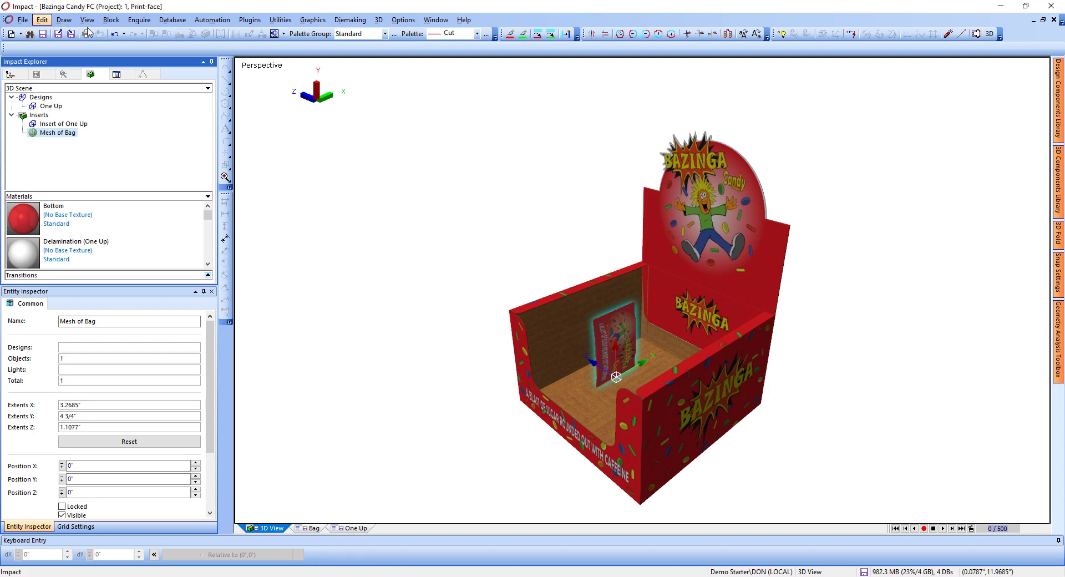
pyautogui.click(378, 20)
pyautogui.moveTo(393, 50)
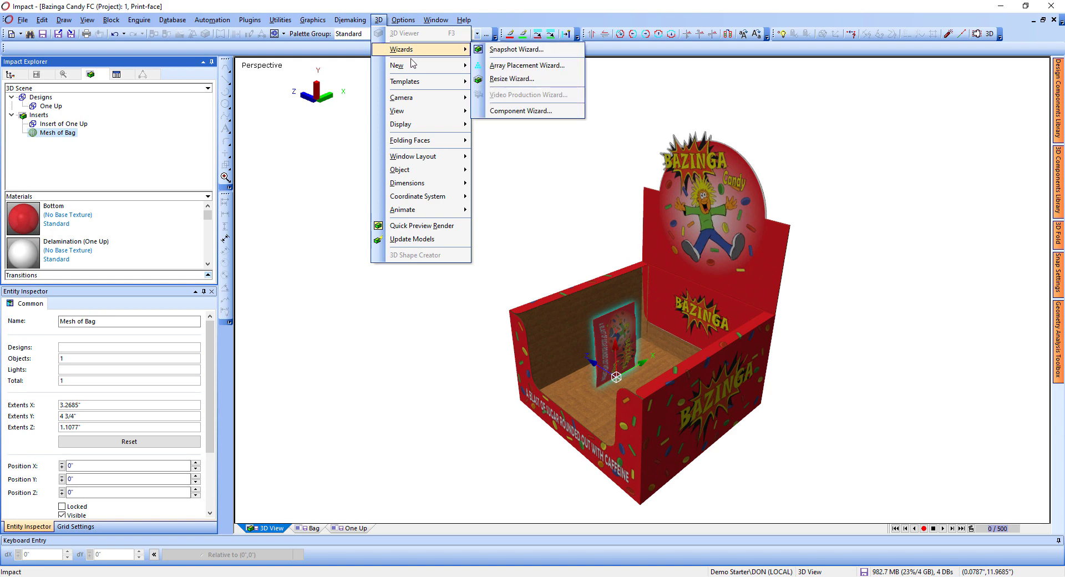
pyautogui.moveTo(432, 171)
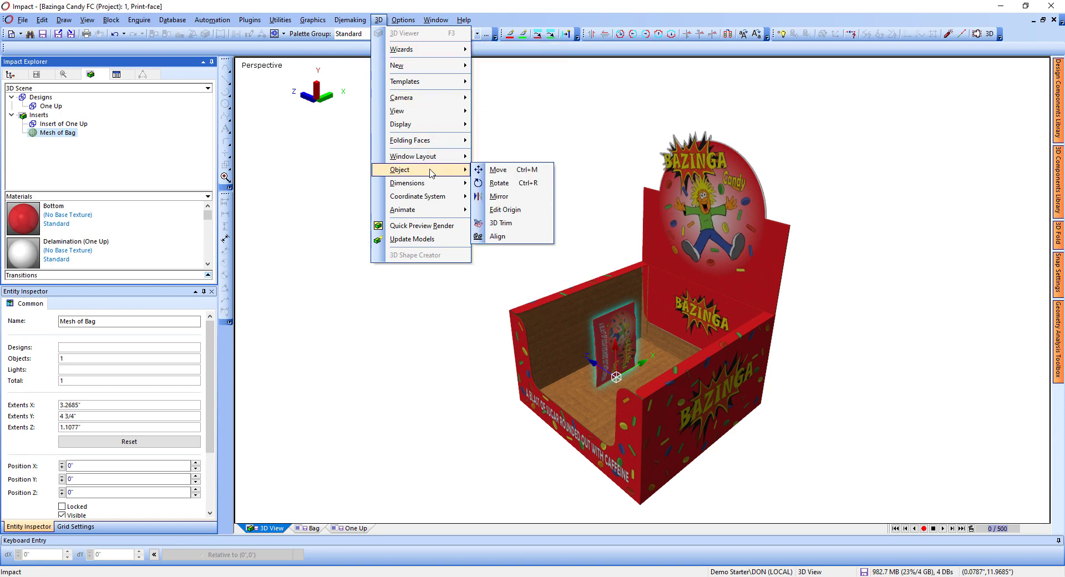
pyautogui.click(516, 184)
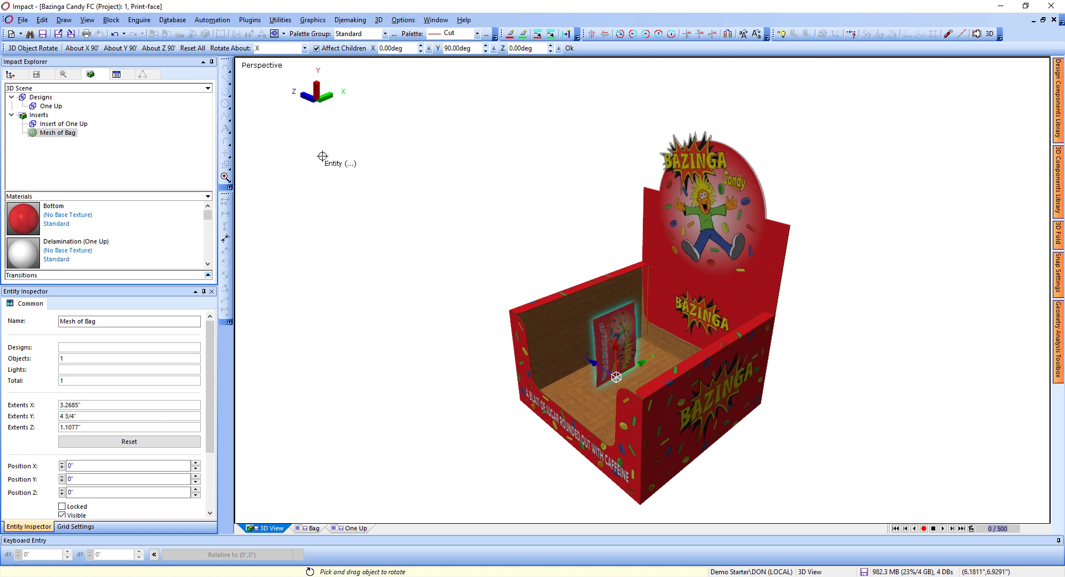
pyautogui.click(89, 50)
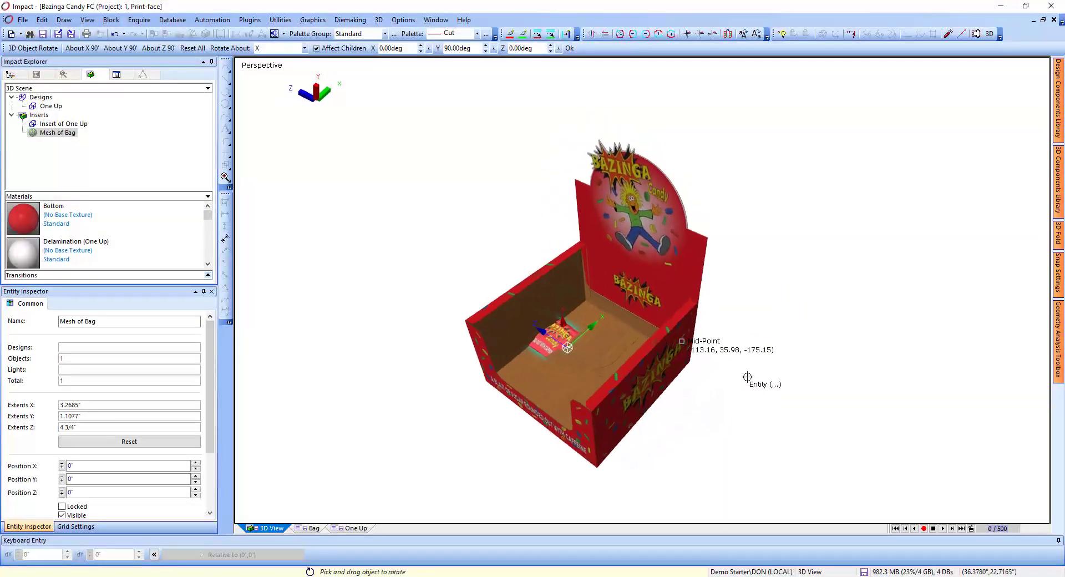
# - Array the bag mesh as a grid of inserts, 3 in X, 5 in Y and 2 in Z, with a 1/8" Z gutter
pyautogui.click(380, 20)
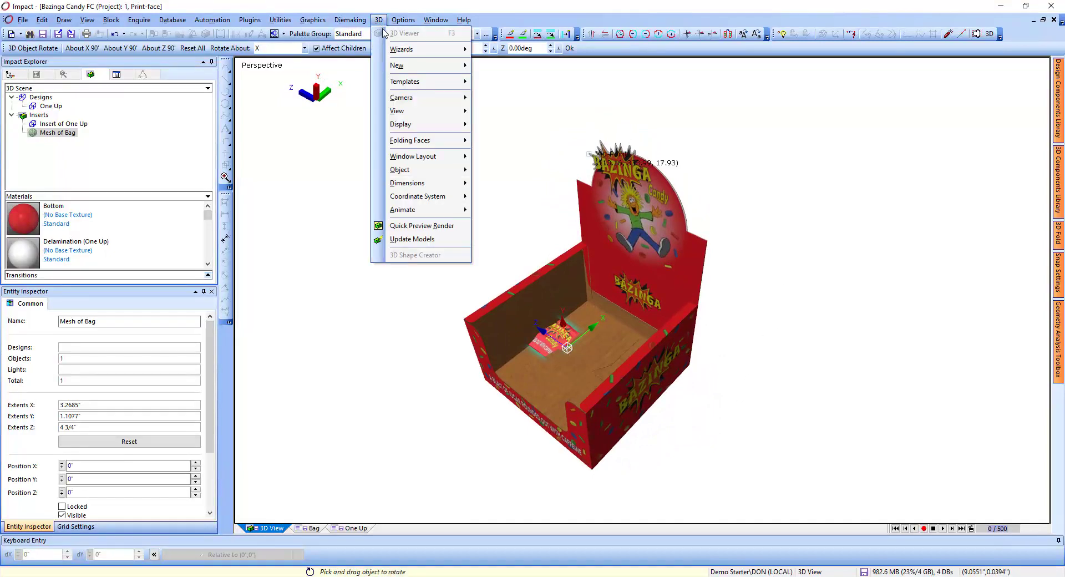
pyautogui.moveTo(401, 49)
pyautogui.click(512, 64)
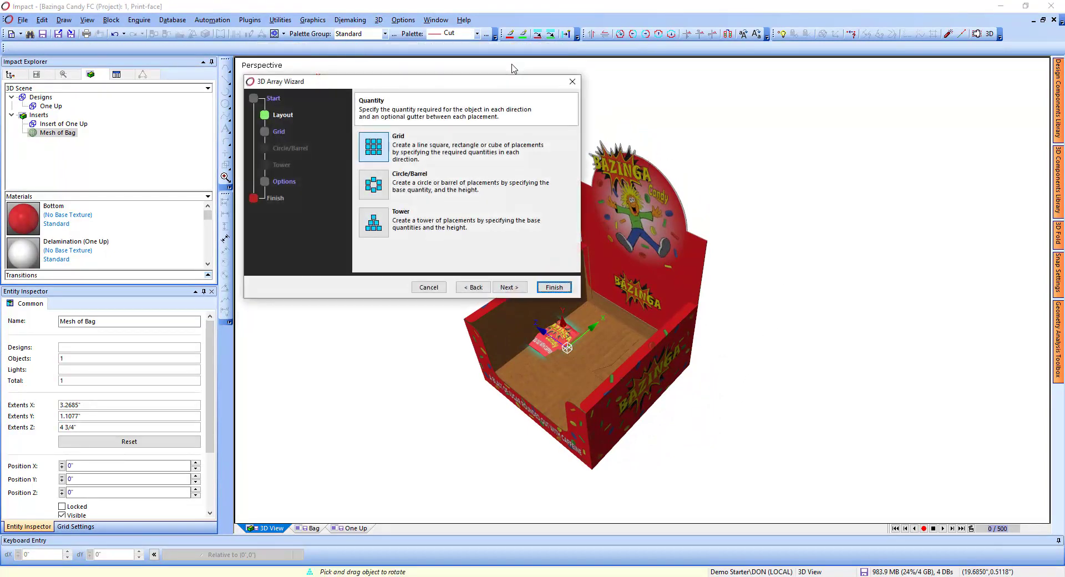
pyautogui.click(510, 287)
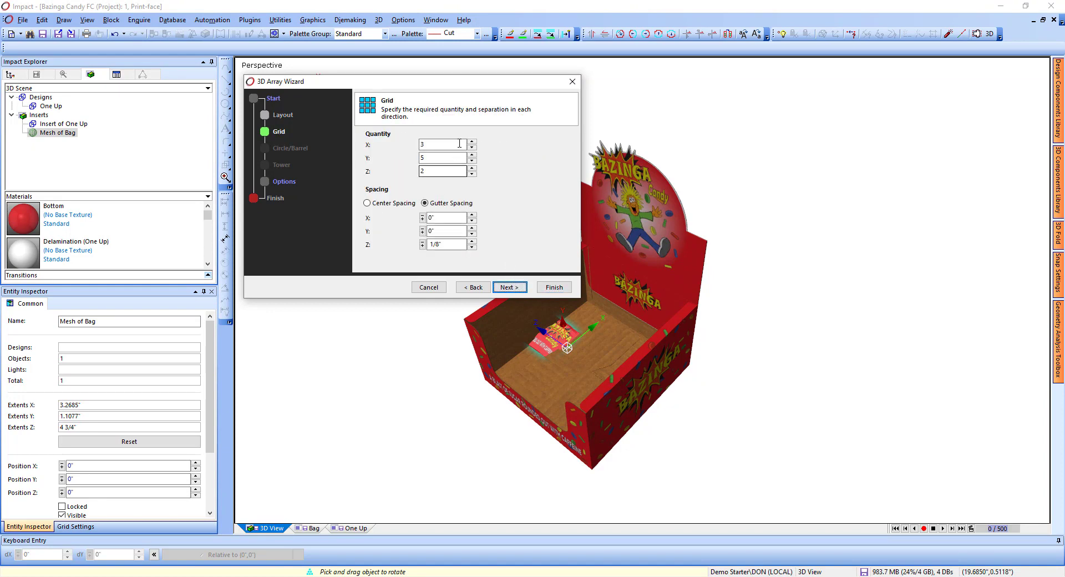
pyautogui.doubleClick(443, 144)
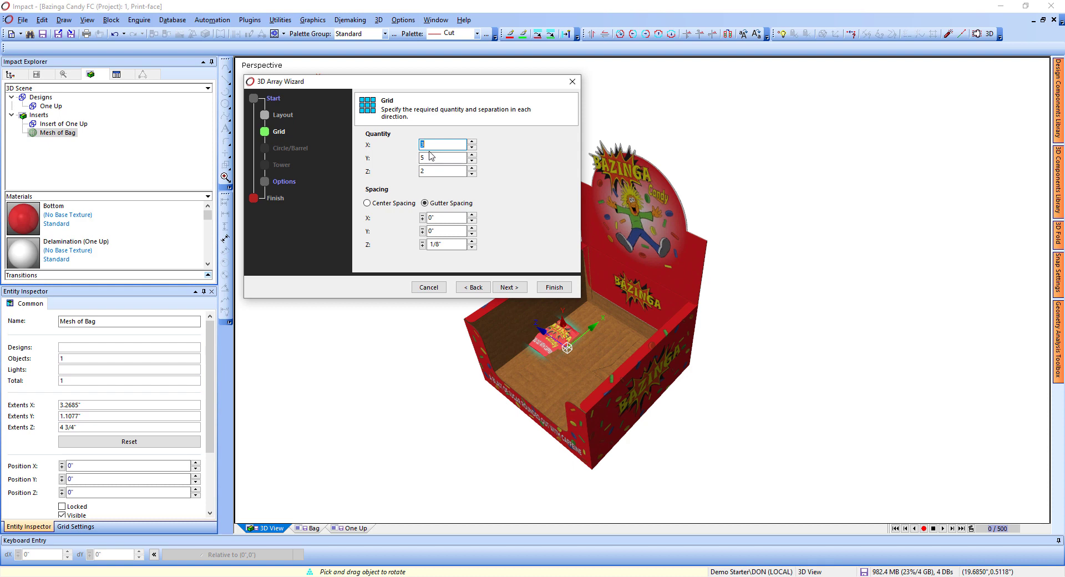
pyautogui.click(434, 172)
pyautogui.click(460, 247)
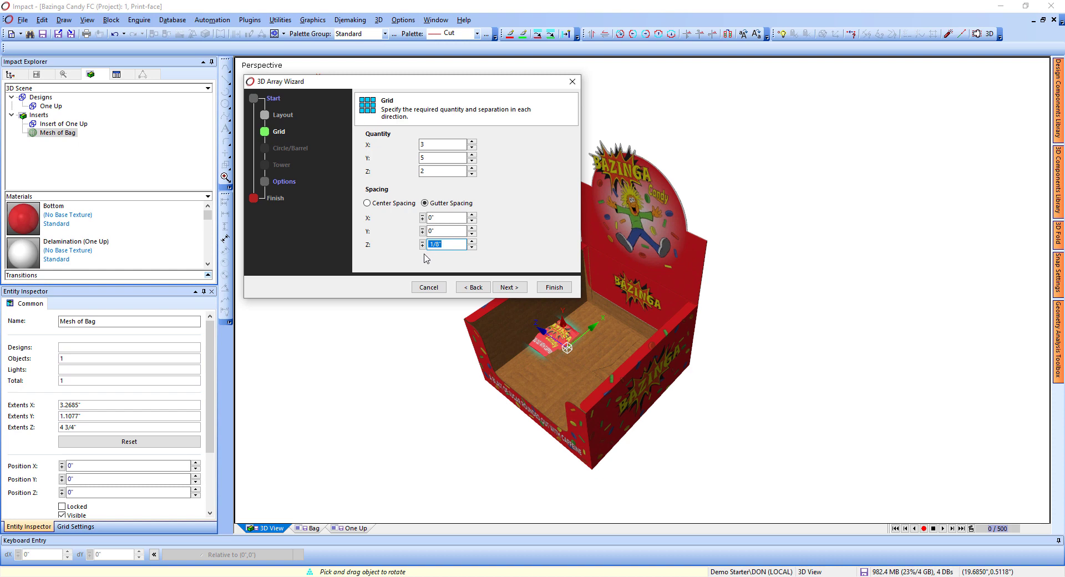
pyautogui.click(511, 286)
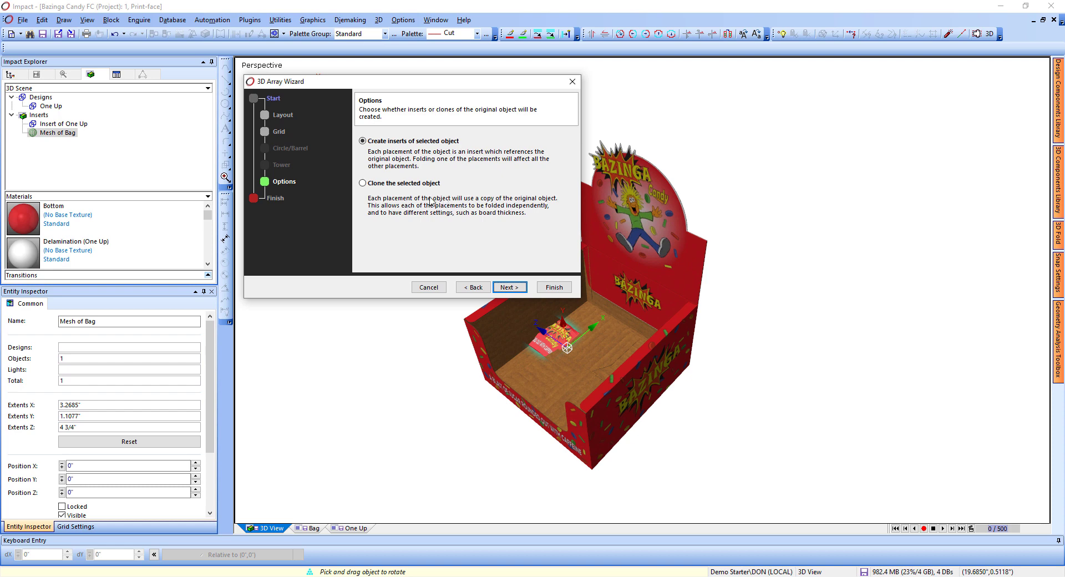
pyautogui.click(512, 288)
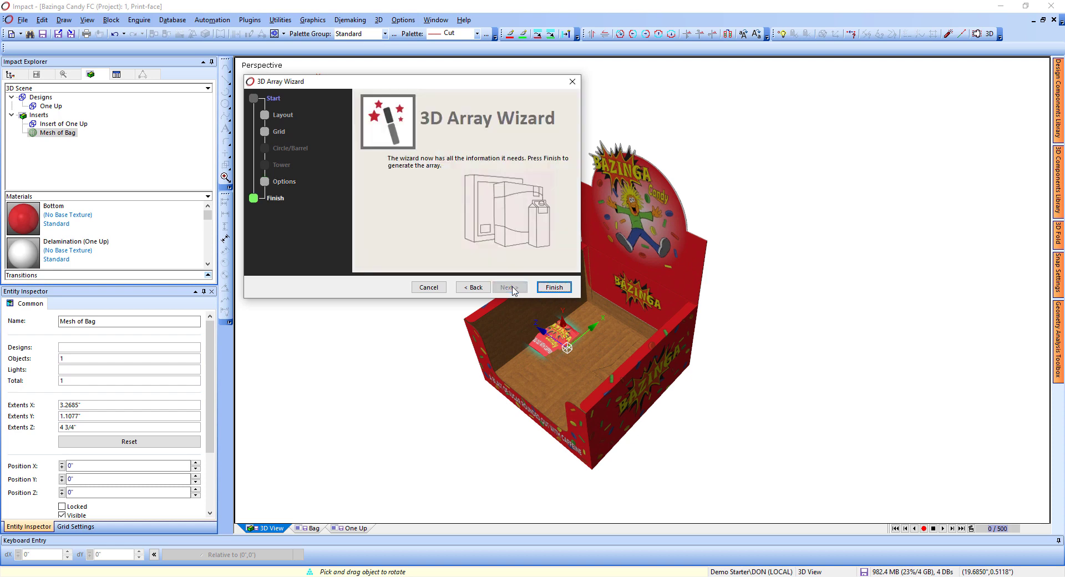
pyautogui.click(543, 288)
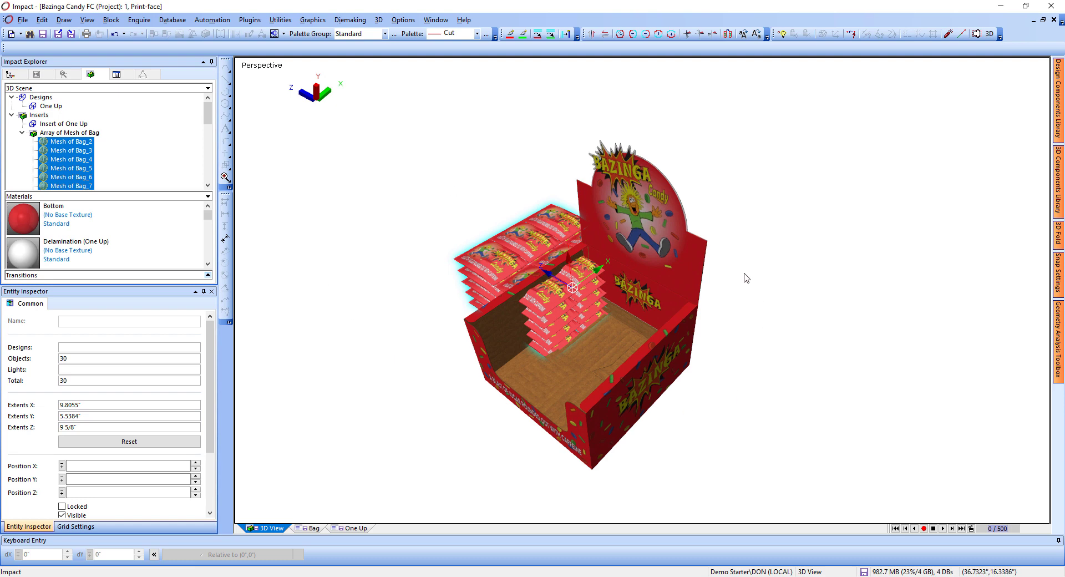
# - Switch the 3D window layout to Quarters with the bag array still selected
pyautogui.moveTo(573, 372); pyautogui.dragTo(570, 350)
pyautogui.scroll(1, 605, 311)
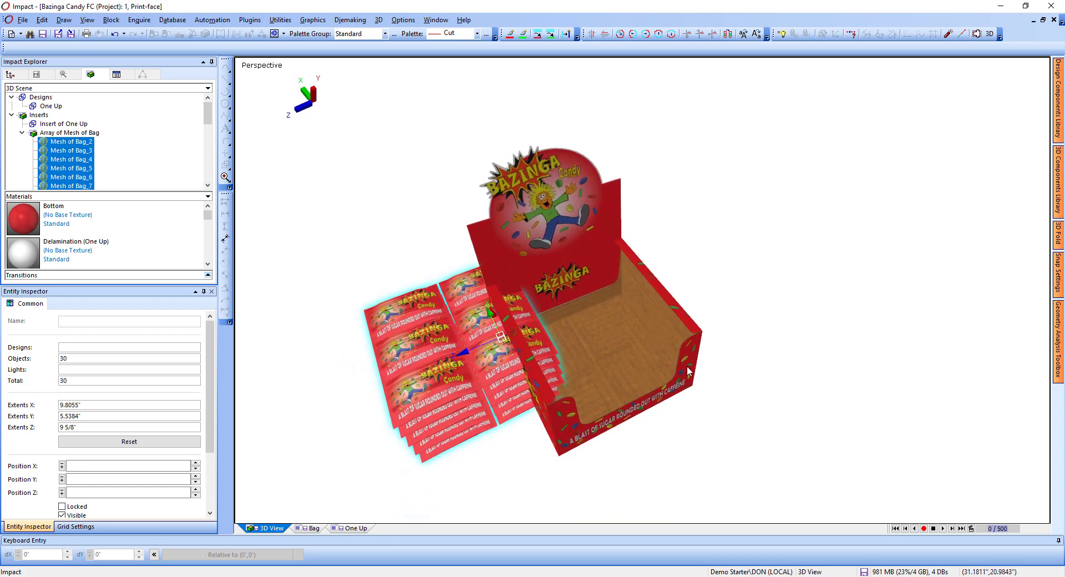
pyautogui.click(379, 20)
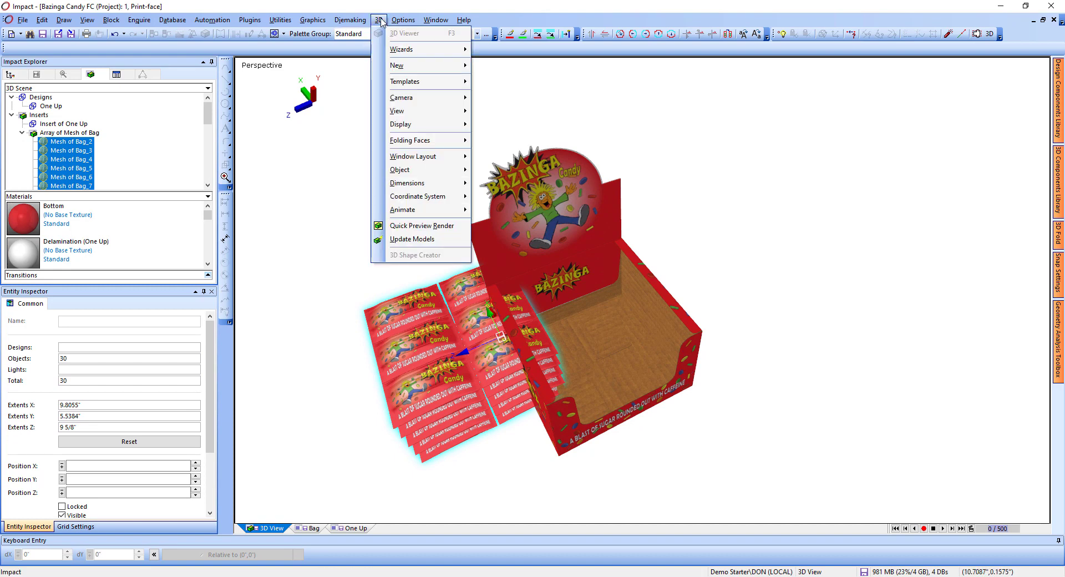
pyautogui.moveTo(410, 158)
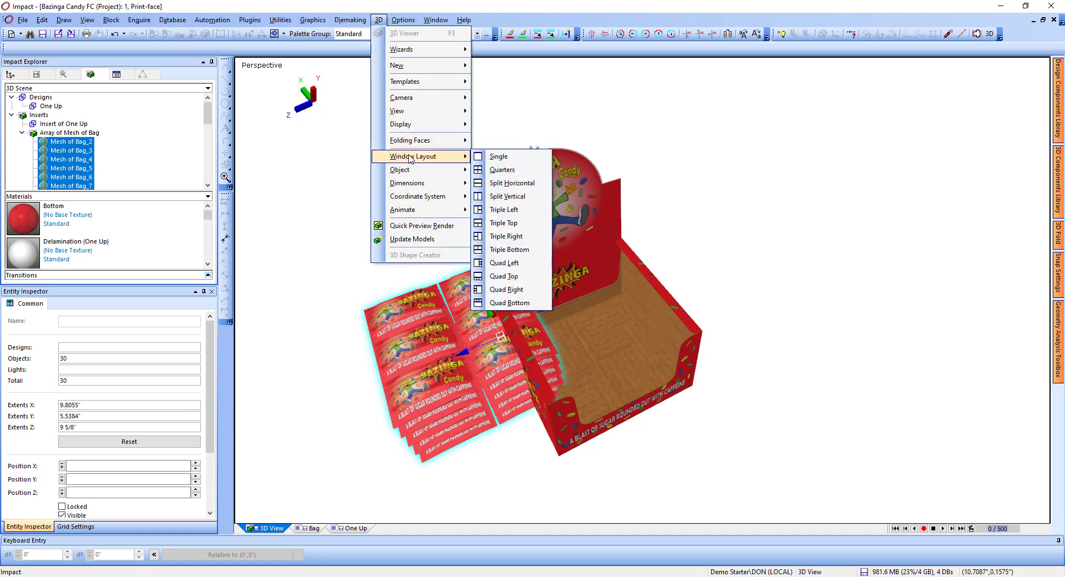
pyautogui.click(503, 169)
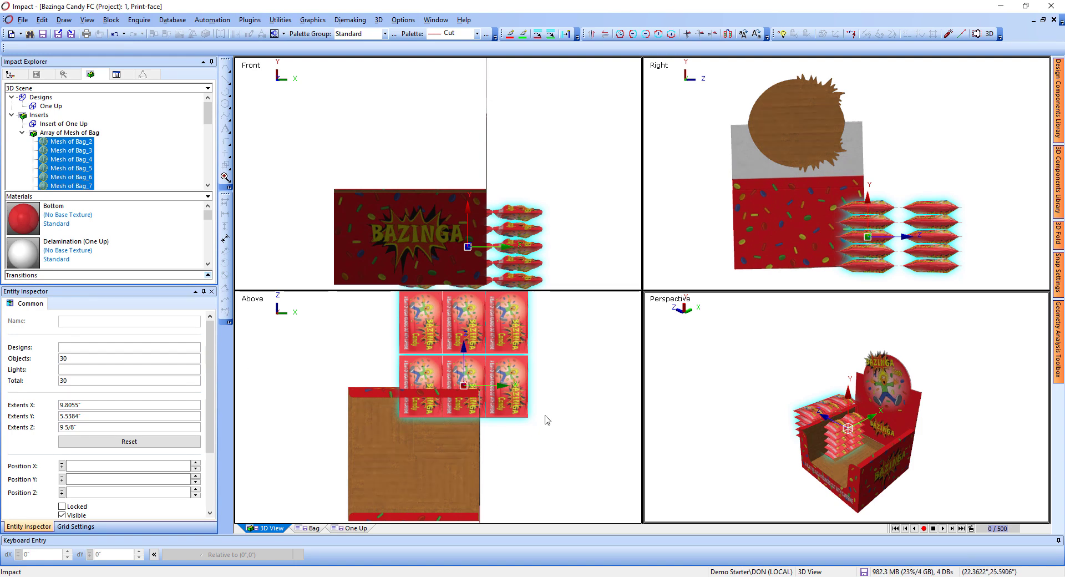
# - Move the bag array along Z and X in the Above view until it sits within the tray walls
pyautogui.rightClick(572, 322)
pyautogui.click(593, 202)
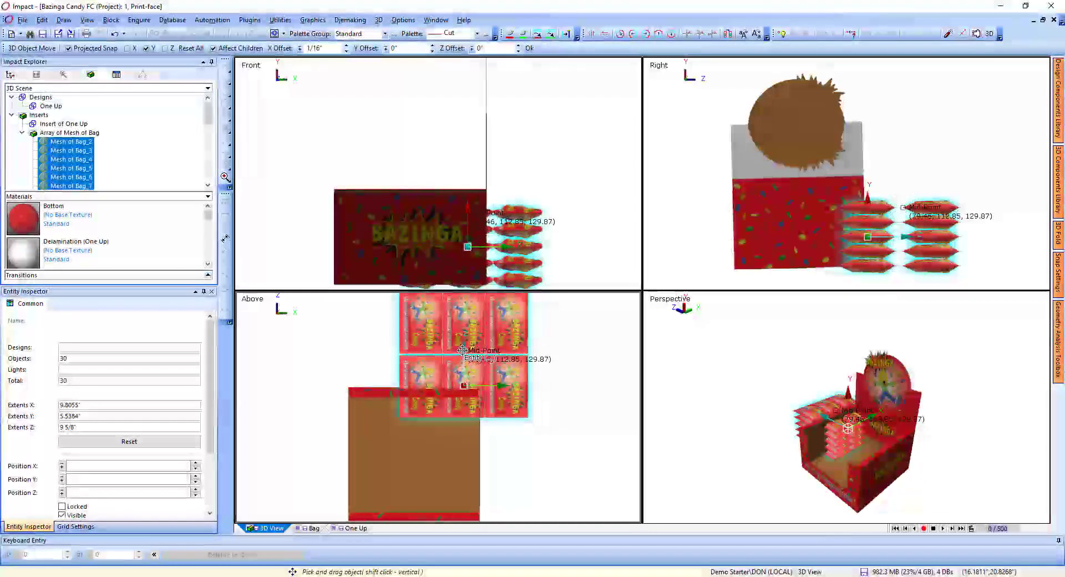
pyautogui.moveTo(463, 356); pyautogui.dragTo(464, 450)
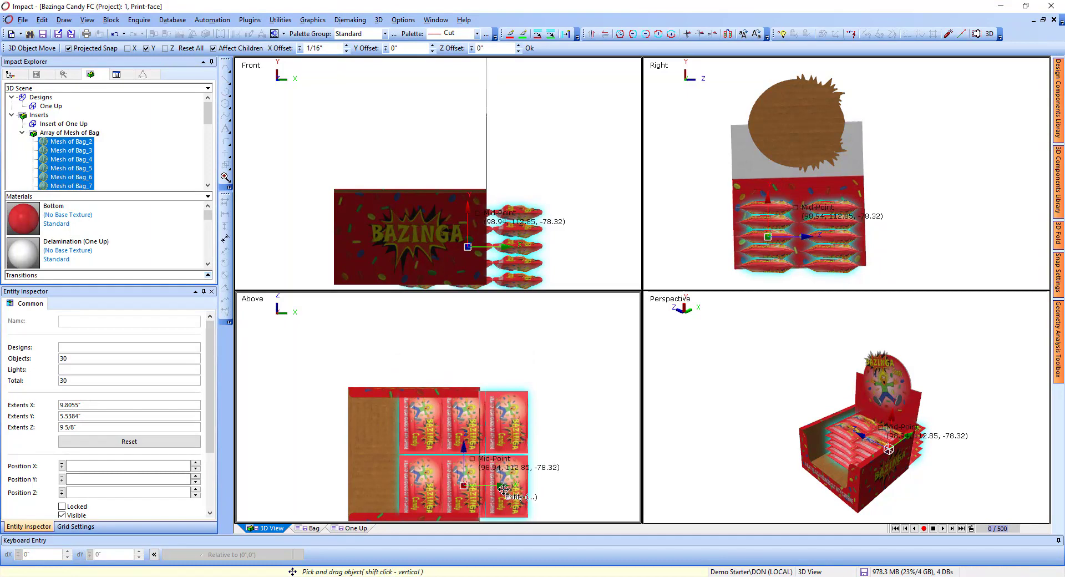
pyautogui.moveTo(501, 484); pyautogui.dragTo(451, 479)
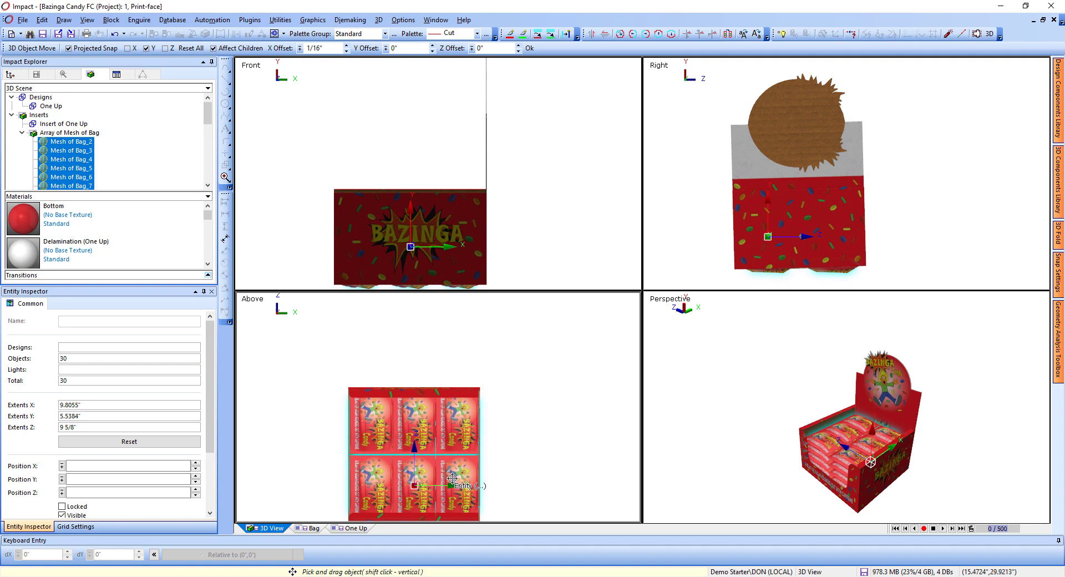
# - Raise the bag array along Y in the Front view so it rests above the tray floor
pyautogui.rightClick(546, 136)
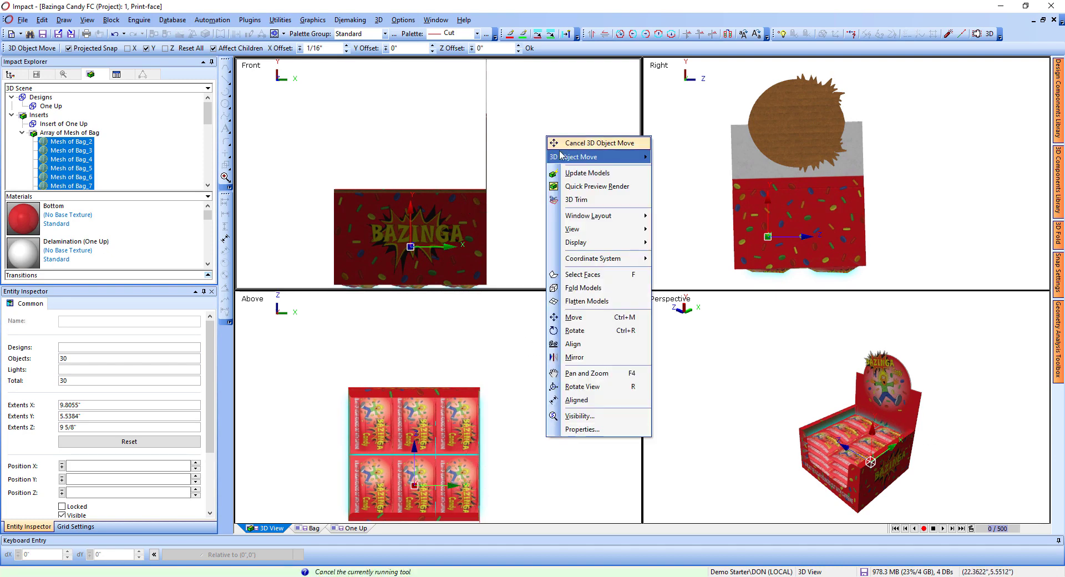
pyautogui.click(568, 318)
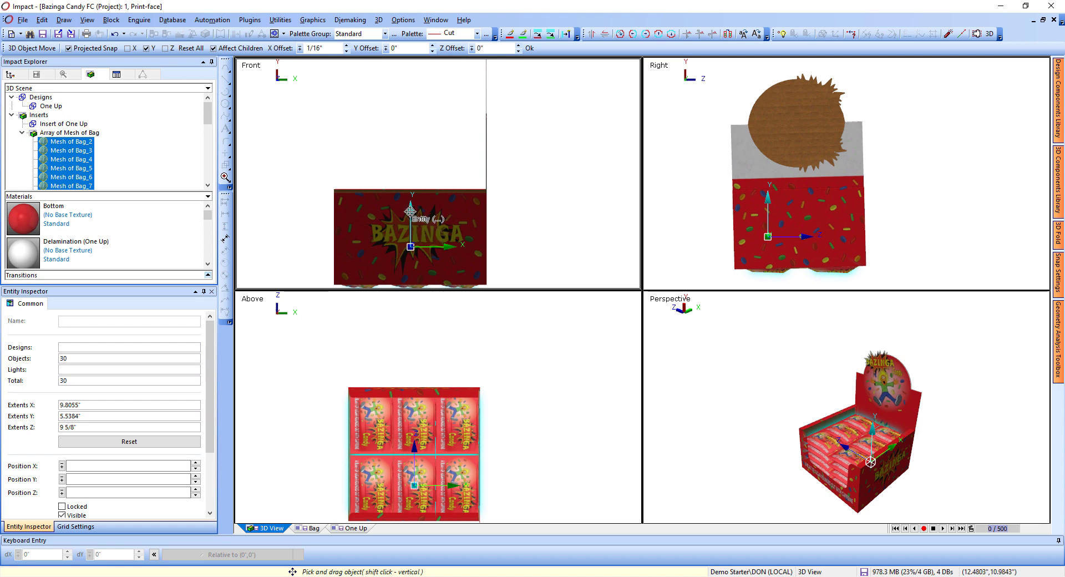
pyautogui.moveTo(410, 212); pyautogui.dragTo(410, 202)
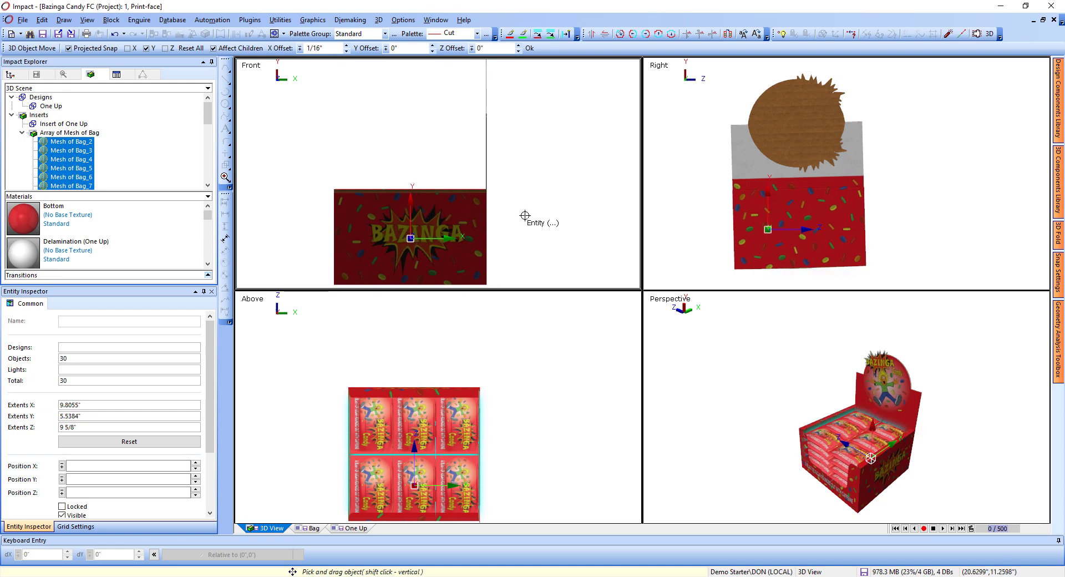
# - Return to the Single window layout, inspect the filled carton in perspective and deselect the bags
pyautogui.click(379, 19)
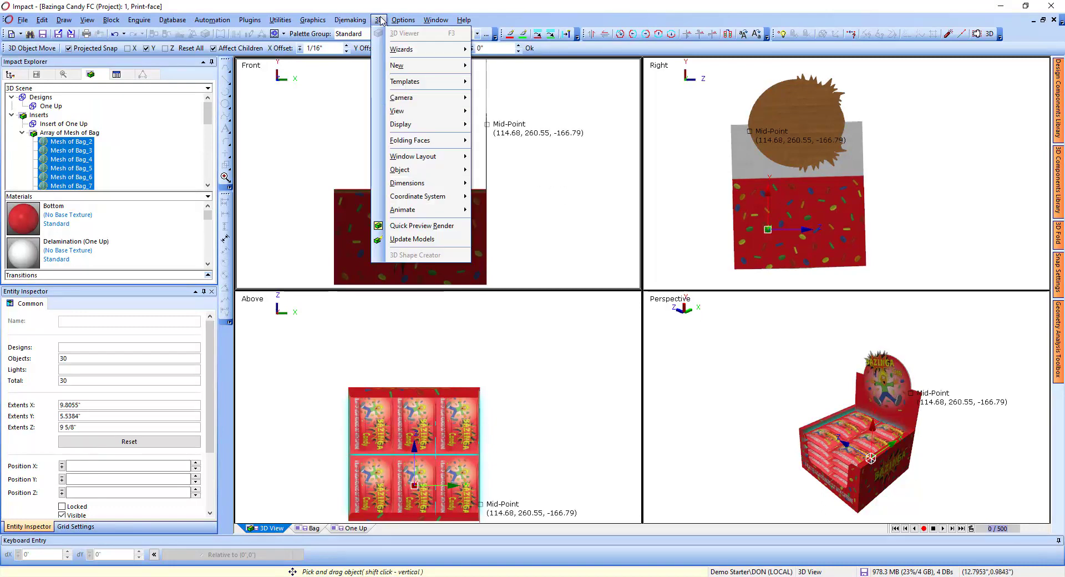
pyautogui.moveTo(394, 132)
pyautogui.moveTo(412, 156)
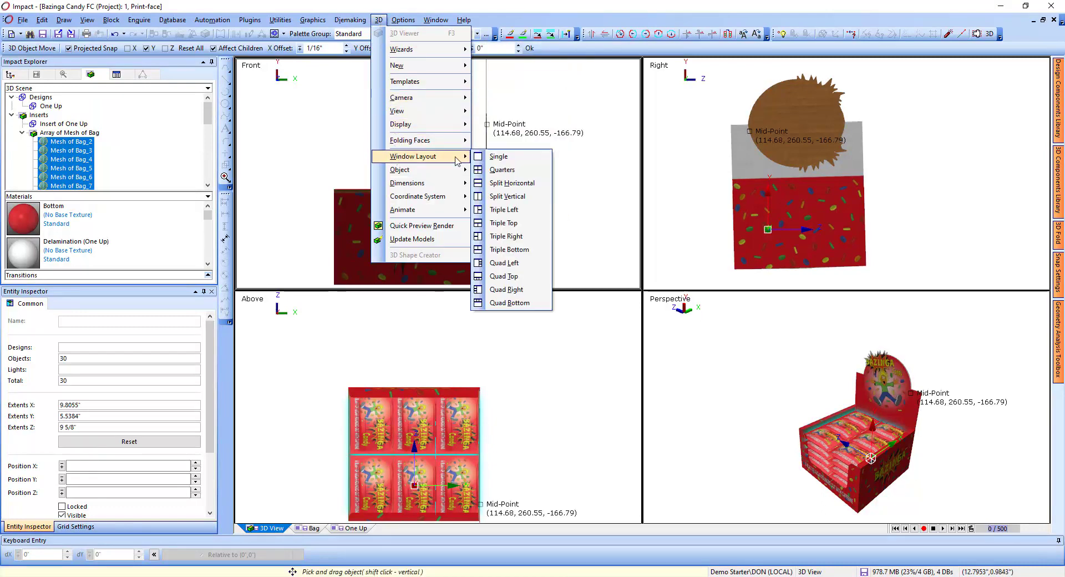
pyautogui.click(497, 157)
pyautogui.moveTo(474, 470); pyautogui.dragTo(782, 334, button='middle')
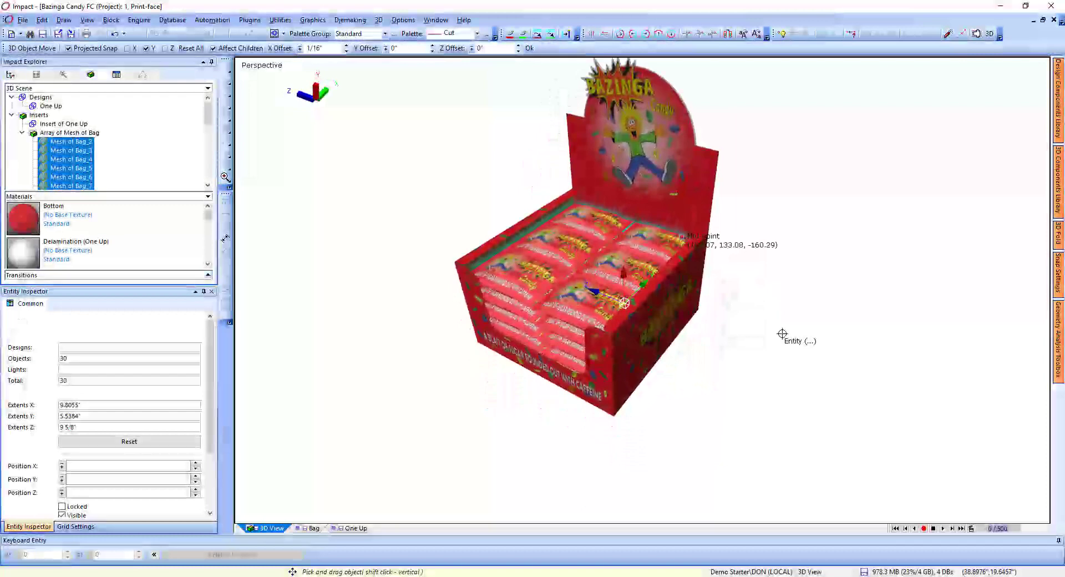
pyautogui.moveTo(783, 335); pyautogui.dragTo(782, 349, button='middle')
pyautogui.click(847, 351)
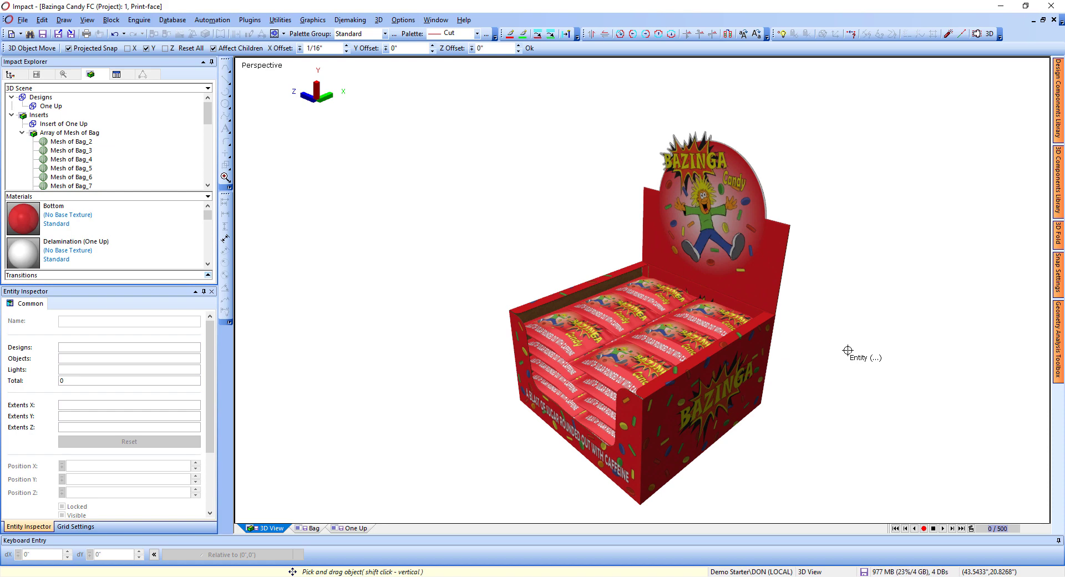
# - Start an export of the filled carton in Adobe PDF format with the Adobe 3D PDF export preset
pyautogui.click(23, 20)
pyautogui.moveTo(77, 161)
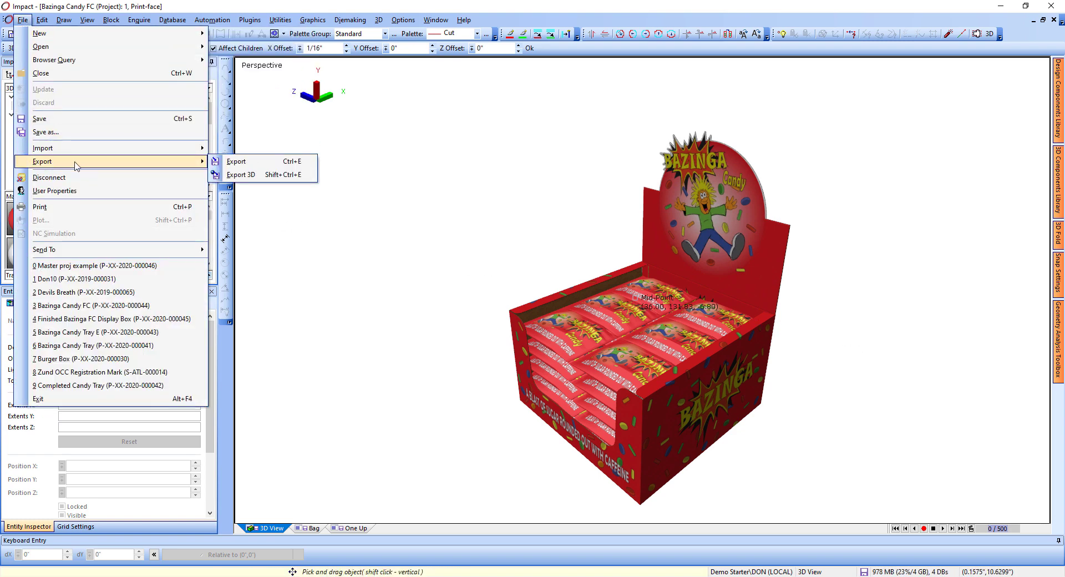
pyautogui.click(254, 163)
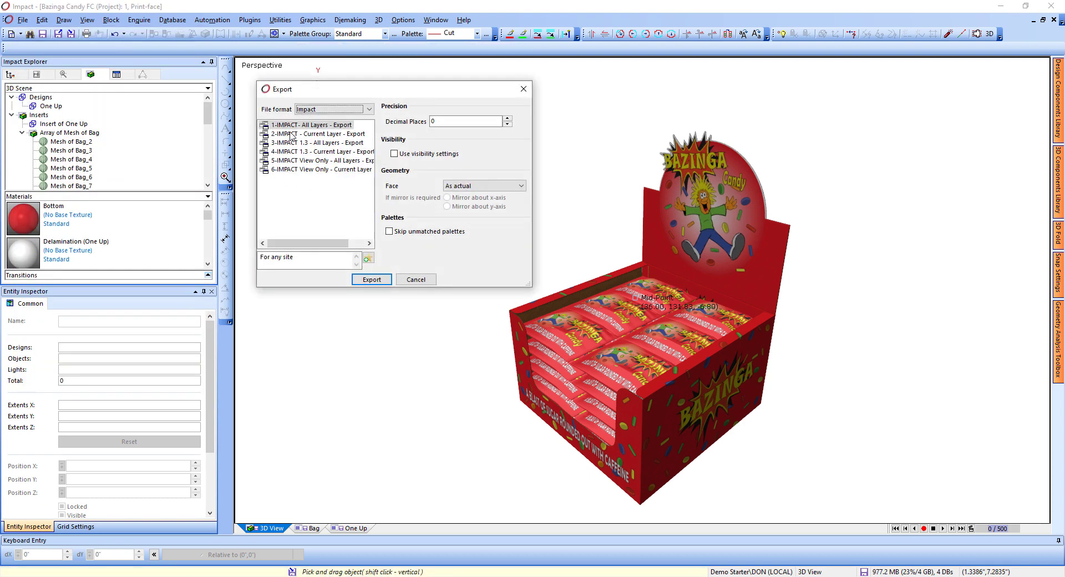
pyautogui.click(332, 110)
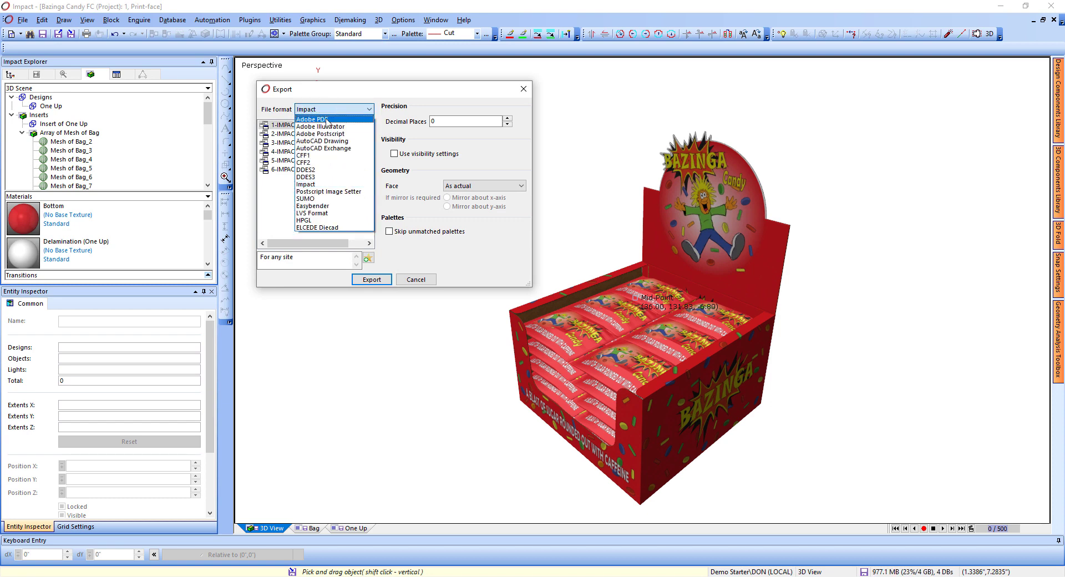
pyautogui.click(328, 123)
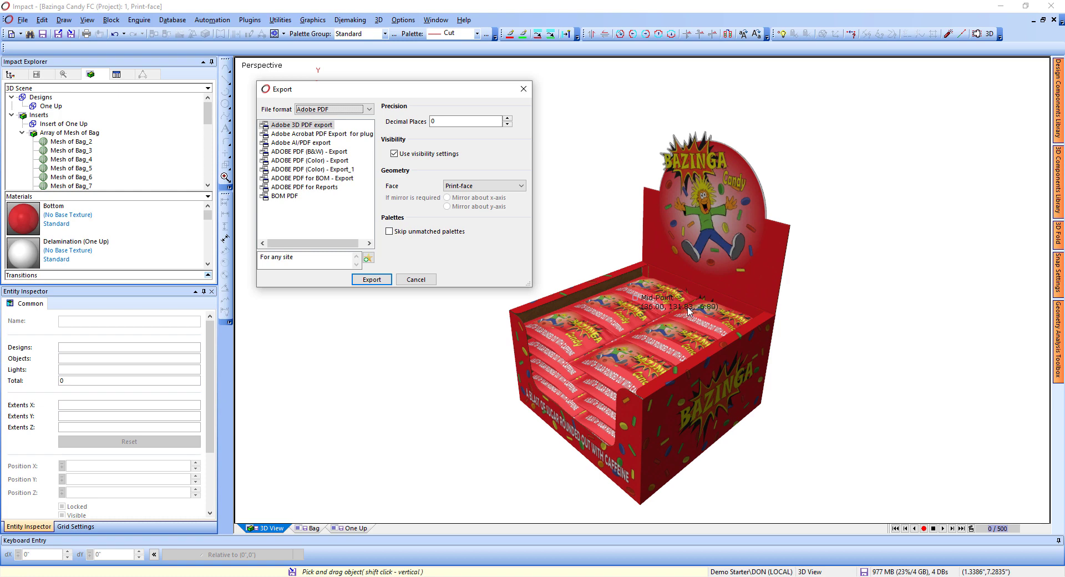
pyautogui.click(380, 281)
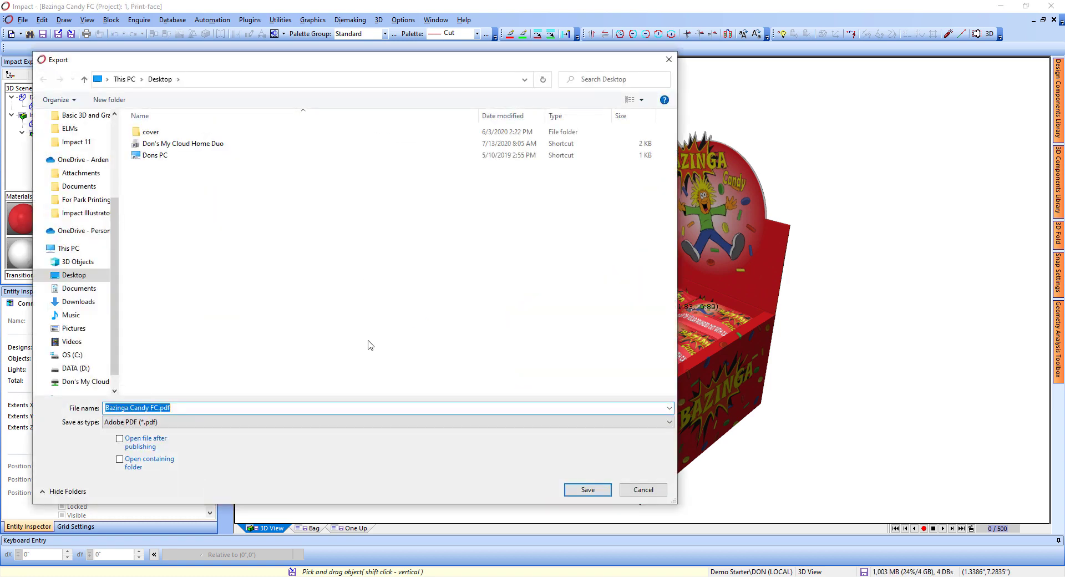
# - Save the export as Bazinga Candy FC.pdf on the Desktop with the file opening after publishing
pyautogui.click(73, 278)
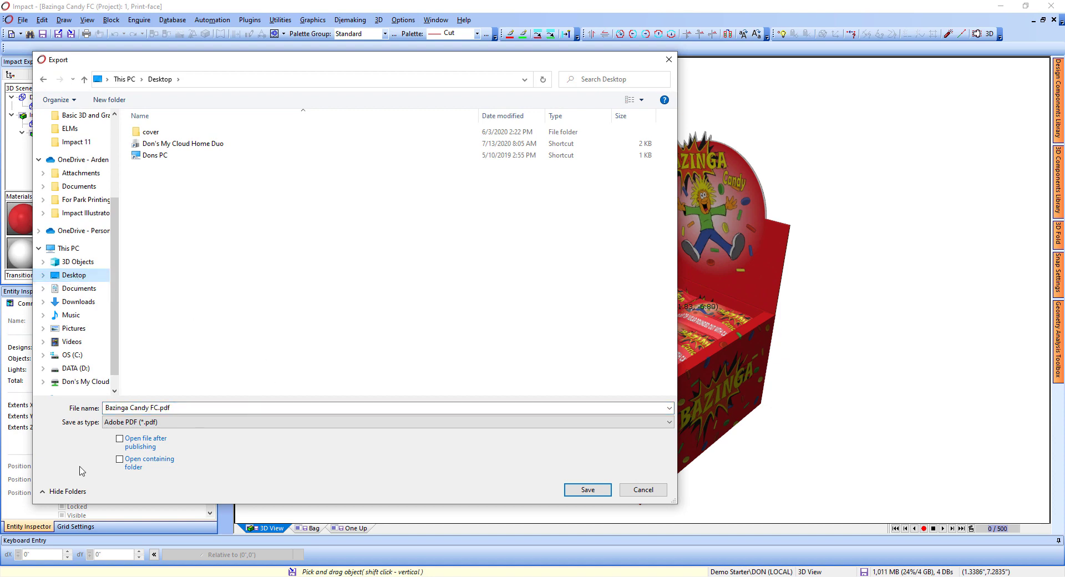
pyautogui.click(119, 438)
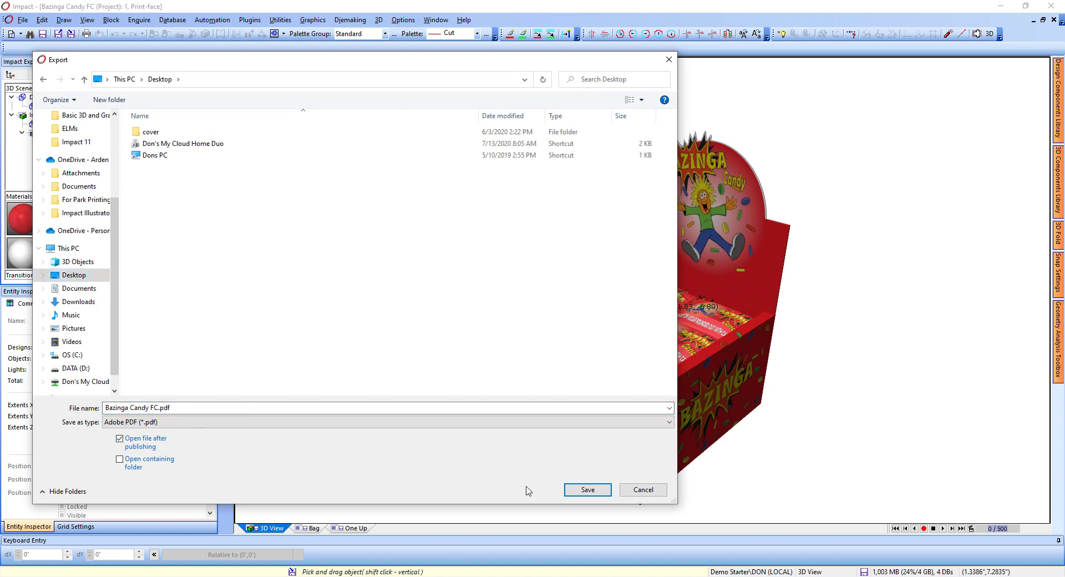
pyautogui.click(586, 490)
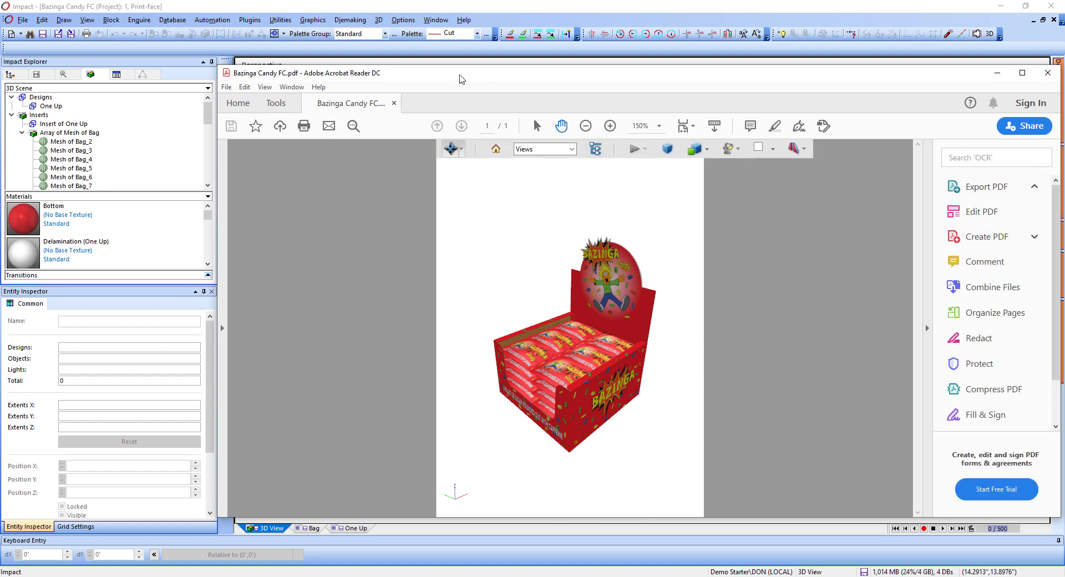
# - Examine the exported 3D carton in Acrobat Reader from several angles, including close-ups of the bags and graphics
pyautogui.moveTo(462, 79); pyautogui.dragTo(426, 61)
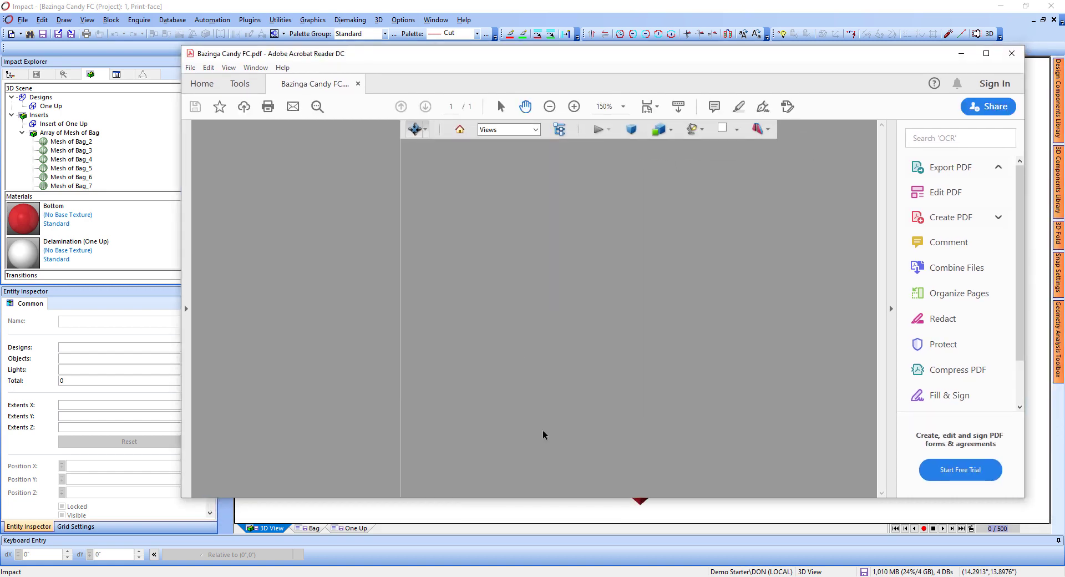
pyautogui.moveTo(543, 417); pyautogui.dragTo(600, 328)
pyautogui.scroll(5, 600, 328)
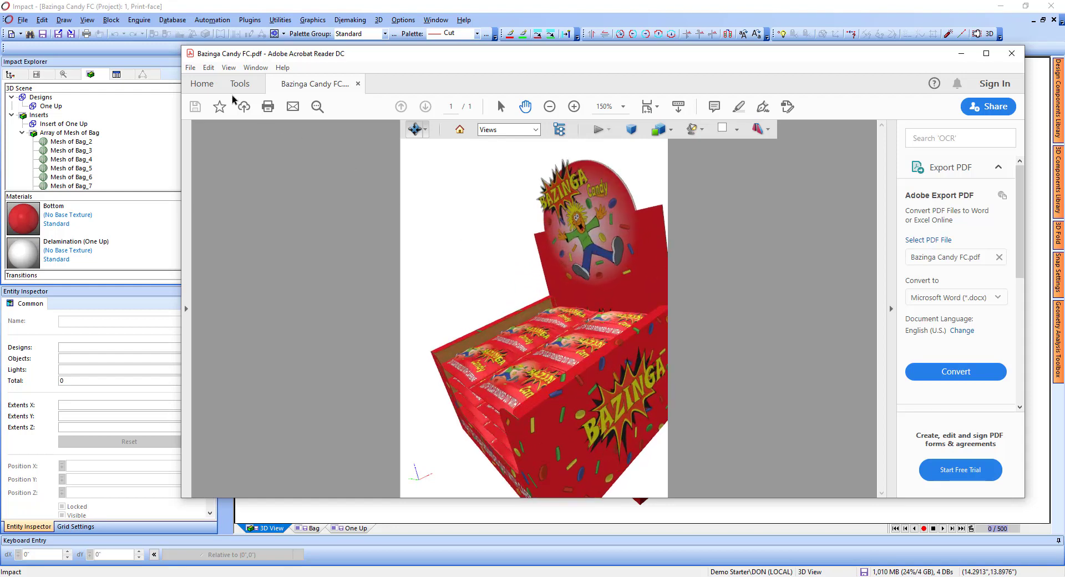
pyautogui.moveTo(436, 396); pyautogui.dragTo(433, 340)
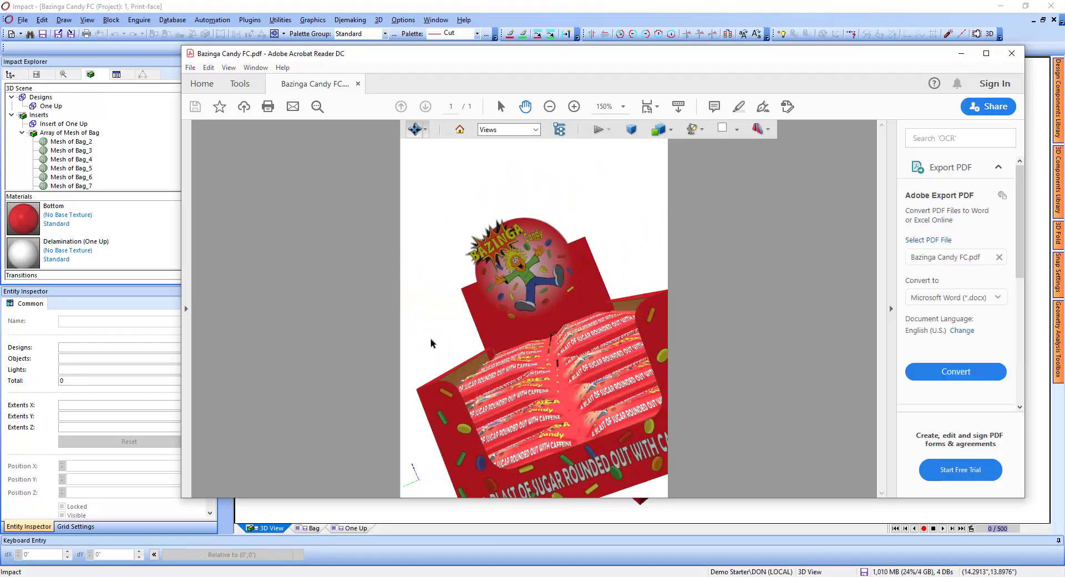
pyautogui.scroll(-4, 433, 340)
pyautogui.moveTo(530, 327); pyautogui.dragTo(513, 388)
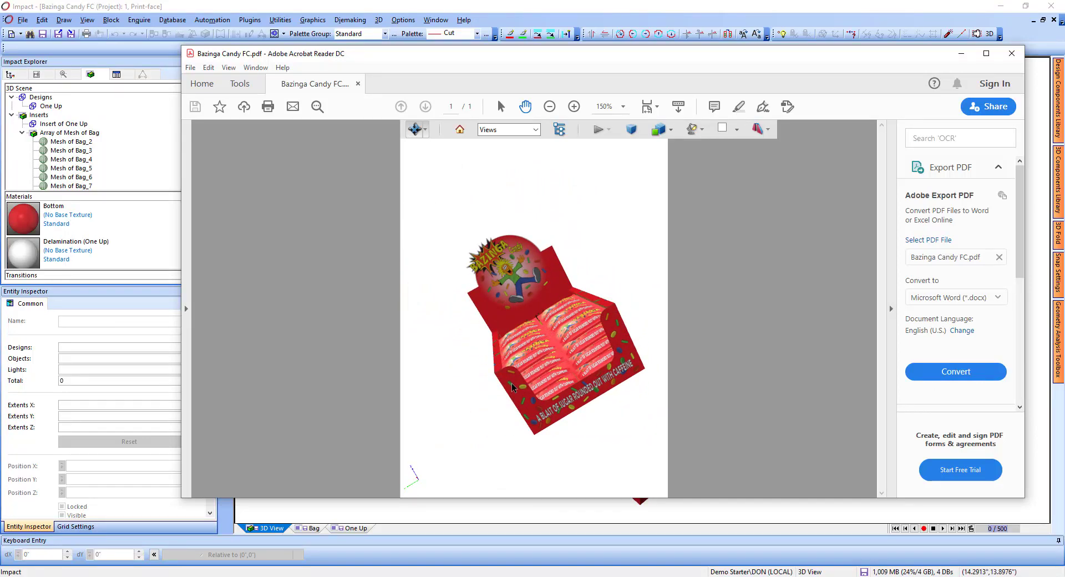
pyautogui.scroll(1, 439, 361)
pyautogui.moveTo(638, 336); pyautogui.dragTo(584, 429)
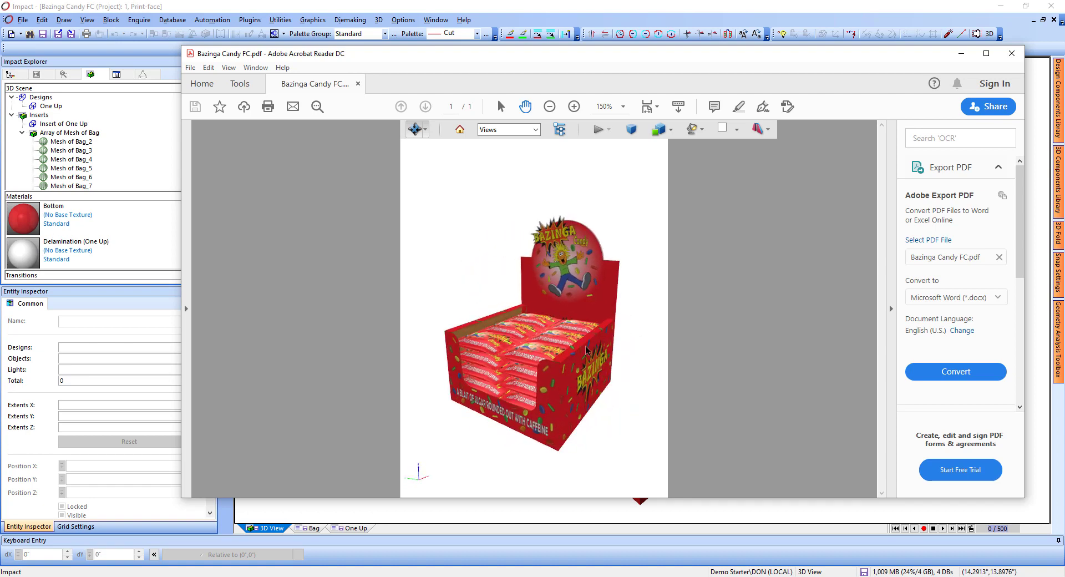
pyautogui.moveTo(555, 321)
pyautogui.mouseDown()
pyautogui.moveTo(552, 355)
pyautogui.moveTo(556, 320)
pyautogui.mouseUp()
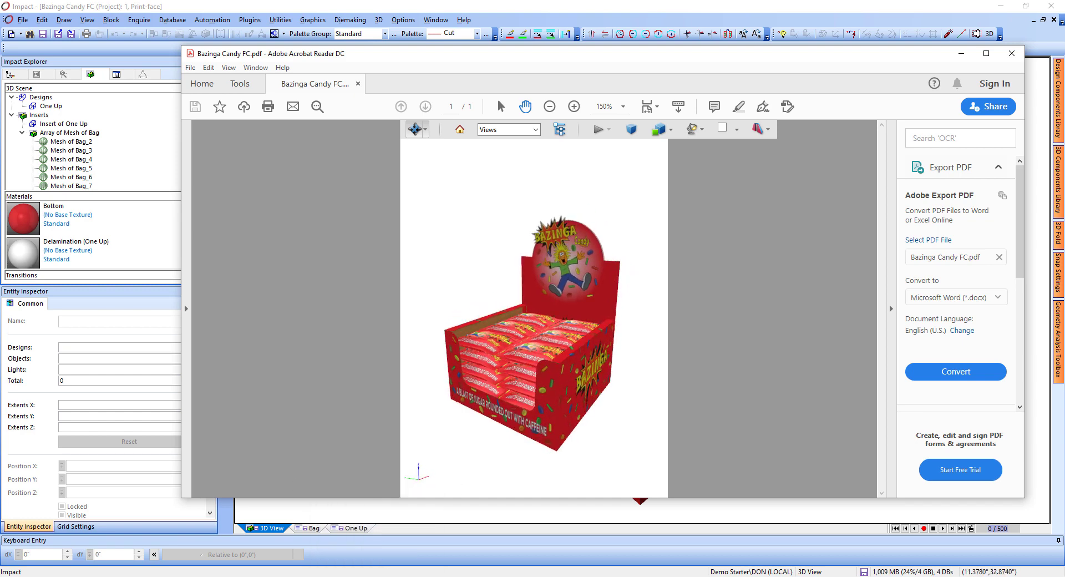
pyautogui.moveTo(541, 362); pyautogui.dragTo(534, 411)
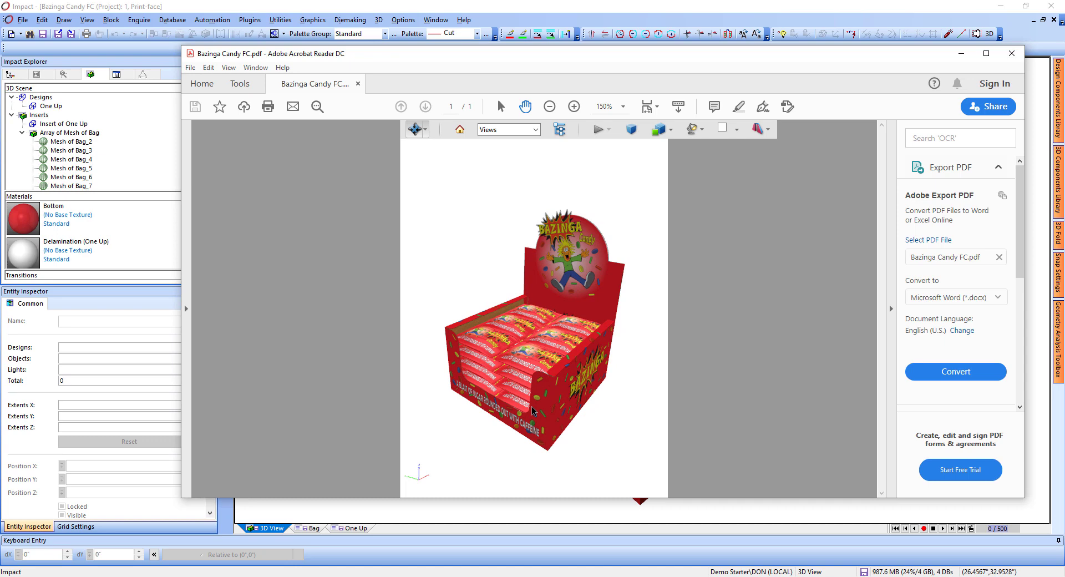
pyautogui.scroll(5, 545, 331)
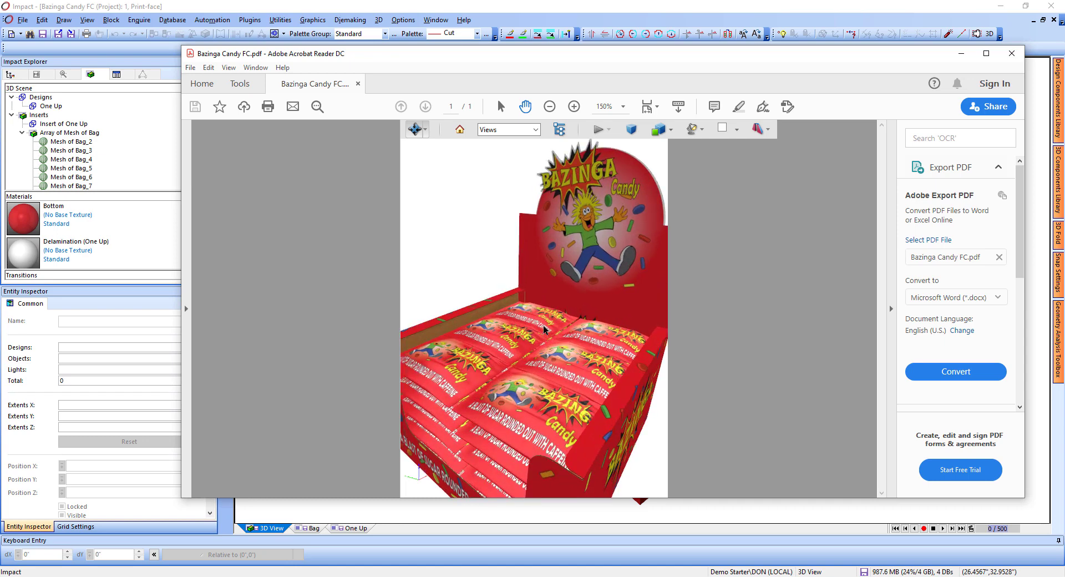
pyautogui.scroll(3, 605, 208)
pyautogui.moveTo(605, 208); pyautogui.dragTo(642, 215)
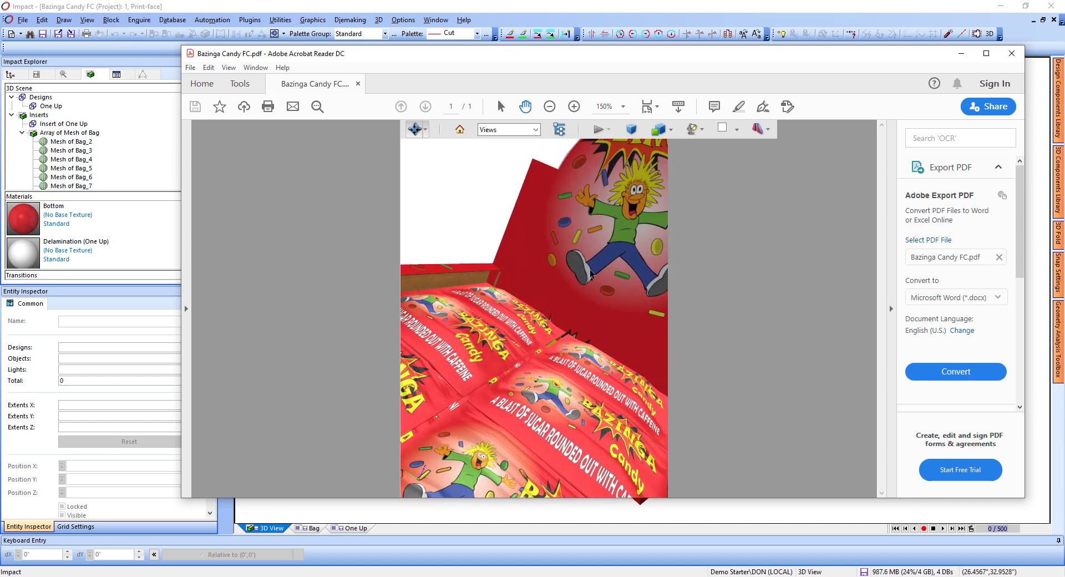
# - Close the exported PDF and close the Bazinga Candy FC project in Impact without saving changes
pyautogui.click(1013, 54)
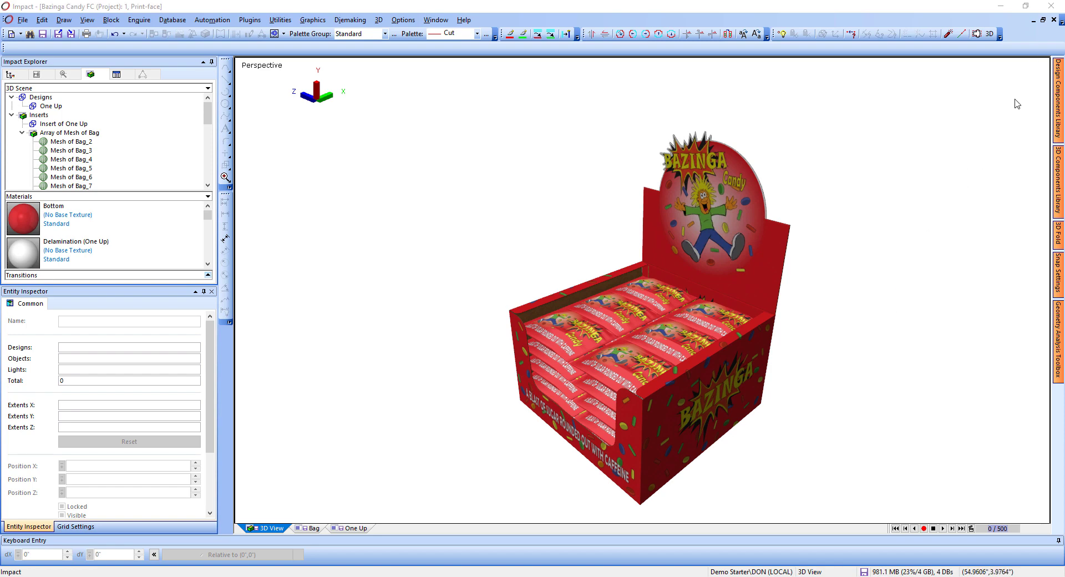
pyautogui.click(1054, 21)
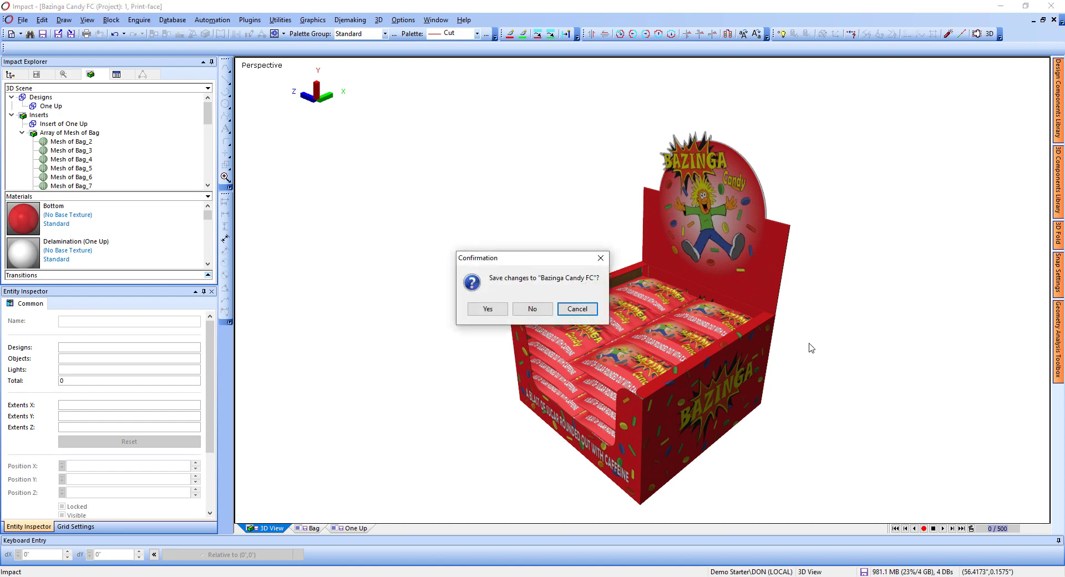
pyautogui.click(533, 309)
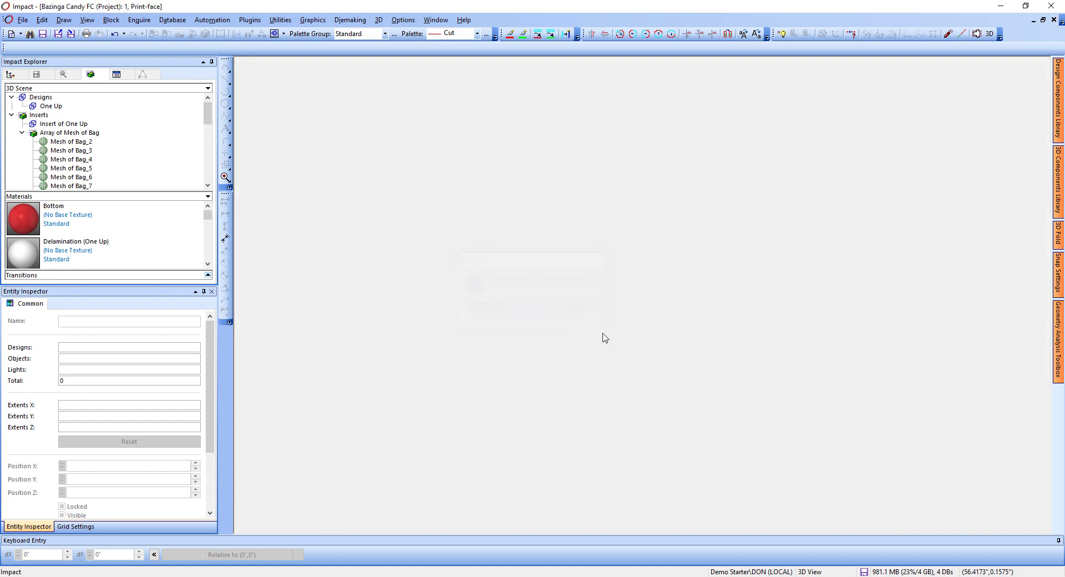
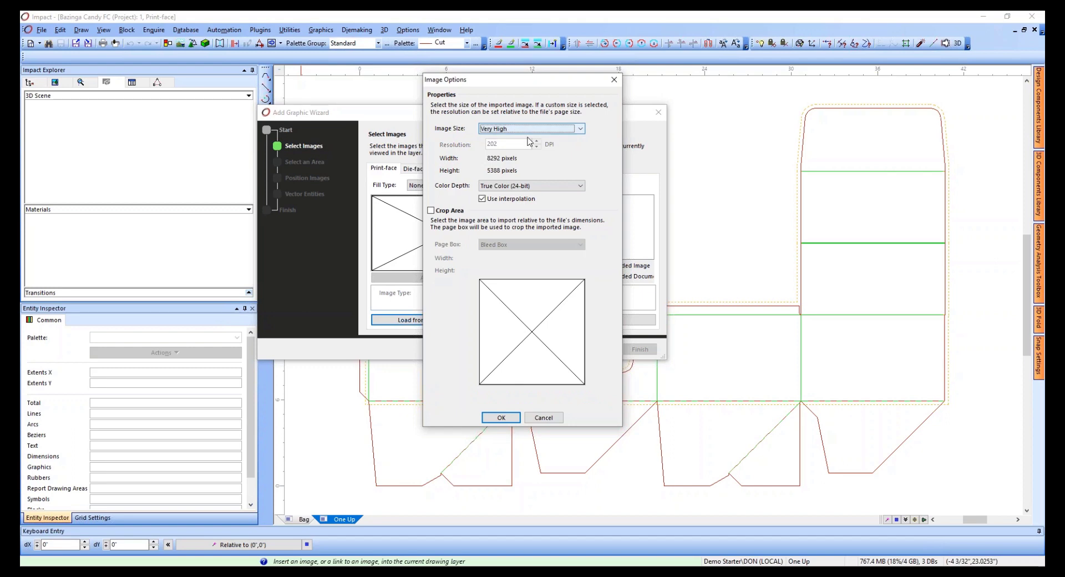
# - Try the Very High and Custom image sizes in the graphic's import options and cancel the Add Graphic Wizard
pyautogui.click(484, 132)
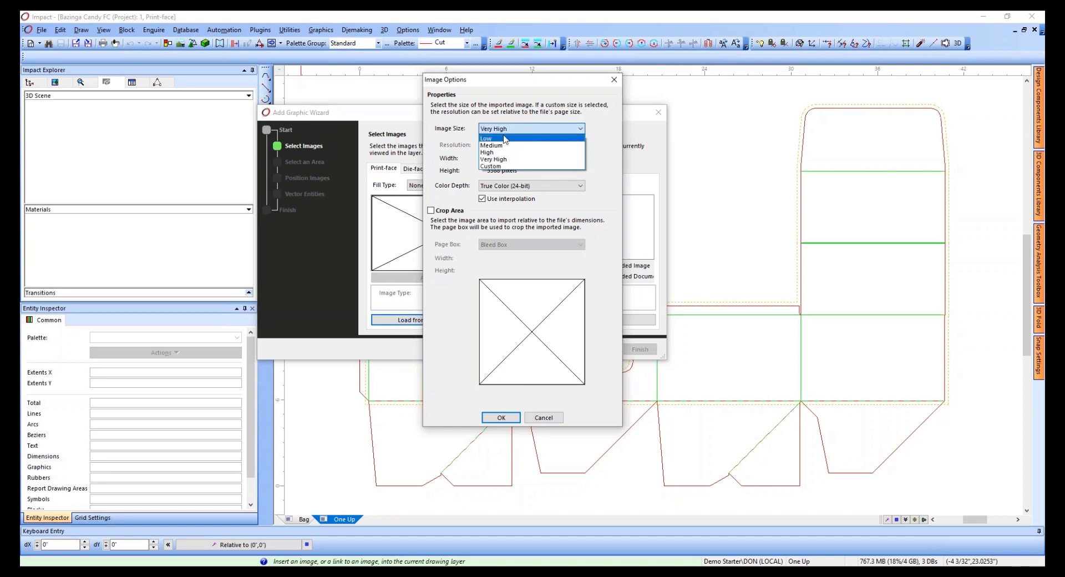
pyautogui.click(502, 159)
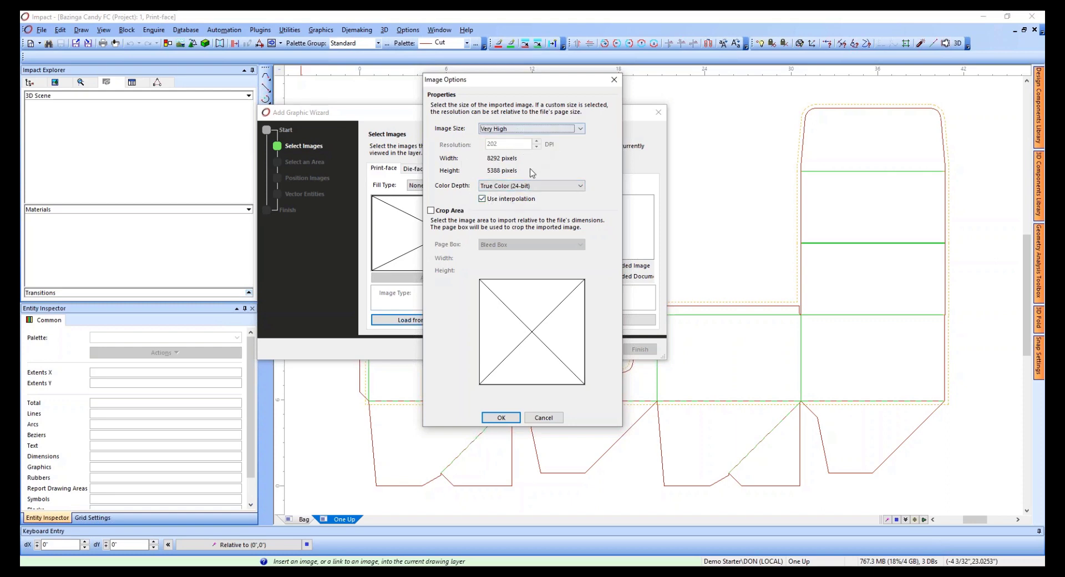
pyautogui.click(552, 129)
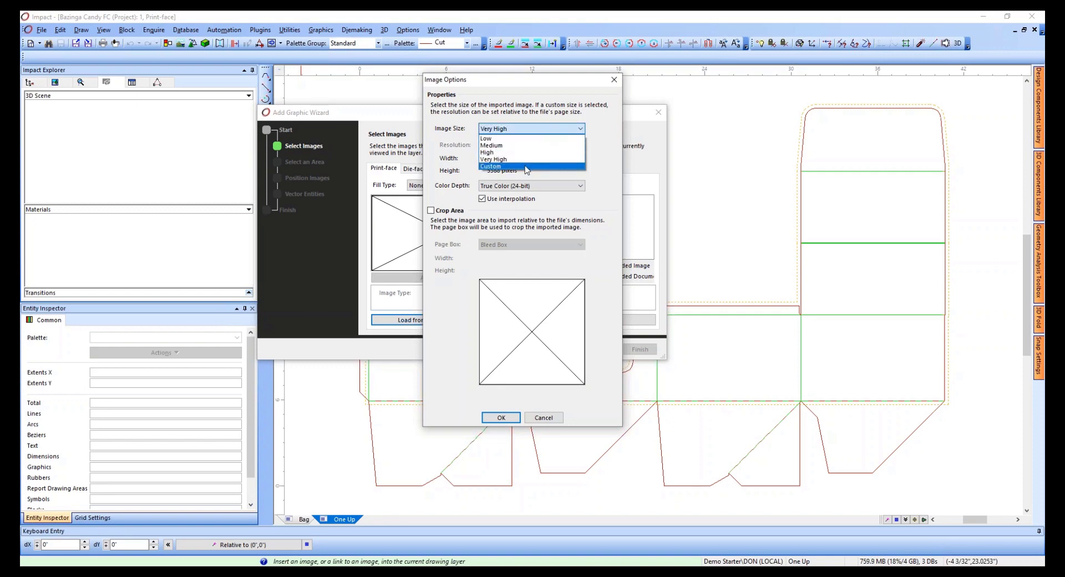
pyautogui.click(528, 166)
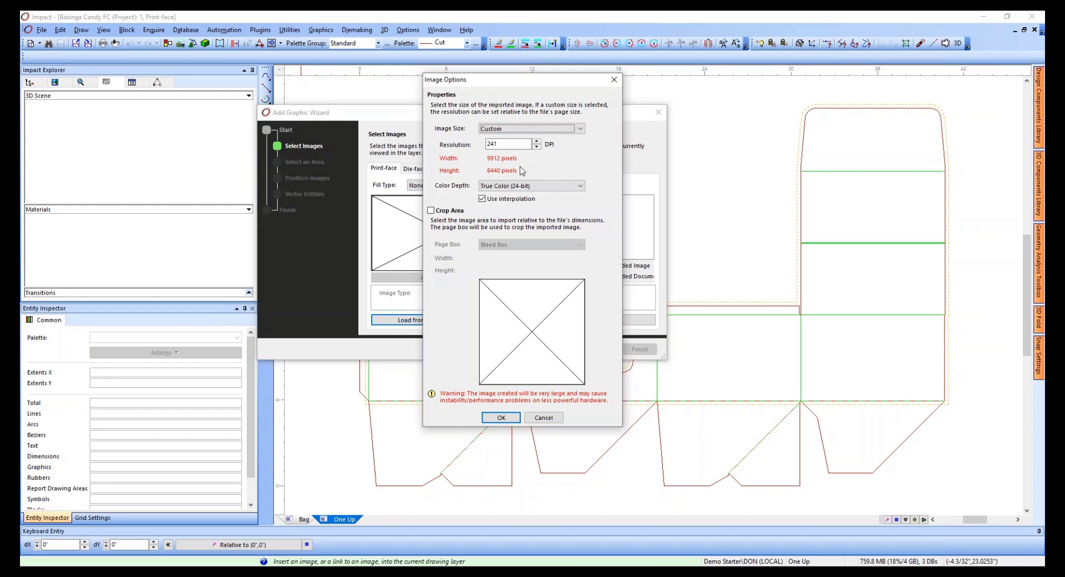
pyautogui.click(545, 420)
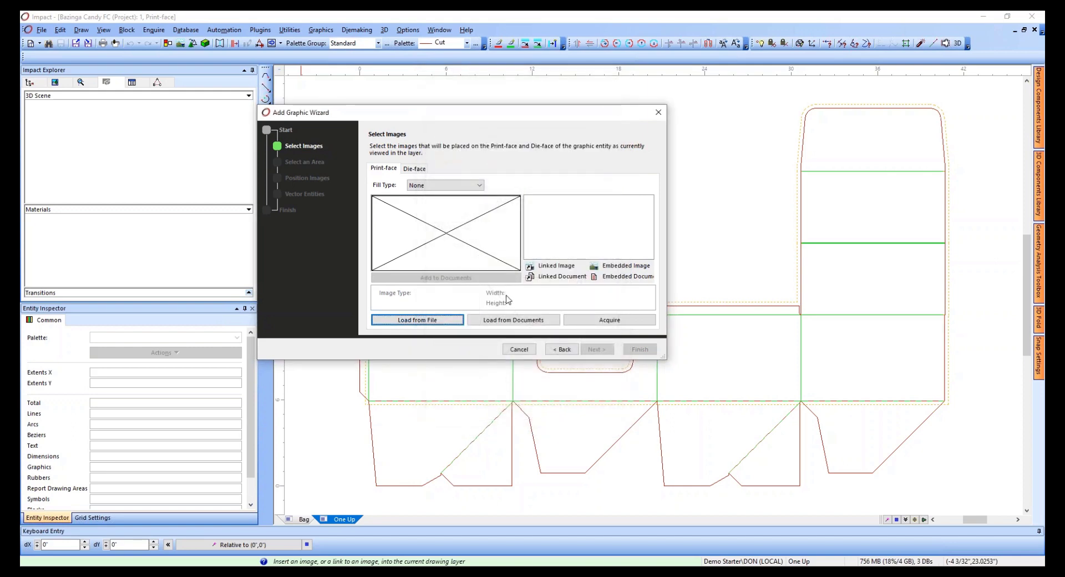
pyautogui.click(520, 350)
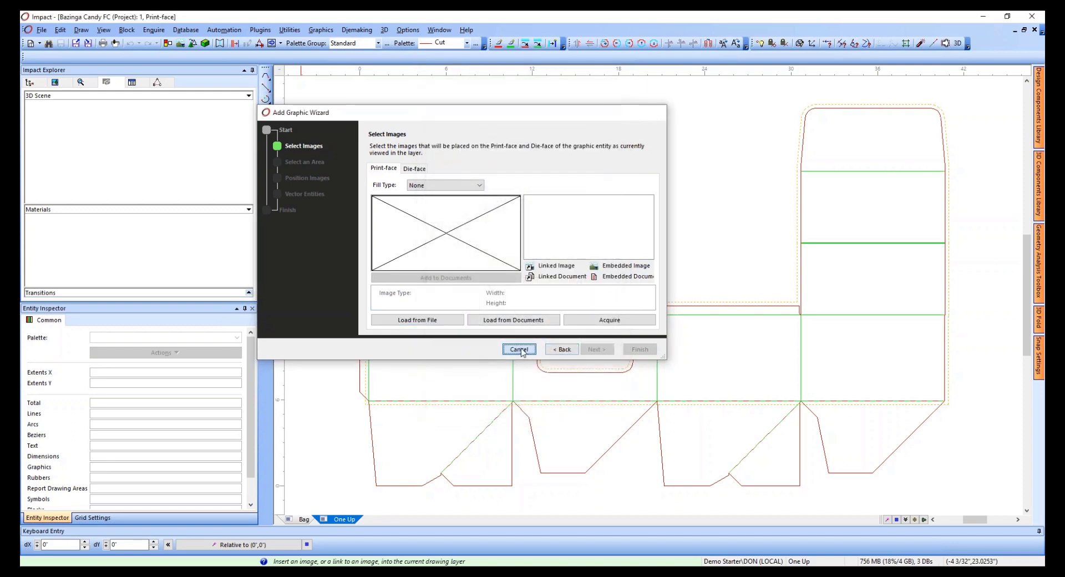
# - Create a folded 3D model of the One Up tray, using a bottom flap as the model origin
pyautogui.click(205, 42)
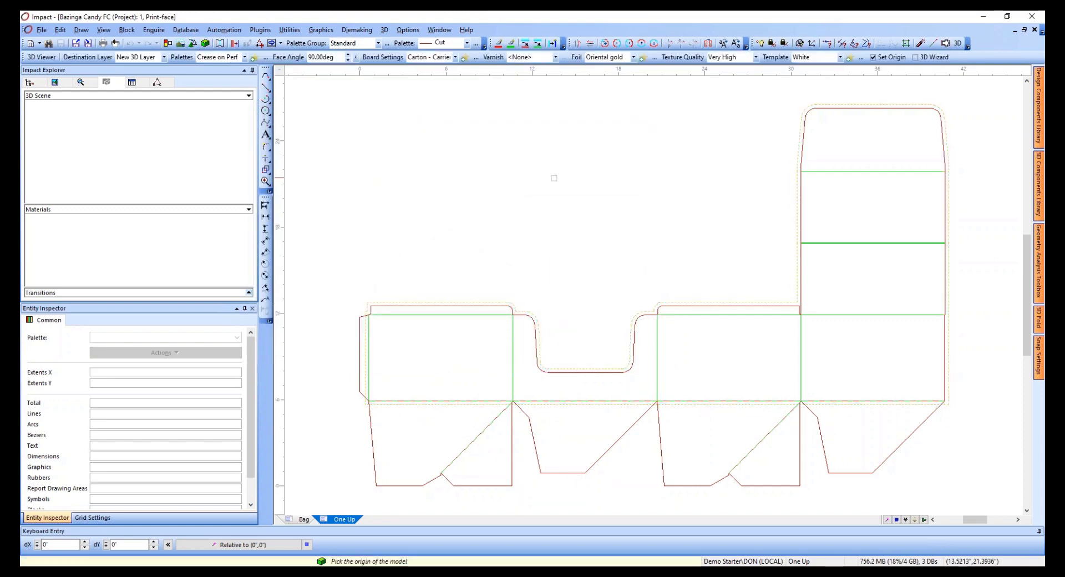
pyautogui.click(582, 435)
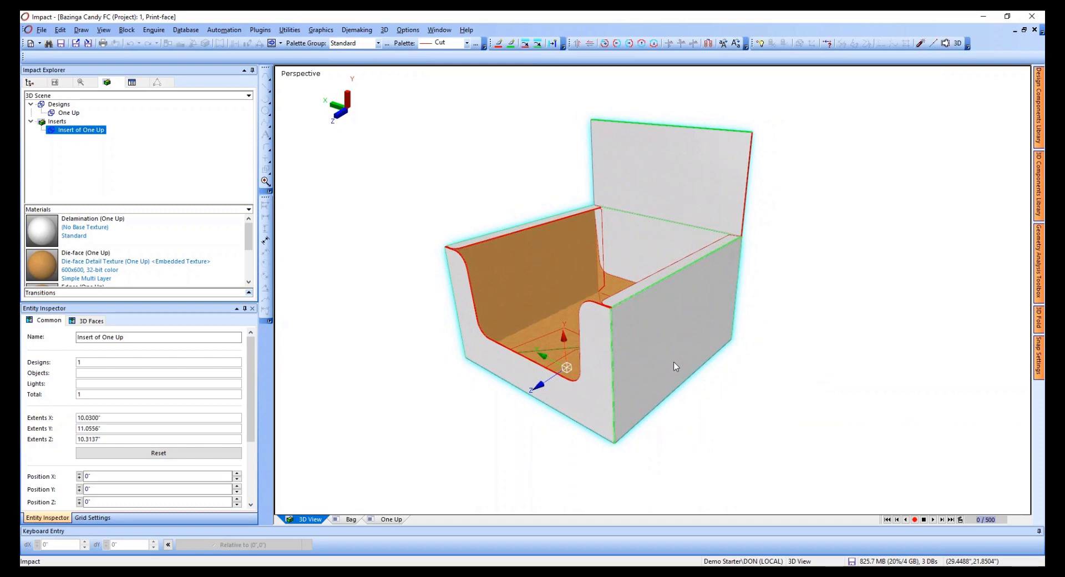
# - Add an aligned dimension for the height of the tray's outer side panel, ending at the mid-point of its lower edge
pyautogui.click(267, 241)
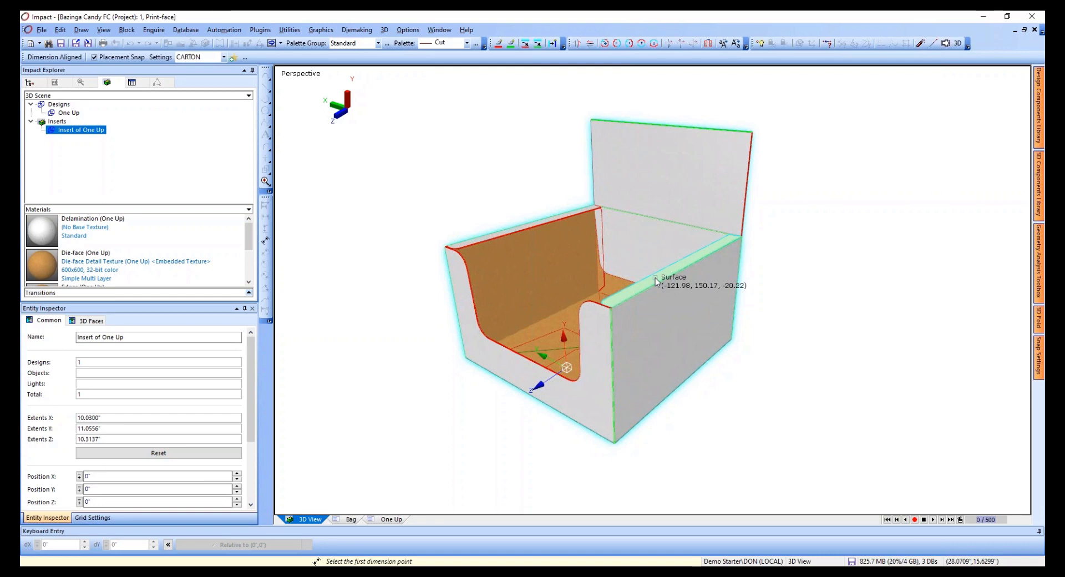
pyautogui.click(691, 267)
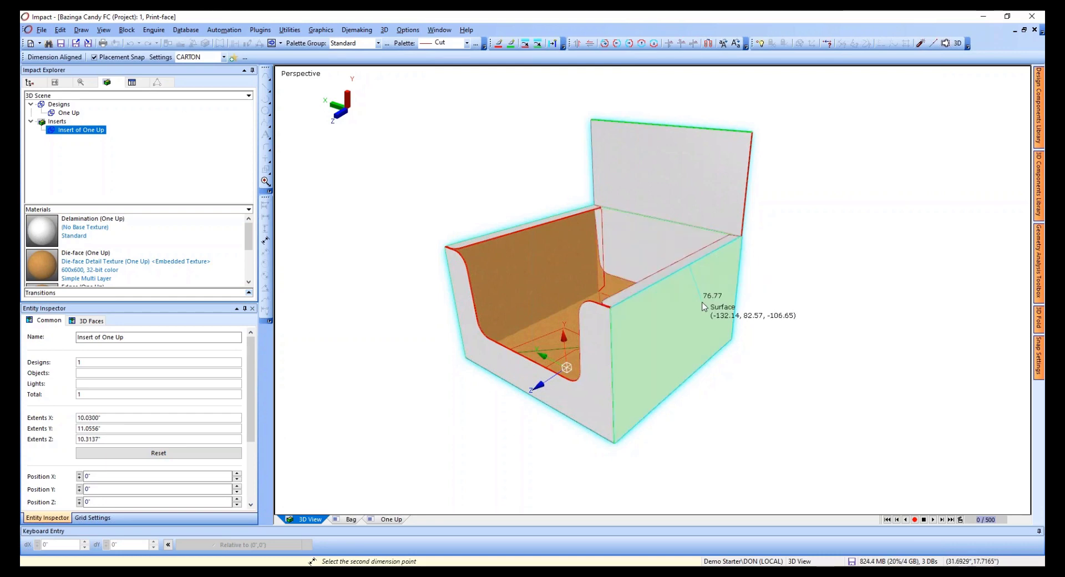
pyautogui.moveTo(693, 279); pyautogui.dragTo(663, 362, button='middle')
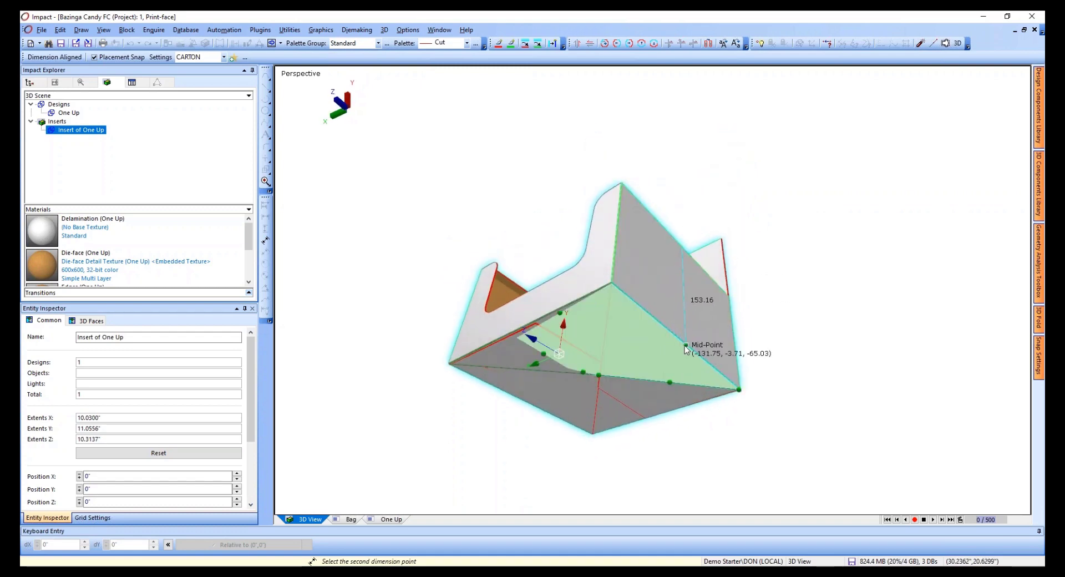
pyautogui.click(687, 347)
pyautogui.click(773, 330)
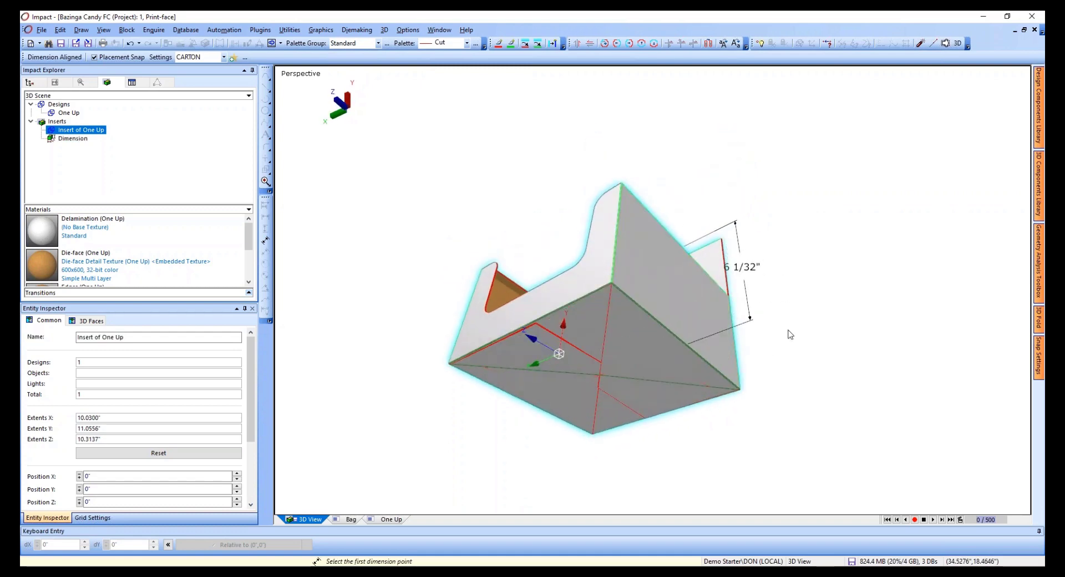
pyautogui.moveTo(788, 331); pyautogui.dragTo(908, 323, button='middle')
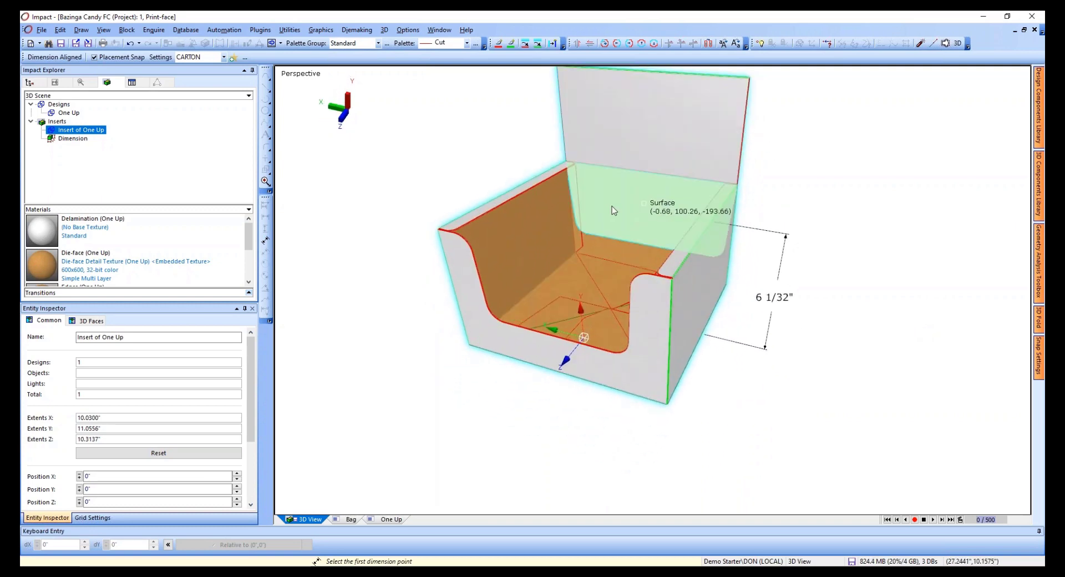
pyautogui.scroll(-1, 501, 260)
pyautogui.scroll(2, 529, 260)
pyautogui.moveTo(527, 256)
pyautogui.mouseDown(button='middle')
pyautogui.moveTo(536, 256)
pyautogui.moveTo(522, 262)
pyautogui.mouseUp(button='middle')
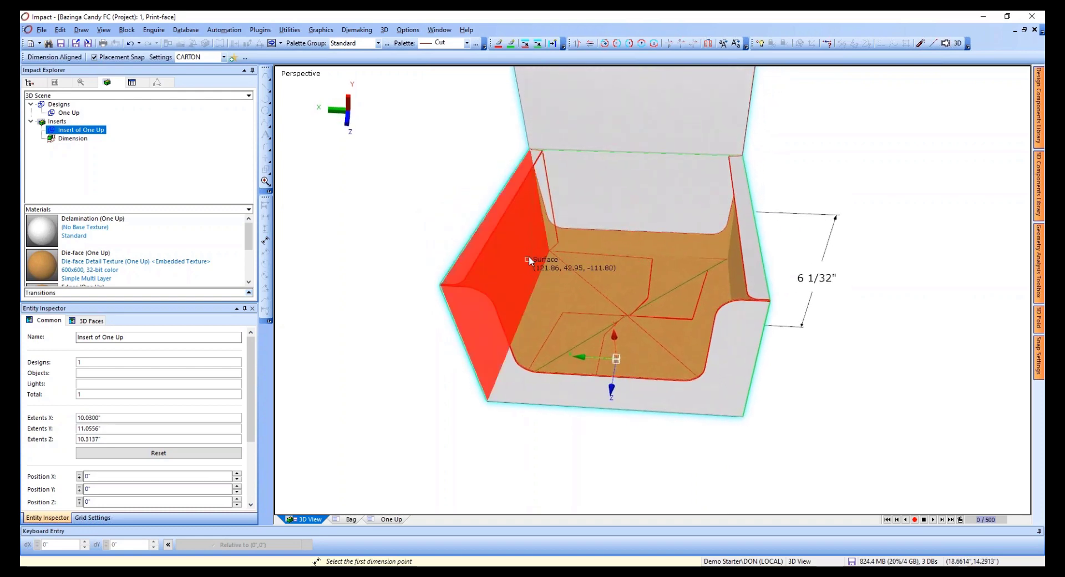
# - Add an aligned dimension for the tray's inside width between the lower-edge mid-points of the two side panels' inner faces
pyautogui.click(524, 316)
pyautogui.moveTo(525, 306); pyautogui.dragTo(734, 345, button='middle')
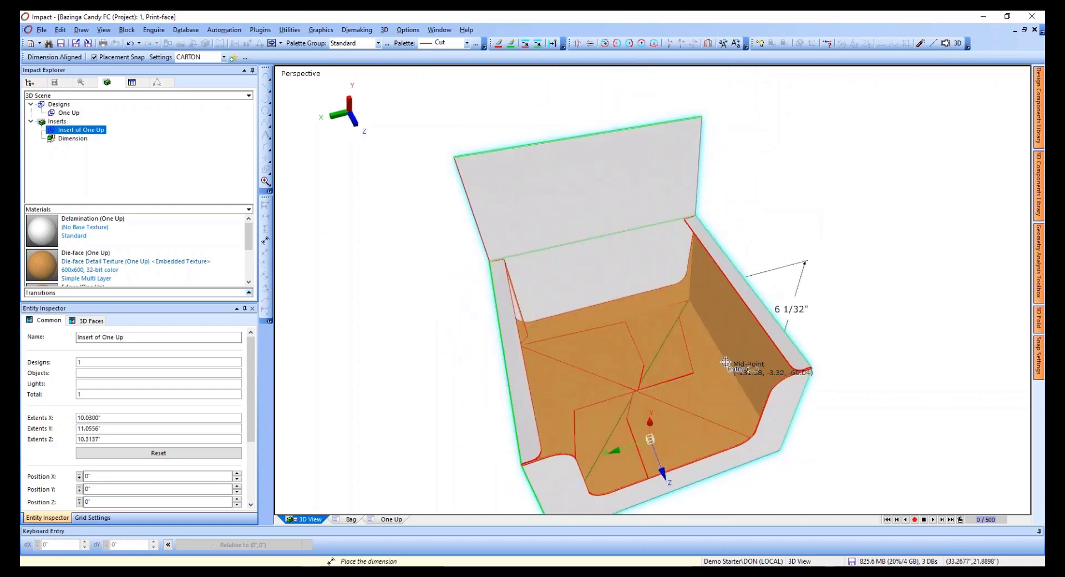
pyautogui.click(727, 361)
pyautogui.click(763, 201)
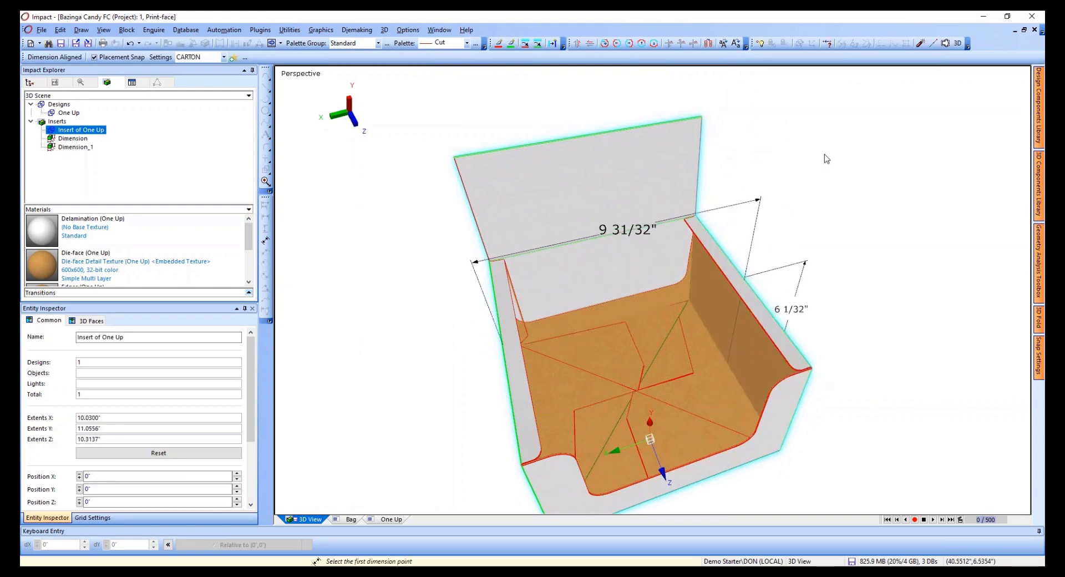
# - Add an aligned dimension for the tray's outside width between the side panels' lower-edge mid-points, placed above the inside-width dimension
pyautogui.moveTo(824, 159); pyautogui.dragTo(804, 256, button='middle')
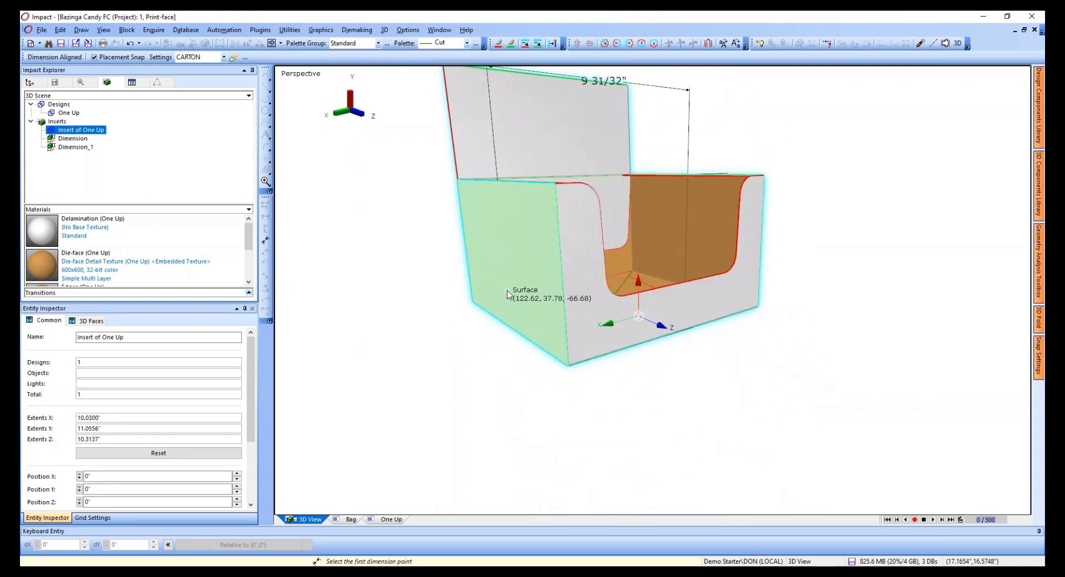
pyautogui.click(510, 331)
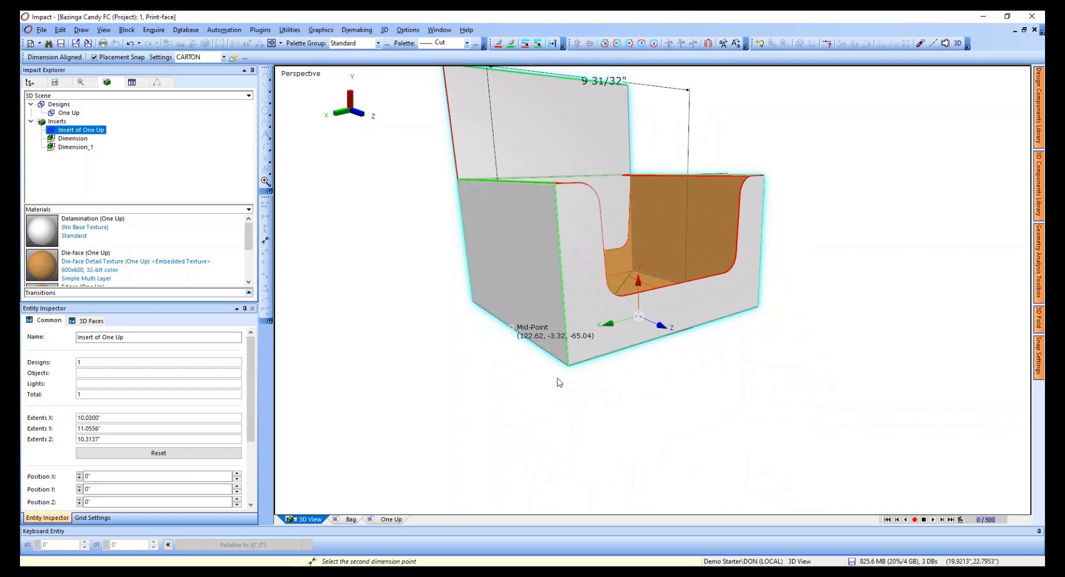
pyautogui.moveTo(558, 382); pyautogui.dragTo(692, 373, button='middle')
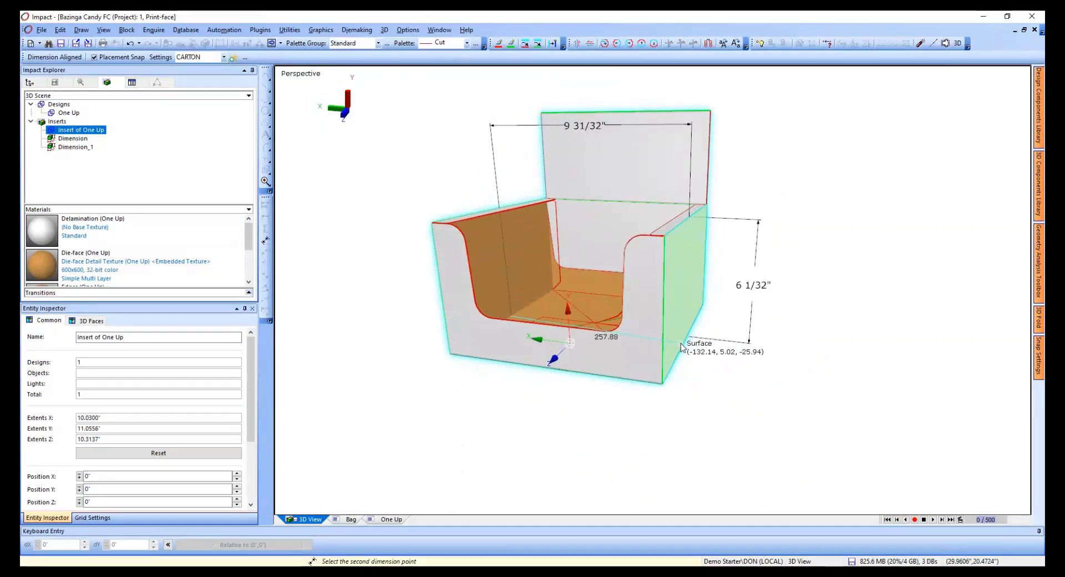
pyautogui.click(699, 334)
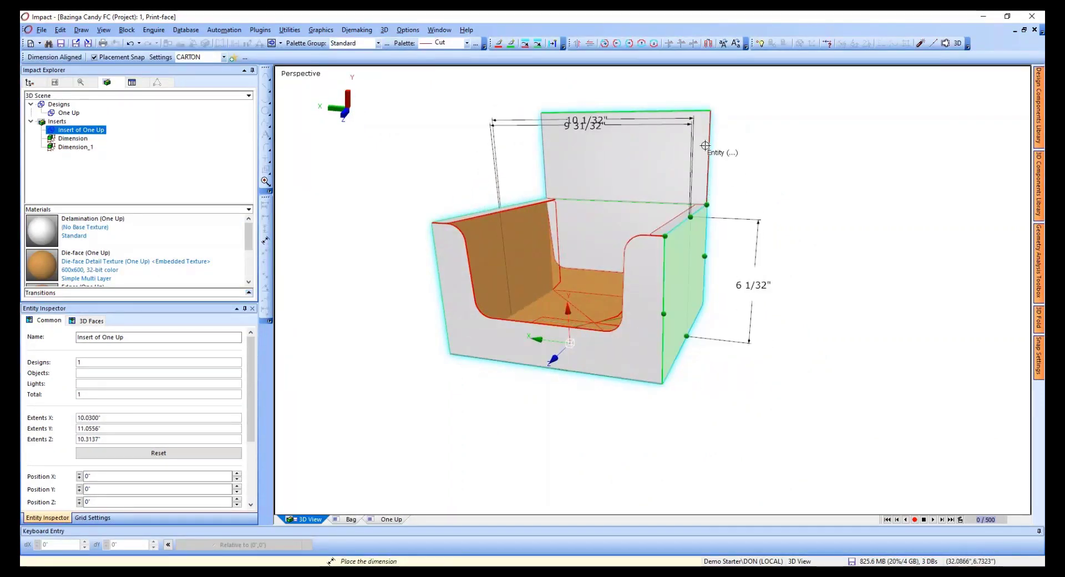
pyautogui.click(703, 103)
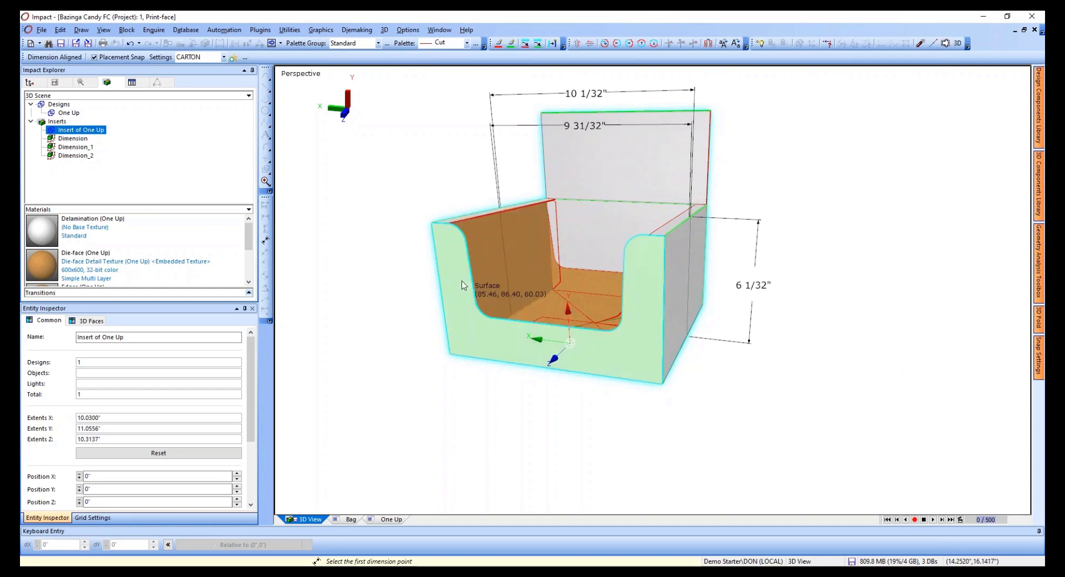
# - Start a new graphic on the One Up design and load Bazinga Candy FC Reg graphic.pdf as its print-face image
pyautogui.click(401, 520)
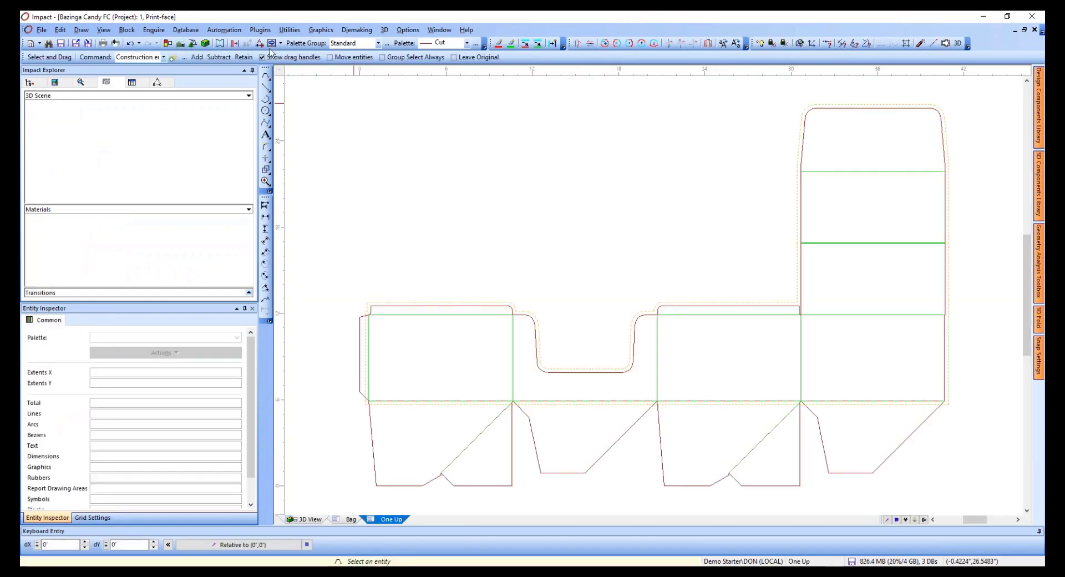
pyautogui.click(180, 43)
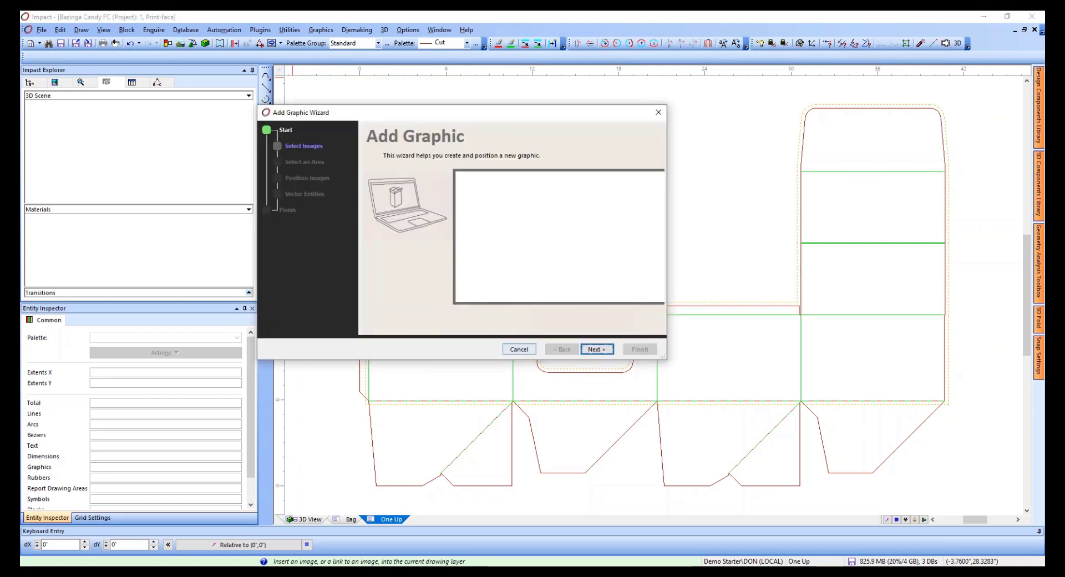
pyautogui.click(602, 349)
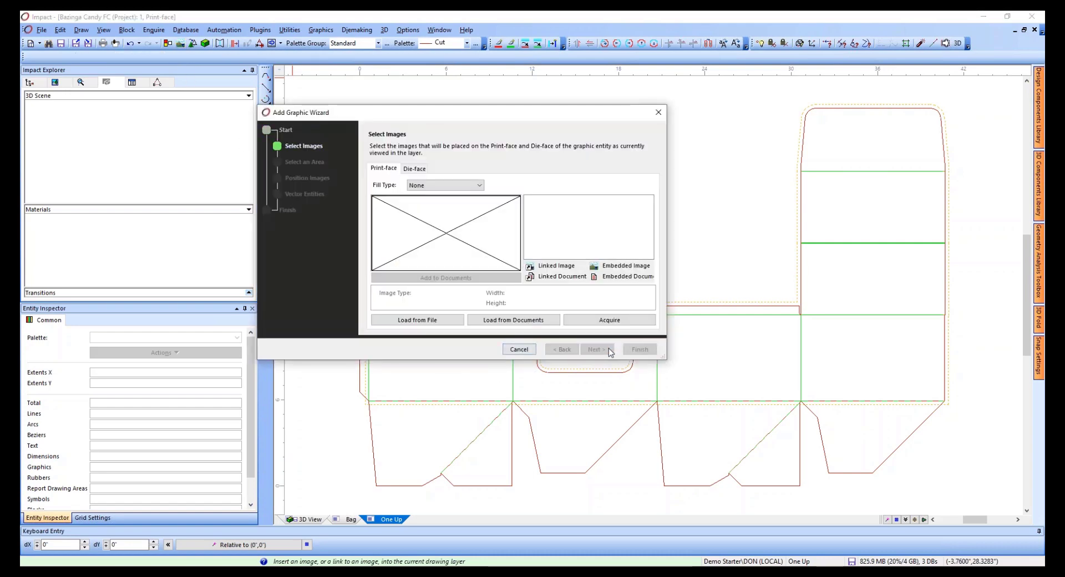
pyautogui.click(443, 321)
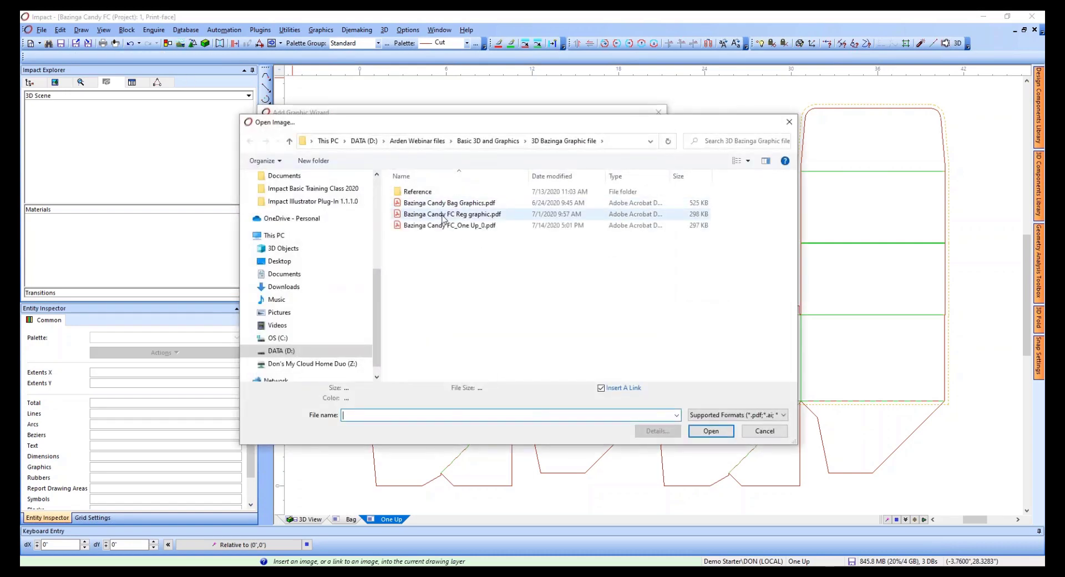
pyautogui.click(442, 216)
pyautogui.click(709, 431)
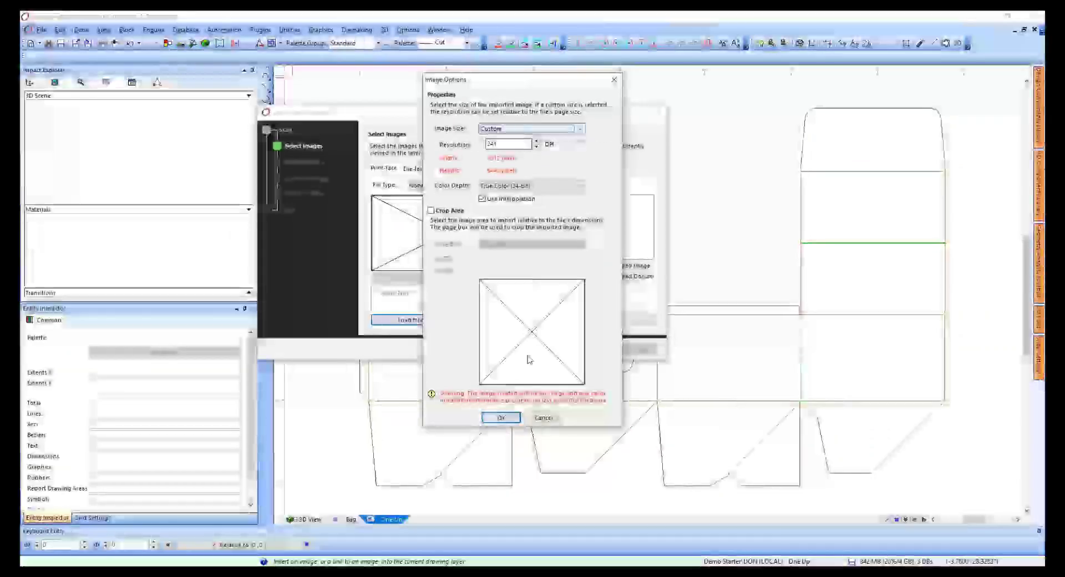
# - Import the artwork at the High image size and finish the graphic with the Automatic fill area
pyautogui.click(527, 128)
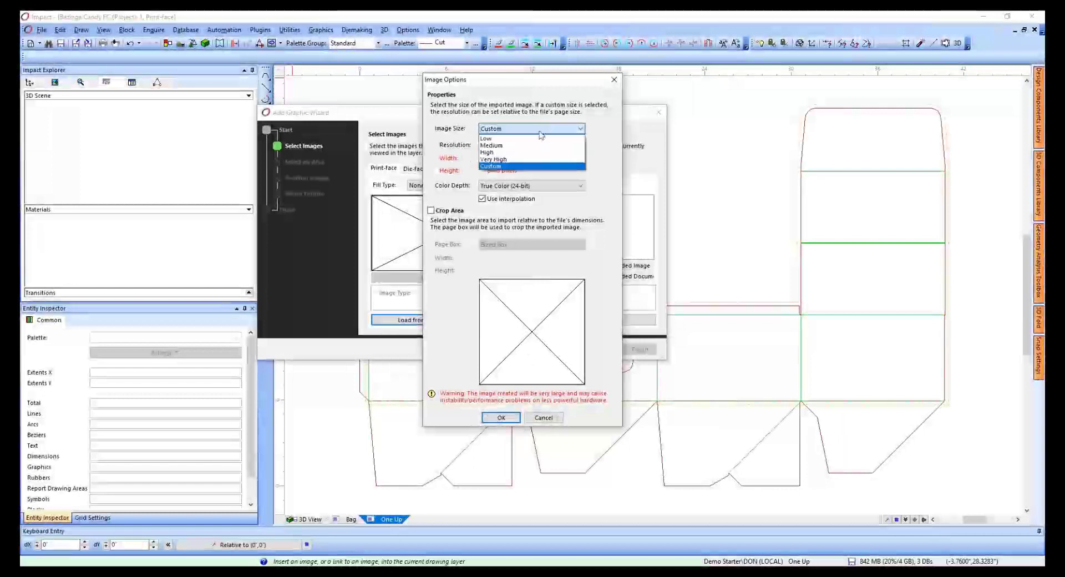
pyautogui.click(527, 153)
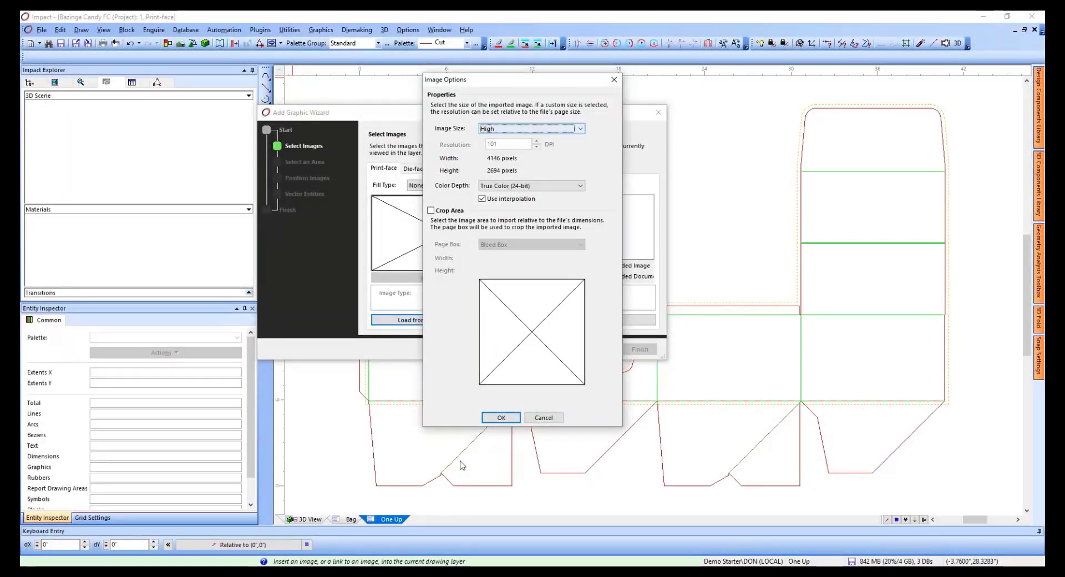
pyautogui.click(501, 417)
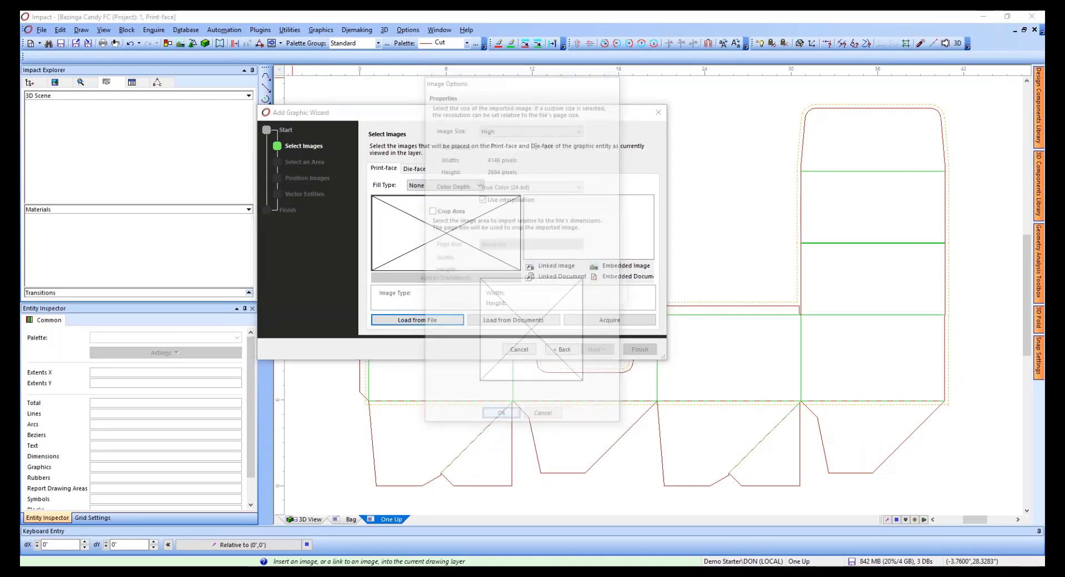
pyautogui.click(600, 349)
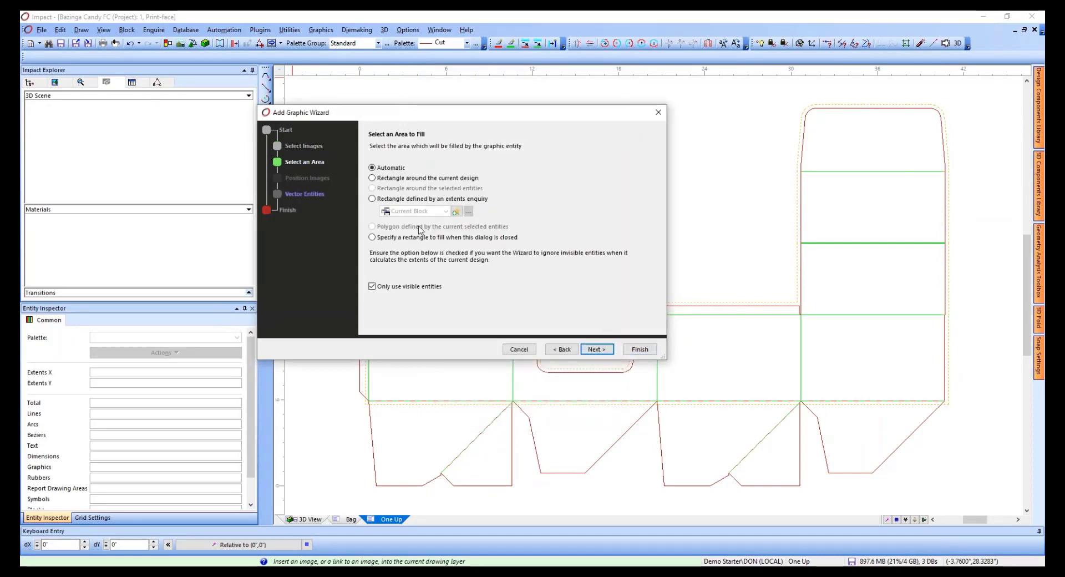
pyautogui.click(640, 349)
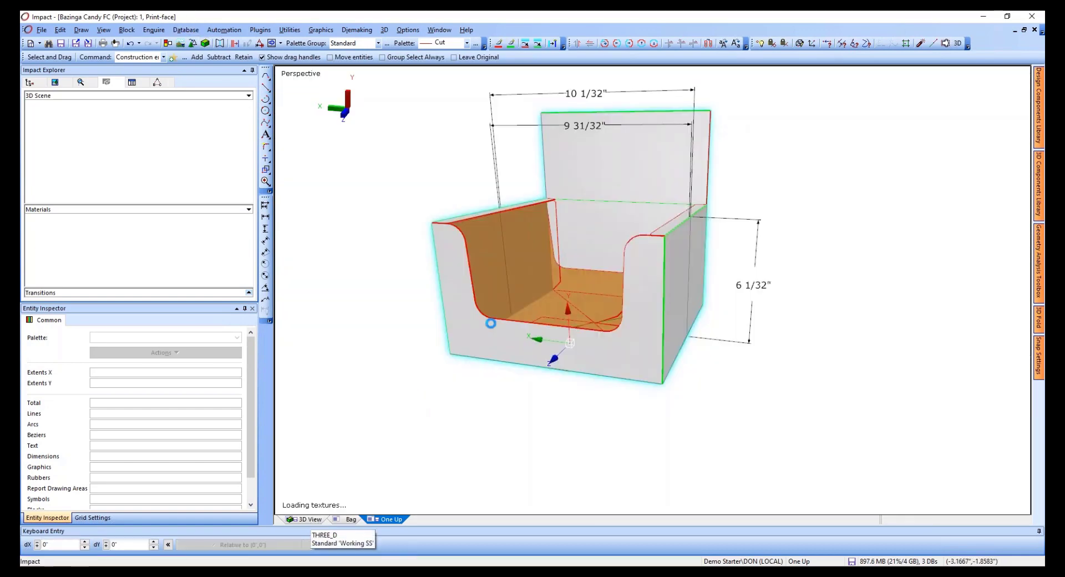
# - Update the folded tray in the 3D view with the new artwork and inspect the BAZINGA graphic on its side panel
pyautogui.rightClick(485, 298)
pyautogui.click(534, 305)
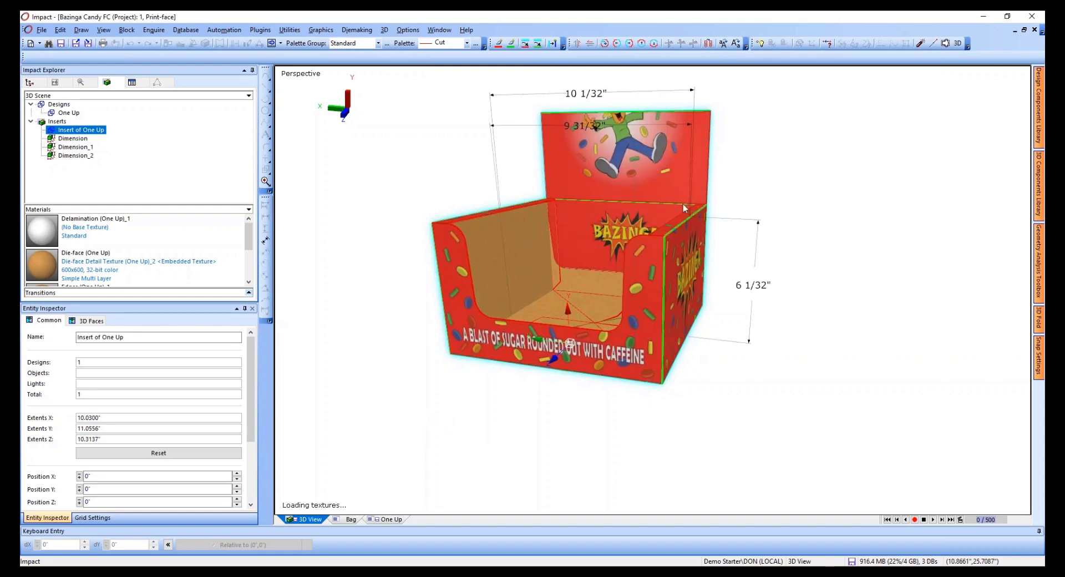
pyautogui.moveTo(684, 204); pyautogui.dragTo(611, 302, button='middle')
pyautogui.scroll(3, 617, 317)
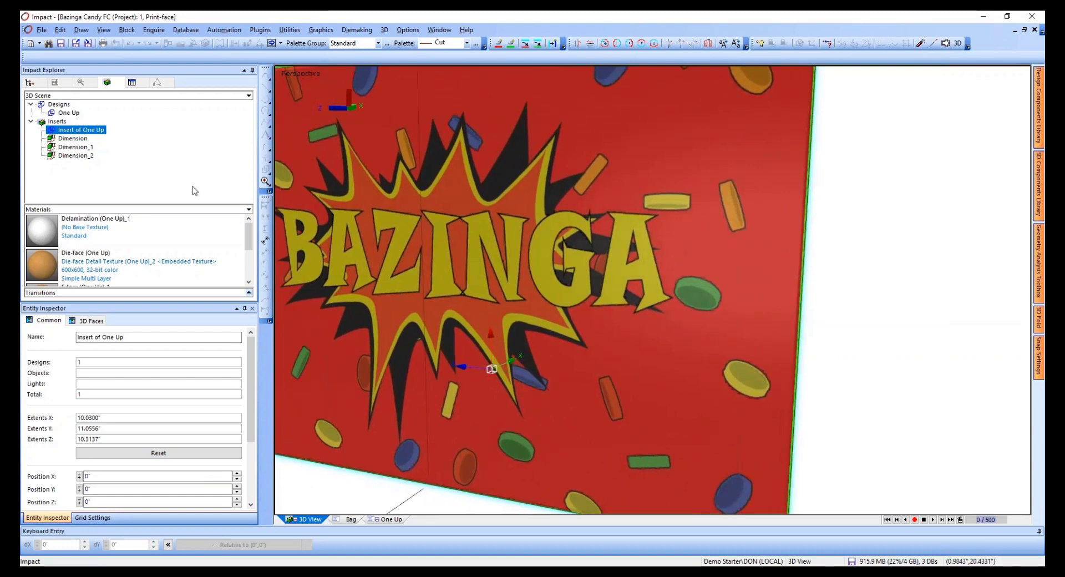
# - Update the linked artwork image of the Print-face (One Up) material at the Low image size
pyautogui.scroll(-2, 167, 256)
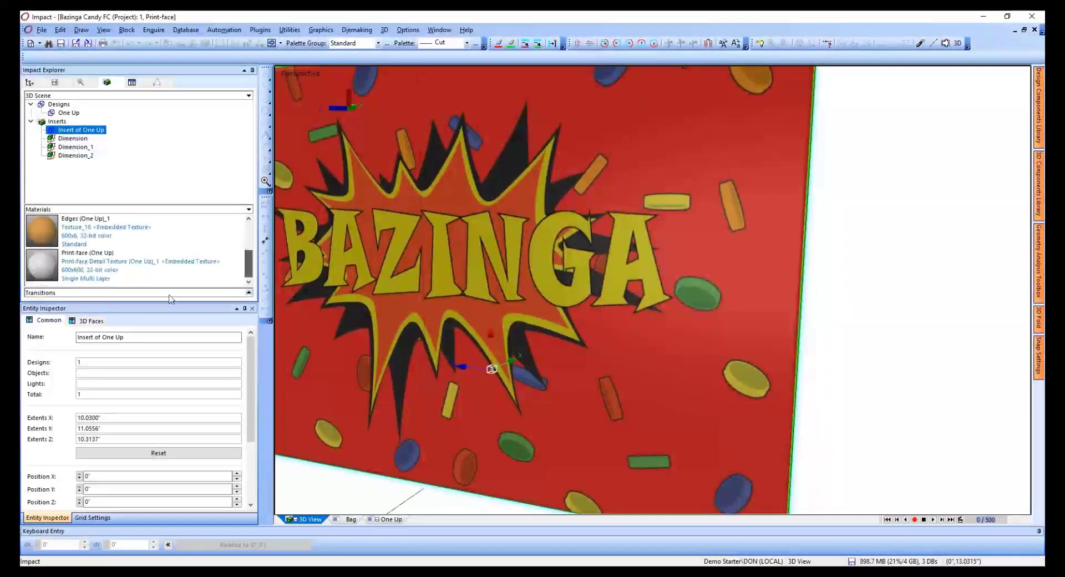
pyautogui.rightClick(54, 259)
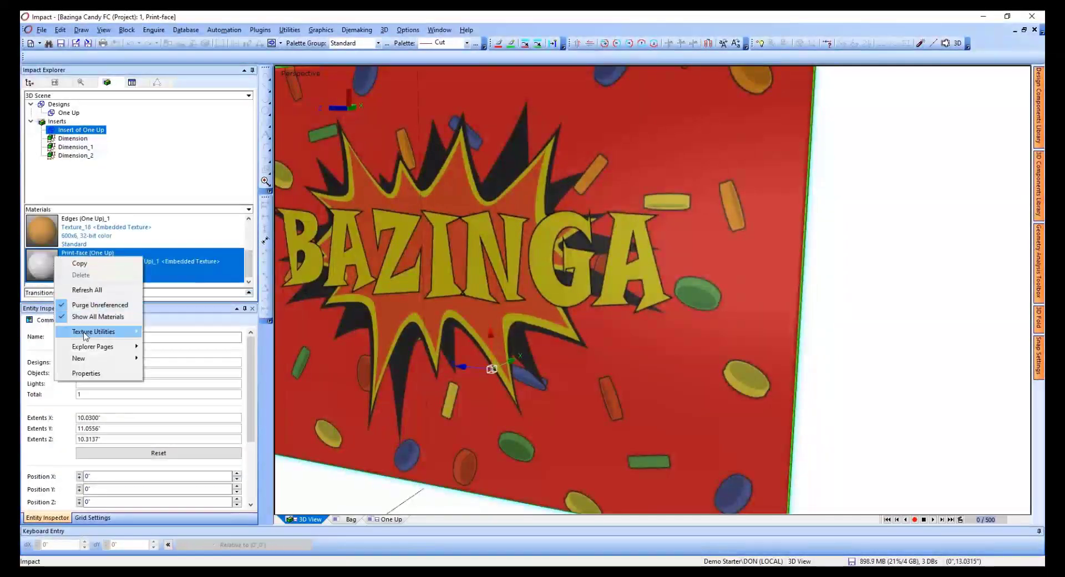
pyautogui.moveTo(86, 333)
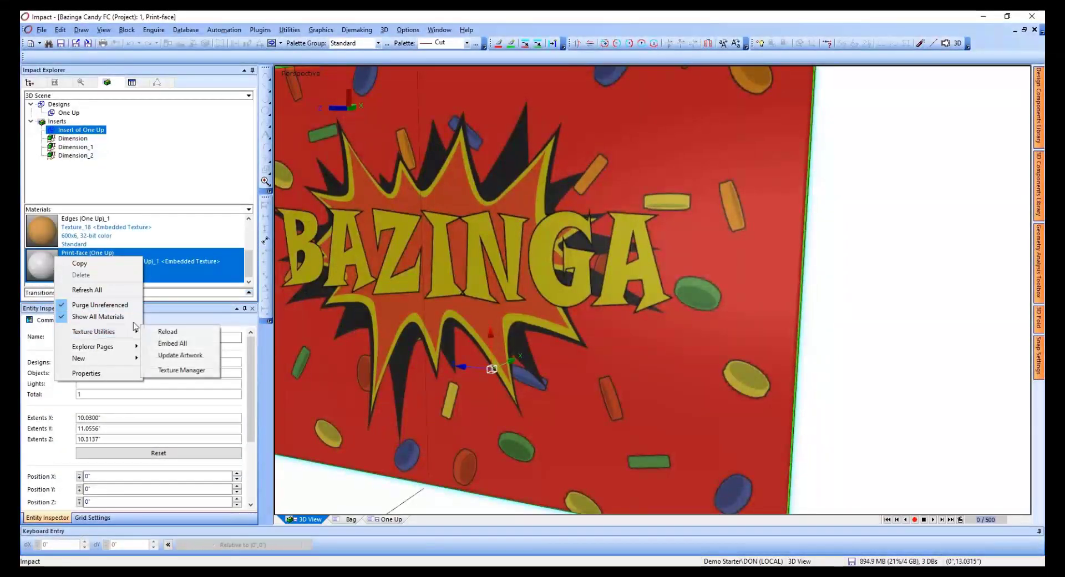
pyautogui.click(181, 355)
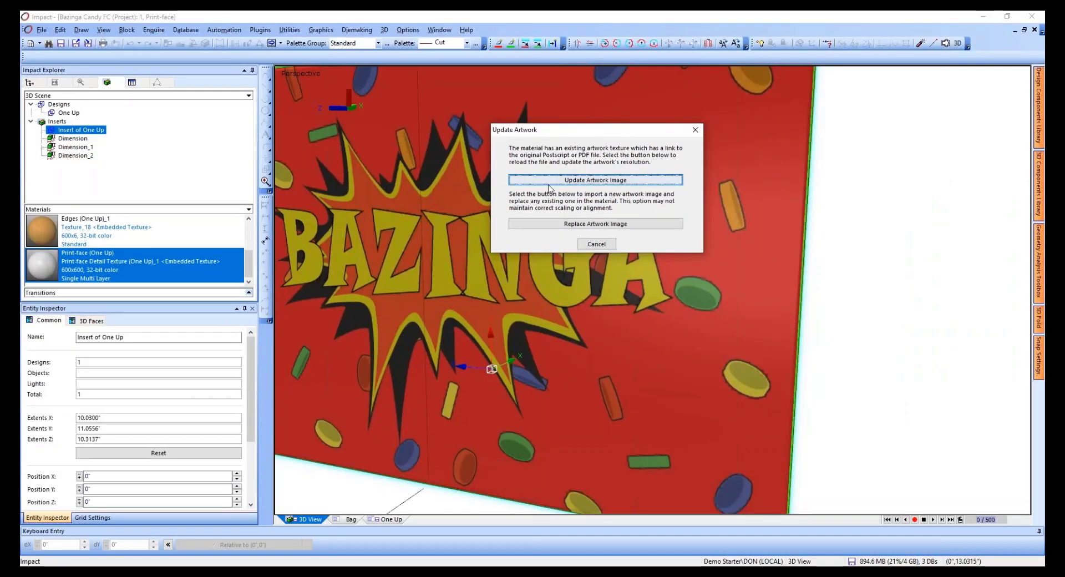
pyautogui.click(584, 183)
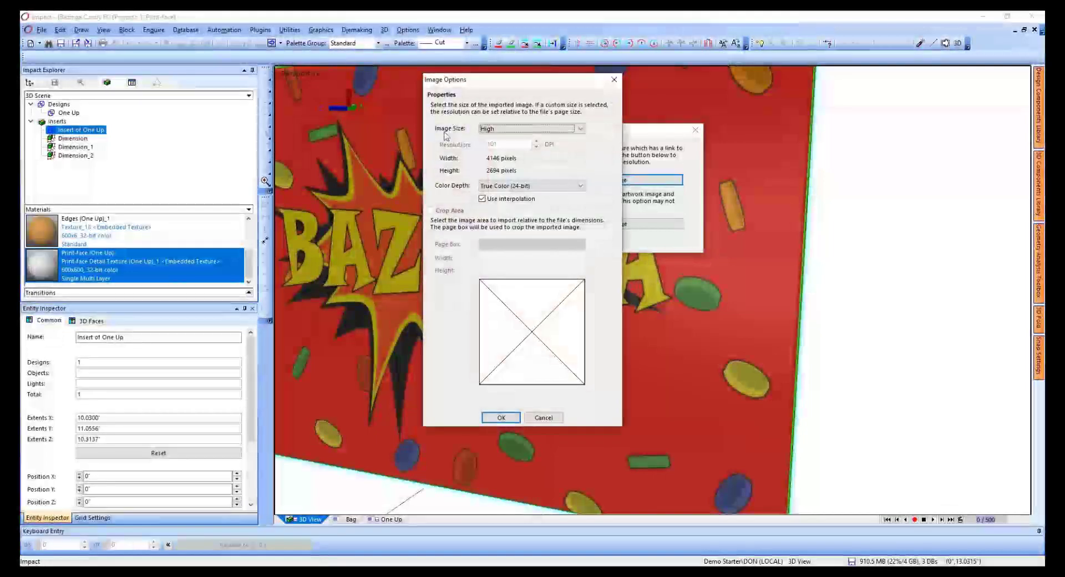
pyautogui.click(581, 128)
pyautogui.click(499, 148)
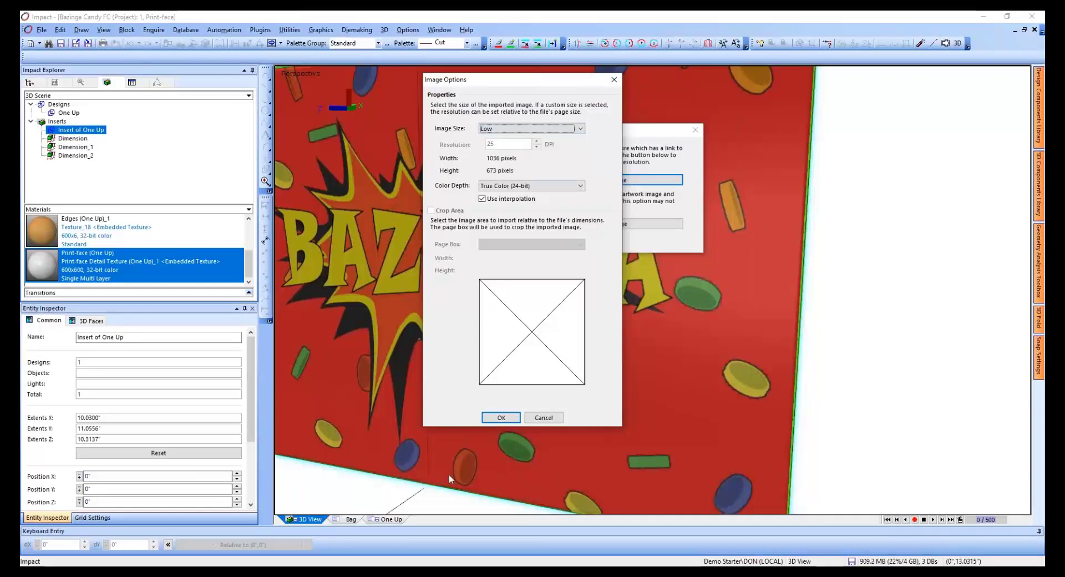
pyautogui.click(501, 418)
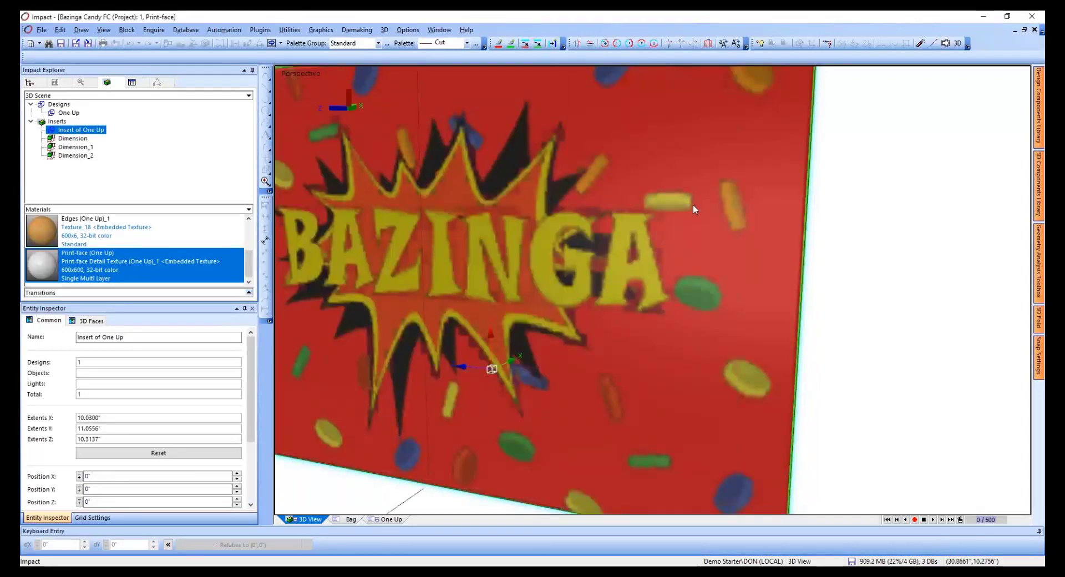
# - Update the Print-face (One Up) material's linked artwork image again, using the Very High image size
pyautogui.rightClick(149, 263)
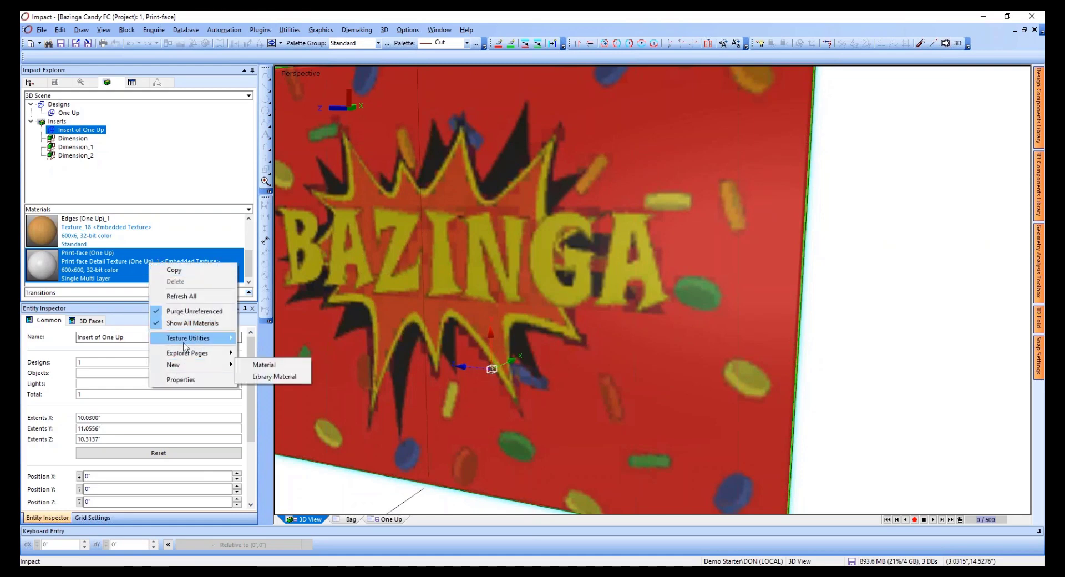
pyautogui.moveTo(192, 338)
pyautogui.click(270, 362)
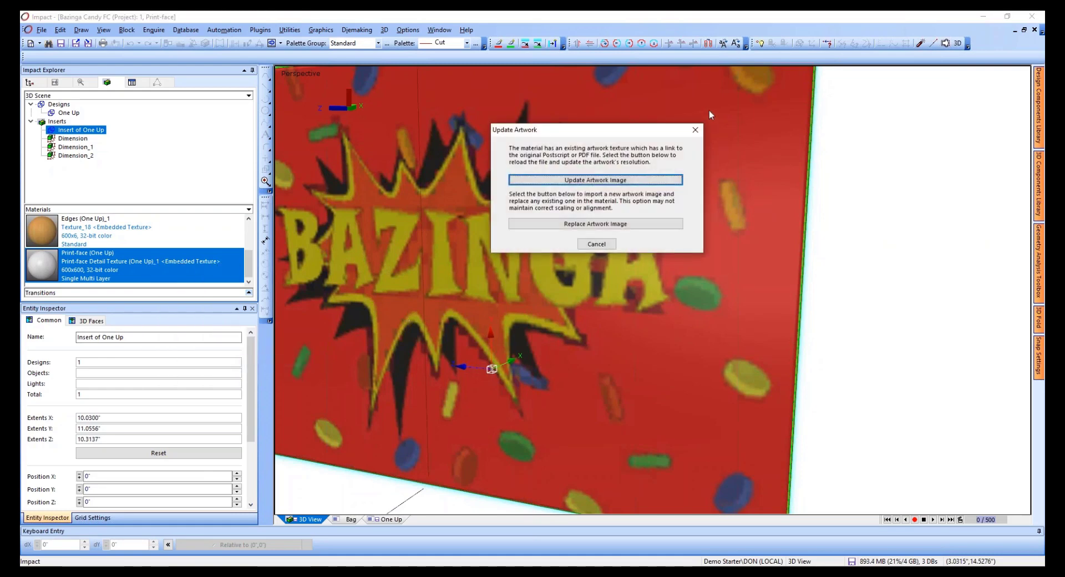
pyautogui.click(622, 180)
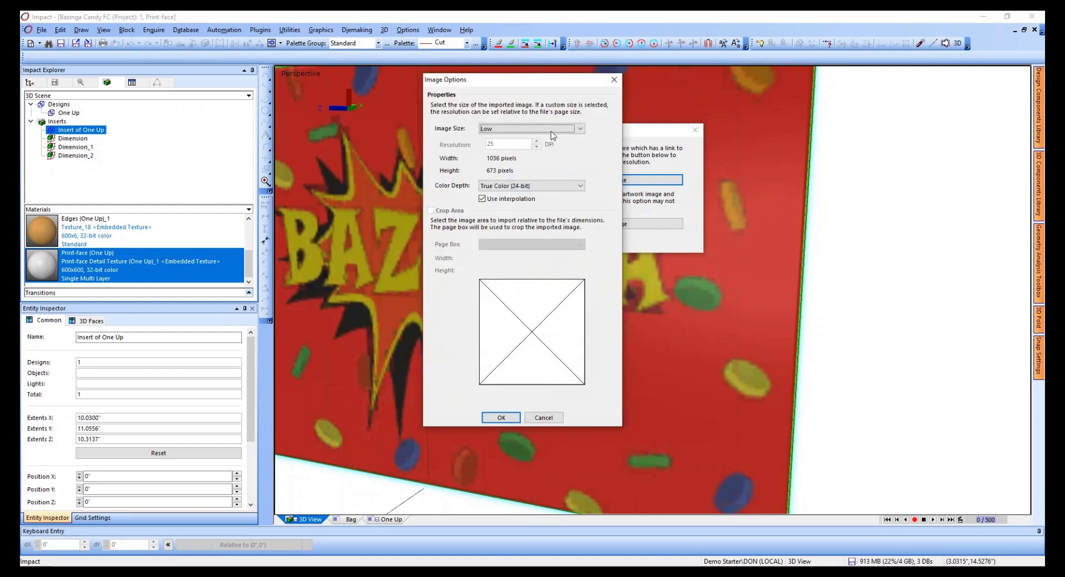
pyautogui.click(552, 129)
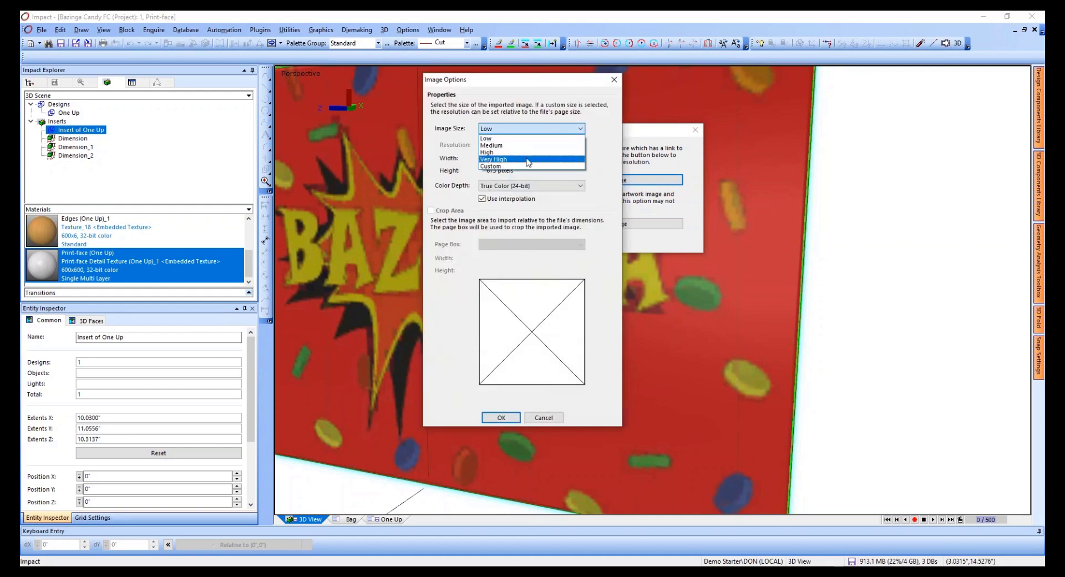
pyautogui.click(528, 160)
pyautogui.click(486, 417)
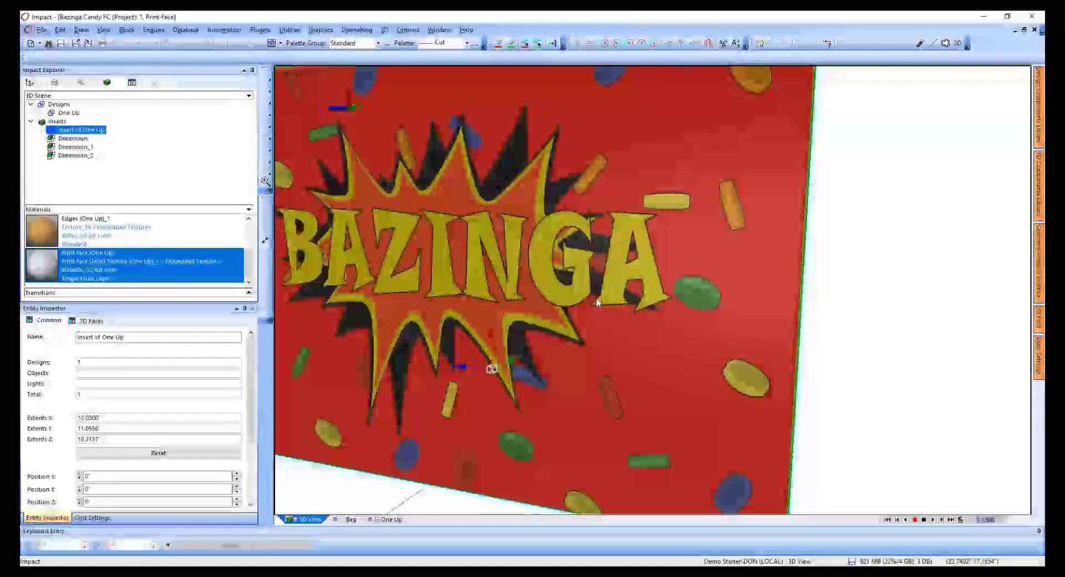
# - Examine the sharpness of the BAZINGA artwork on the tray's side and front panels, and return to the One Up design
pyautogui.scroll(3, 597, 297)
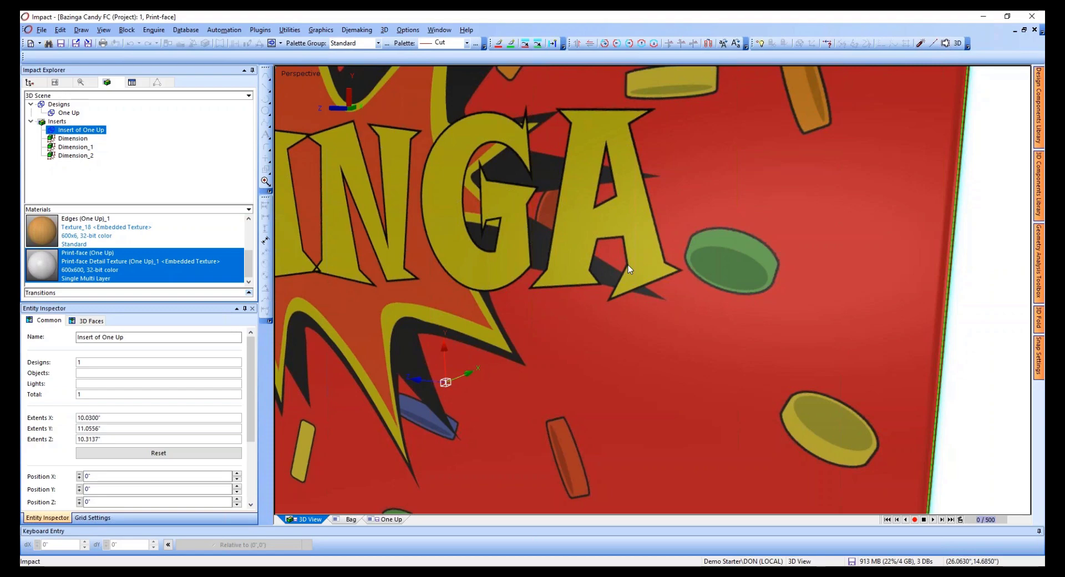
pyautogui.scroll(-8, 628, 266)
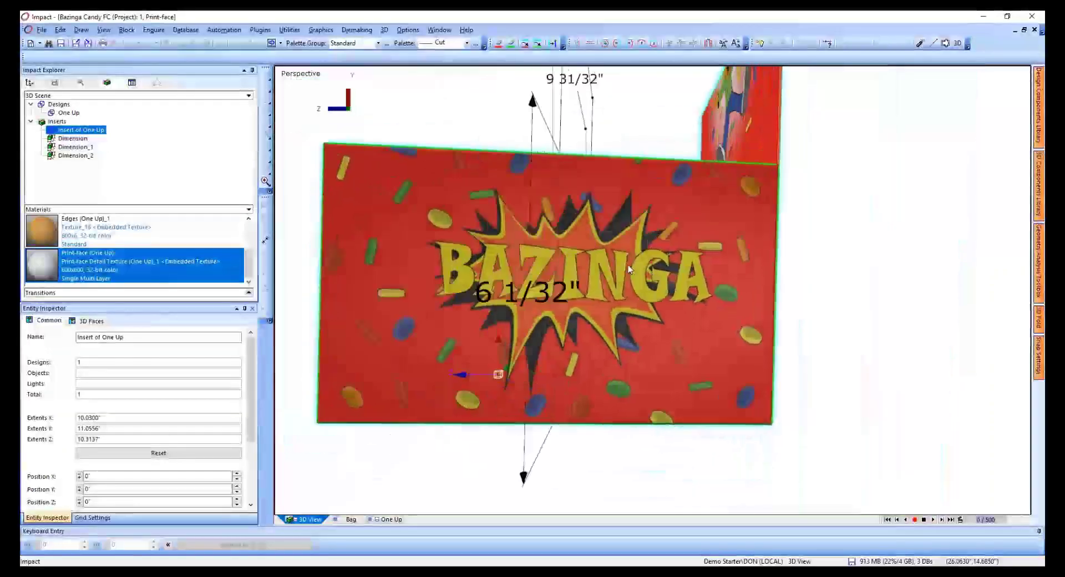
pyautogui.moveTo(628, 266); pyautogui.dragTo(744, 273, button='middle')
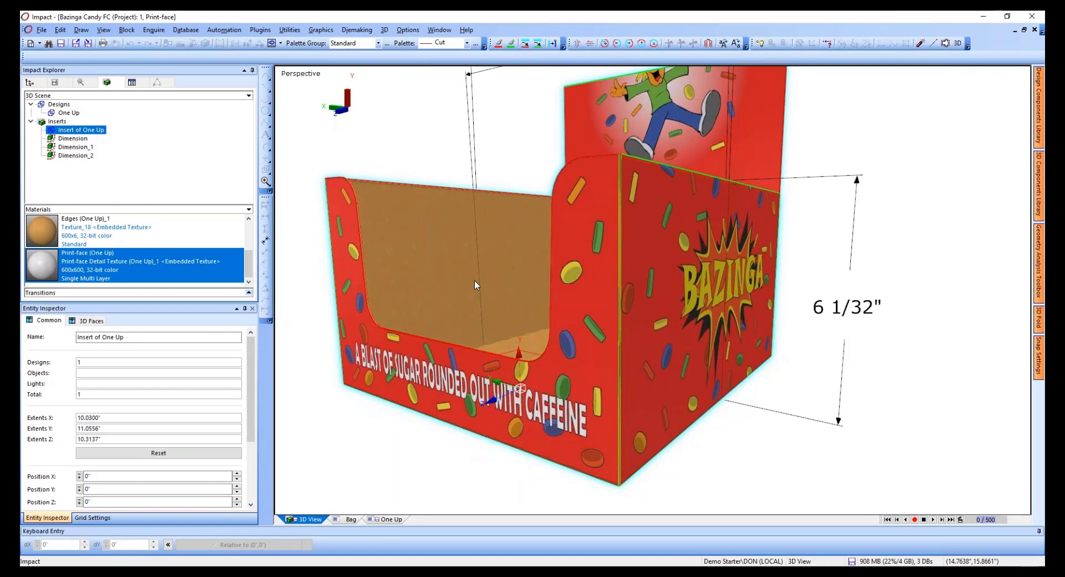
pyautogui.click(394, 519)
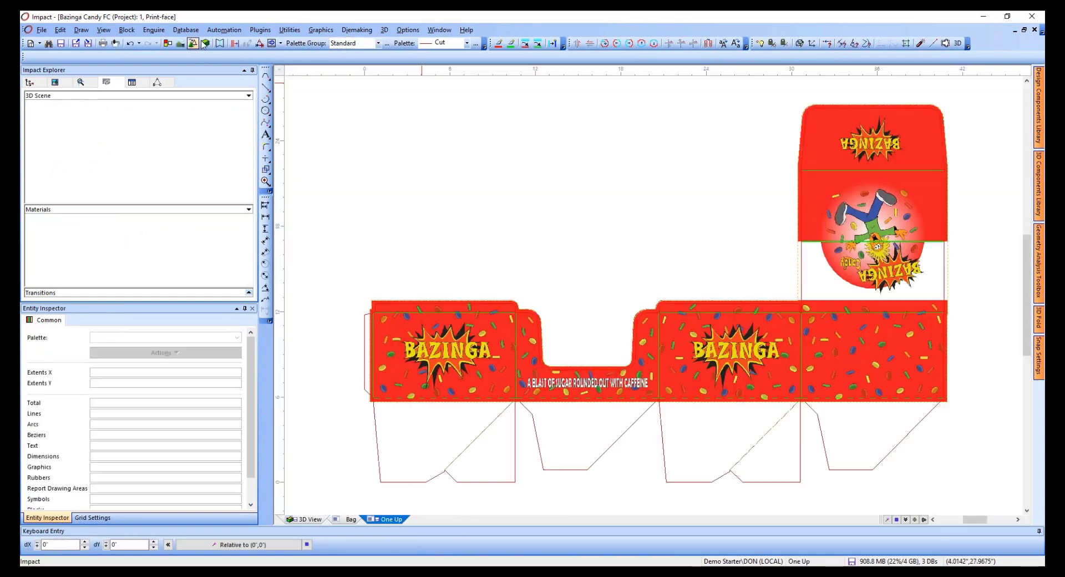
# - Review the corrugated and folding carton board settings offered for sending the One Up design to 3D, and return to the folded tray
pyautogui.click(204, 43)
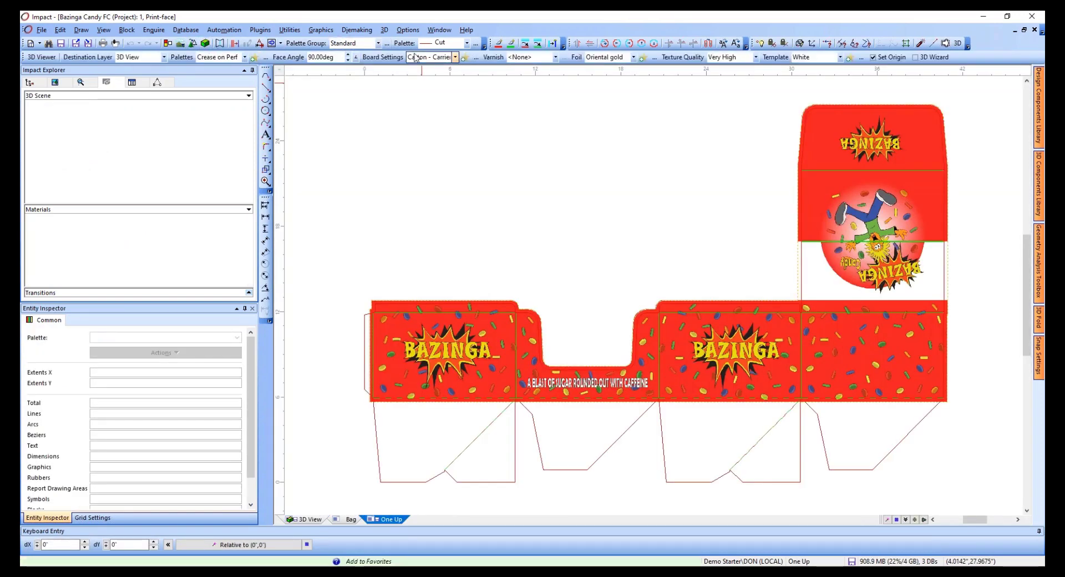
pyautogui.click(416, 57)
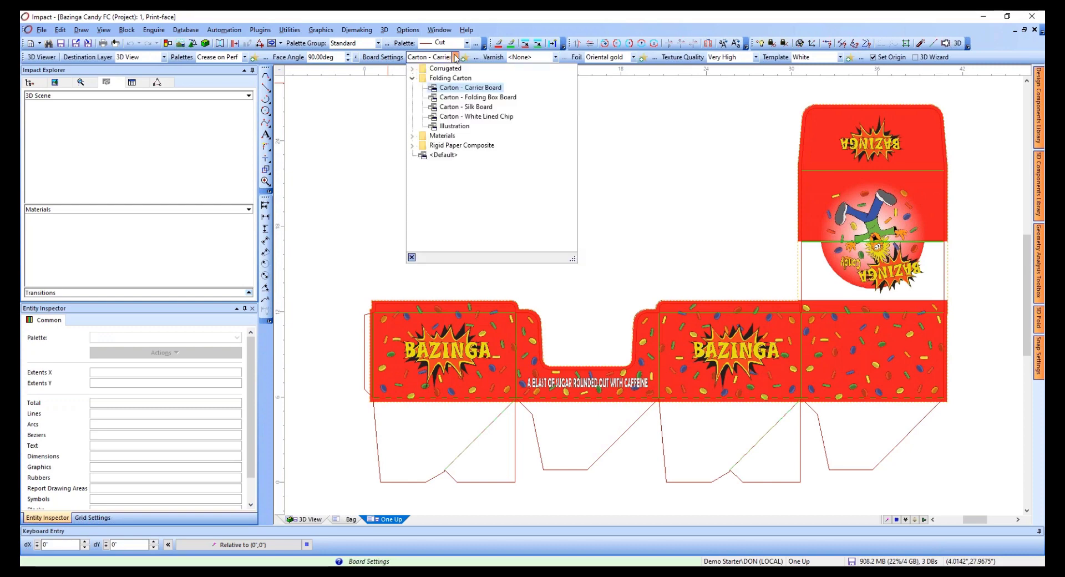
pyautogui.click(413, 69)
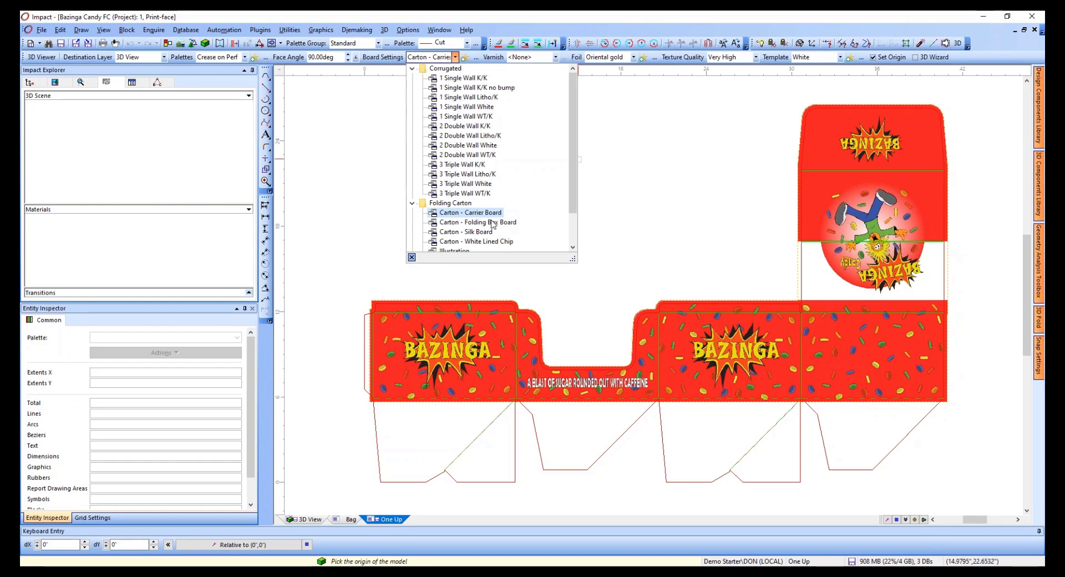
pyautogui.click(335, 19)
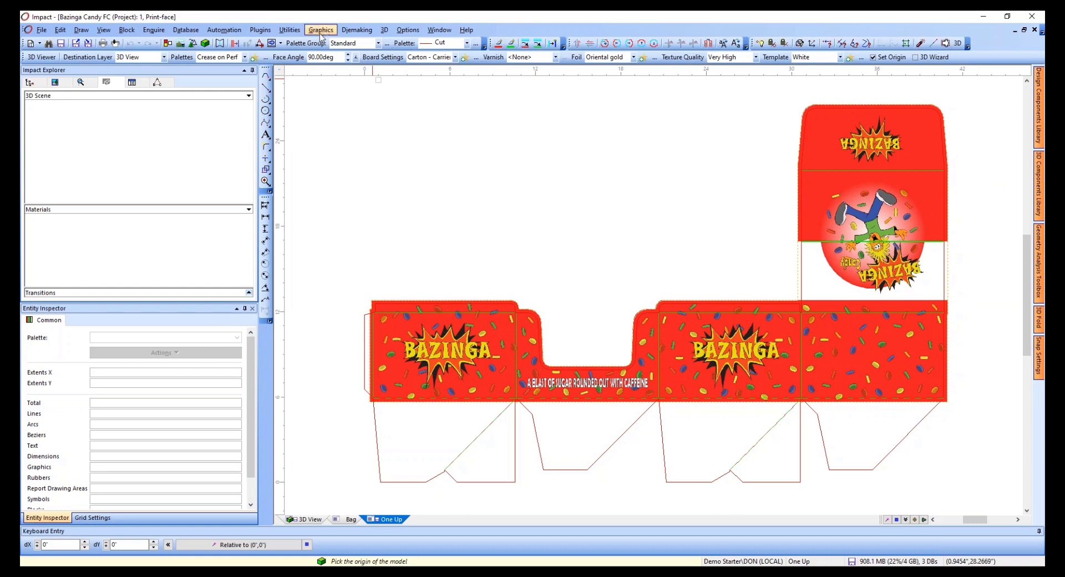
pyautogui.click(137, 84)
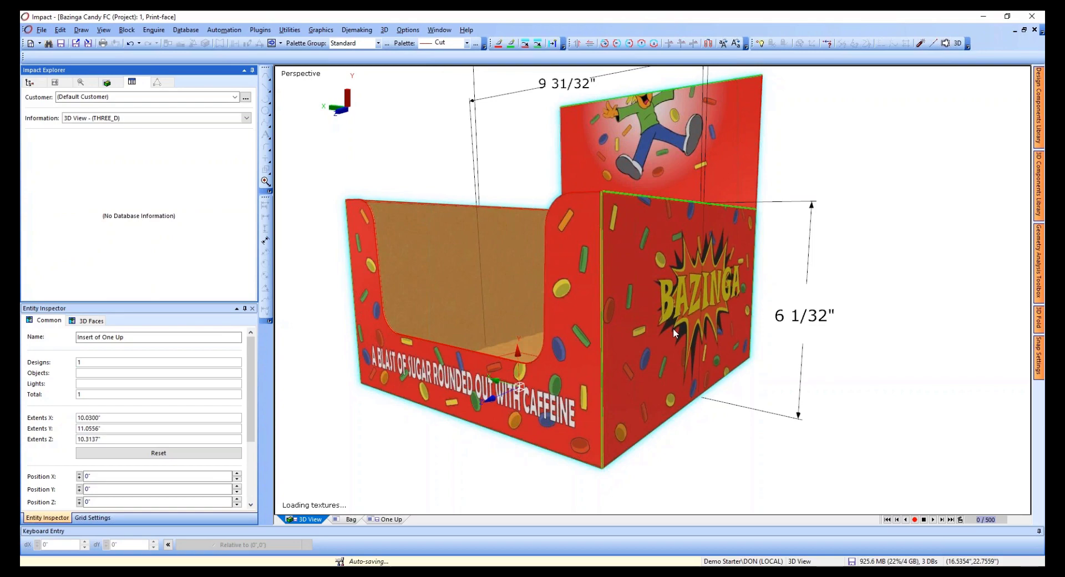
# - Unfold the header panel carrying the cartoon figure upward on the 3D tray and view it from the rear
pyautogui.moveTo(674, 328); pyautogui.dragTo(628, 303, button='middle')
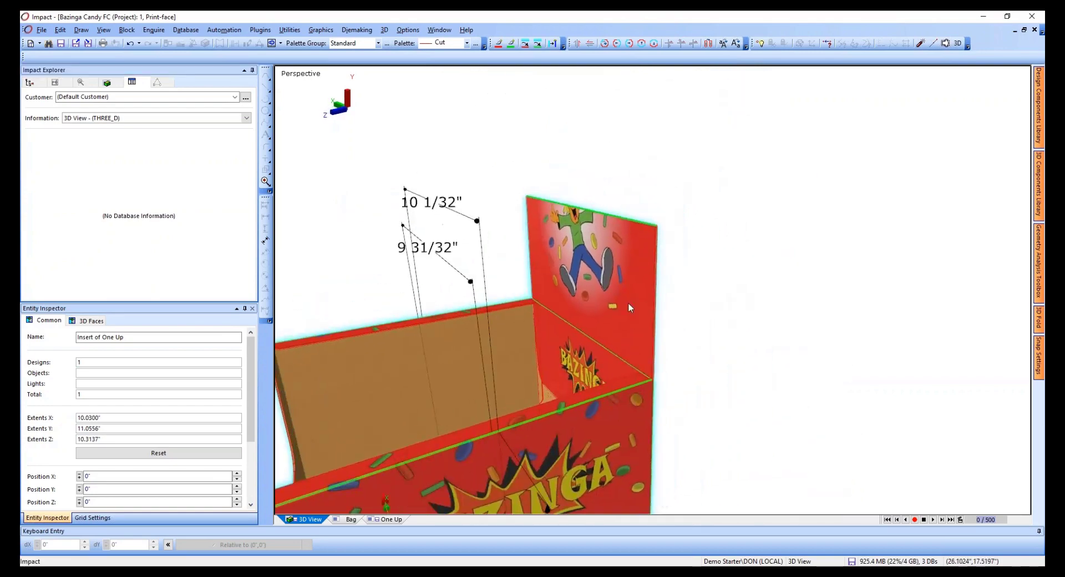
pyautogui.doubleClick(614, 291)
pyautogui.moveTo(608, 285); pyautogui.dragTo(583, 192)
pyautogui.moveTo(583, 191); pyautogui.dragTo(507, 234, button='middle')
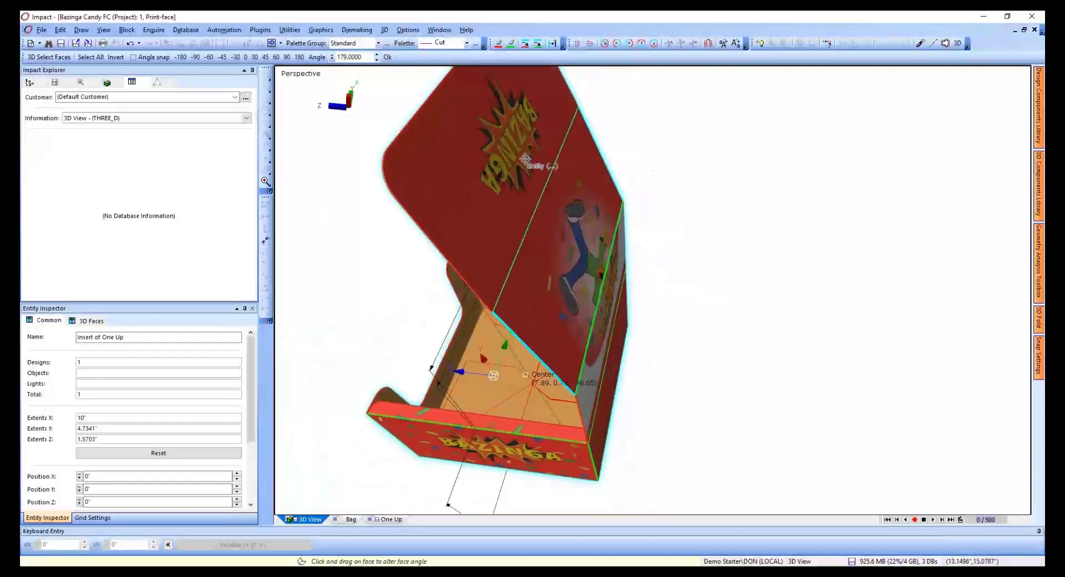
pyautogui.moveTo(598, 278); pyautogui.dragTo(595, 330, button='middle')
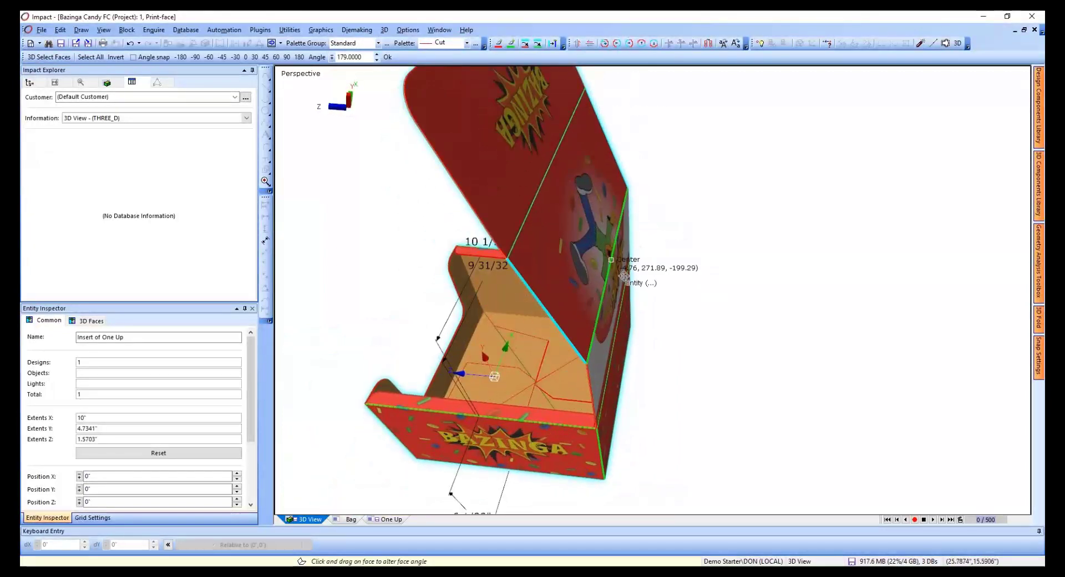
# - Curve the header's cartoon panel with a 90-degree relative direction and 180-degree sweep, and adjust the panel's fold angle
pyautogui.click(384, 30)
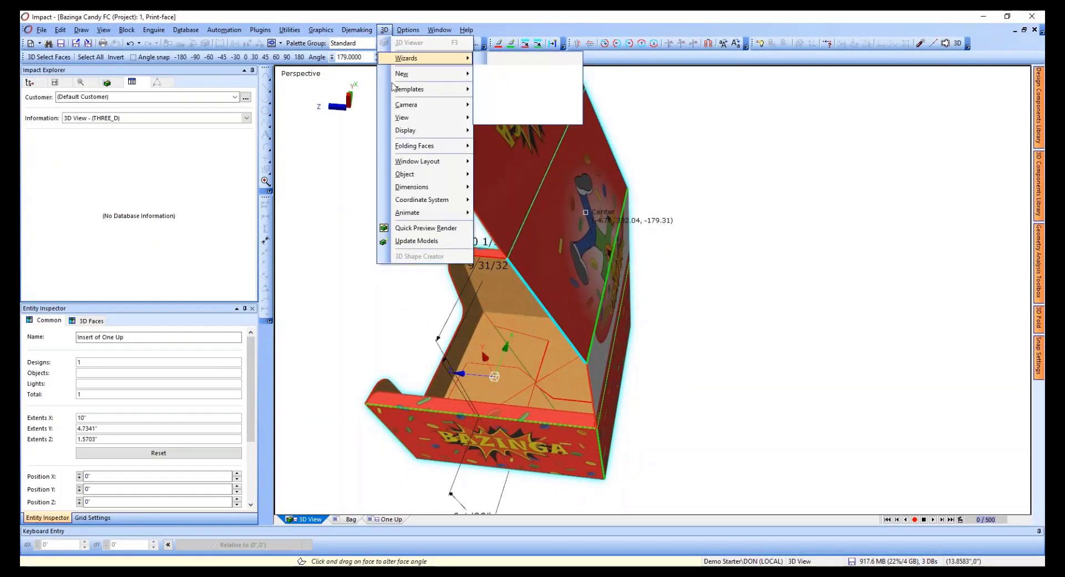
pyautogui.moveTo(420, 148)
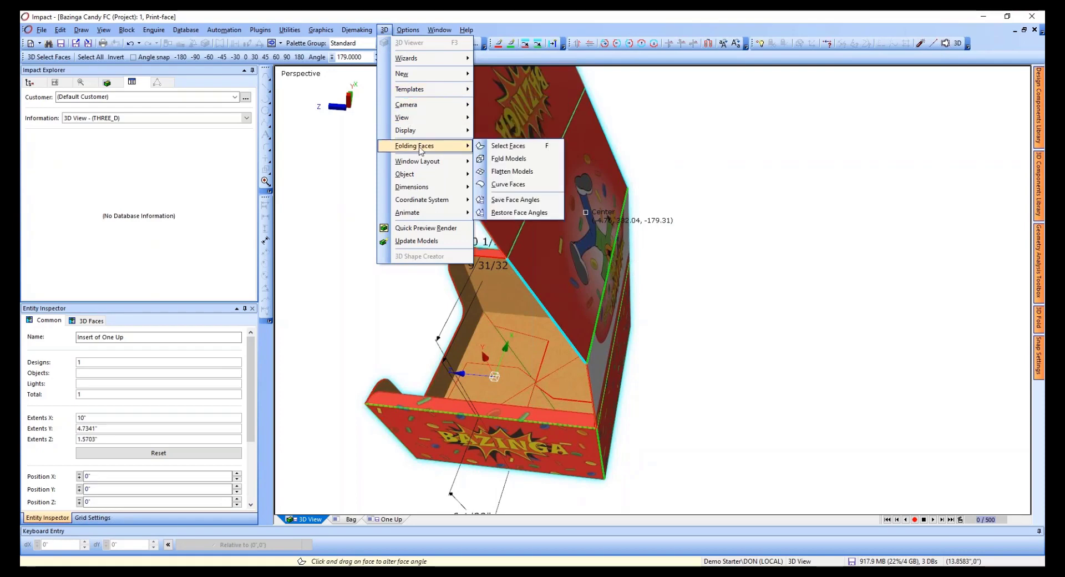
pyautogui.click(522, 184)
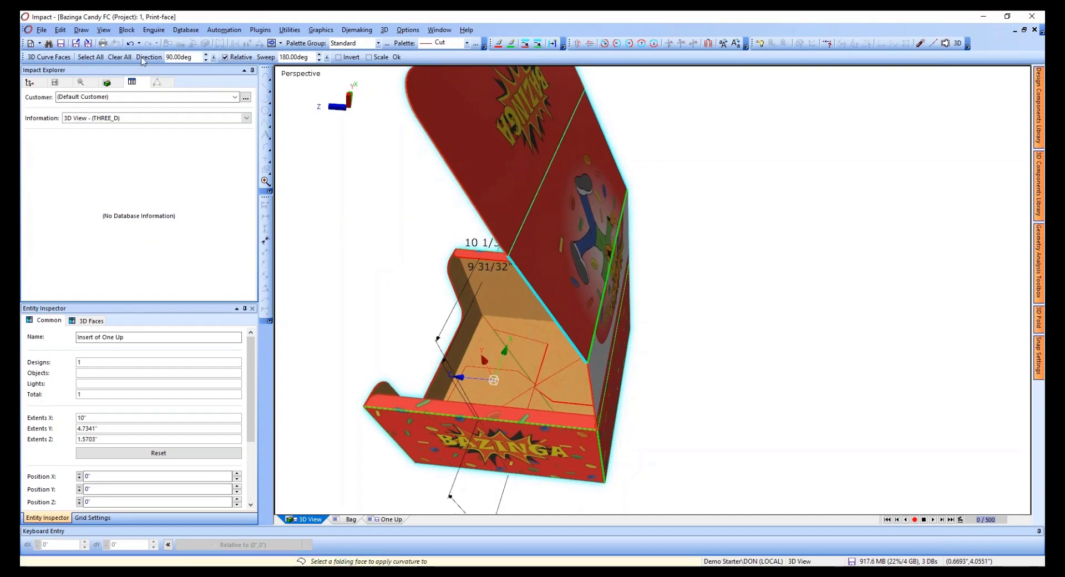
pyautogui.moveTo(530, 305); pyautogui.dragTo(402, 308, button='middle')
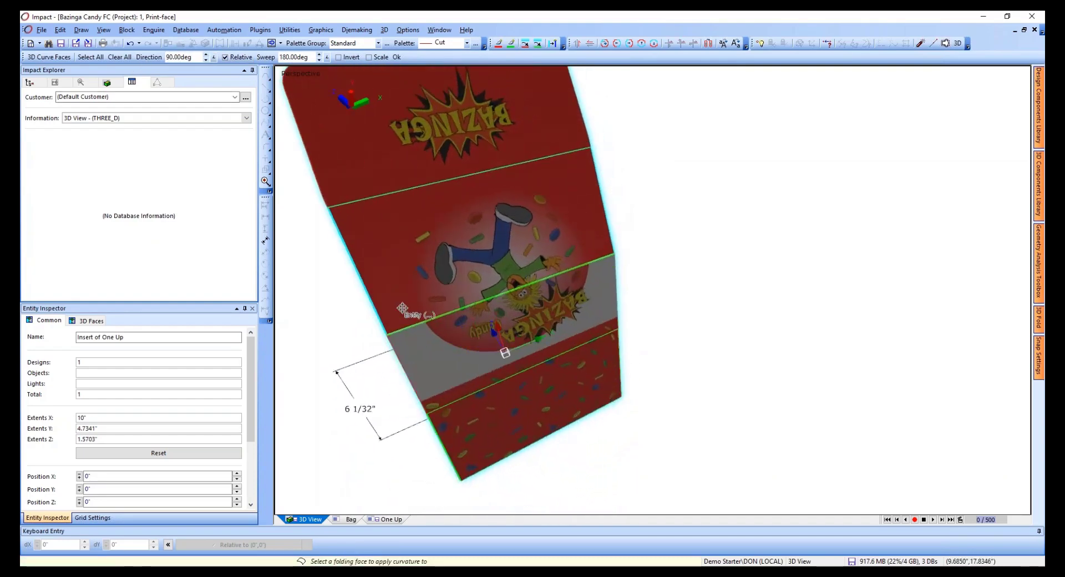
pyautogui.click(595, 159)
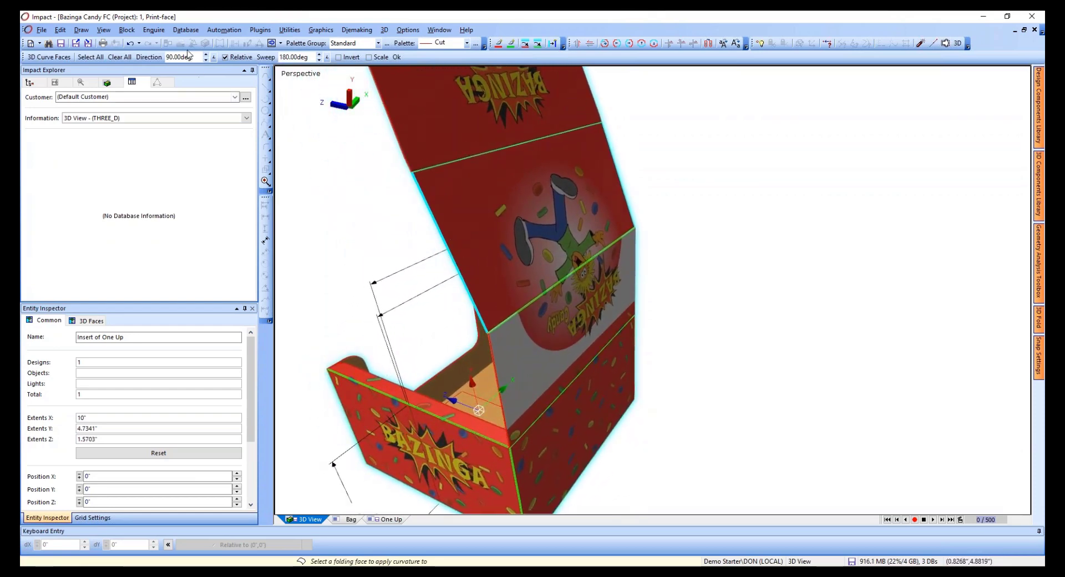
pyautogui.click(294, 57)
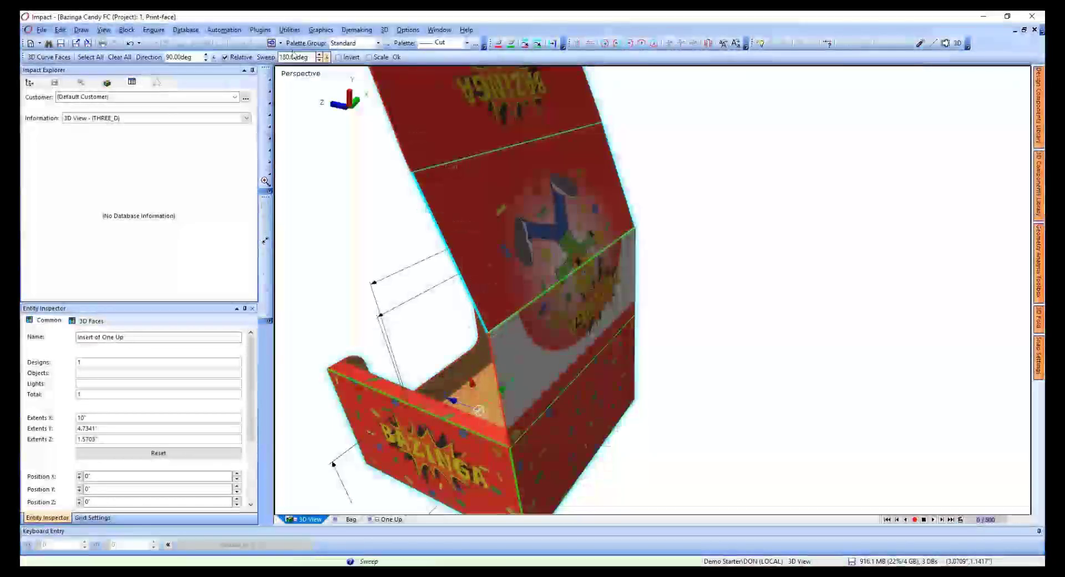
pyautogui.click(398, 57)
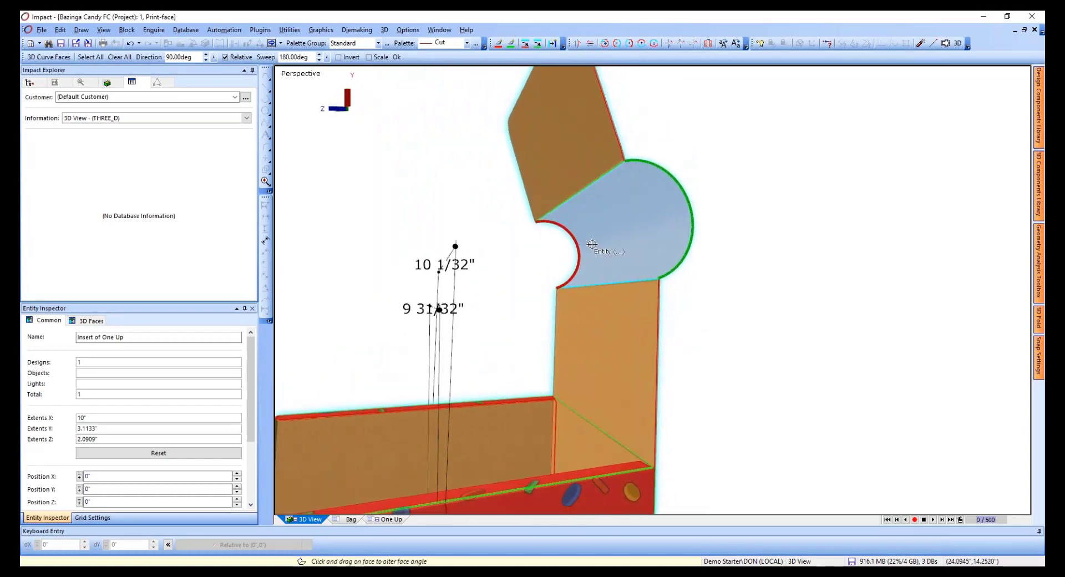
pyautogui.moveTo(592, 244); pyautogui.dragTo(904, 179)
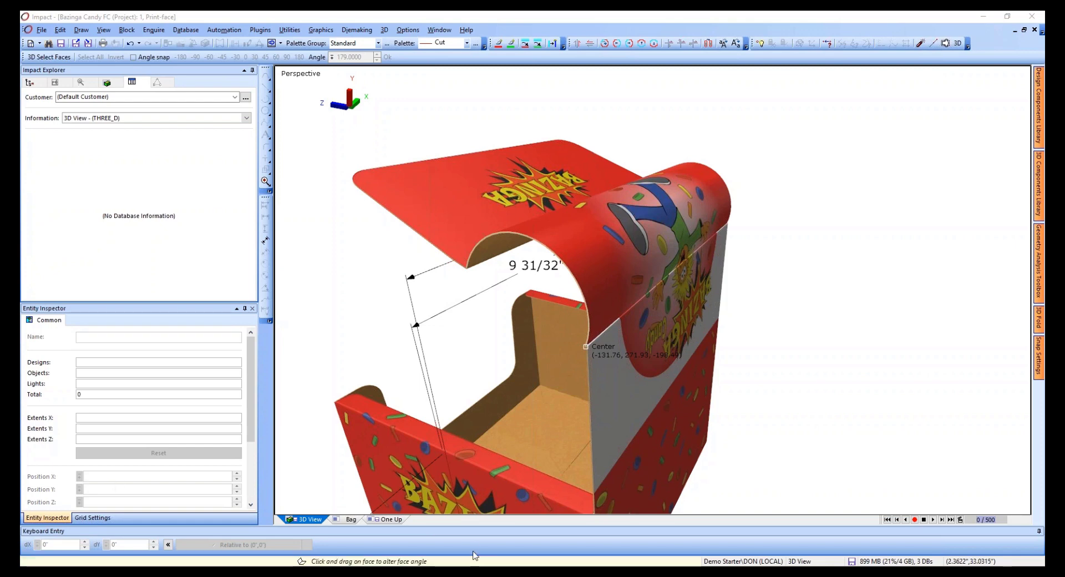
# - Check the Bag design's profile geometry, start a new project, and draw a tall rectangle about 7 1/2 inches wide
pyautogui.click(349, 520)
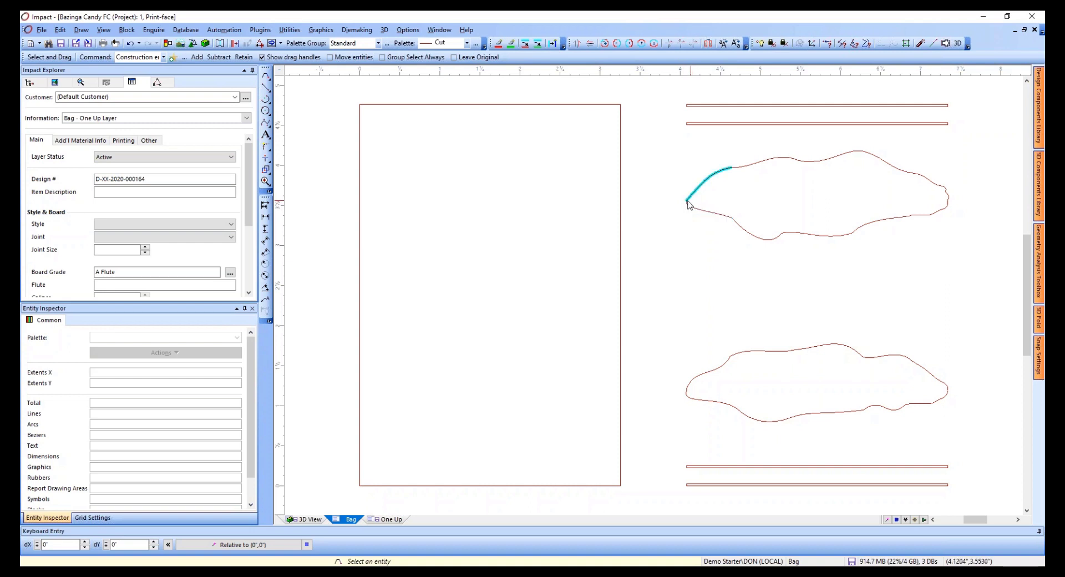
pyautogui.click(31, 44)
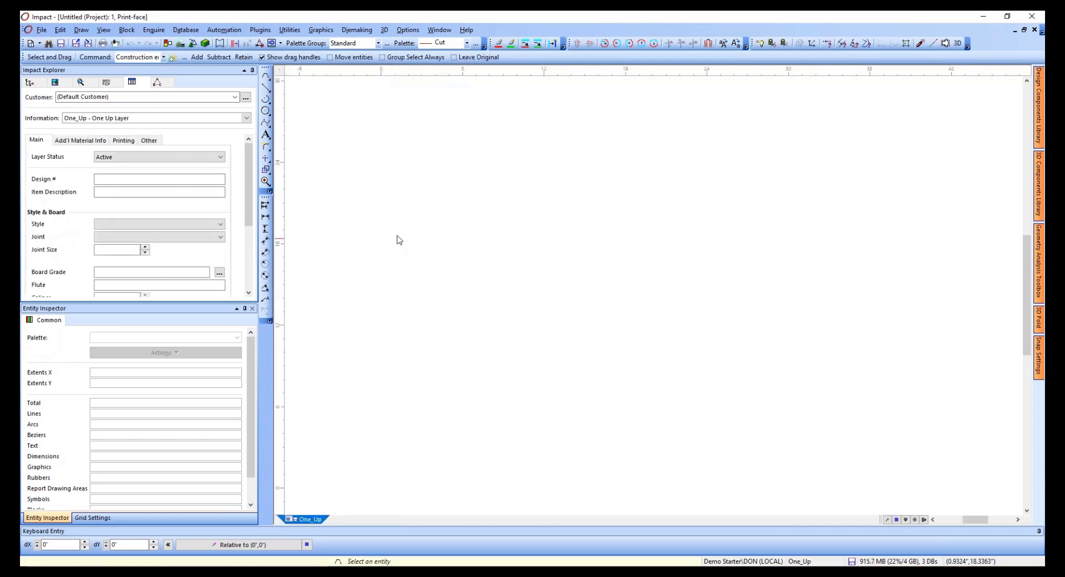
pyautogui.press('r')
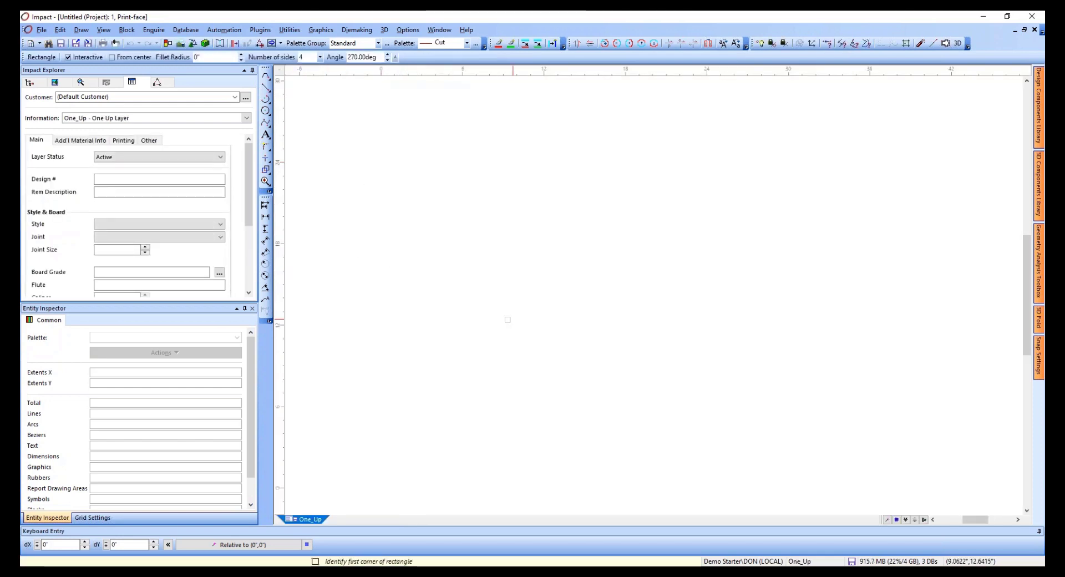
pyautogui.click(476, 204)
pyautogui.click(578, 418)
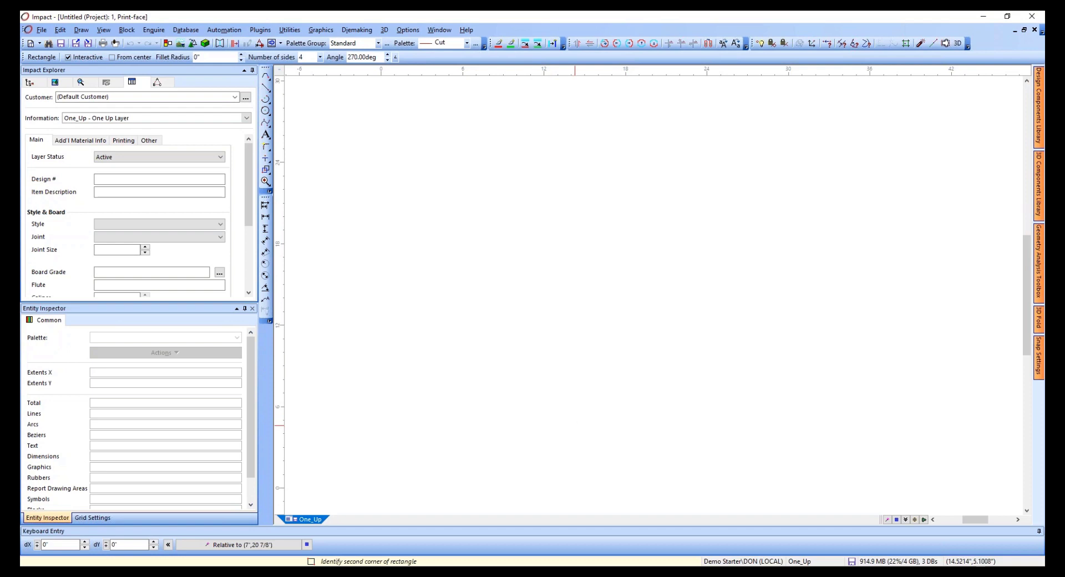
# - Preview the tall rectangle as a solid without cross sections in the 3D Shape Creator, and cancel without creating it
pyautogui.click(384, 29)
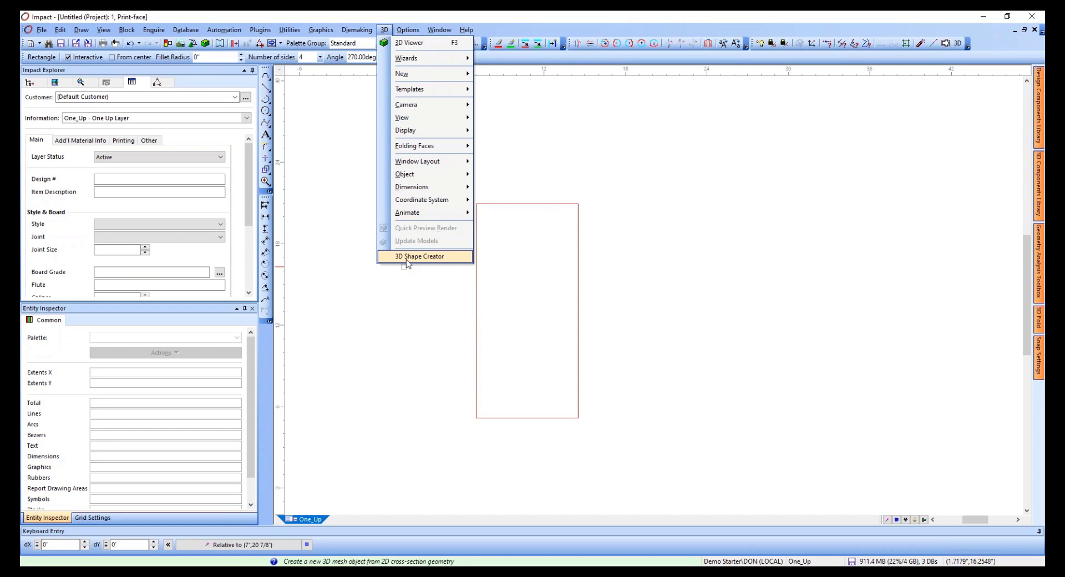
pyautogui.click(420, 257)
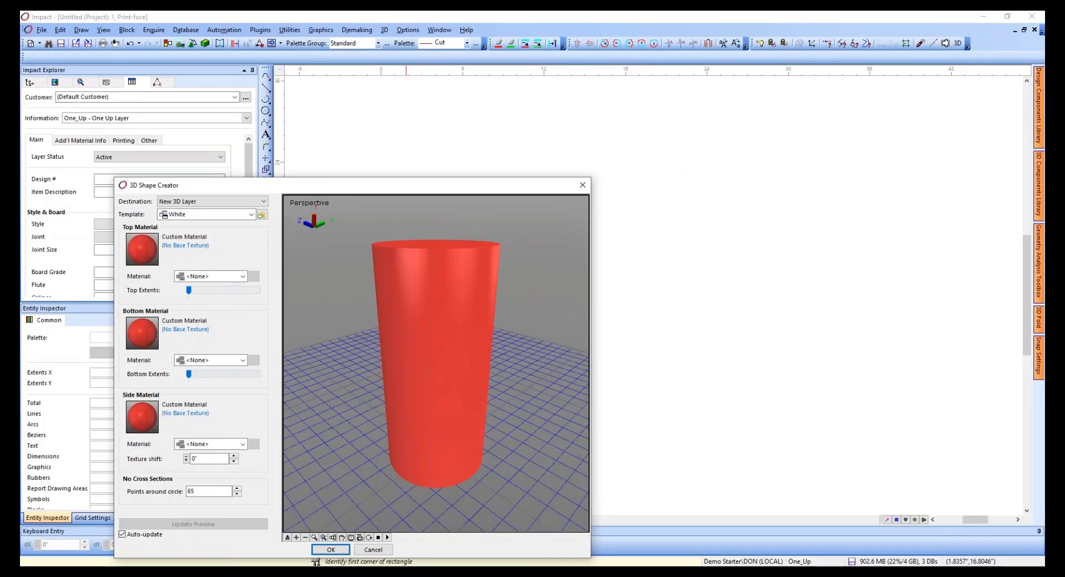
pyautogui.moveTo(455, 186); pyautogui.dragTo(683, 80)
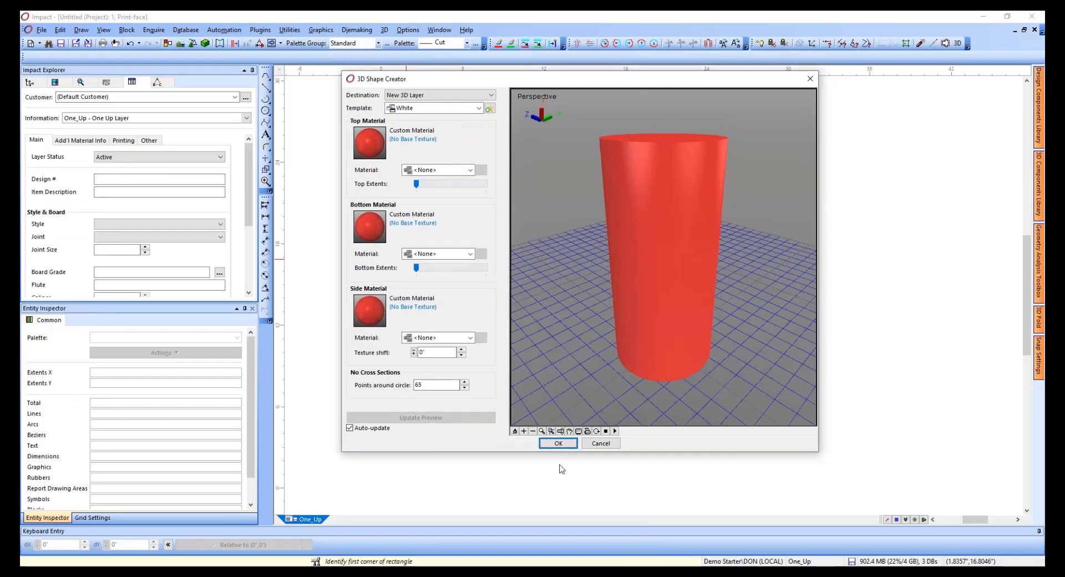
pyautogui.moveTo(694, 212); pyautogui.dragTo(675, 300)
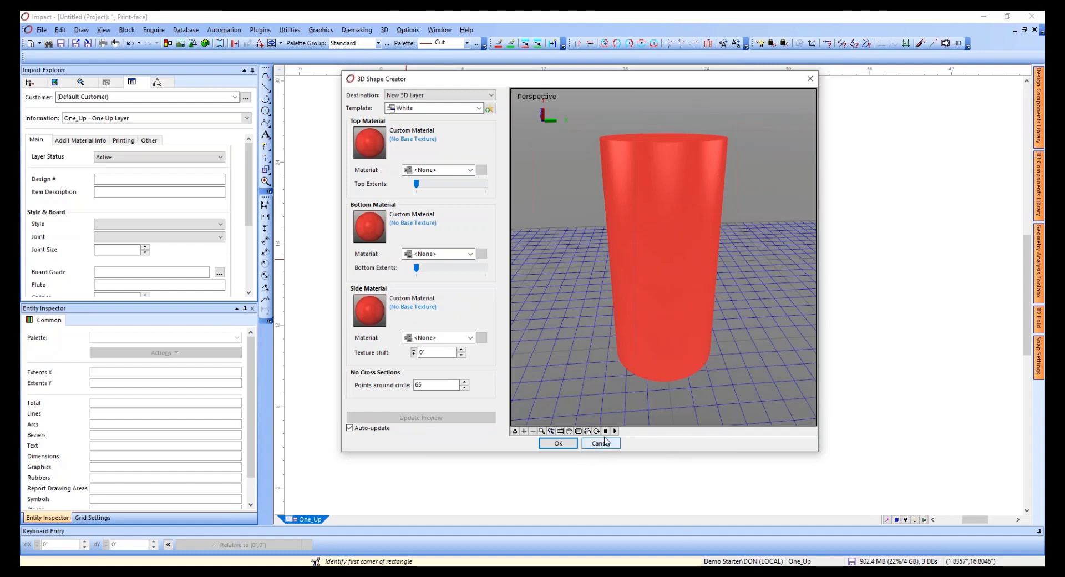
pyautogui.moveTo(653, 191); pyautogui.dragTo(659, 179)
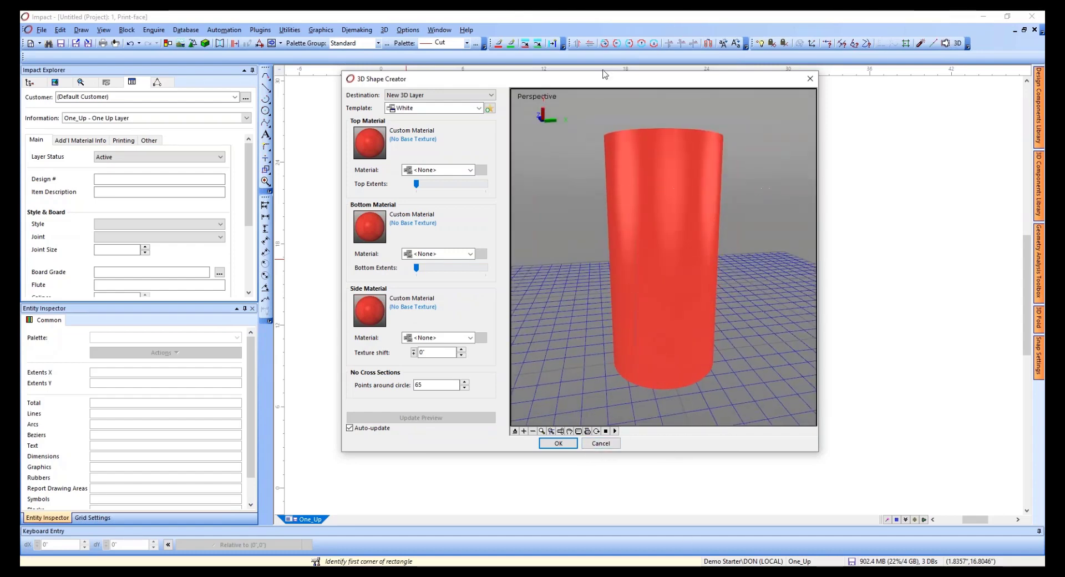
pyautogui.moveTo(604, 78); pyautogui.dragTo(692, 85)
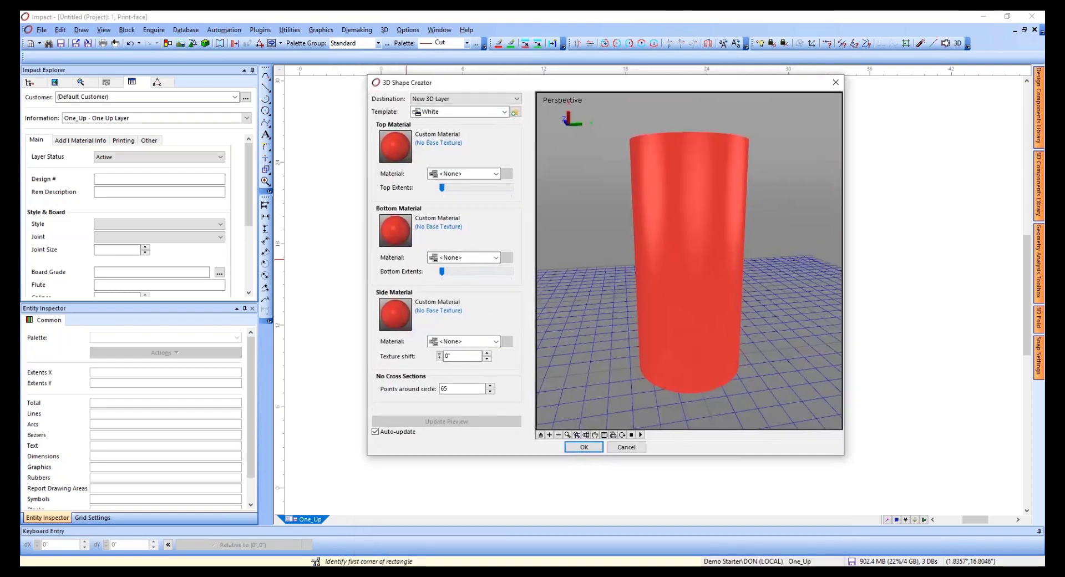
pyautogui.click(630, 448)
pyautogui.press('Escape')
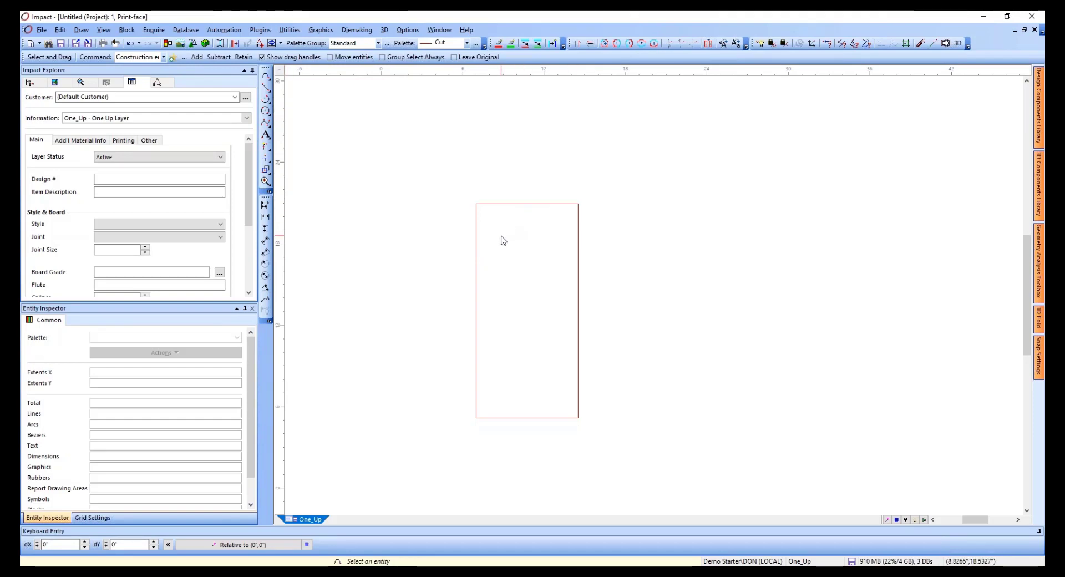
# - Draw a from-center rectangle about 9 by 1.7 inches beside the tall rectangle, centered level with its top edge
pyautogui.press('r')
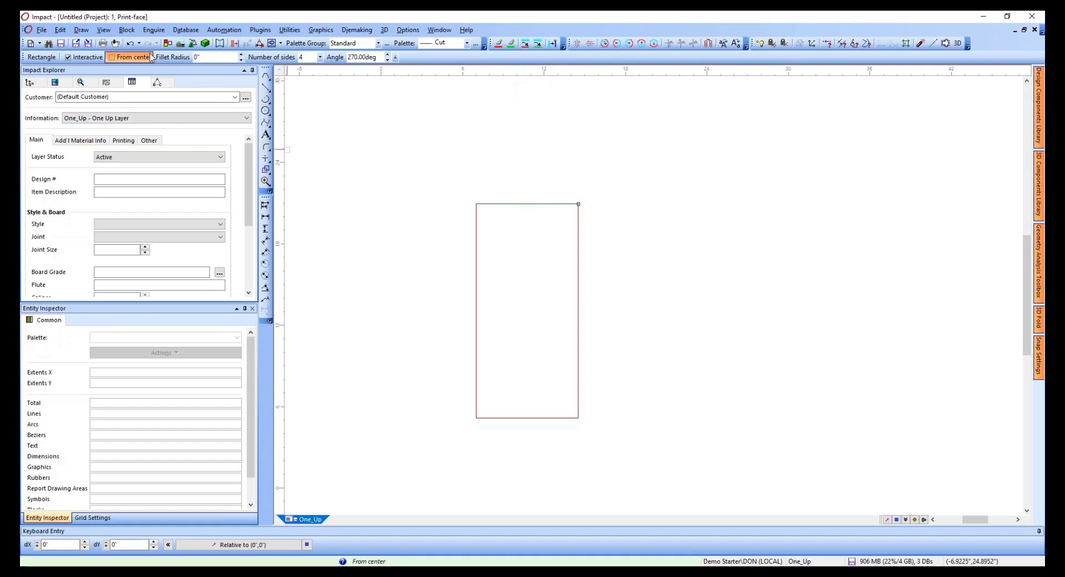
pyautogui.click(112, 57)
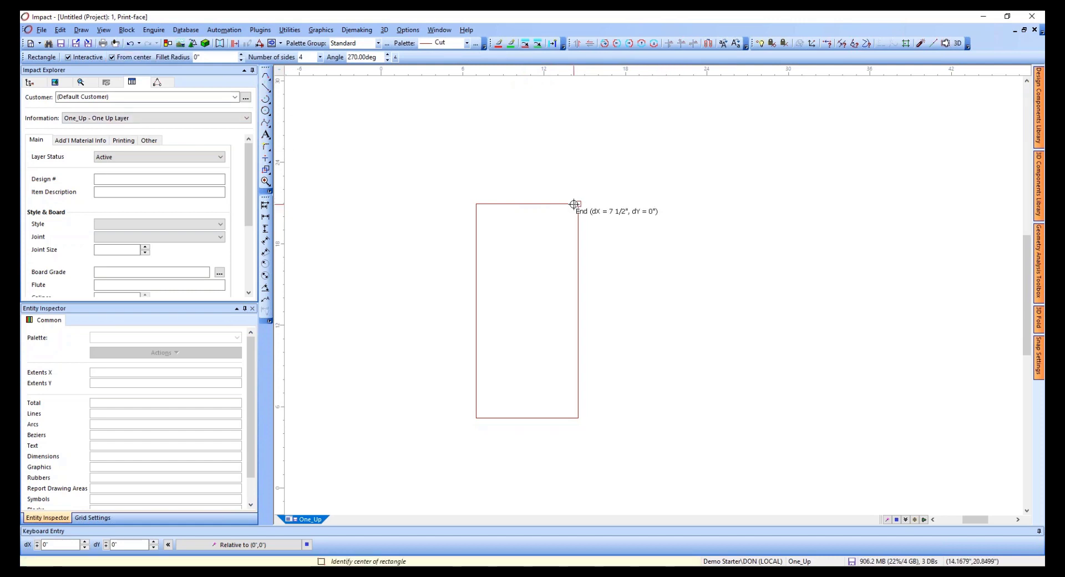
pyautogui.click(672, 203)
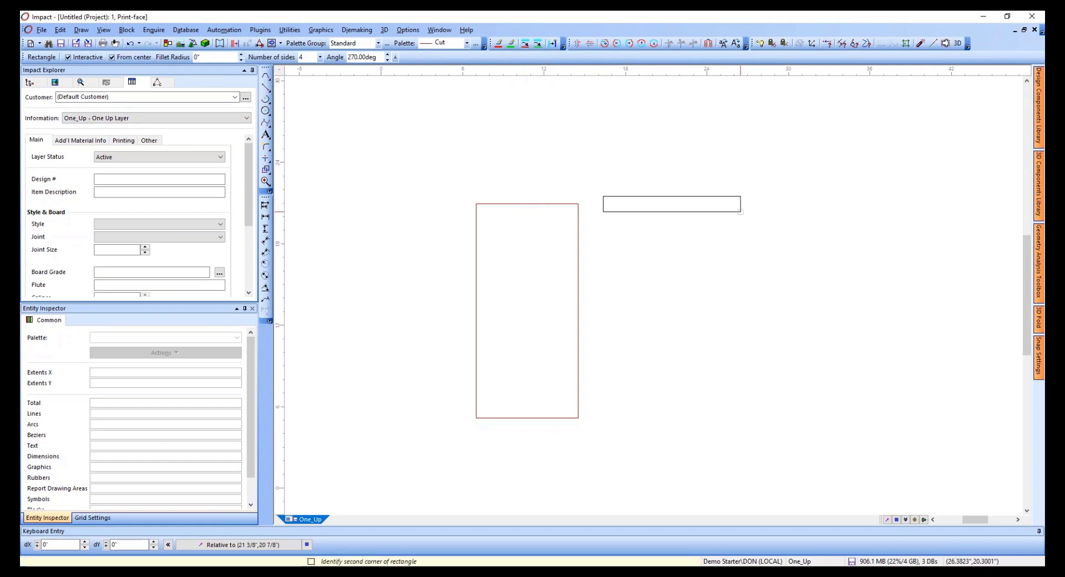
pyautogui.click(732, 215)
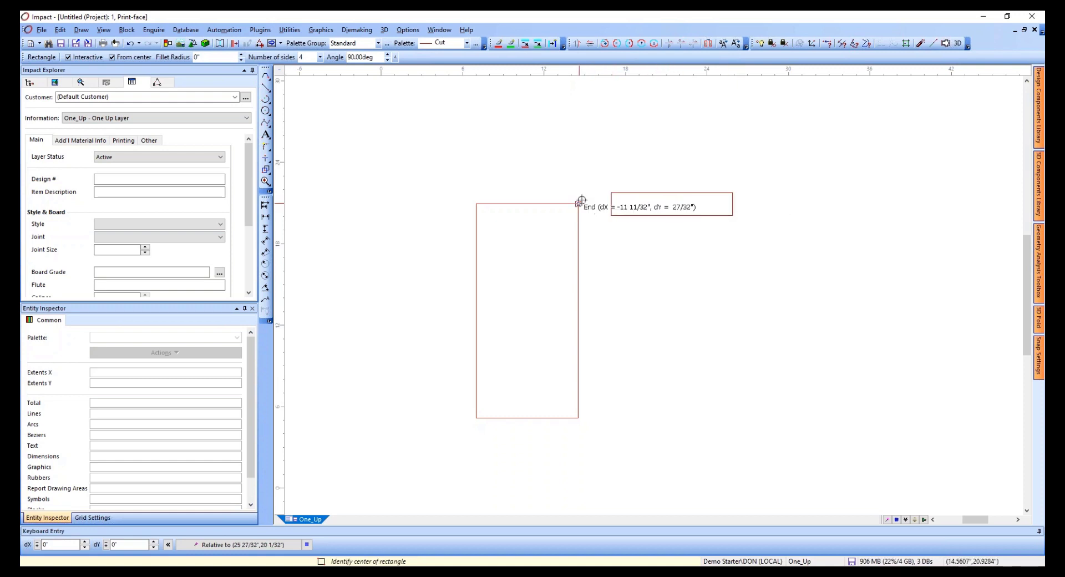
# - Preview the tall profile with its rectangular top cross section in the 3D Shape Creator, and cancel without creating it
pyautogui.click(384, 30)
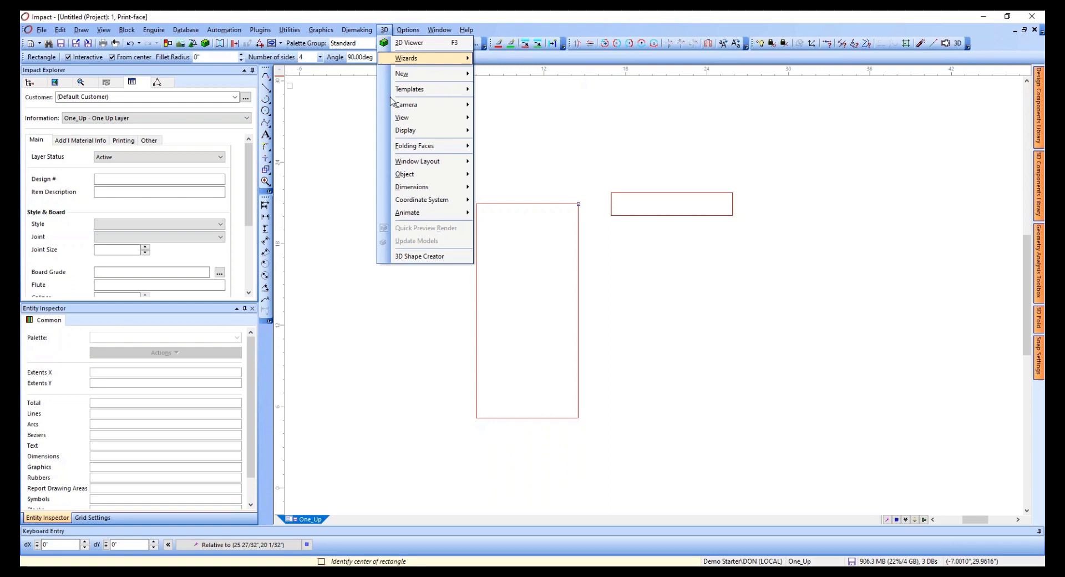
pyautogui.click(414, 257)
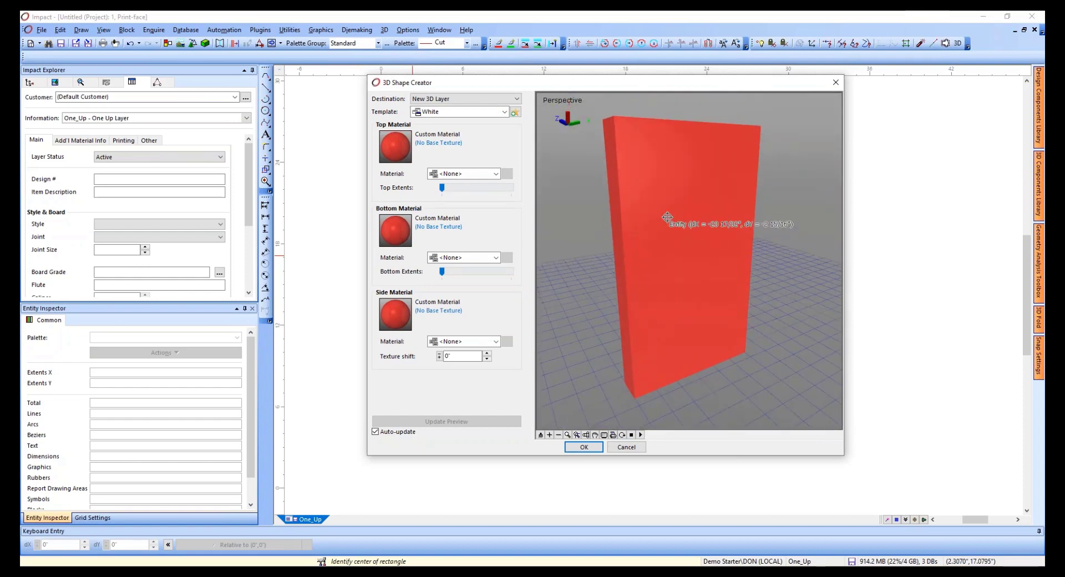
pyautogui.click(636, 452)
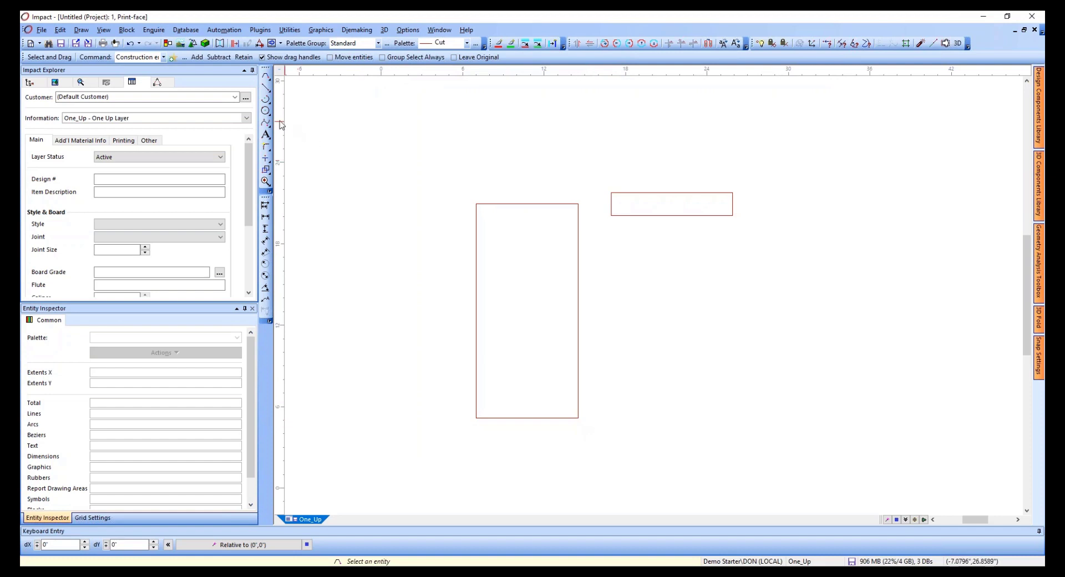
# - Draw a from-center rectangle about 8.9 by 6.1 inches beside the tall rectangle, centered level with its bottom edge
pyautogui.press('r')
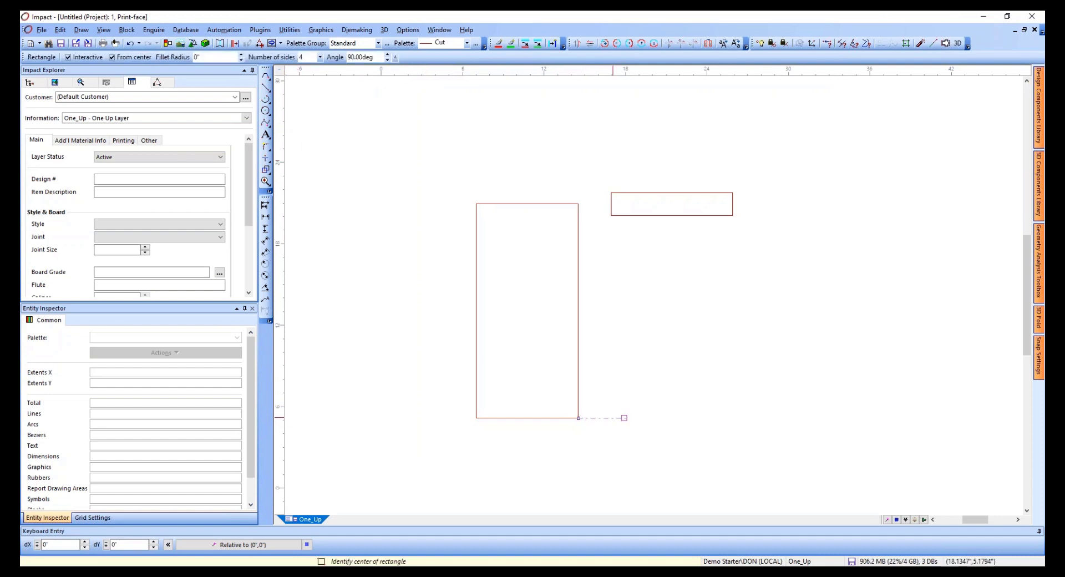
pyautogui.click(708, 418)
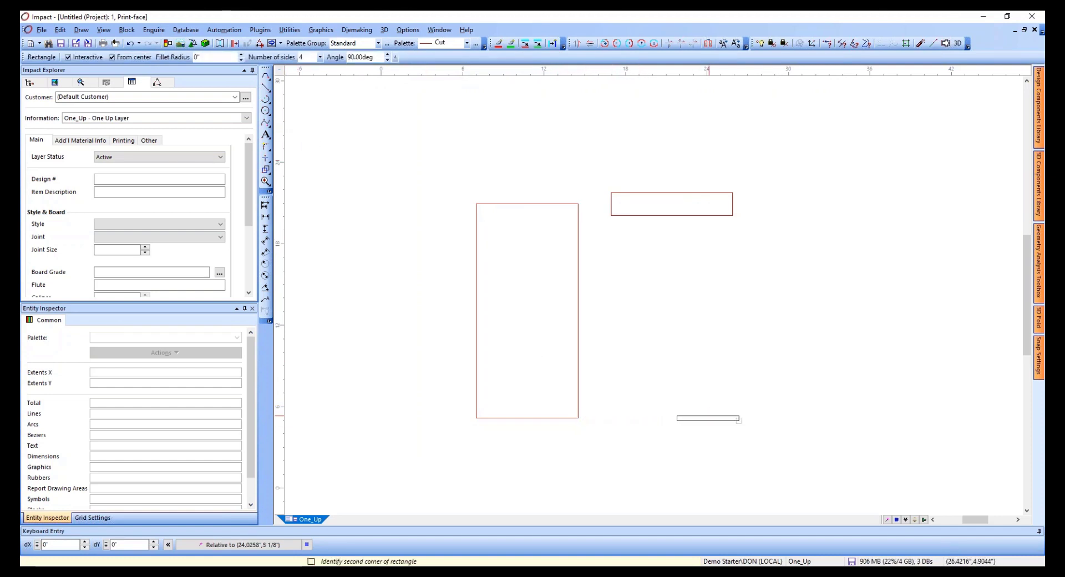
pyautogui.click(769, 460)
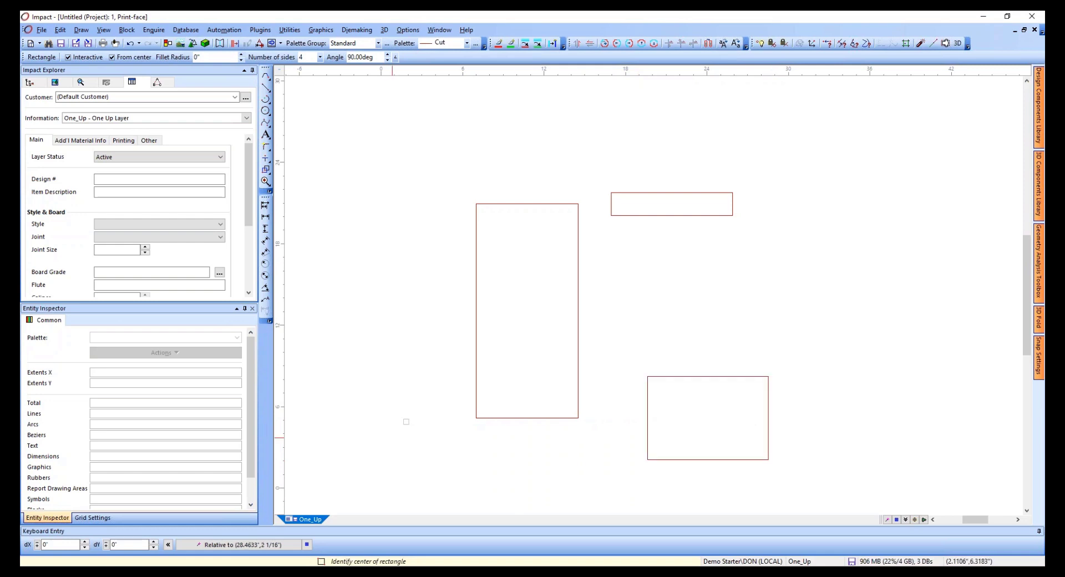
# - Preview the tall profile with its top and bottom cross sections in the 3D Shape Creator from several angles, and cancel without creating it
pyautogui.click(384, 30)
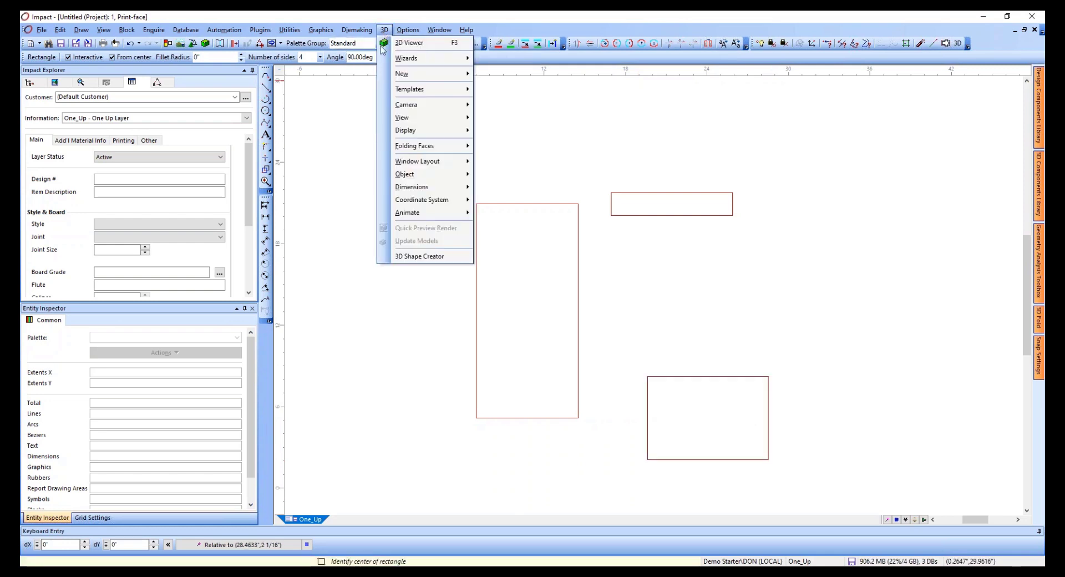
pyautogui.click(414, 257)
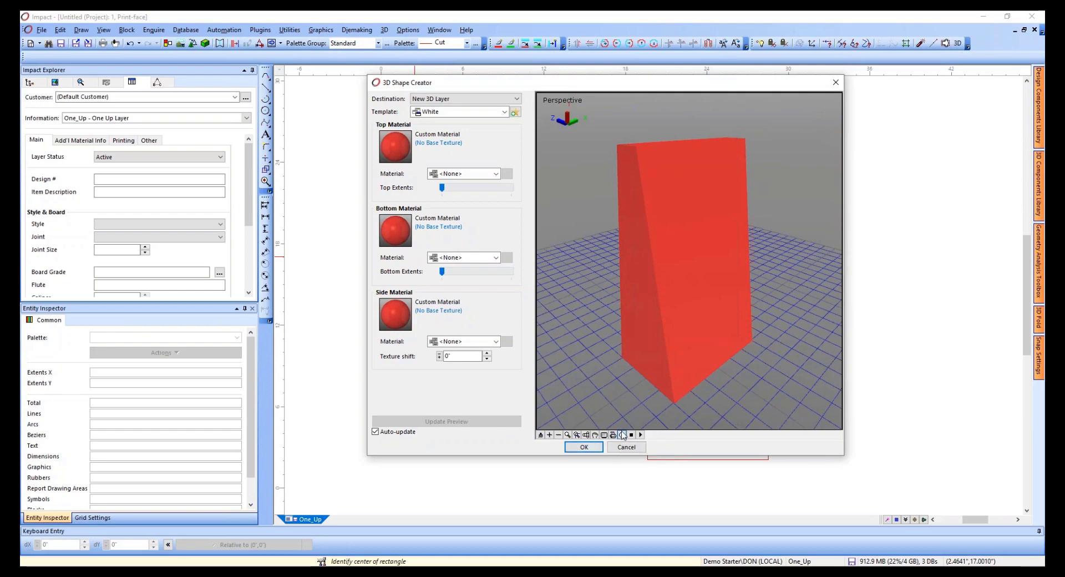
pyautogui.moveTo(631, 277)
pyautogui.mouseDown()
pyautogui.moveTo(678, 254)
pyautogui.moveTo(681, 233)
pyautogui.moveTo(617, 267)
pyautogui.moveTo(621, 302)
pyautogui.moveTo(630, 294)
pyautogui.mouseUp()
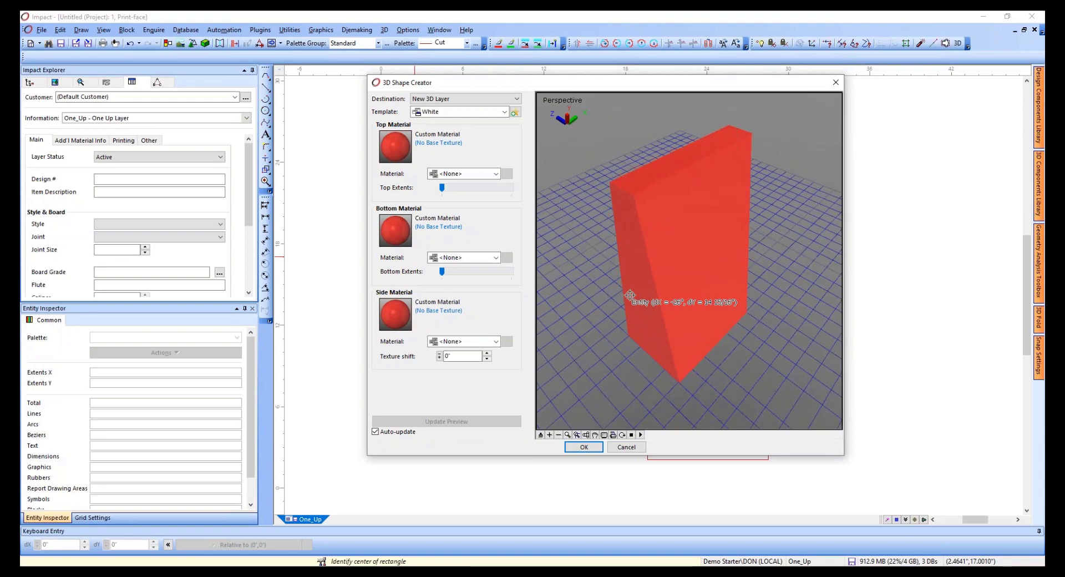
pyautogui.moveTo(633, 240); pyautogui.dragTo(658, 199)
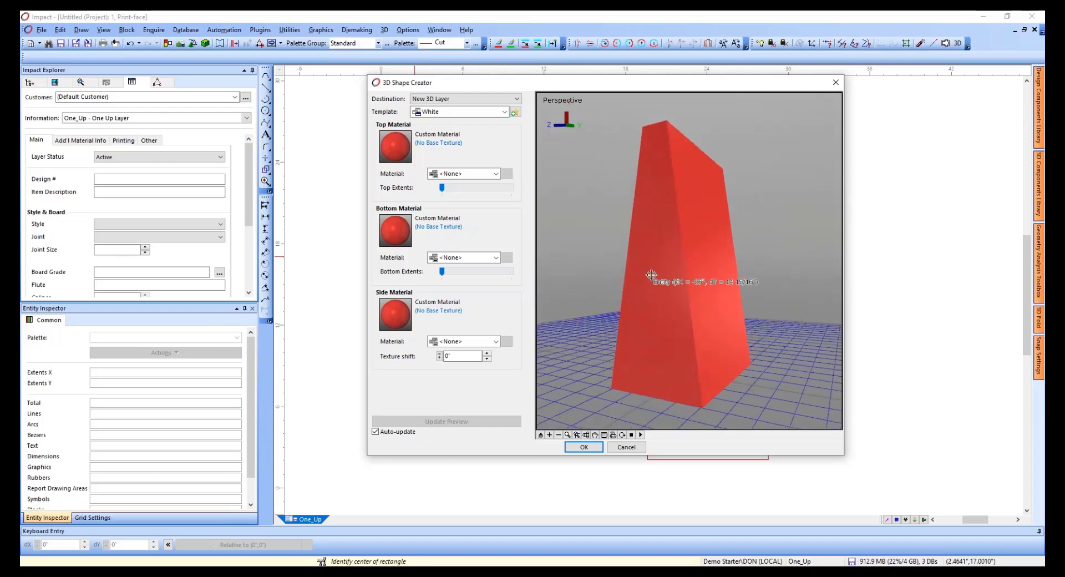
pyautogui.click(627, 448)
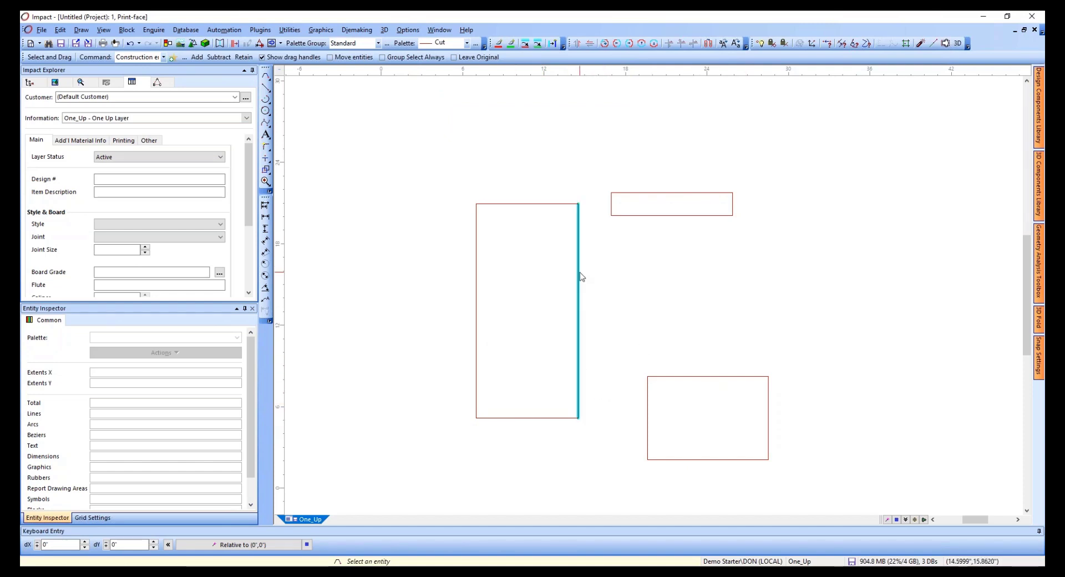
# - Draw a from-center rectangle about 5.3 by 2.1 inches between the top and bottom cross sections, near the tall rectangle's mid-height
pyautogui.click(265, 112)
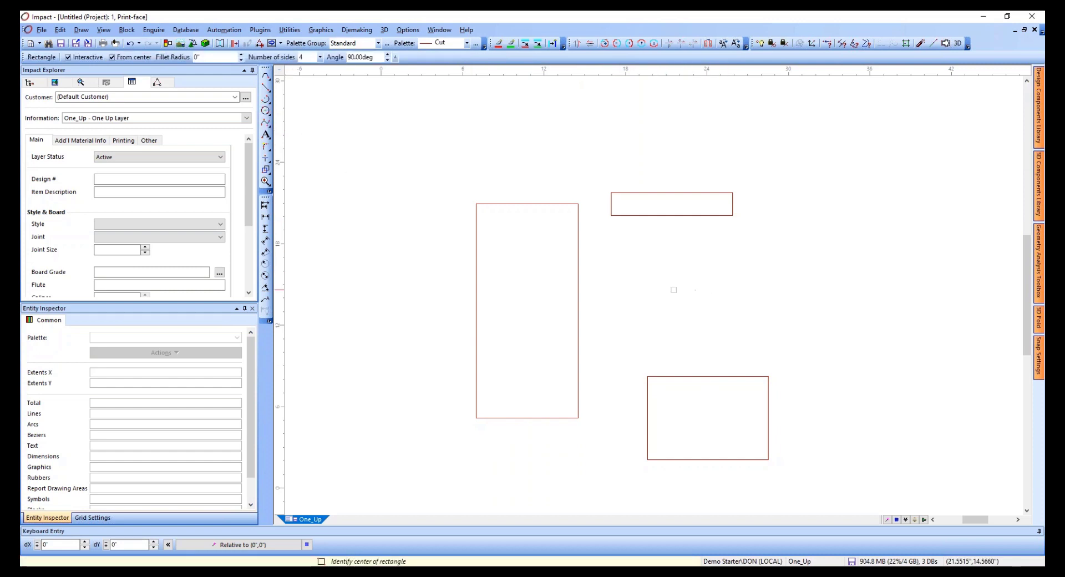
pyautogui.click(676, 297)
pyautogui.click(711, 310)
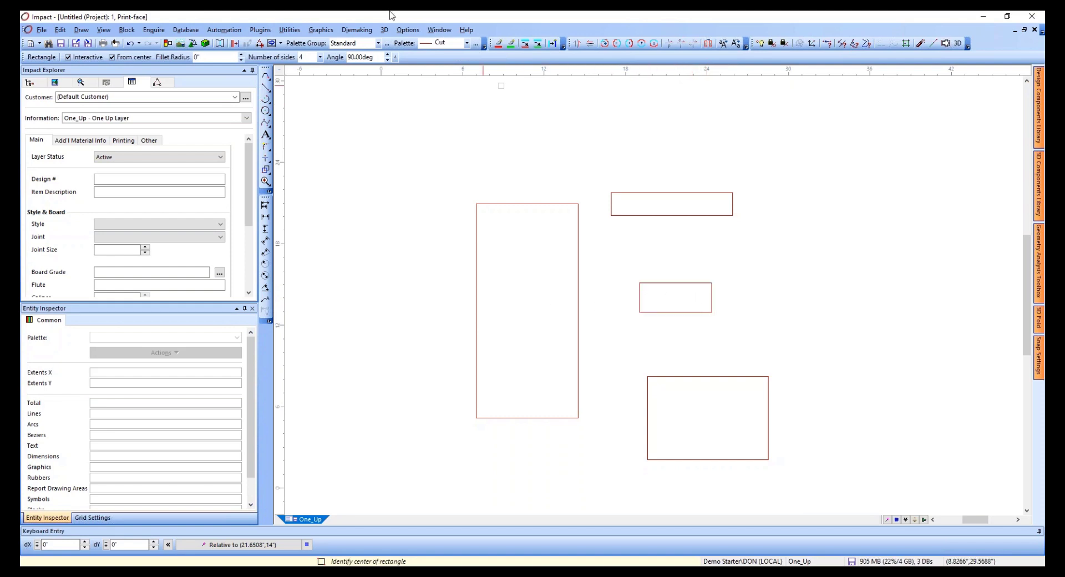
# - Preview the profile with all three cross sections in the 3D Shape Creator, and cancel without creating it
pyautogui.click(387, 31)
pyautogui.moveTo(363, 30)
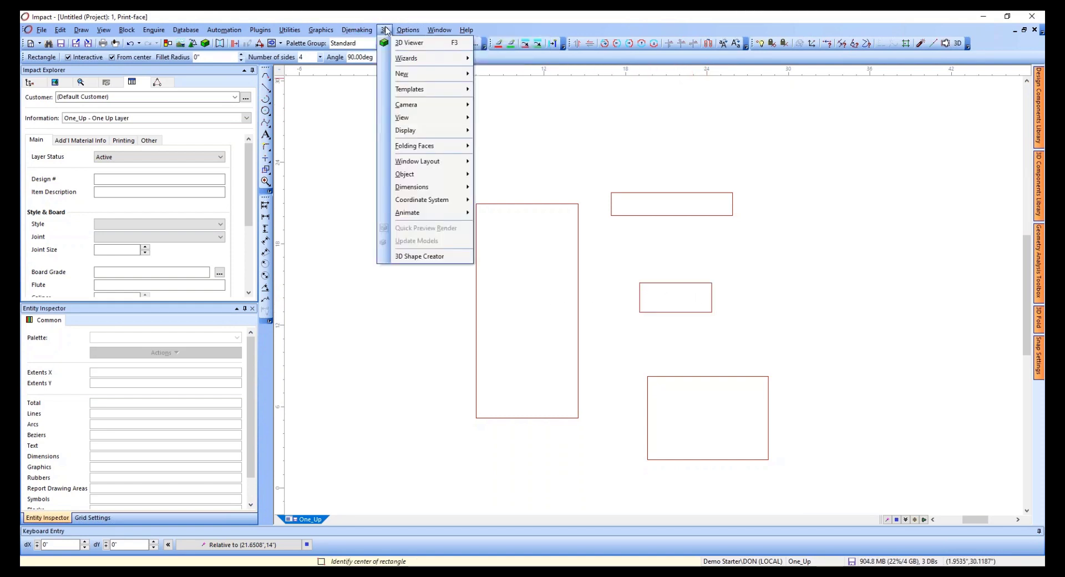
pyautogui.click(427, 255)
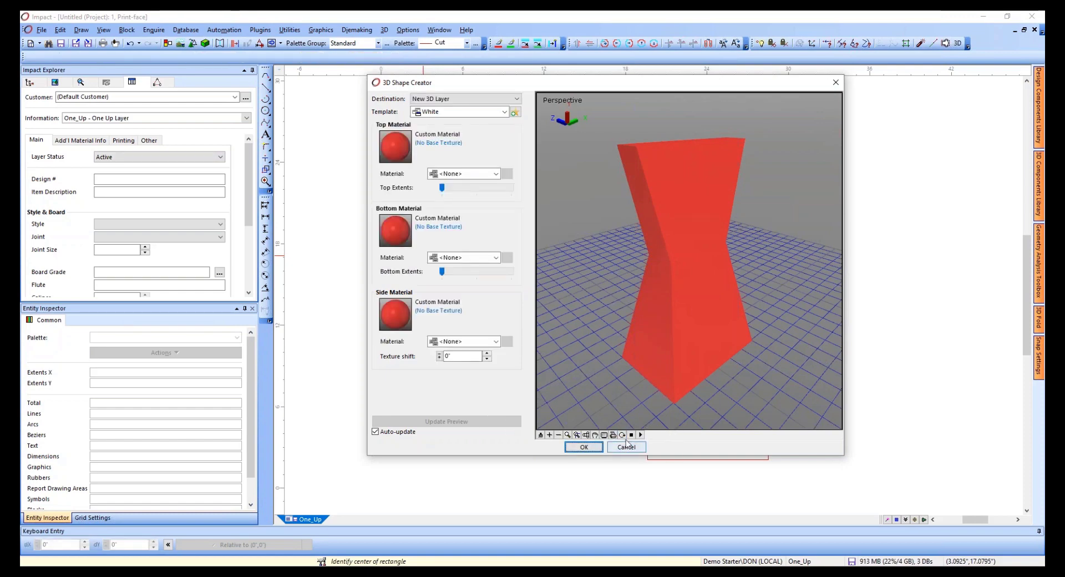
pyautogui.moveTo(699, 263); pyautogui.dragTo(703, 281)
pyautogui.moveTo(720, 283); pyautogui.dragTo(688, 237, button='middle')
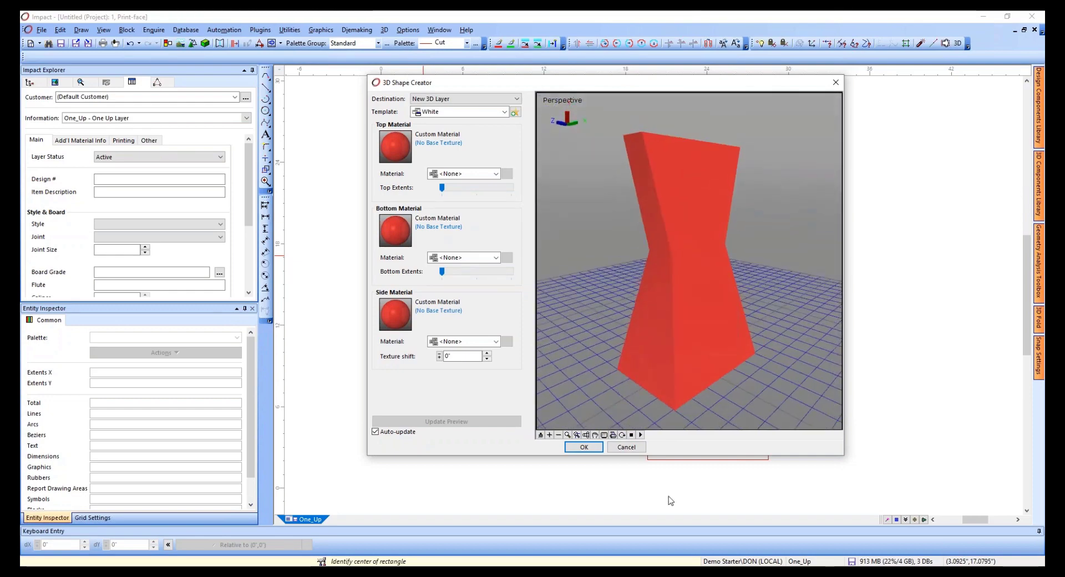
pyautogui.click(627, 447)
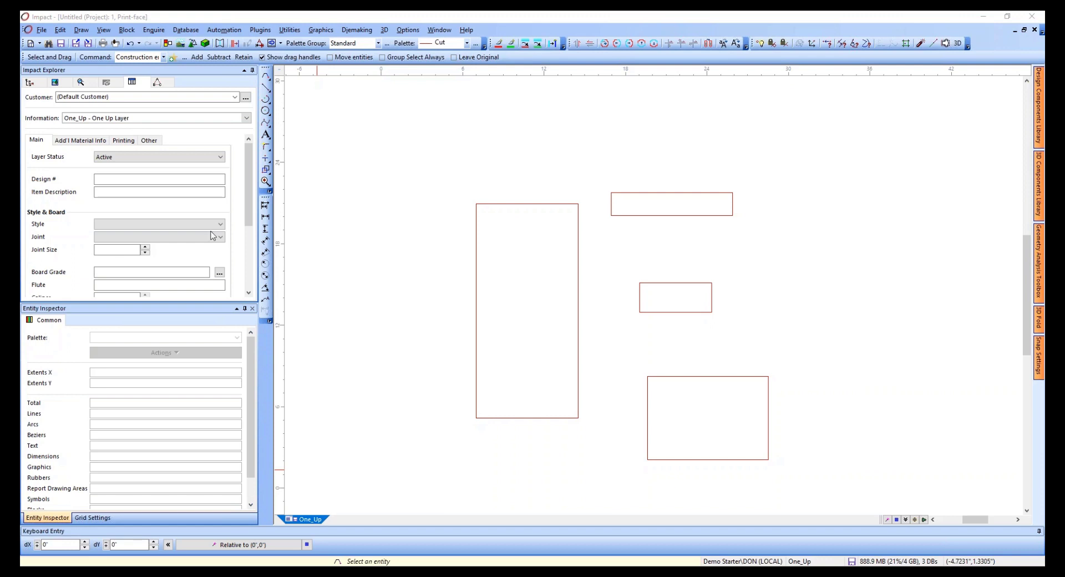
# - Delete the tall profile and all three cross-section rectangles from the drawing
pyautogui.click(398, 108)
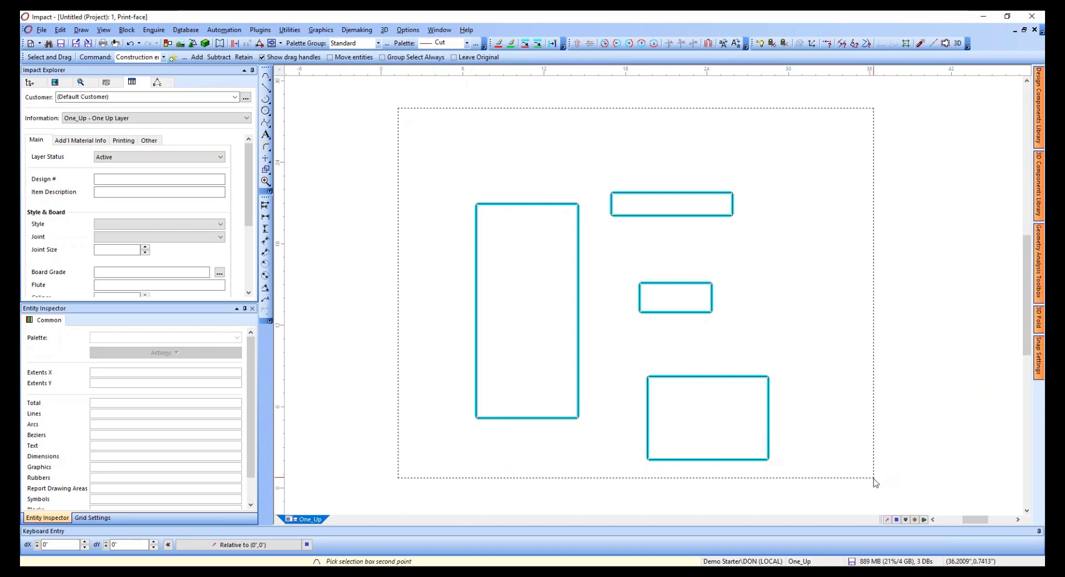
pyautogui.click(874, 479)
pyautogui.press('Delete')
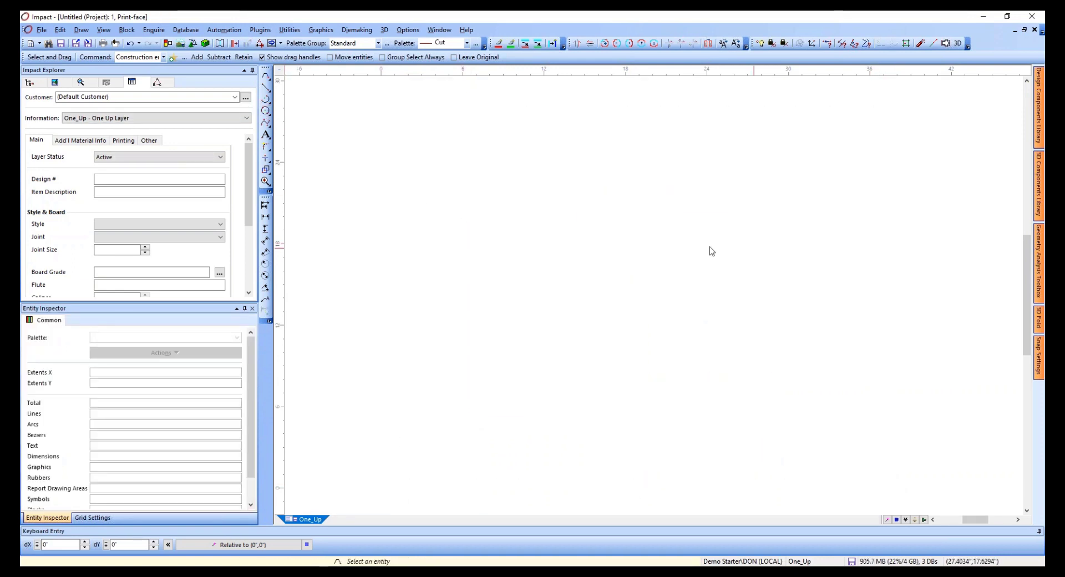
# - Draw a from-center upright rectangle about 17 by 24 inches in the empty drawing
pyautogui.press('r')
pyautogui.click(533, 157)
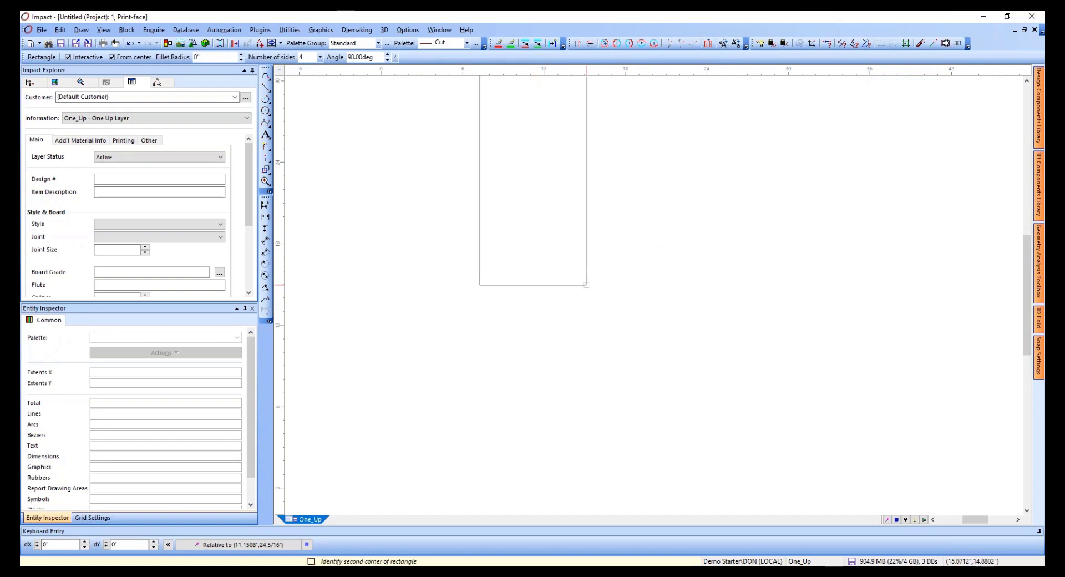
pyautogui.click(648, 321)
pyautogui.scroll(-3, 485, 421)
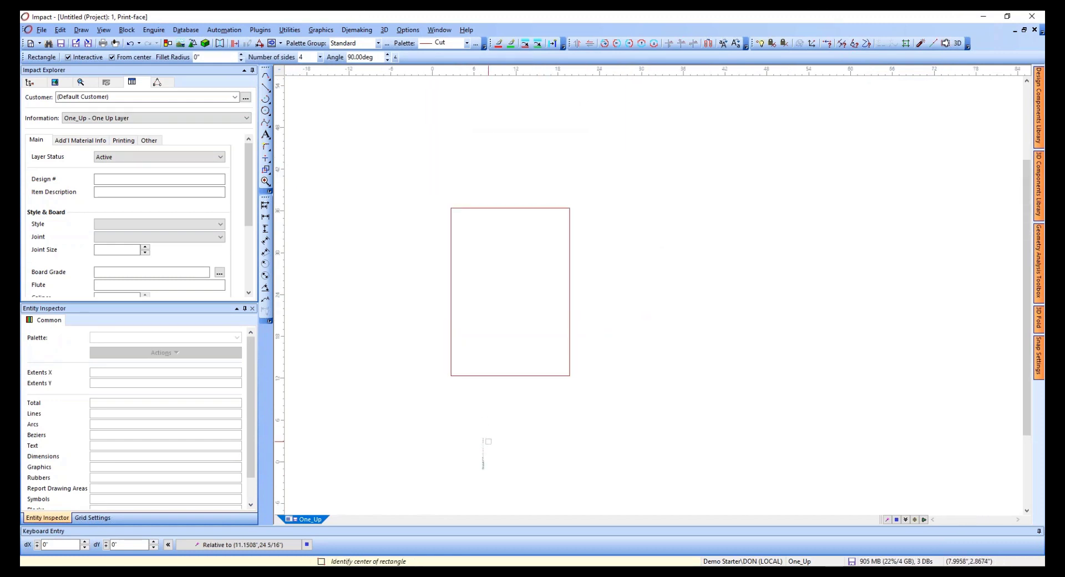
pyautogui.scroll(3, 495, 298)
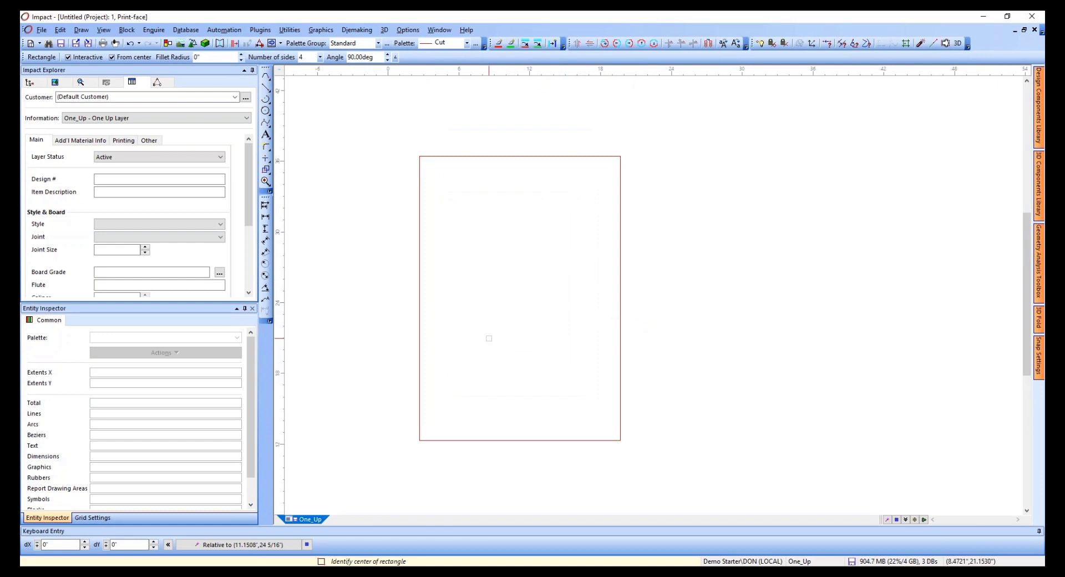
# - Draw a horizontal Crease line across the rectangle between the midpoints of its two vertical sides
pyautogui.click(265, 88)
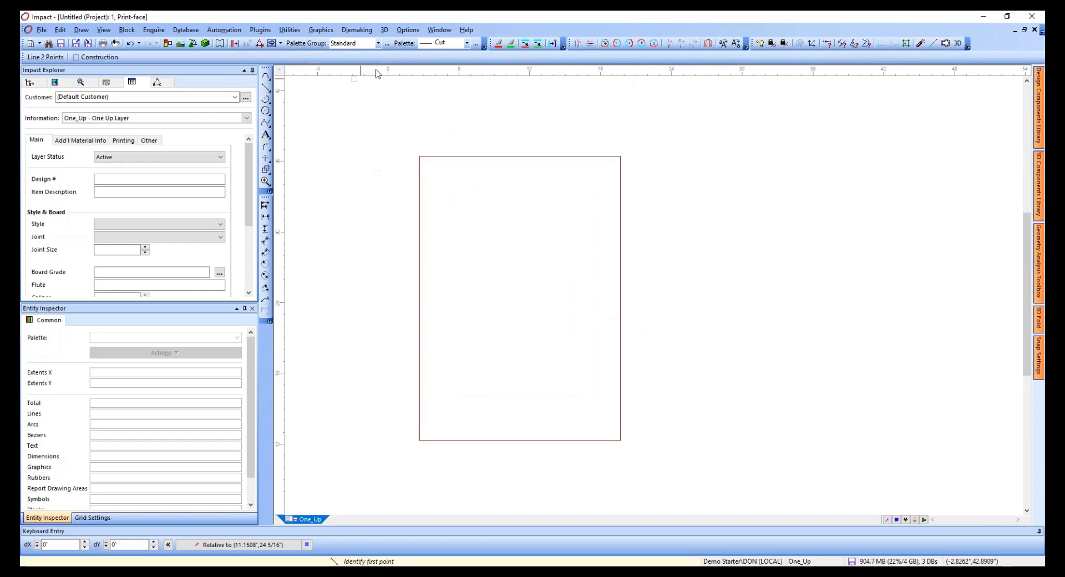
pyautogui.click(512, 44)
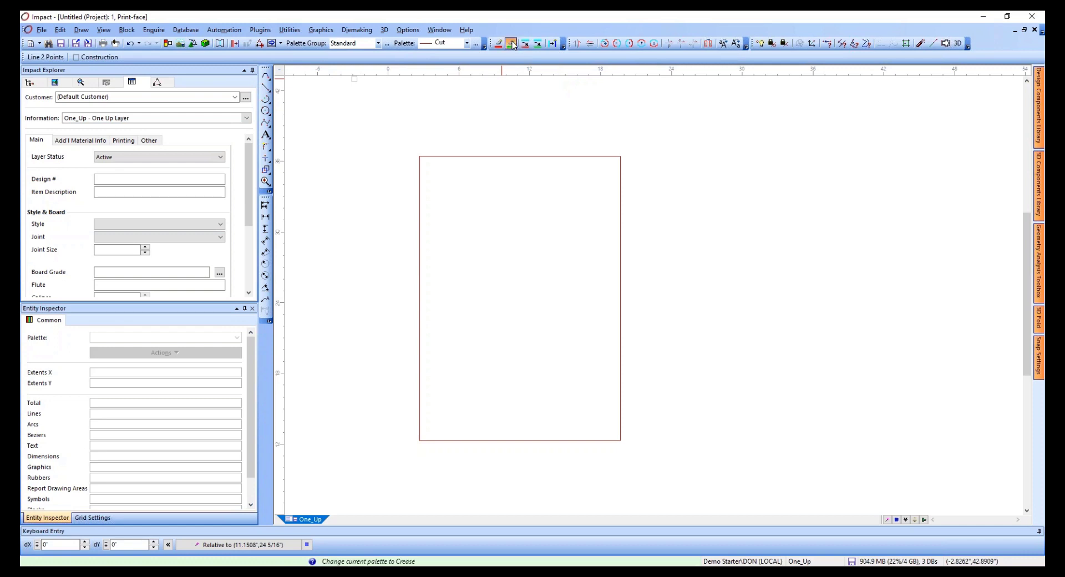
pyautogui.click(420, 298)
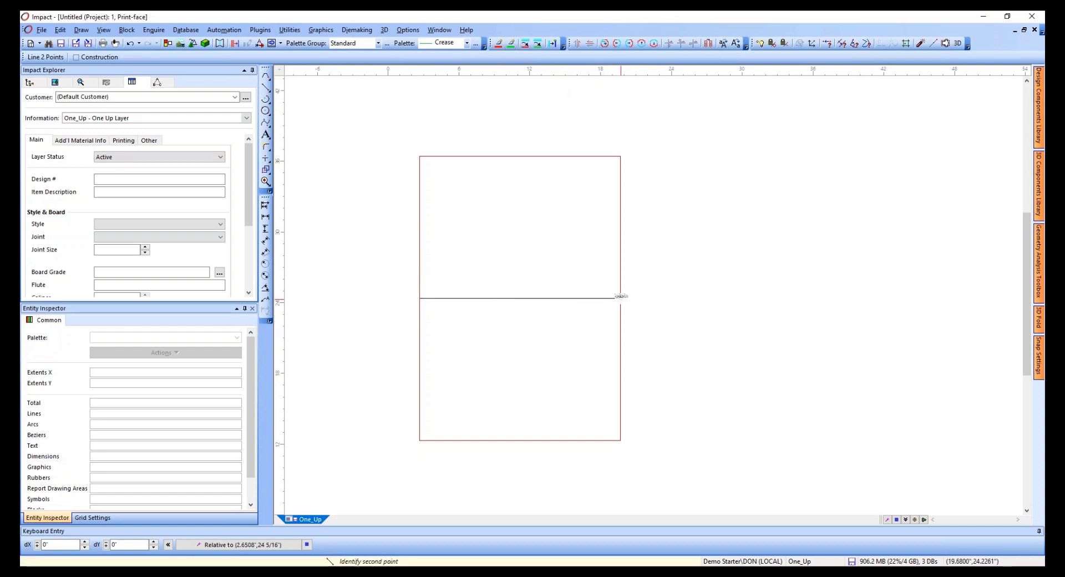
pyautogui.click(621, 298)
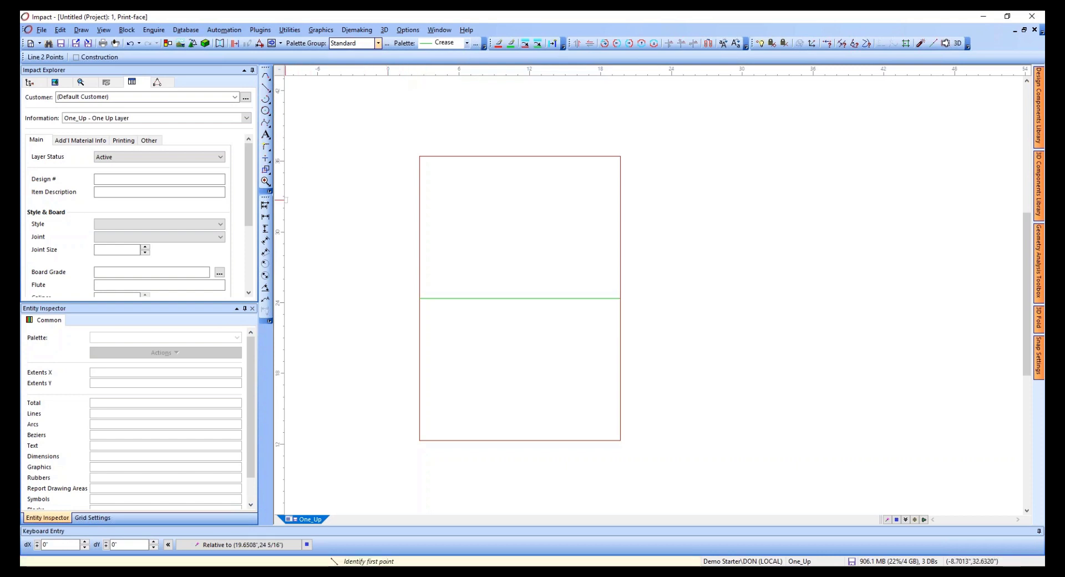
# - Draw a horizontal Perf 1/2 x 1/2 End Gap line across the rectangle about 6.4 inches above the crease, and end the line command
pyautogui.click(467, 43)
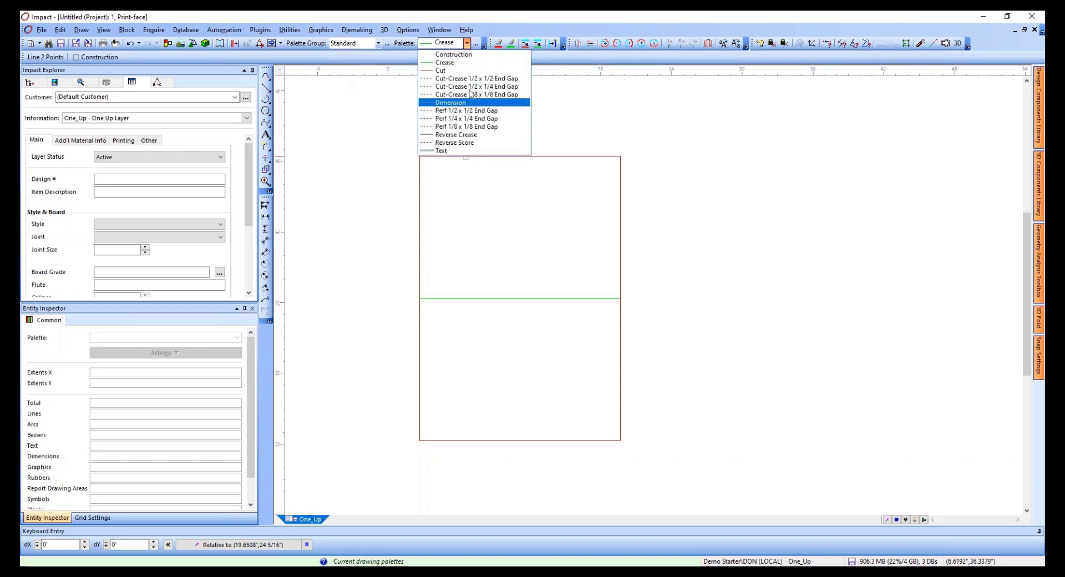
pyautogui.click(465, 111)
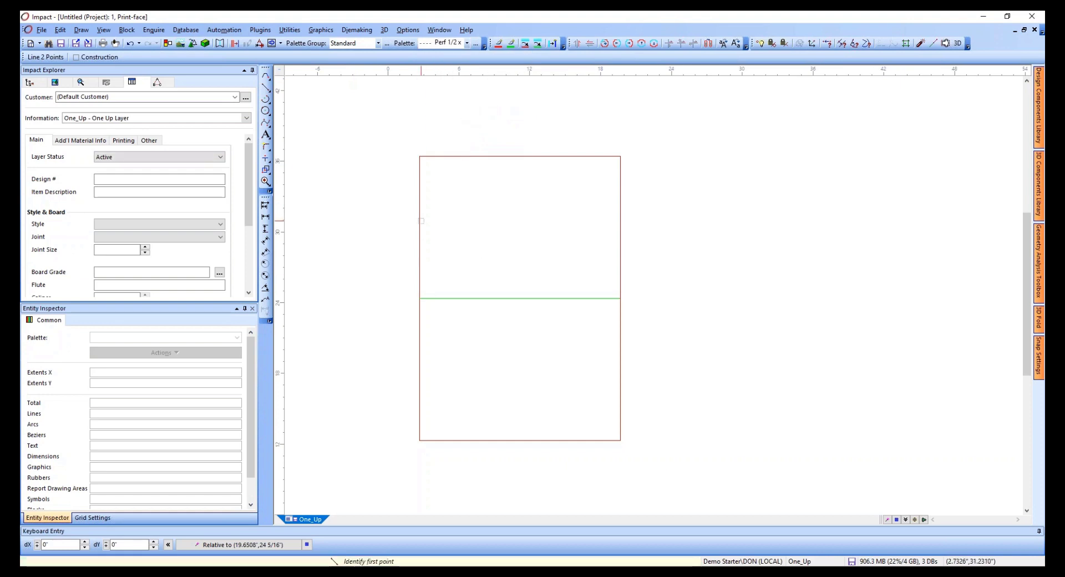
pyautogui.click(422, 158)
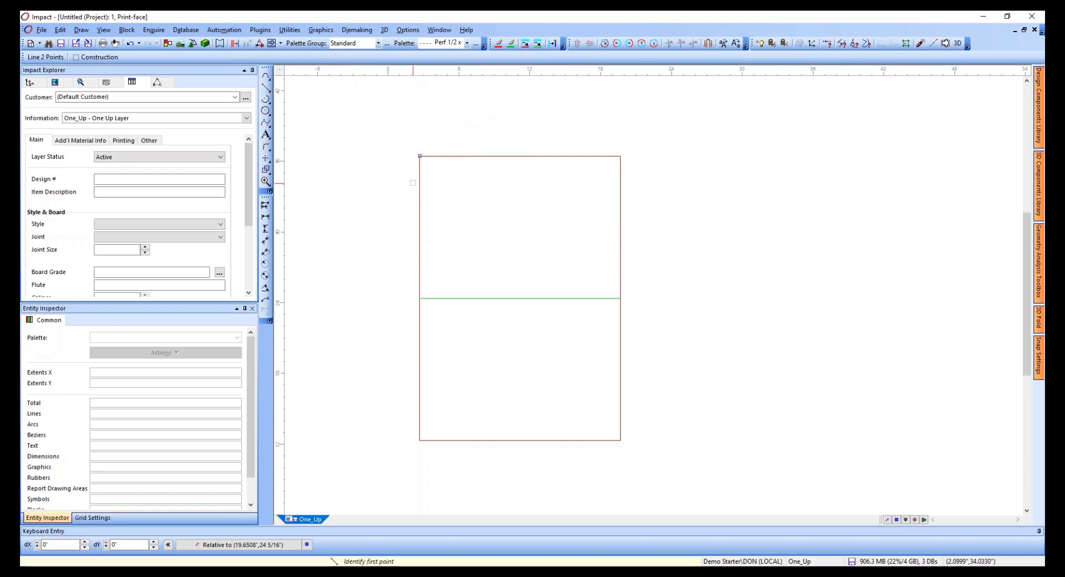
pyautogui.click(419, 222)
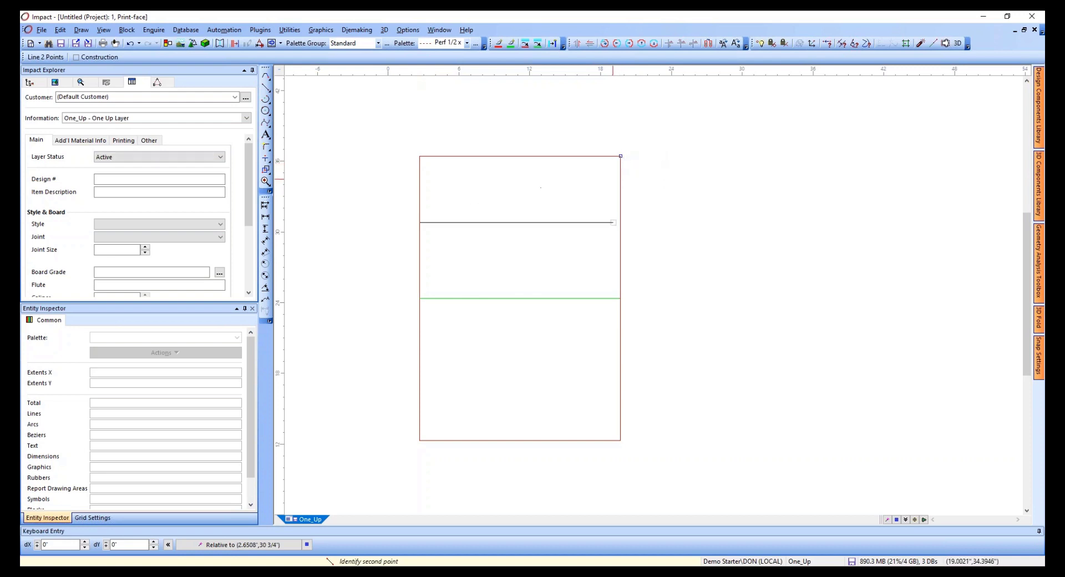
pyautogui.click(621, 222)
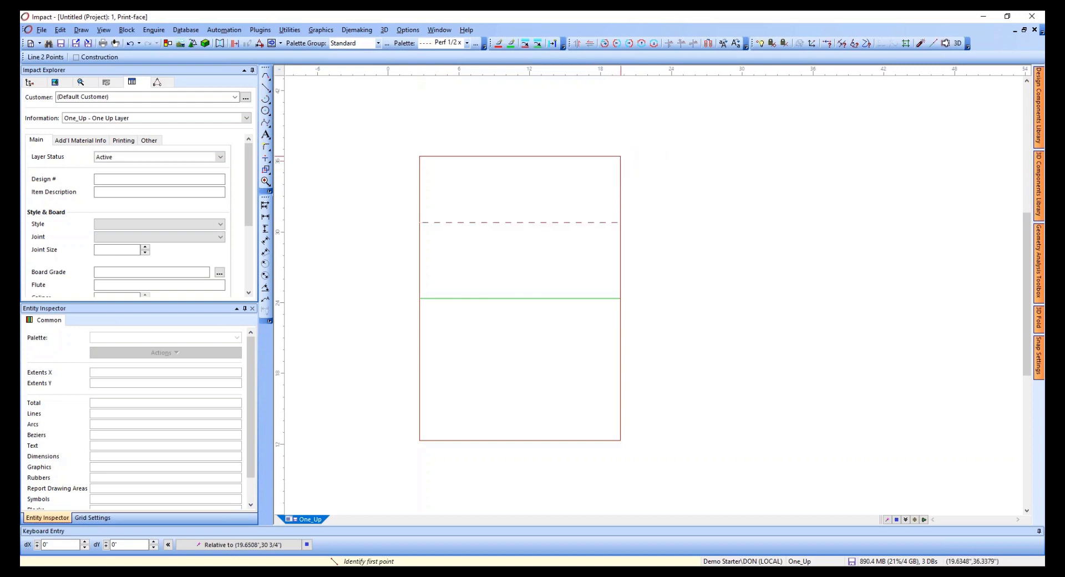
pyautogui.rightClick(749, 311)
pyautogui.click(772, 303)
pyautogui.click(428, 298)
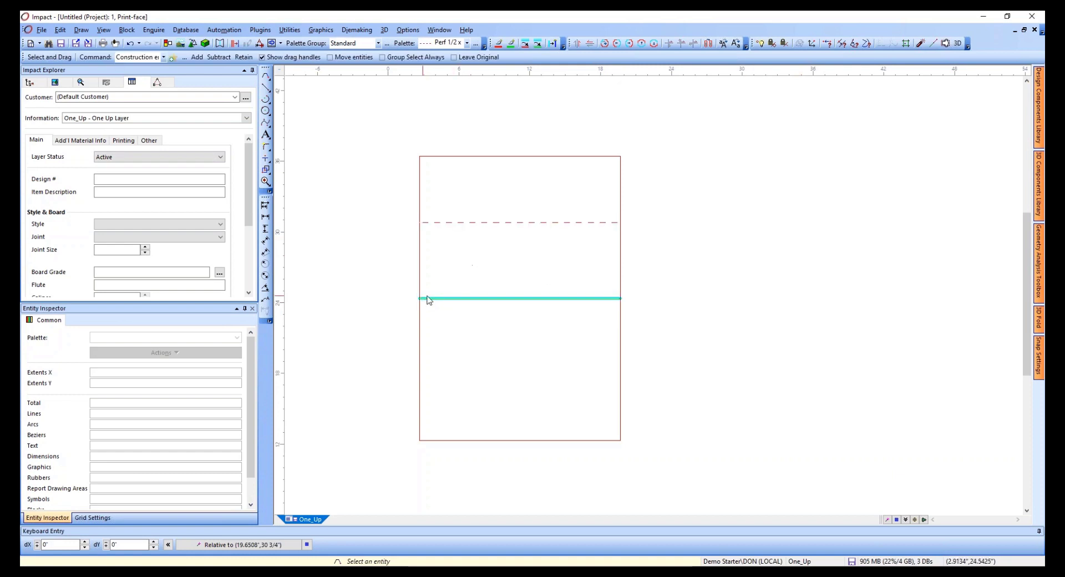
pyautogui.click(452, 378)
pyautogui.click(420, 382)
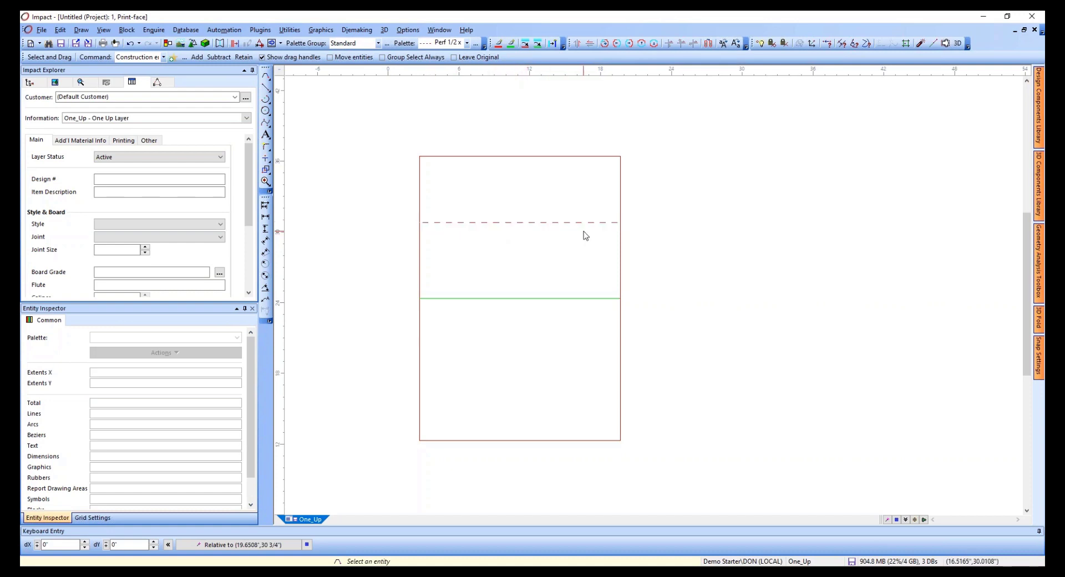
# - Start the 3D Viewer conversion and open the override settings for the Crease on Perf palette option
pyautogui.click(203, 47)
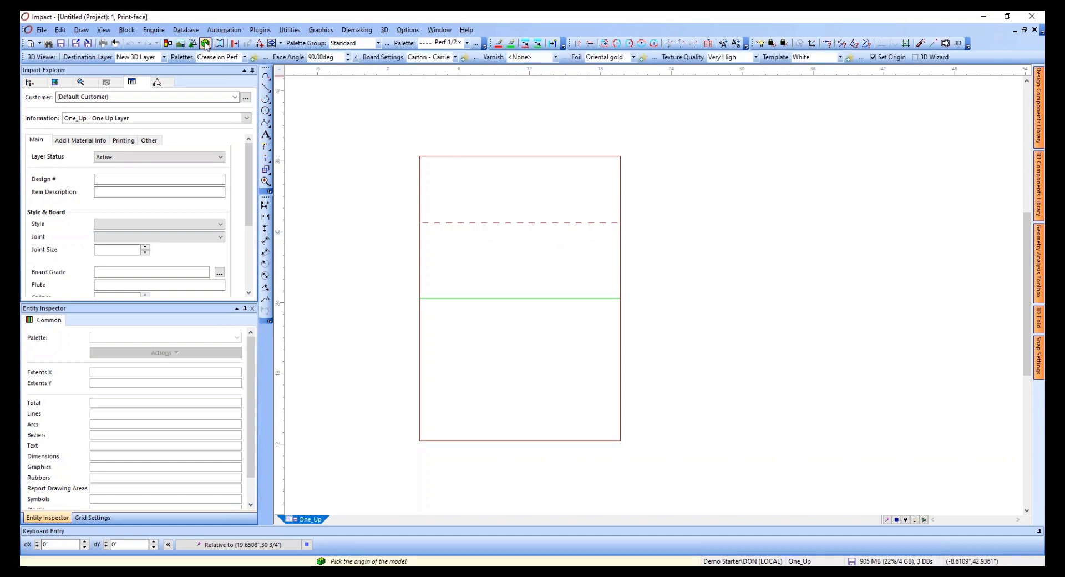
pyautogui.click(380, 30)
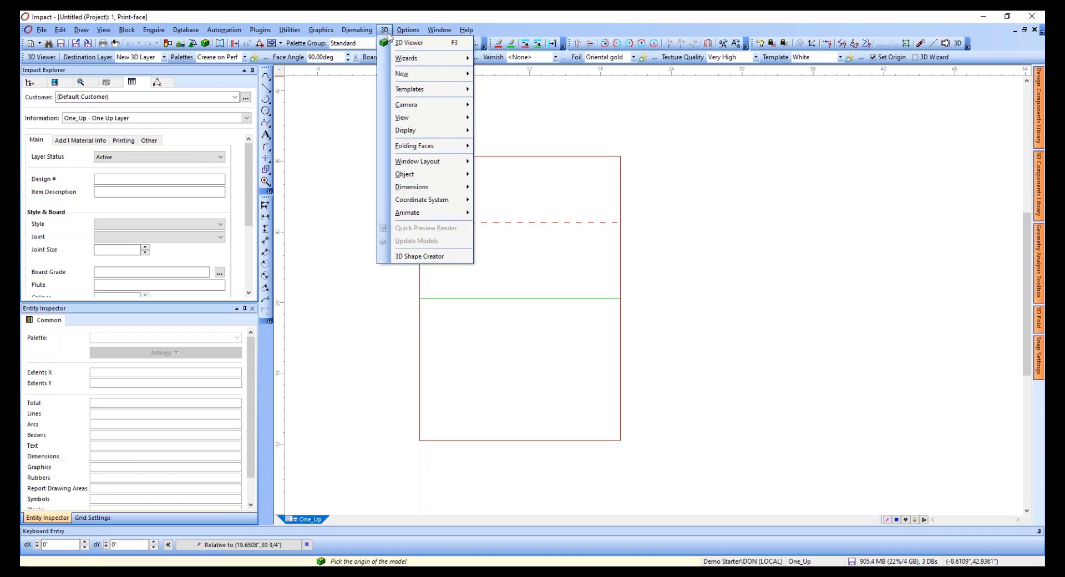
pyautogui.click(387, 42)
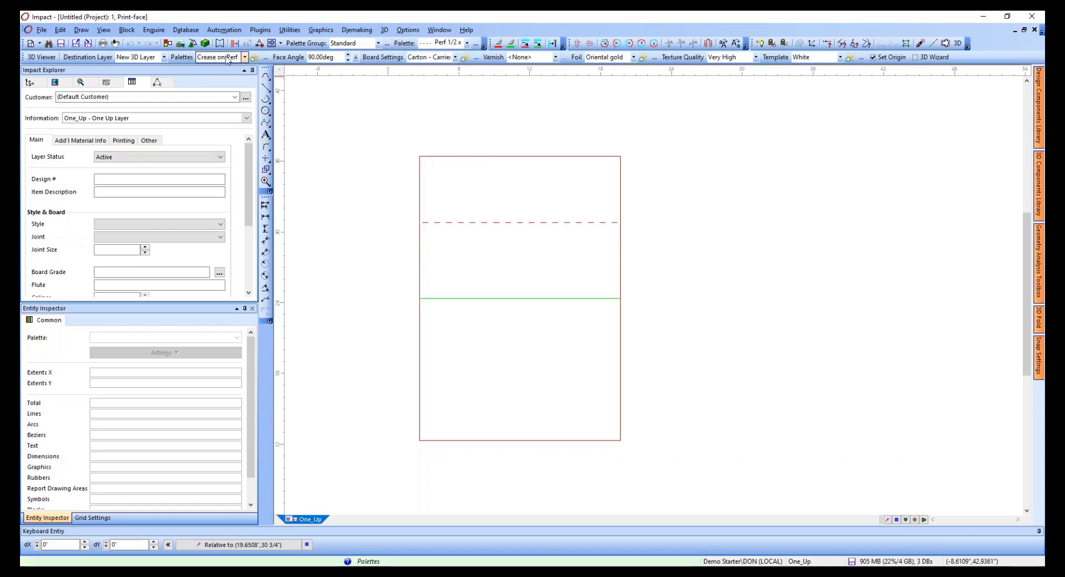
pyautogui.click(245, 57)
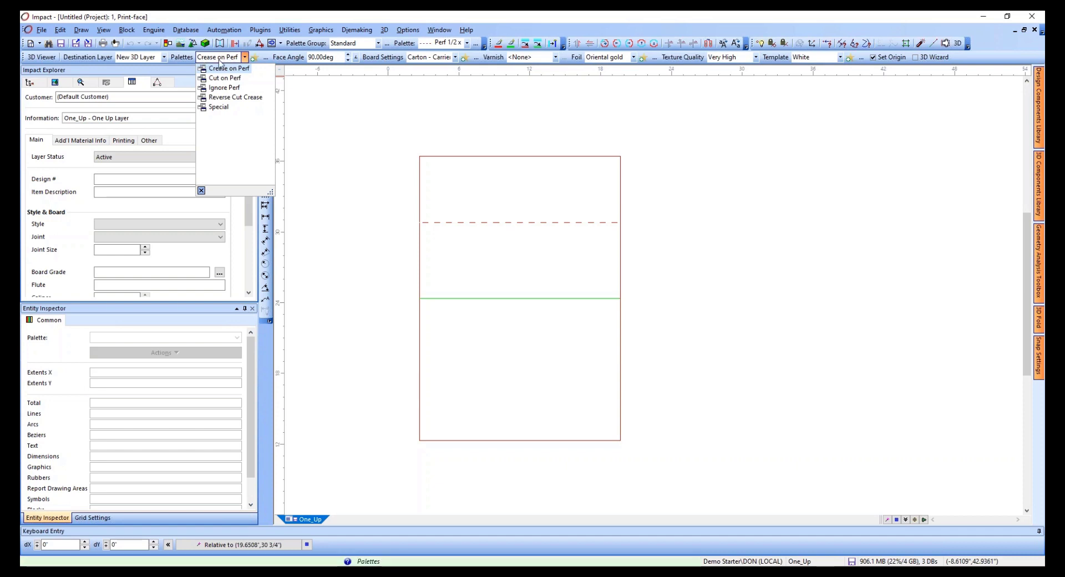
pyautogui.click(267, 58)
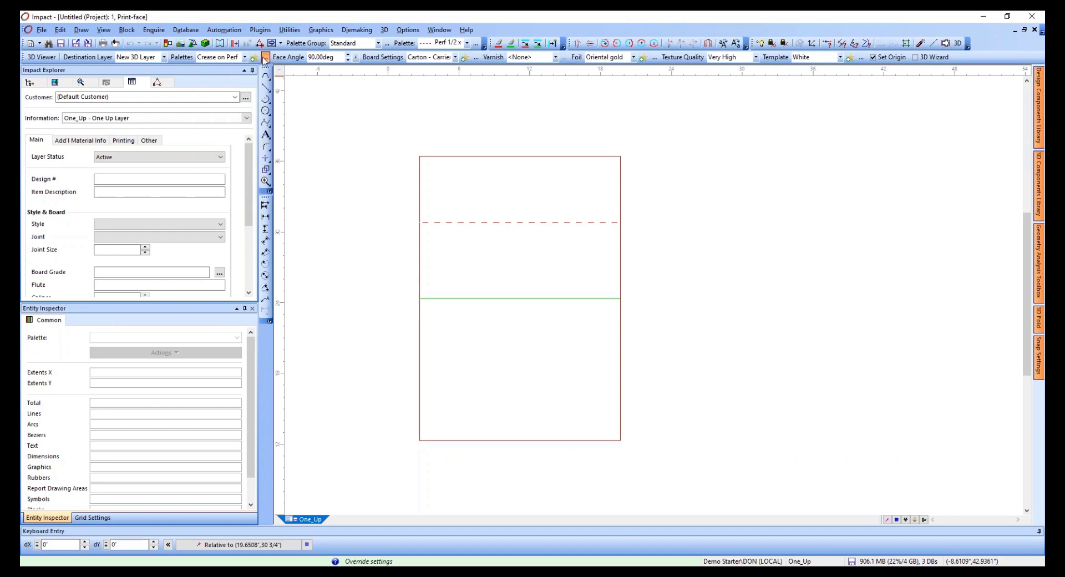
pyautogui.click(267, 58)
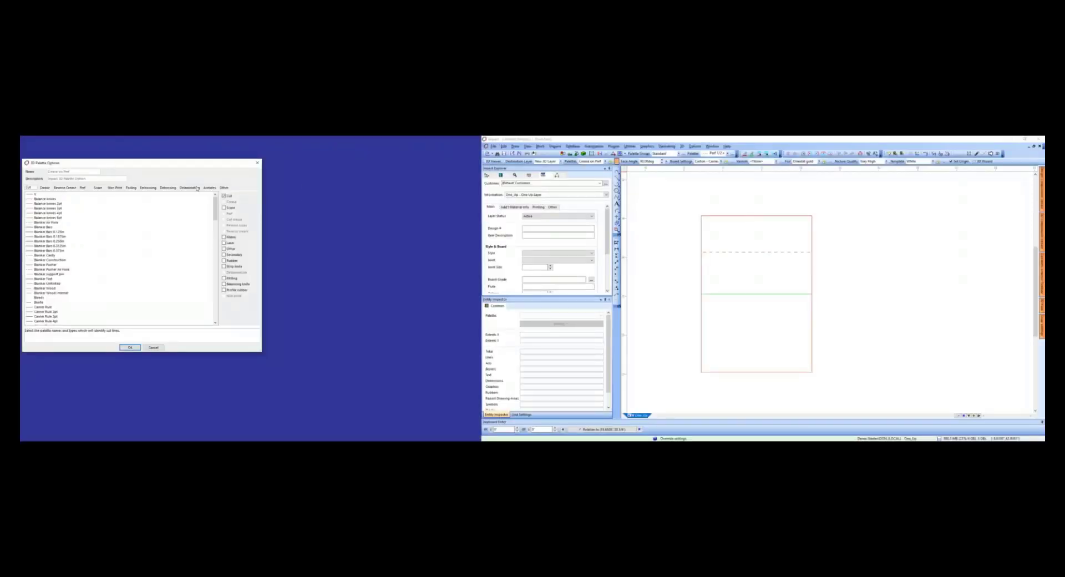
pyautogui.moveTo(112, 164); pyautogui.dragTo(704, 182)
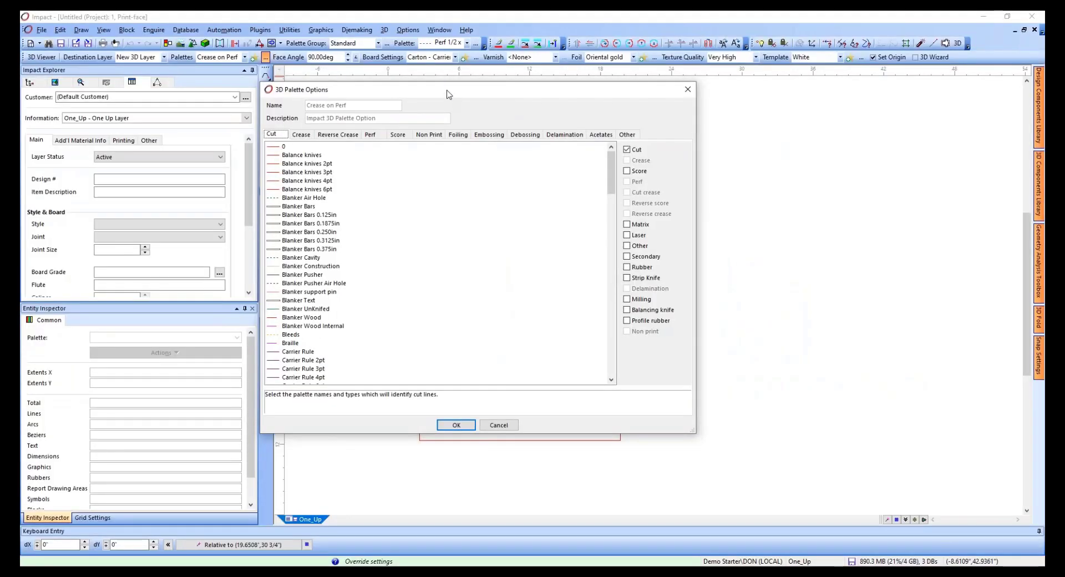
pyautogui.moveTo(458, 95); pyautogui.dragTo(492, 98)
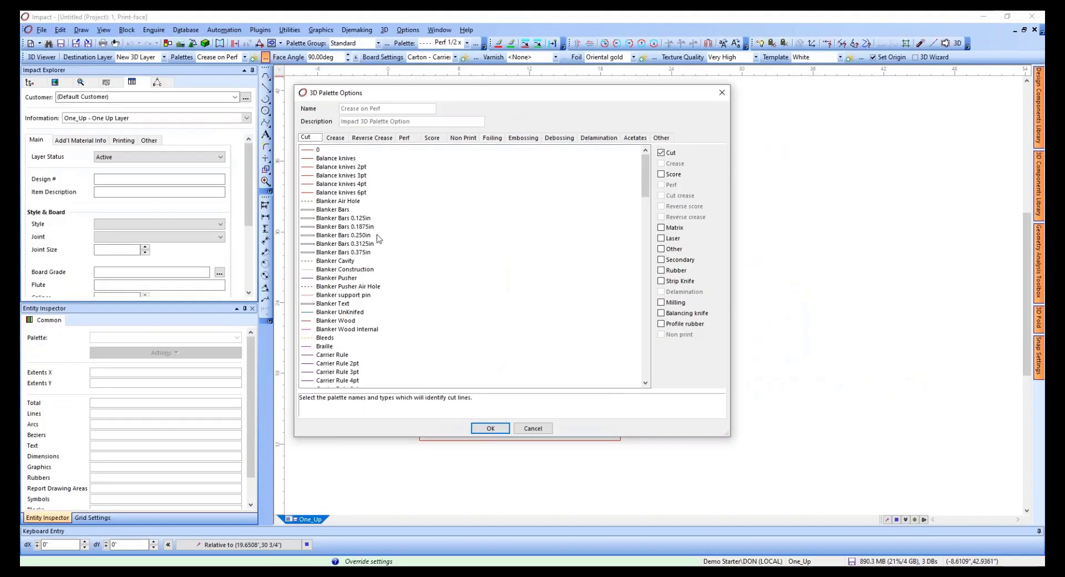
pyautogui.moveTo(410, 97); pyautogui.dragTo(448, 95)
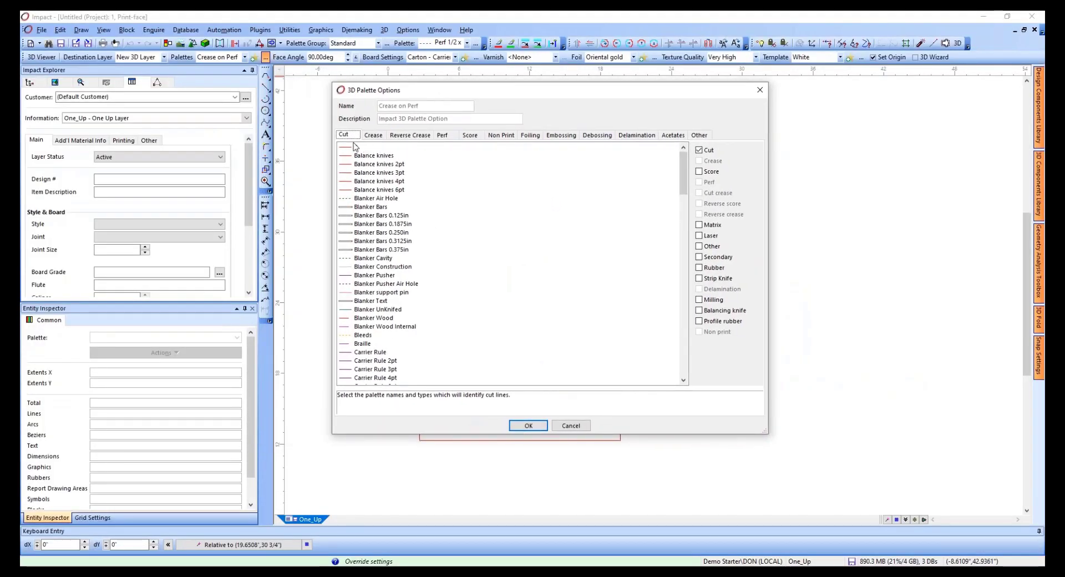
# - Examine which line types the Crease on Perf option treats as cuts, creases and reverse creases
pyautogui.click(380, 136)
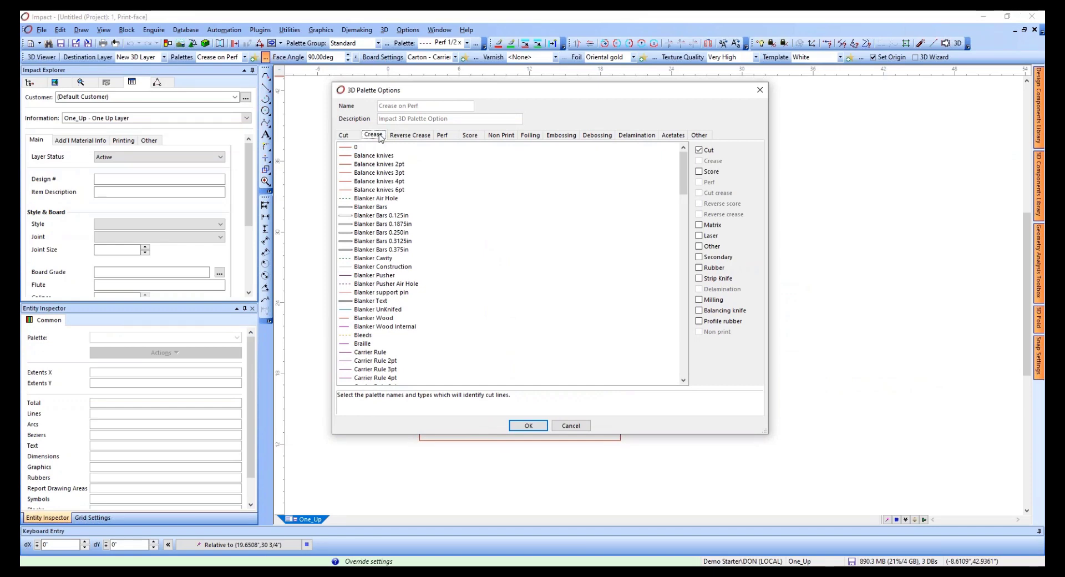
pyautogui.click(410, 136)
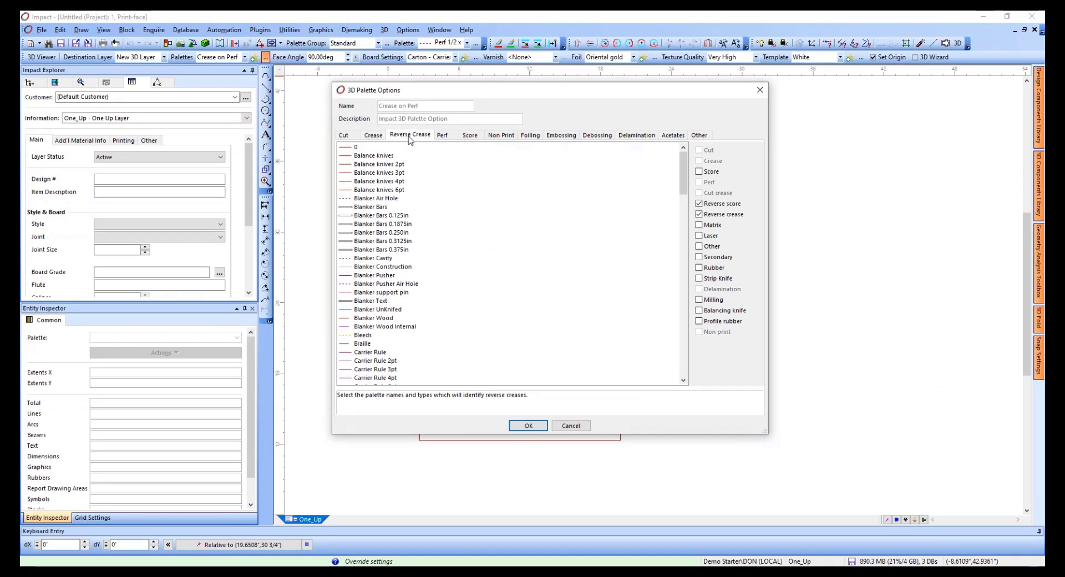
pyautogui.click(373, 137)
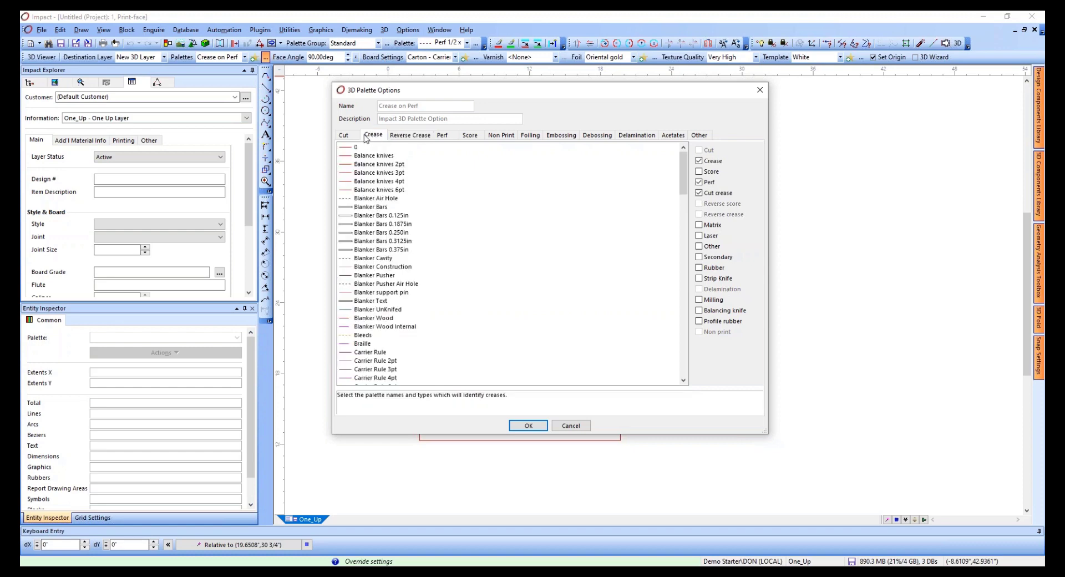
pyautogui.click(345, 137)
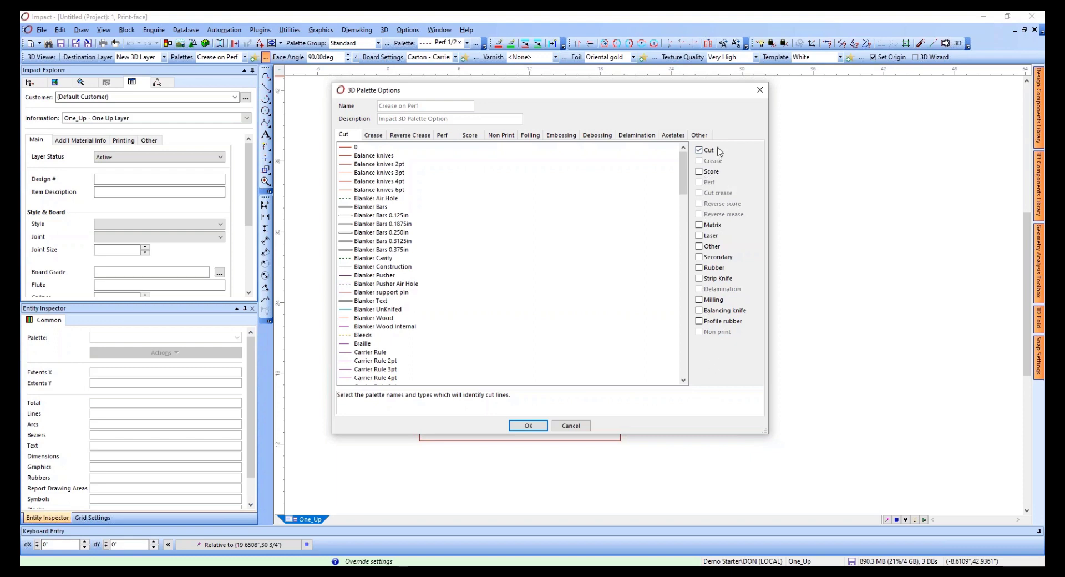
pyautogui.click(379, 136)
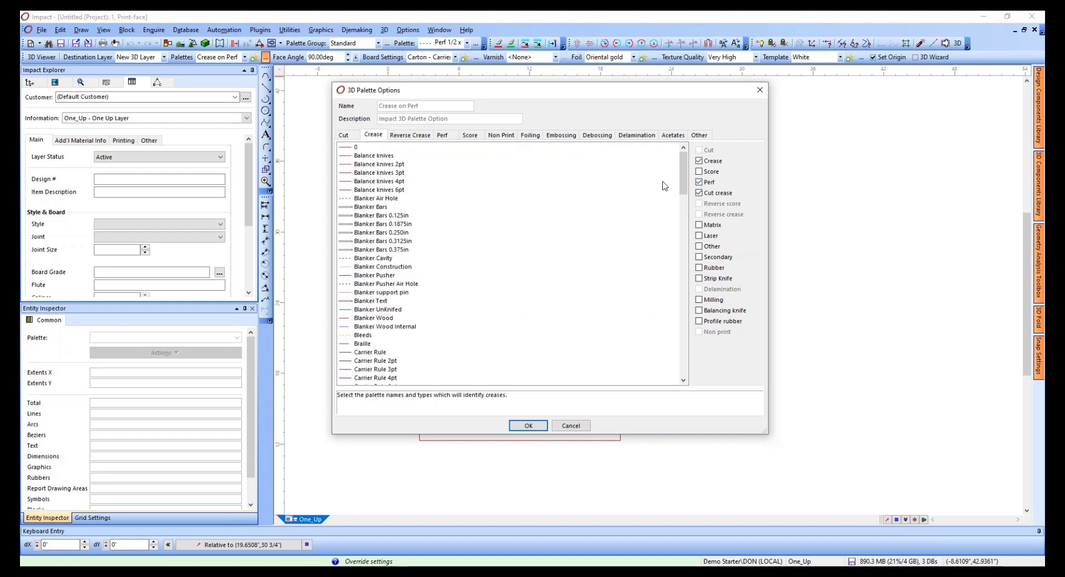
# - Exclude the Perf type from the crease lines and choose only Perf 1 x 1 End Cut and Perf 1 x 1 End Gap as creases
pyautogui.click(700, 182)
pyautogui.moveTo(684, 167); pyautogui.dragTo(659, 265)
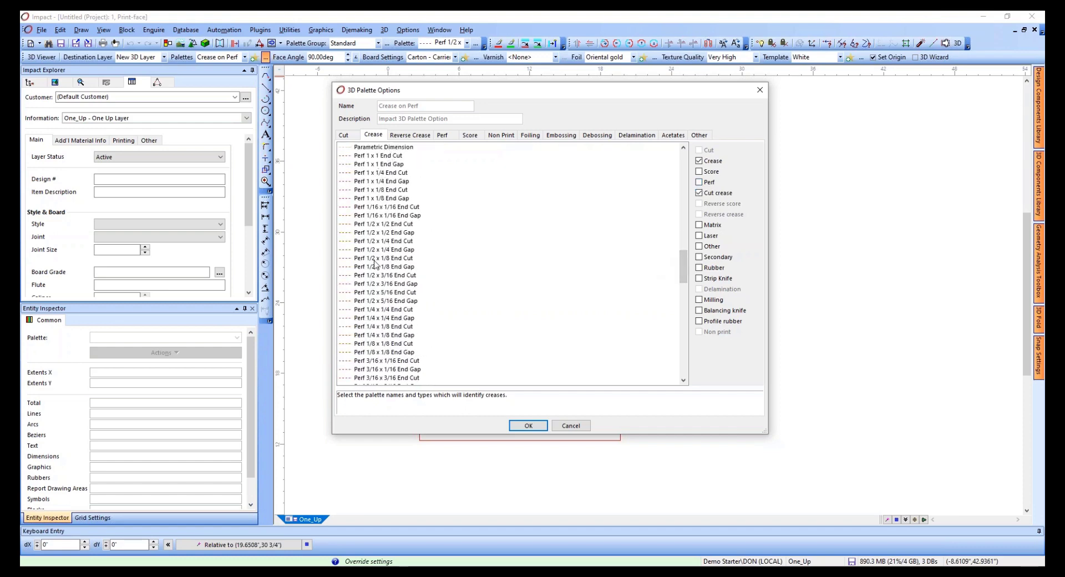
pyautogui.click(391, 190)
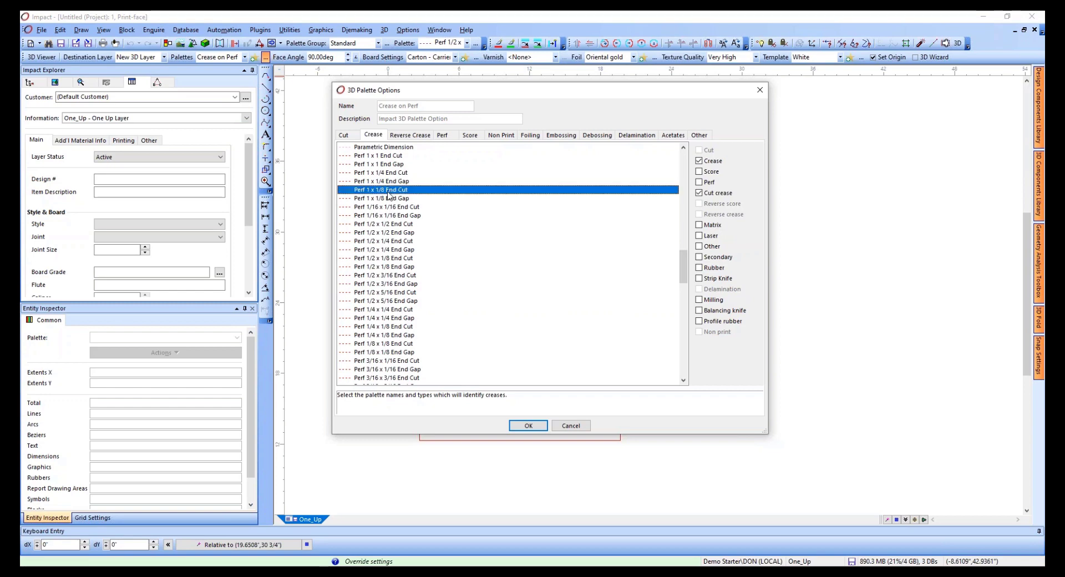
pyautogui.click(377, 157)
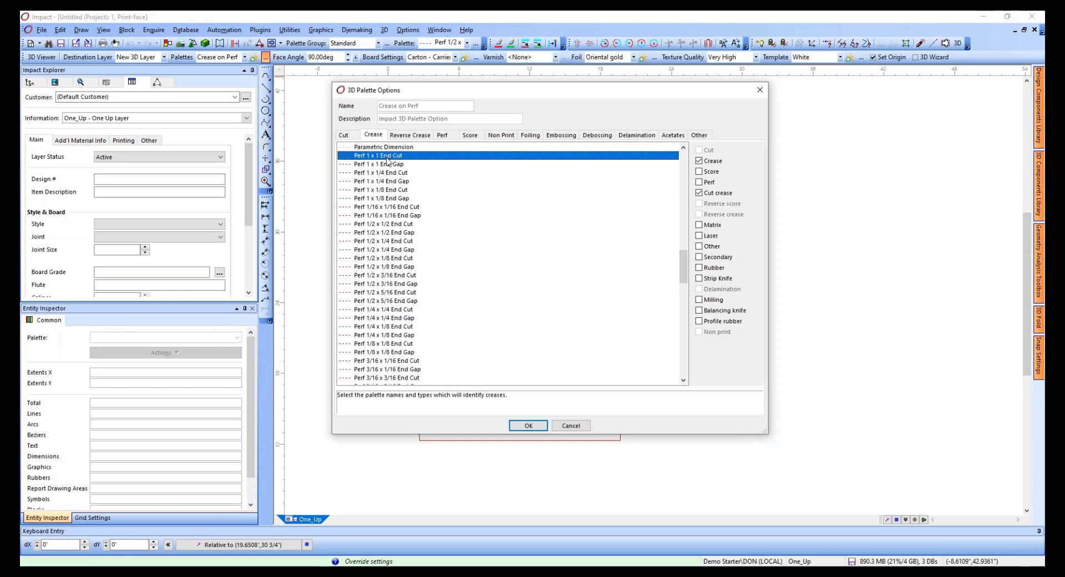
pyautogui.keyDown('shift'); pyautogui.click(387, 164); pyautogui.keyUp('shift')
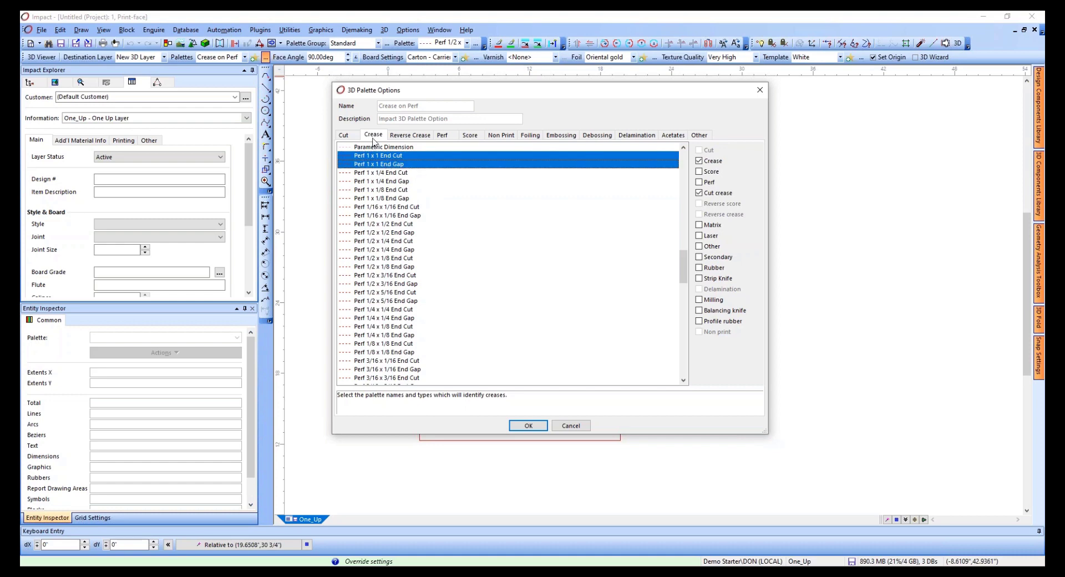
# - Choose Perf 1 x 1/4 End Cut and Perf 1 x 1/4 End Gap as palettes that identify cut lines
pyautogui.click(352, 139)
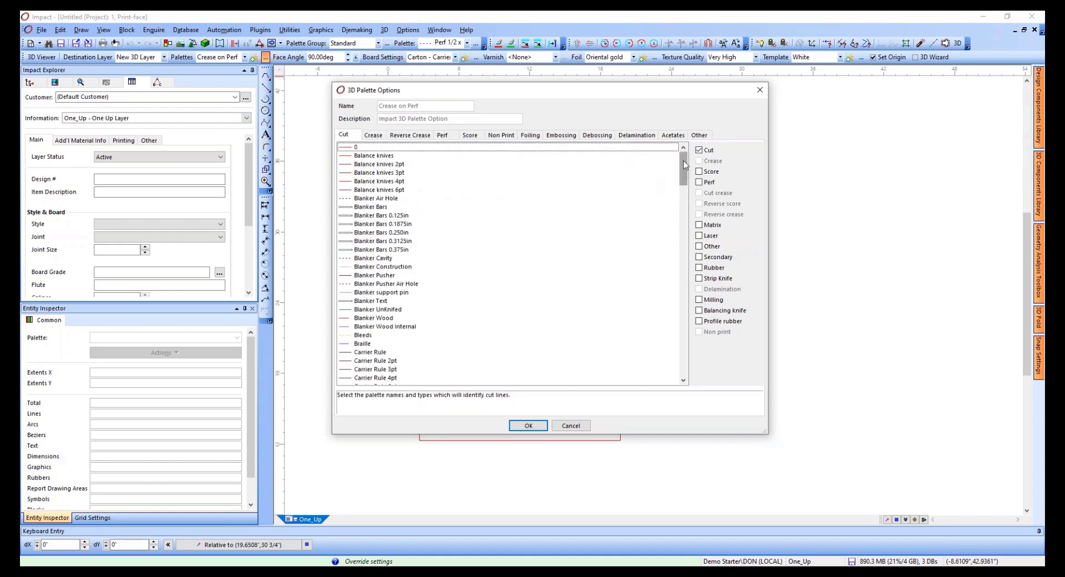
pyautogui.moveTo(680, 162); pyautogui.dragTo(683, 258)
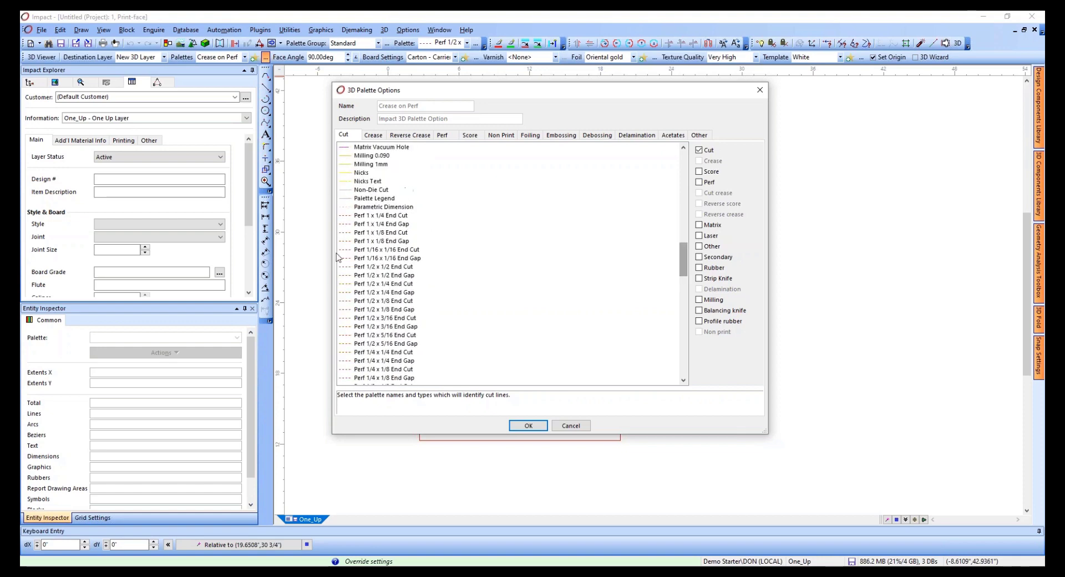
pyautogui.click(371, 216)
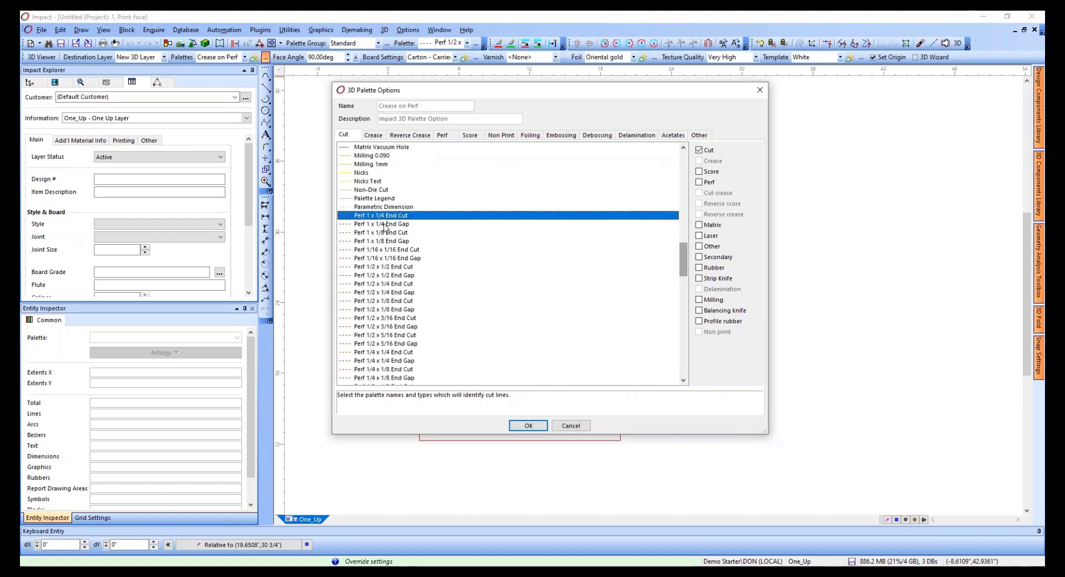
pyautogui.keyDown('ctrl'); pyautogui.click(386, 224); pyautogui.keyUp('ctrl')
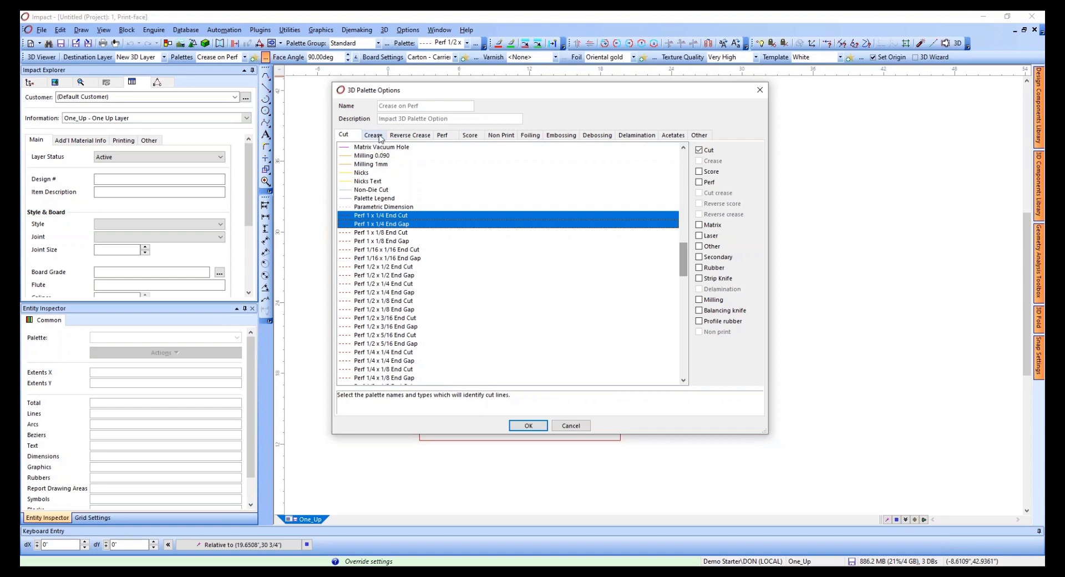
# - Review the perf palettes chosen as creases and discard the changes to the 3D palette options
pyautogui.click(374, 135)
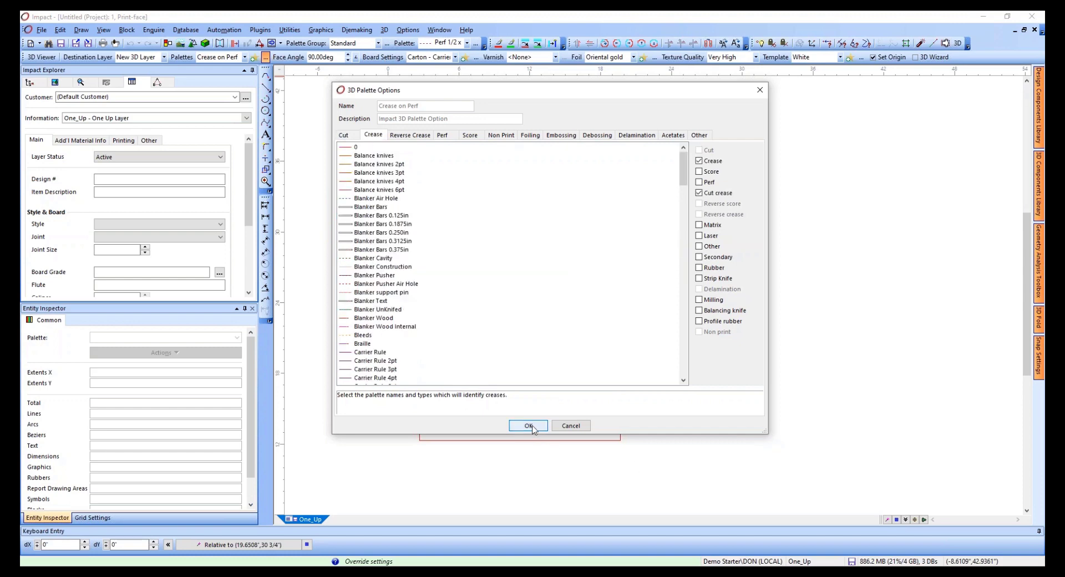
pyautogui.moveTo(686, 167); pyautogui.dragTo(666, 248)
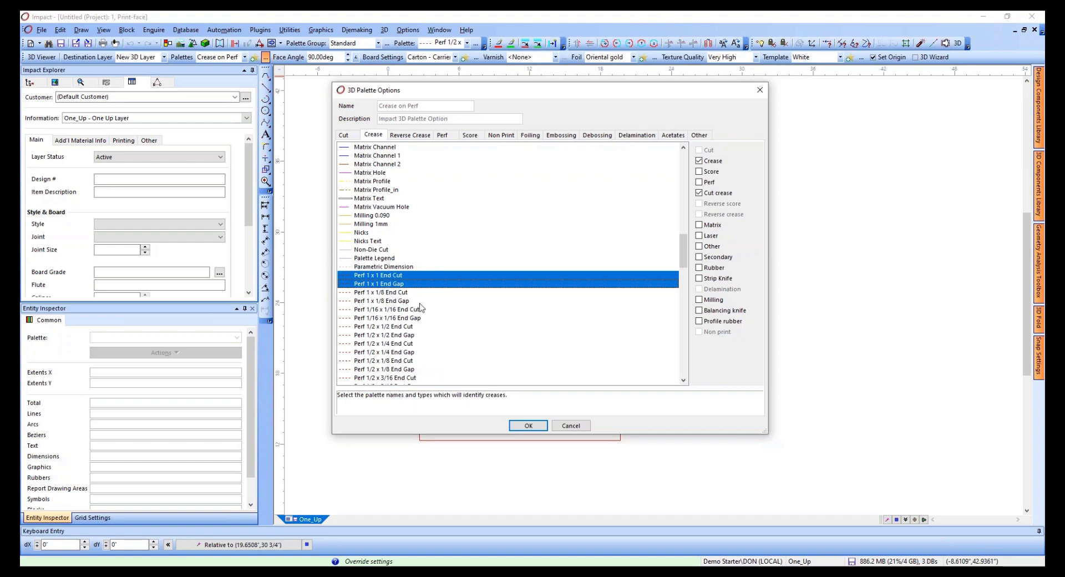
pyautogui.click(570, 425)
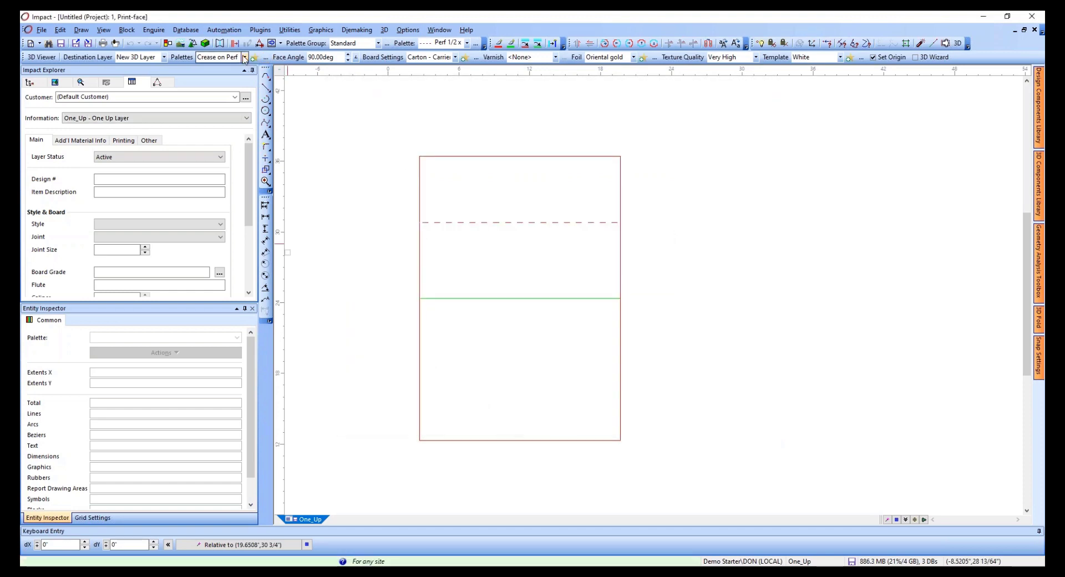
# - Convert the design to a new 3D layer with Crease on Perf, using the panel between the crease and perf lines as origin
pyautogui.click(244, 57)
pyautogui.click(231, 74)
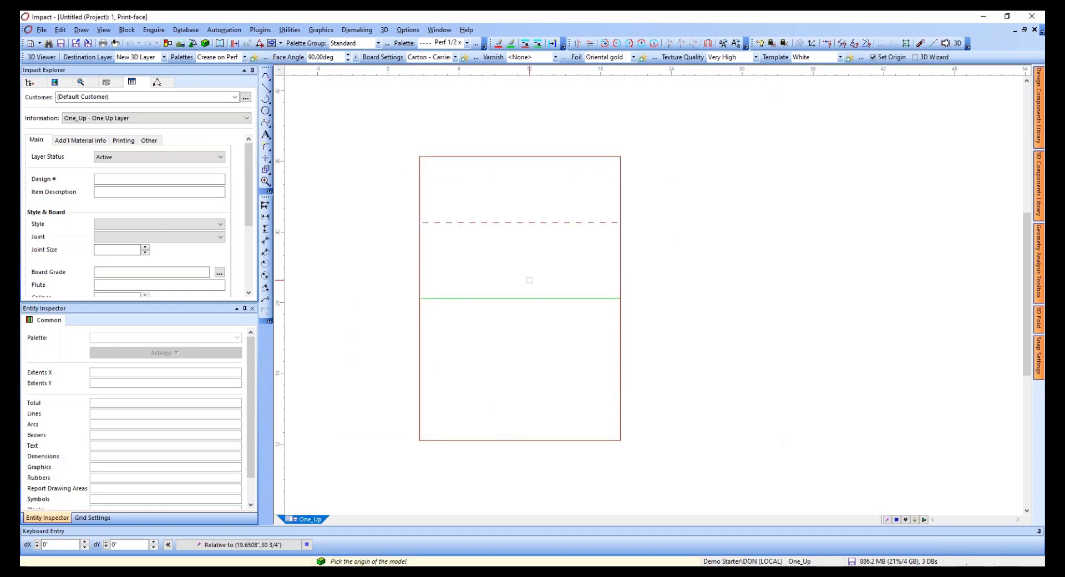
pyautogui.click(511, 279)
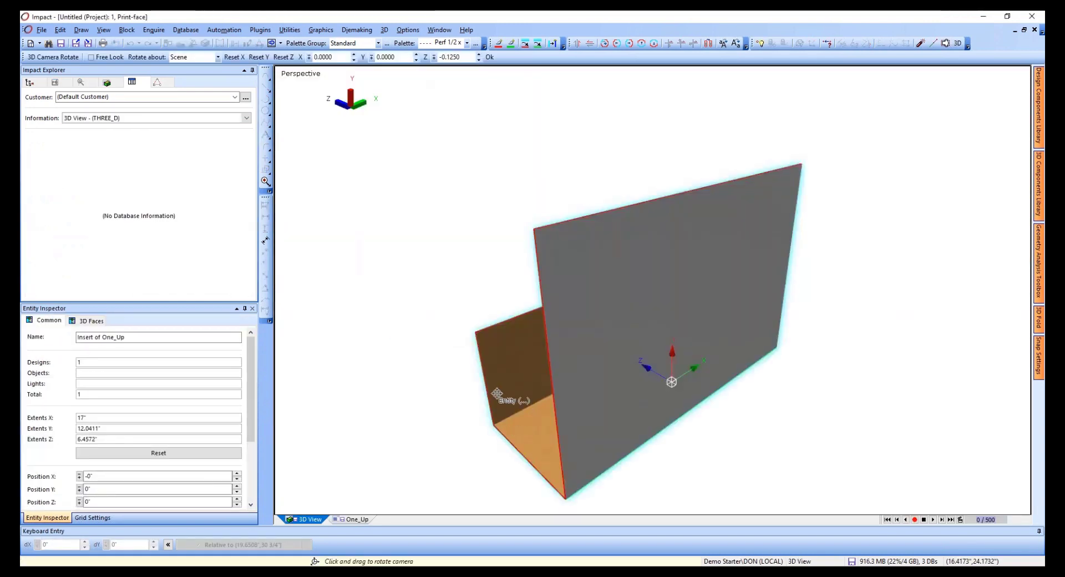
# - Inspect the folded edge of the 3D model up close from its outer side
pyautogui.moveTo(497, 393); pyautogui.dragTo(616, 270)
pyautogui.press('Escape')
pyautogui.scroll(1, 585, 339)
pyautogui.scroll(4, 585, 338)
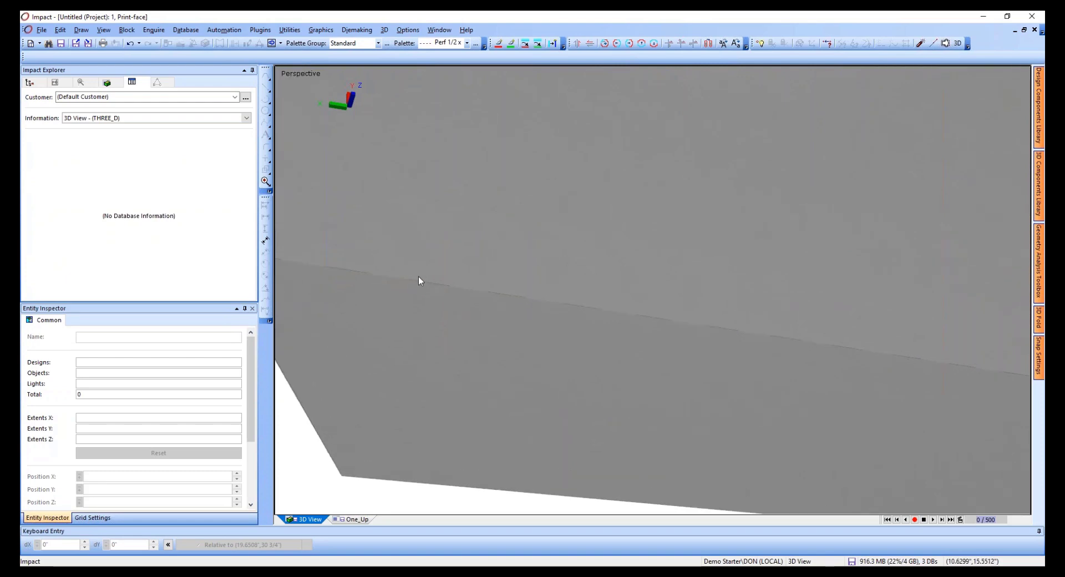
pyautogui.scroll(-4, 525, 301)
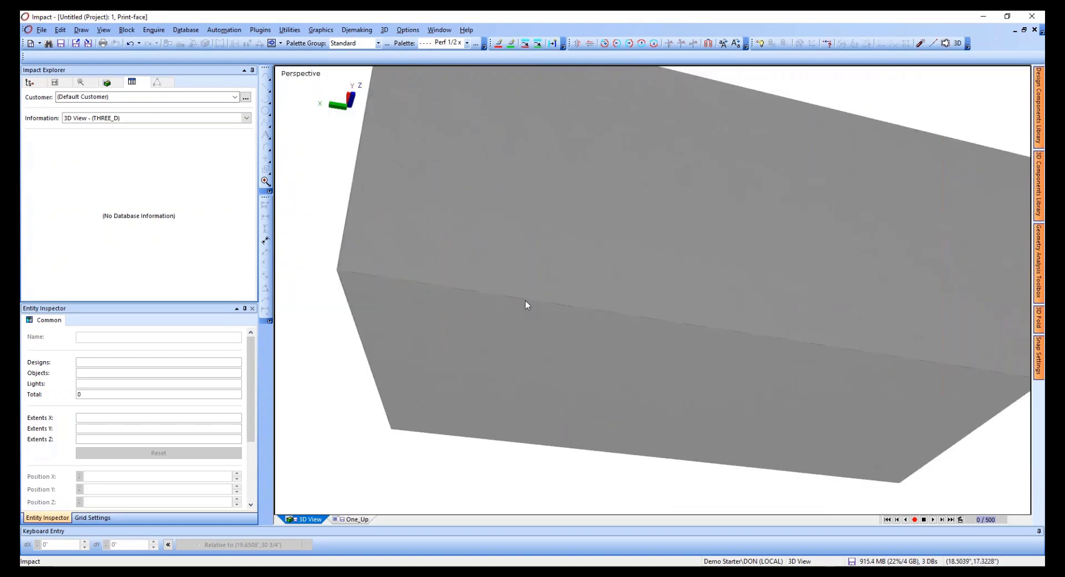
# - Convert the One_Up design again into the existing 3D View layer with the Cut on Perf palette option
pyautogui.click(356, 519)
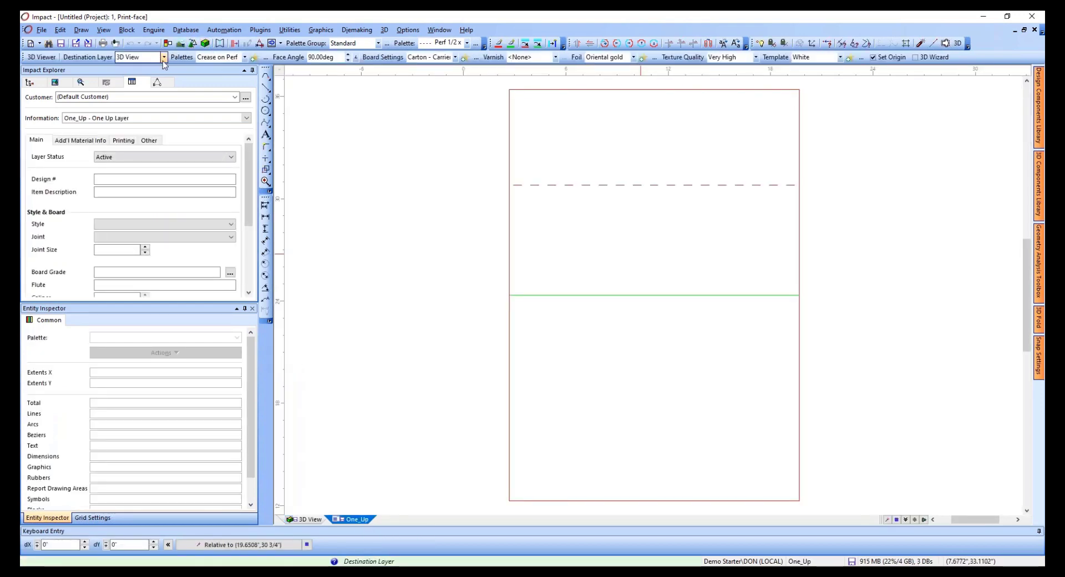
pyautogui.click(244, 57)
pyautogui.click(229, 81)
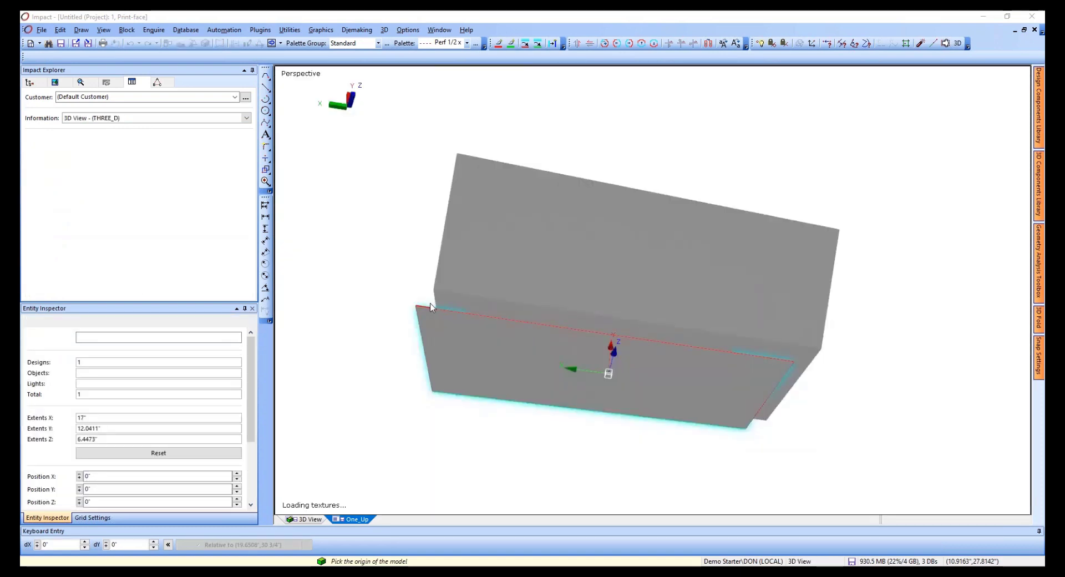
# - Move the new Cut on Perf model about 27.6 inches along X, clear of the first model, and compare both from the opposite side
pyautogui.rightClick(430, 304)
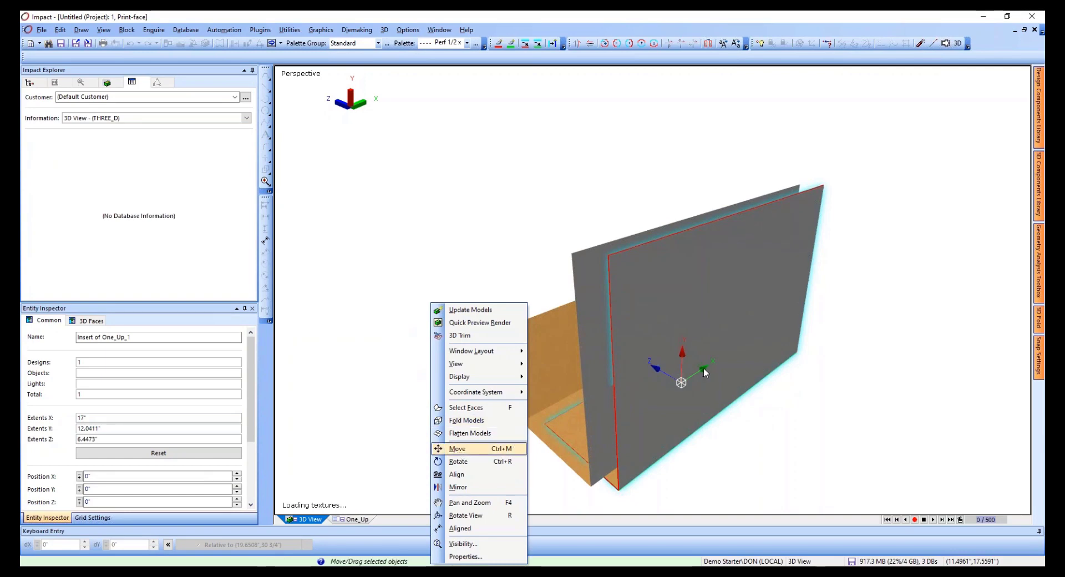
pyautogui.click(458, 448)
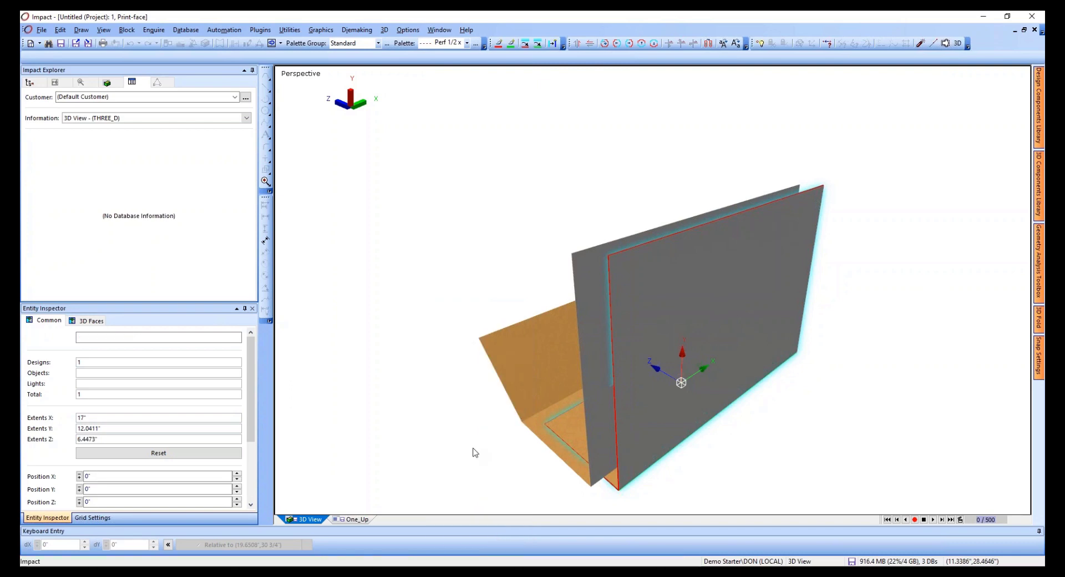
pyautogui.moveTo(703, 367); pyautogui.dragTo(910, 264)
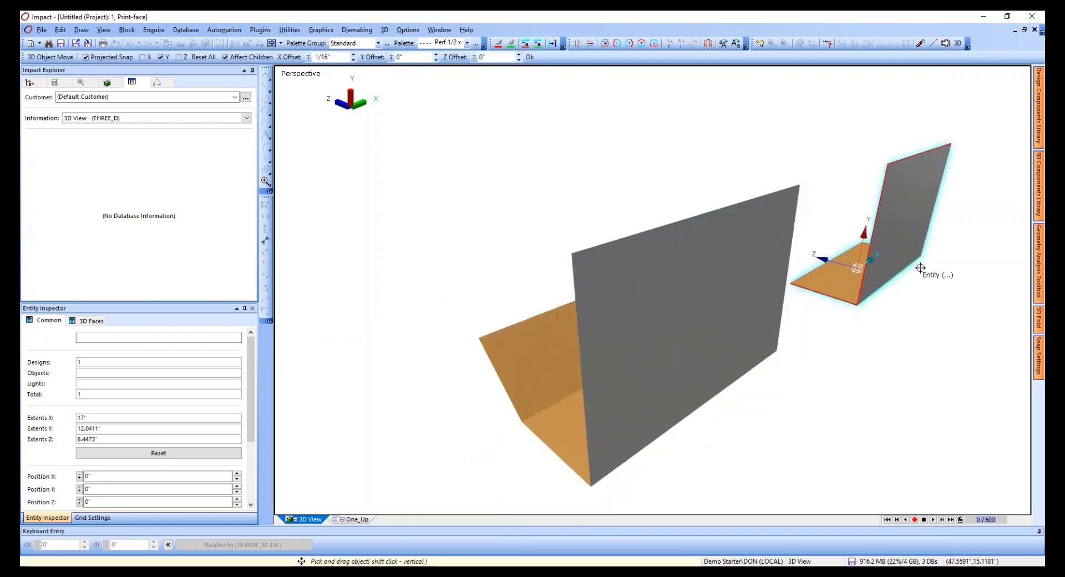
pyautogui.moveTo(593, 404); pyautogui.dragTo(953, 299, button='middle')
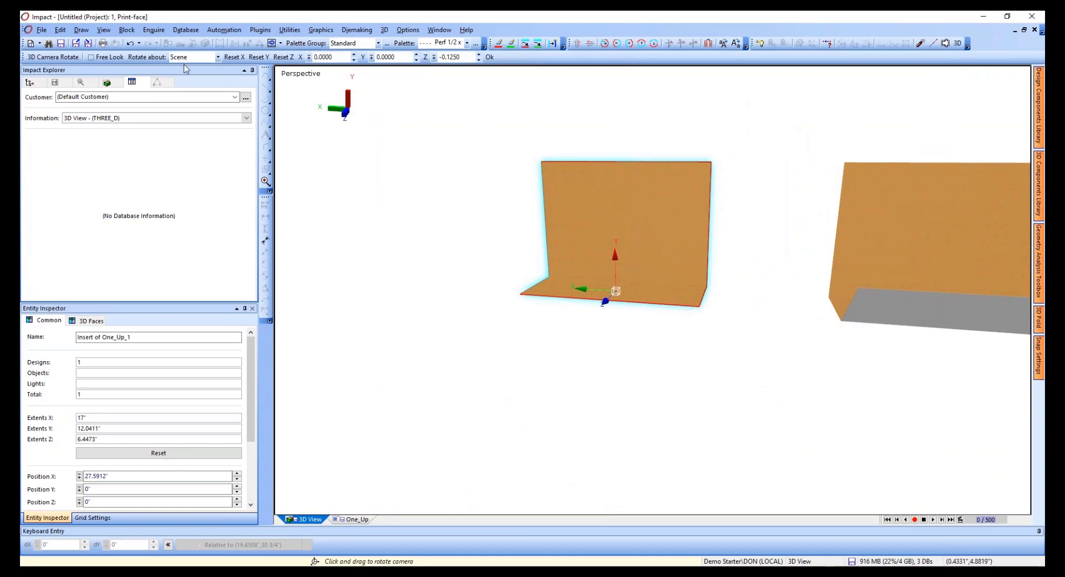
# - Return to the One_Up drawing and start another 3D conversion of the design
pyautogui.click(356, 519)
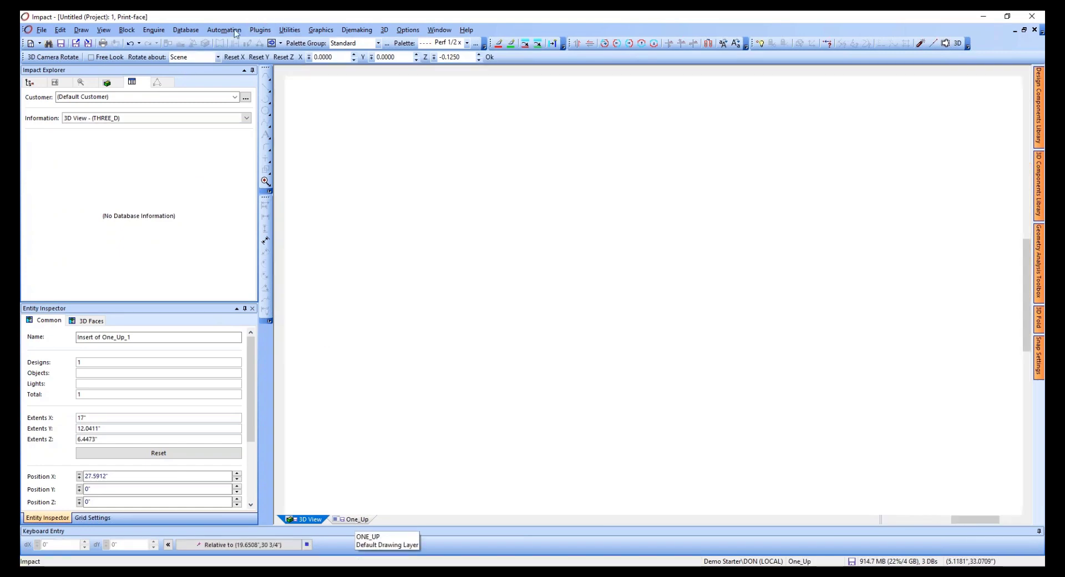
pyautogui.click(206, 43)
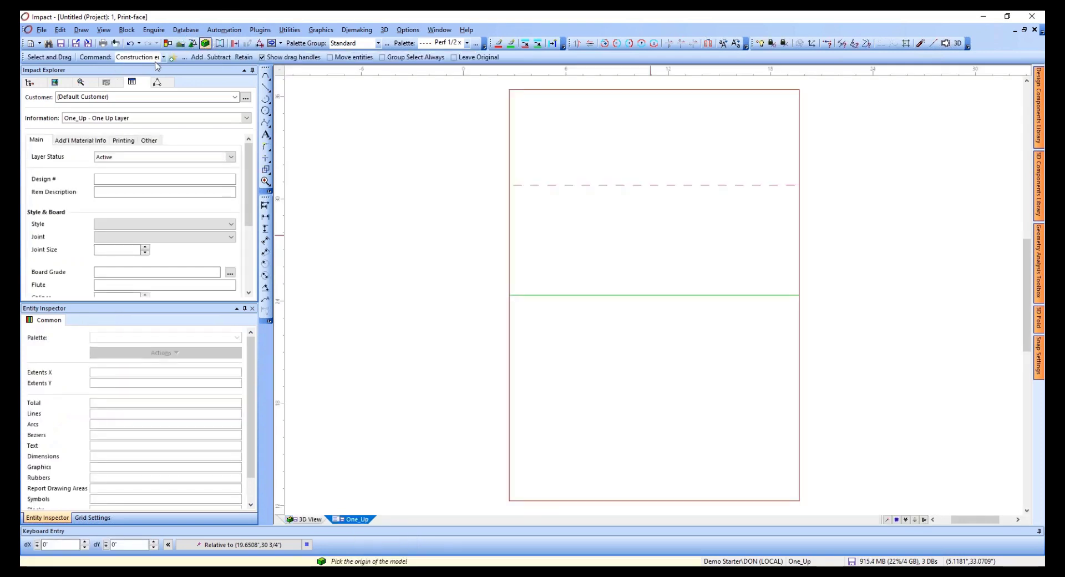